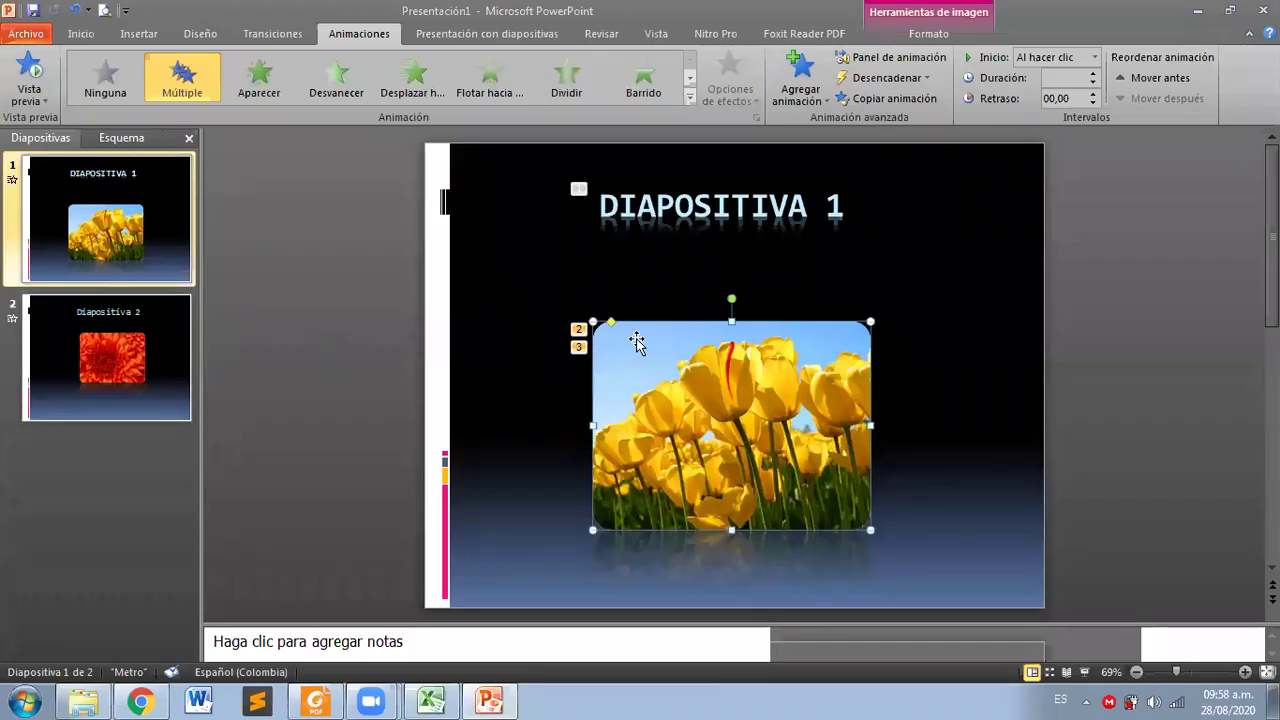
Step: Check the animations on the slide 1 title and tulip picture, then move to slide 2
{"action": "left_click", "coordinate": [727, 186]}
{"action": "left_click", "coordinate": [728, 177]}
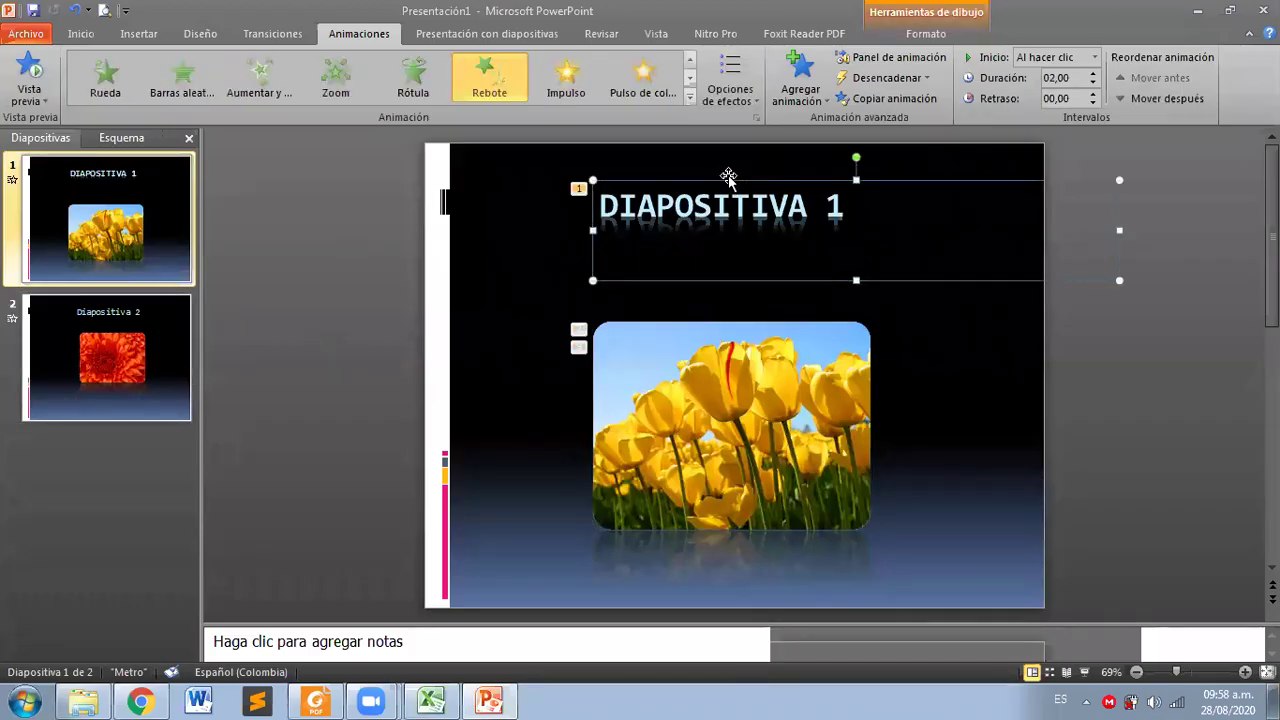
{"action": "left_click", "coordinate": [725, 352]}
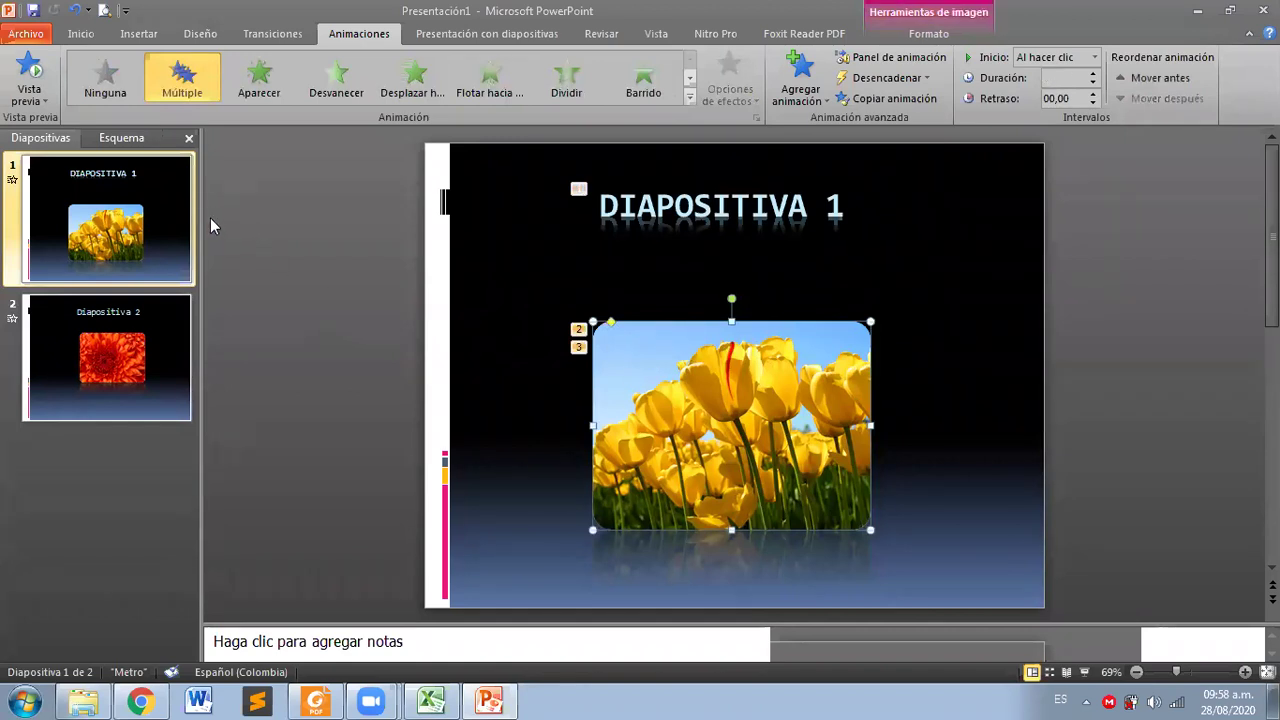
{"action": "left_click", "coordinate": [193, 338]}
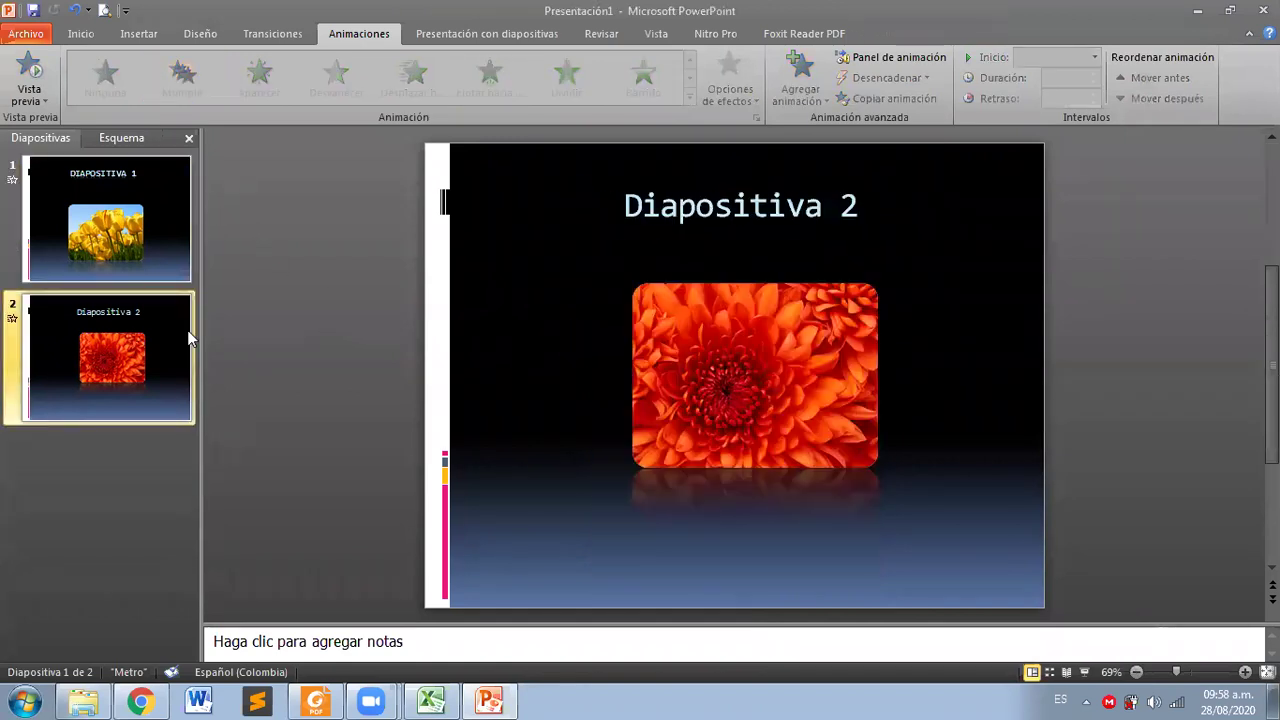
Step: Give the Diapositiva 2 title a Barrido entrance animation
{"action": "left_click", "coordinate": [658, 212]}
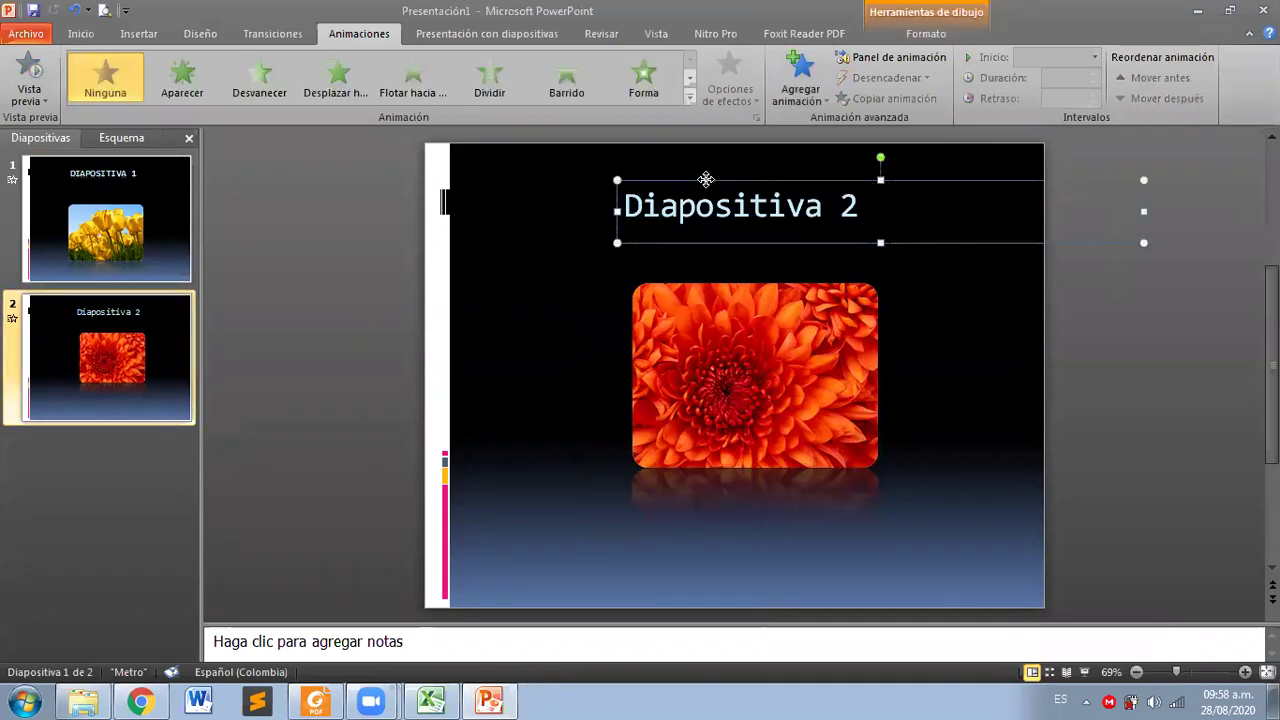
{"action": "left_click", "coordinate": [289, 212]}
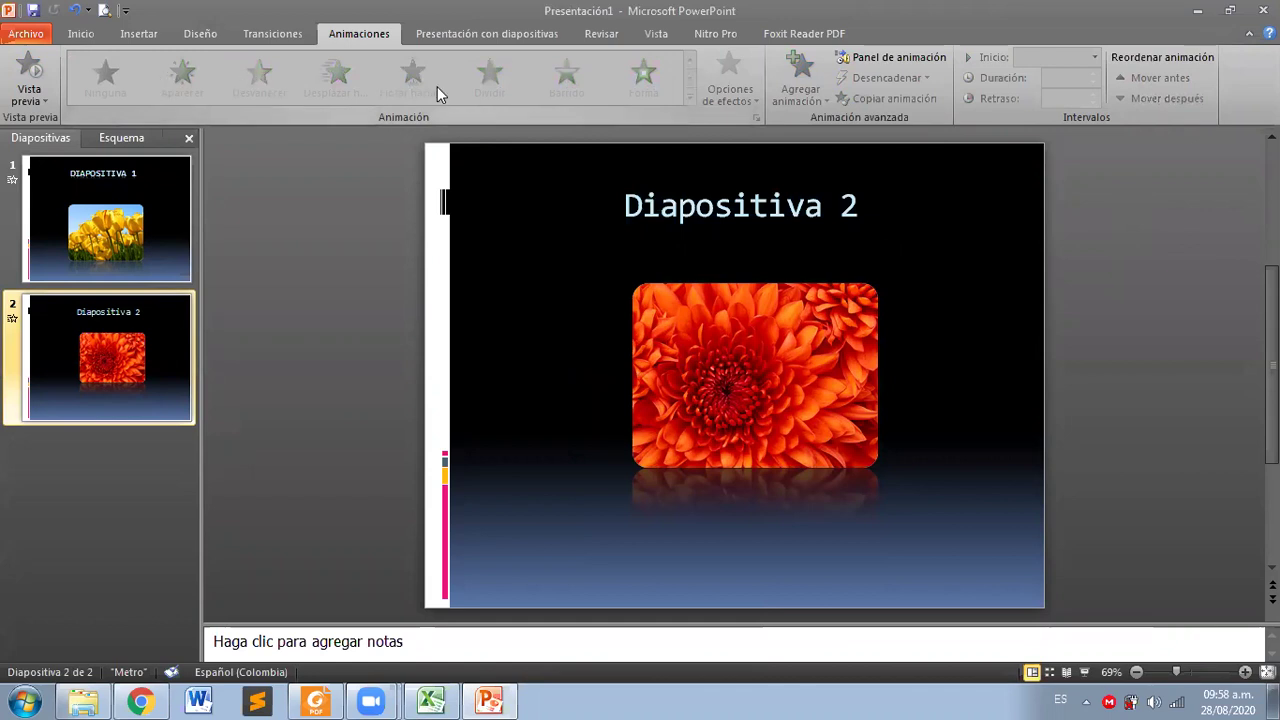
{"action": "left_click", "coordinate": [642, 212]}
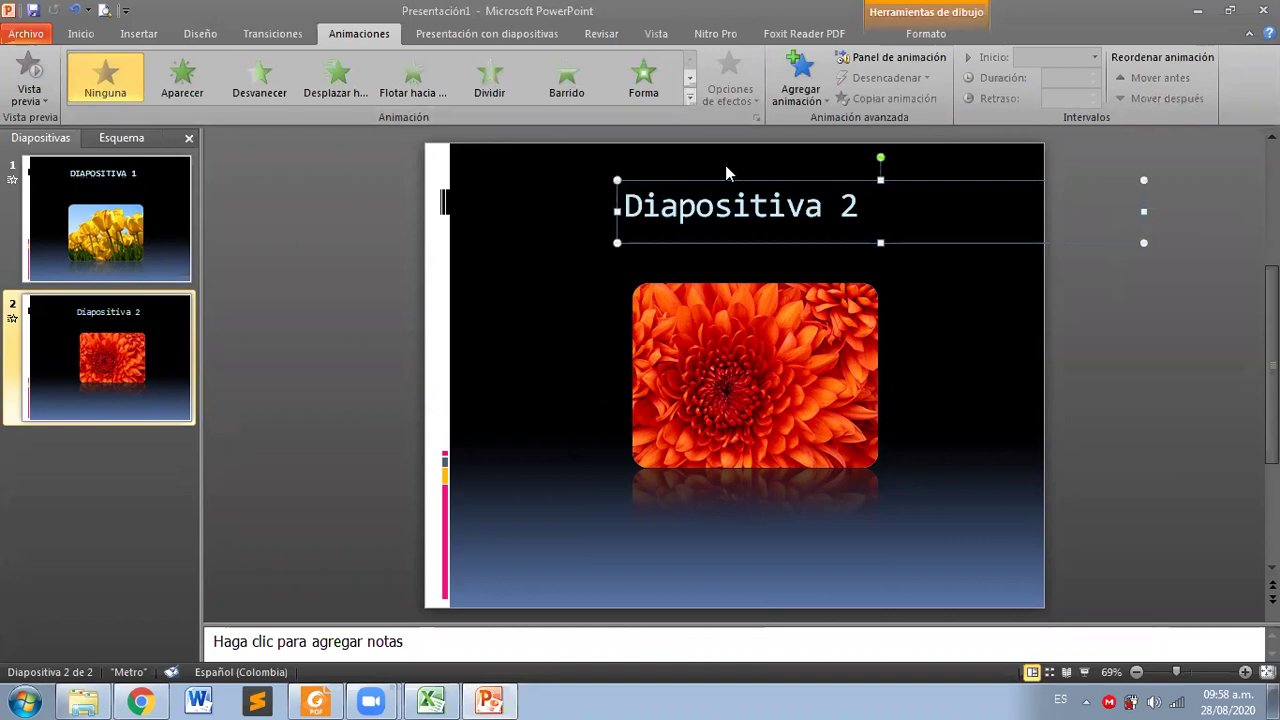
{"action": "left_click", "coordinate": [692, 98]}
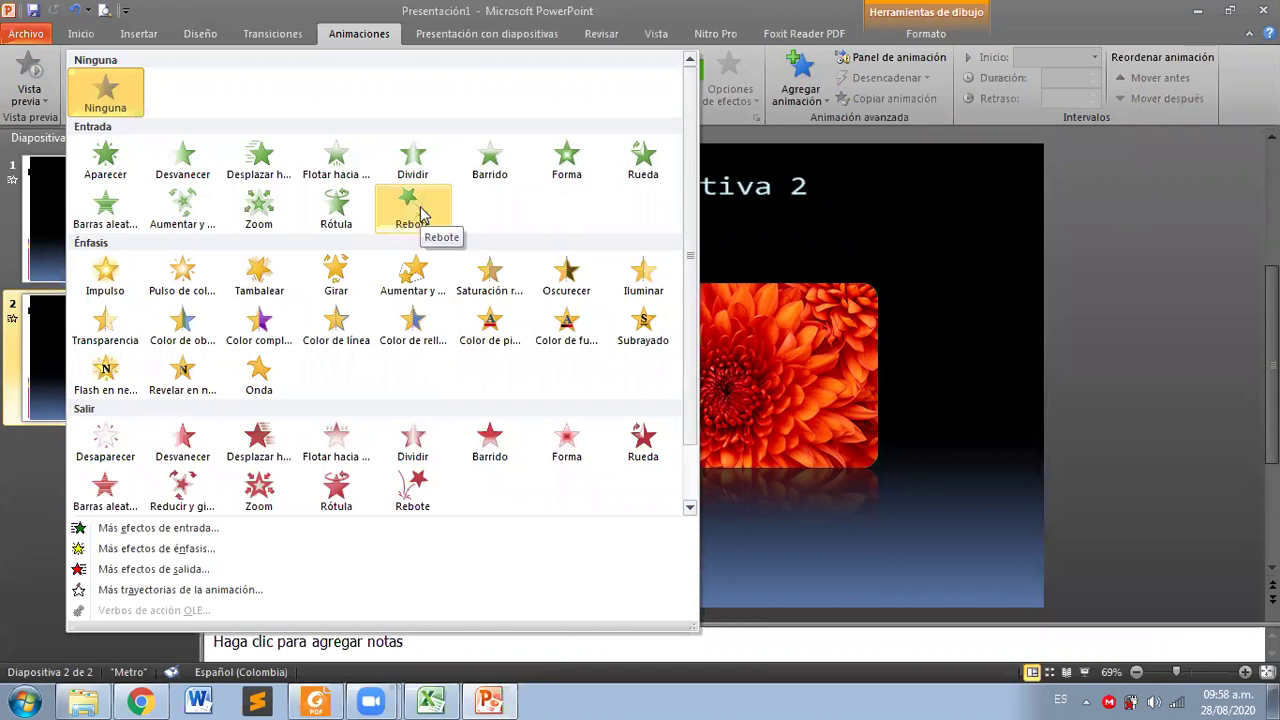
{"action": "left_click", "coordinate": [499, 171]}
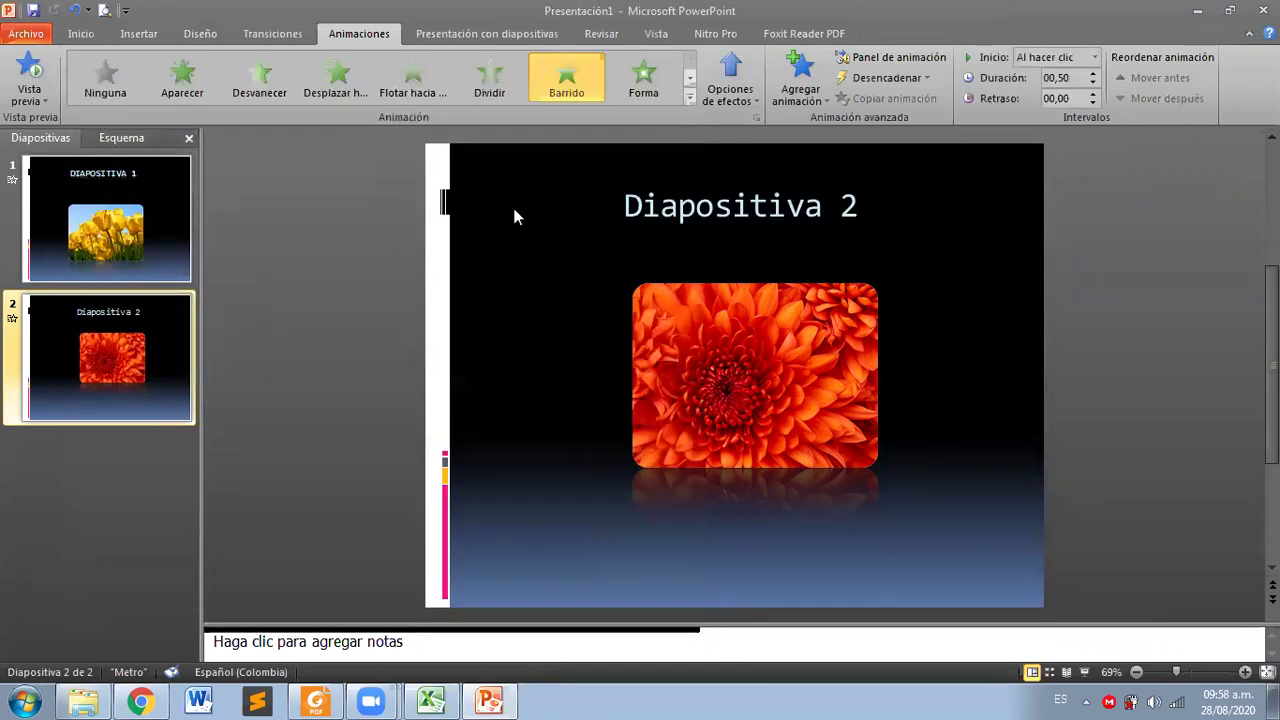
Step: Replace the title's Barrido effect with the Rótula entrance, lasting 02,00 seconds
{"action": "left_click", "coordinate": [656, 207]}
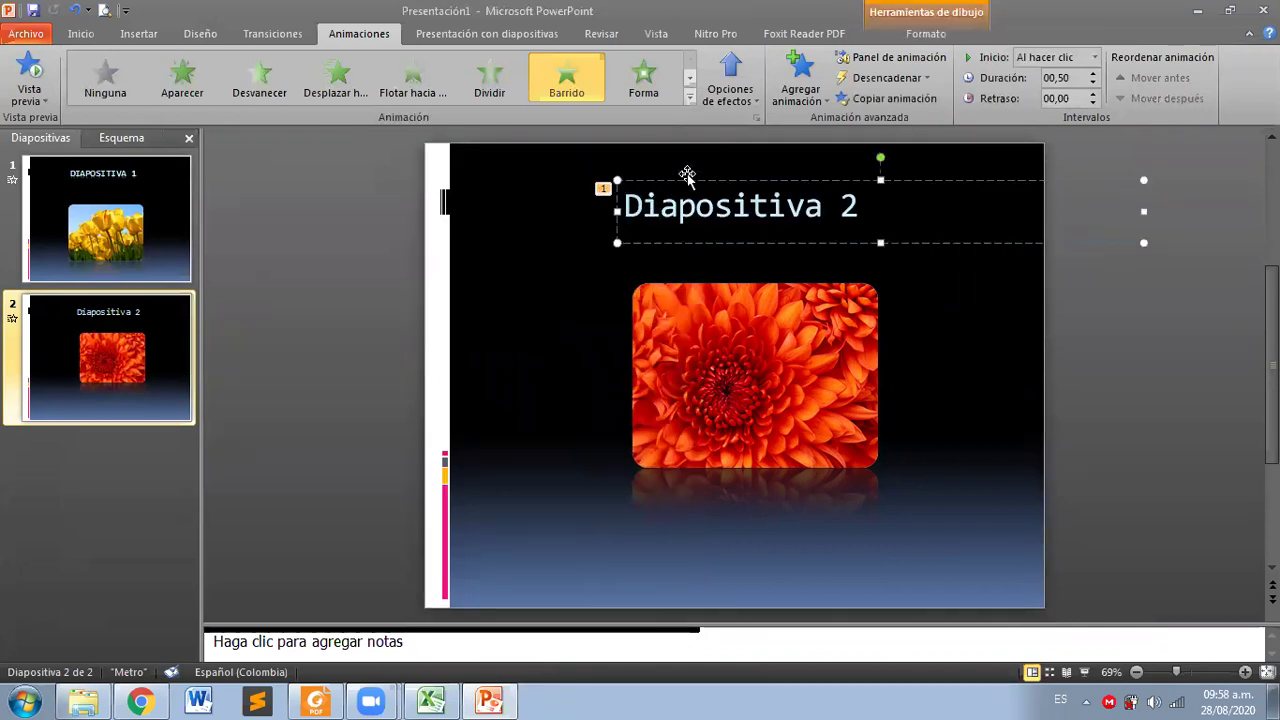
{"action": "left_click", "coordinate": [676, 340]}
{"action": "left_click", "coordinate": [690, 206]}
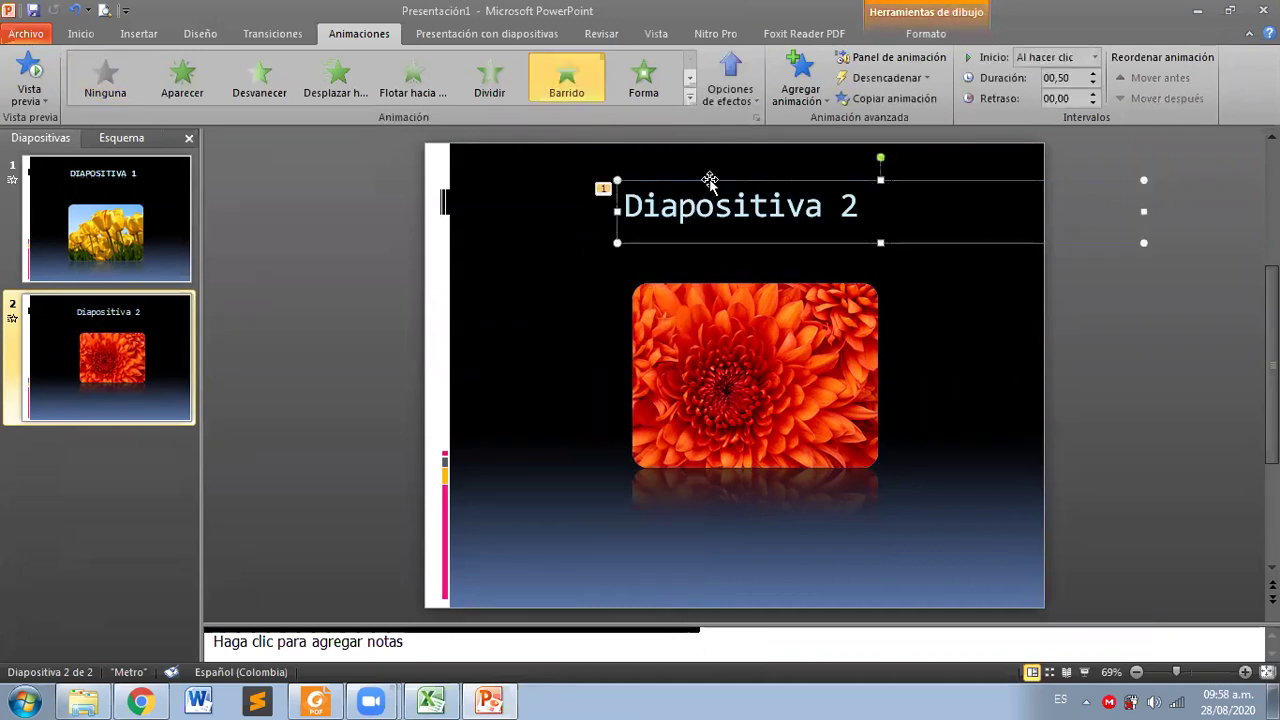
{"action": "left_click", "coordinate": [808, 92]}
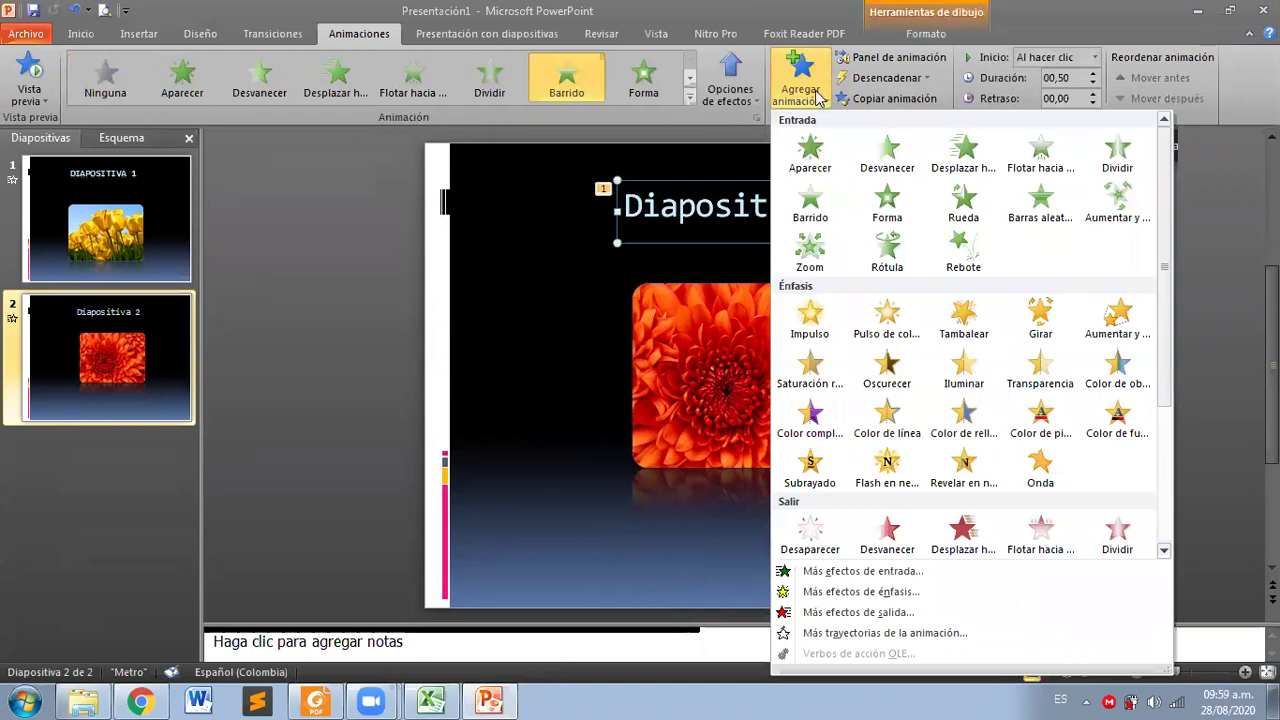
{"action": "left_click", "coordinate": [588, 122]}
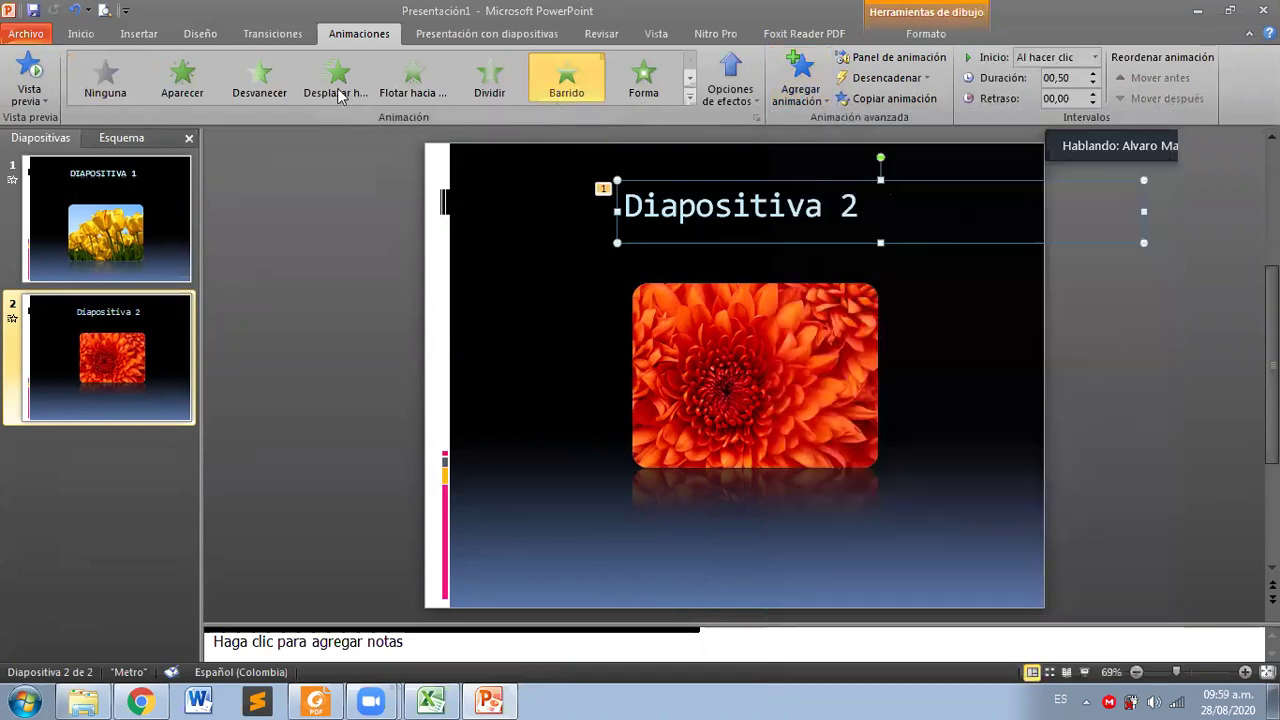
{"action": "left_click", "coordinate": [690, 98]}
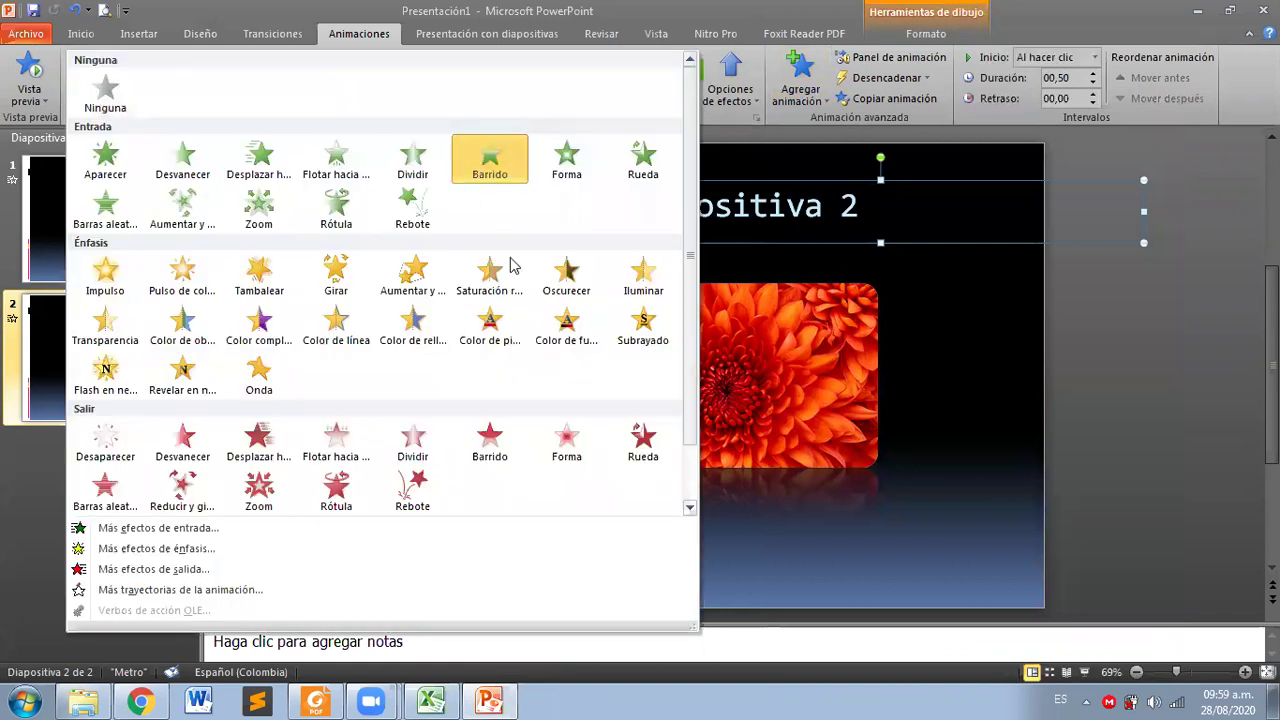
{"action": "left_click", "coordinate": [343, 220]}
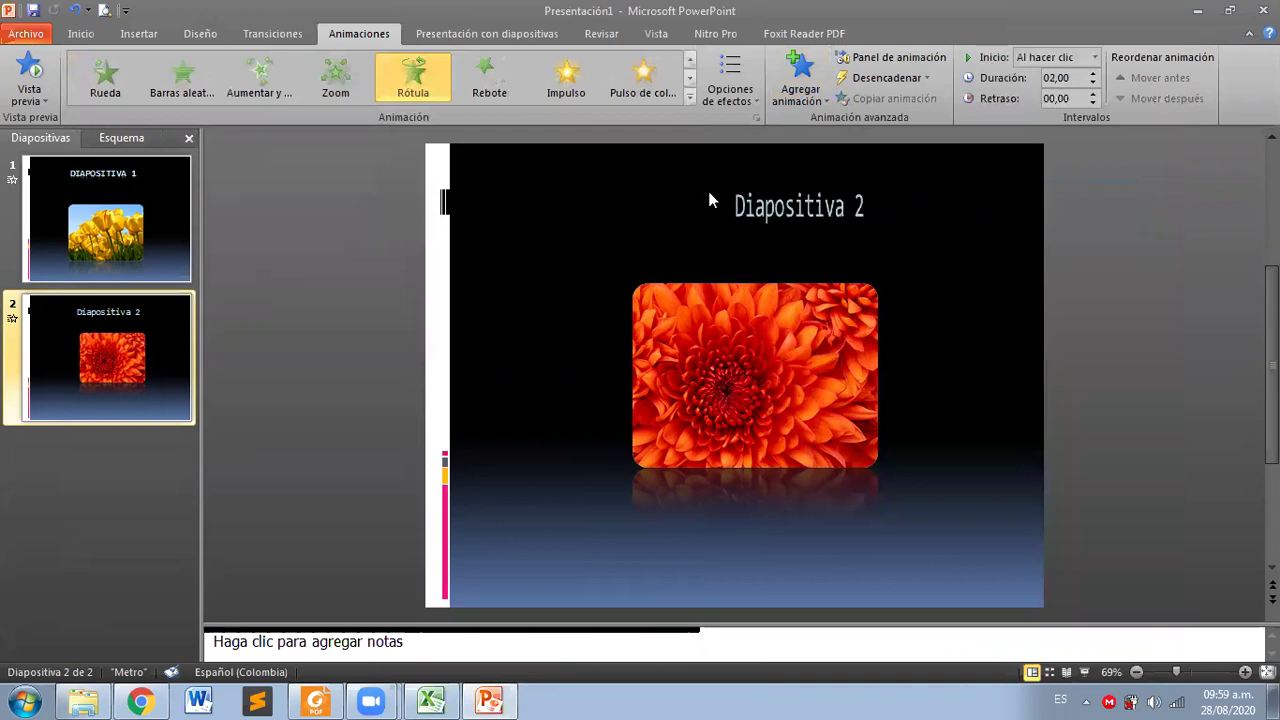
Step: Change the Diapositiva 2 title's entrance animation to Rebote
{"action": "left_click", "coordinate": [702, 207]}
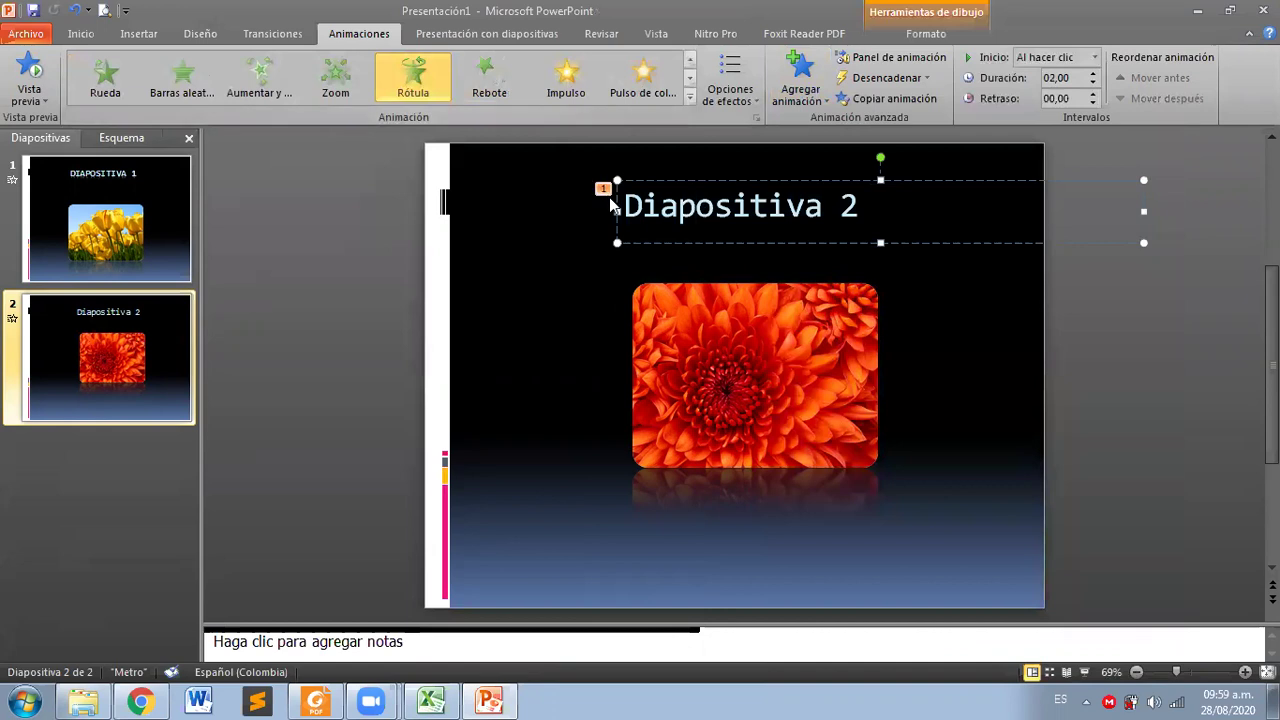
{"action": "left_click", "coordinate": [688, 96]}
{"action": "left_click", "coordinate": [424, 289]}
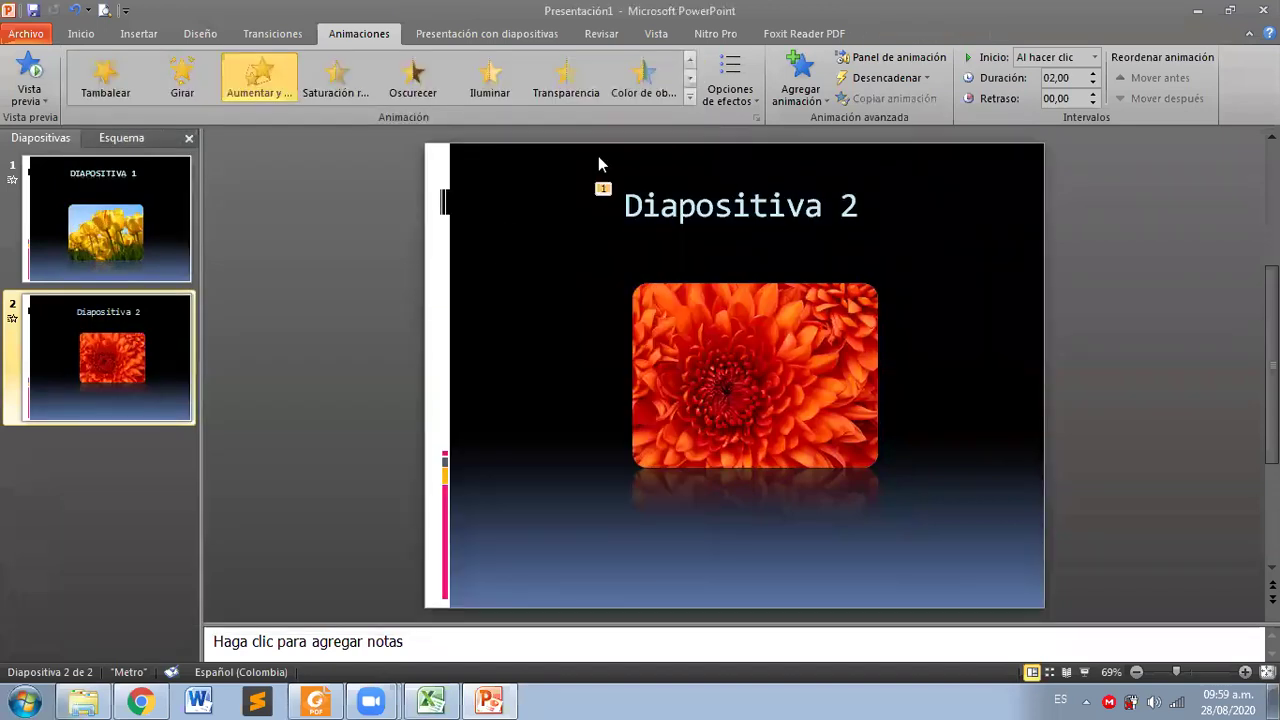
{"action": "left_click", "coordinate": [645, 195]}
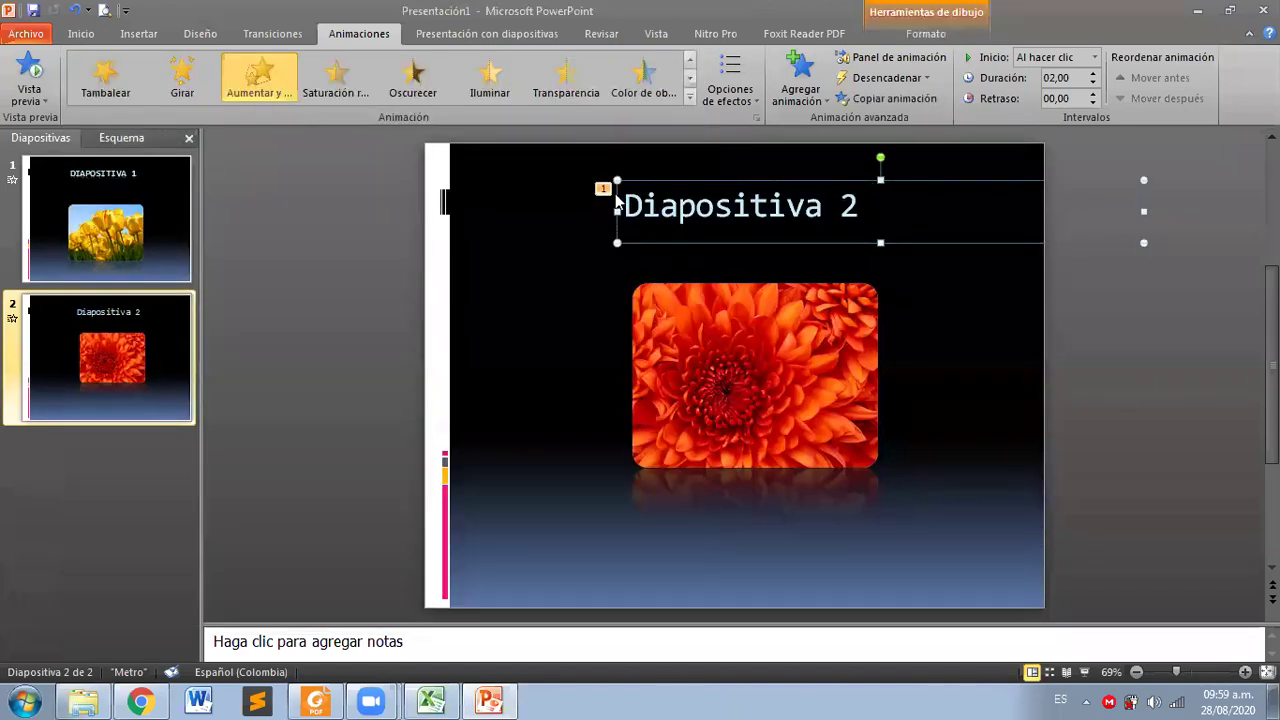
{"action": "left_click", "coordinate": [689, 97]}
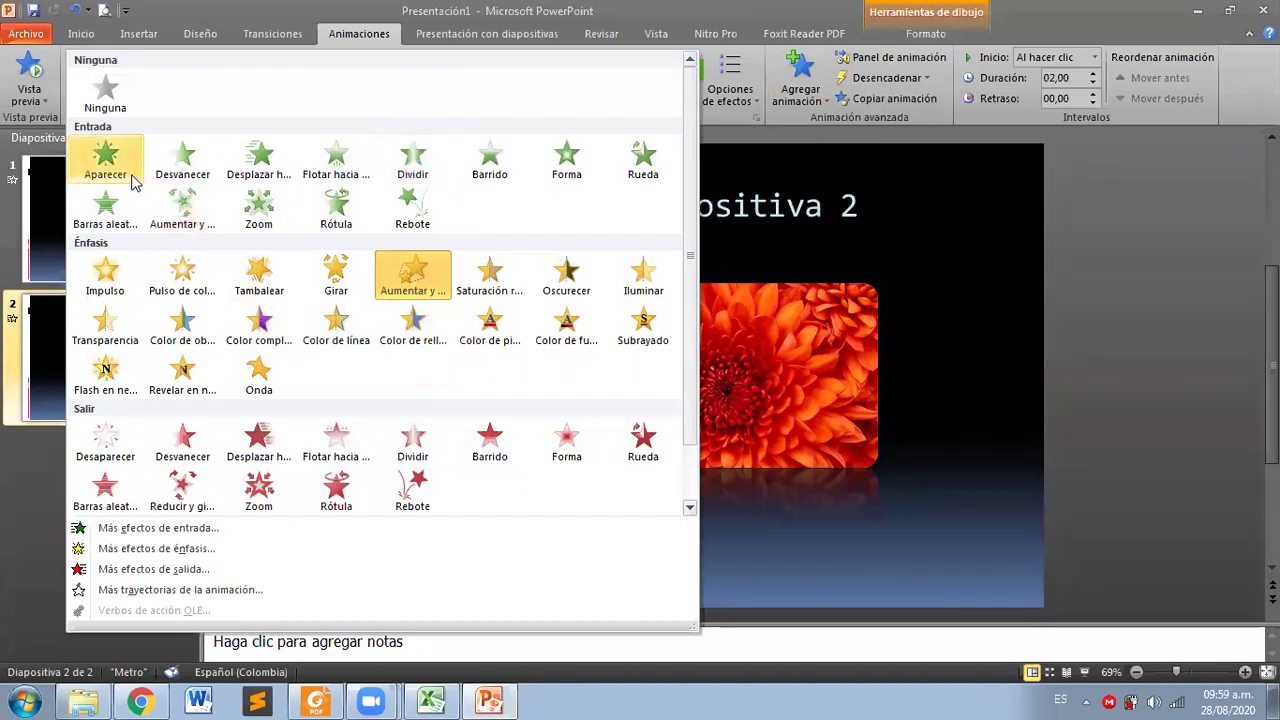
{"action": "left_click", "coordinate": [420, 226]}
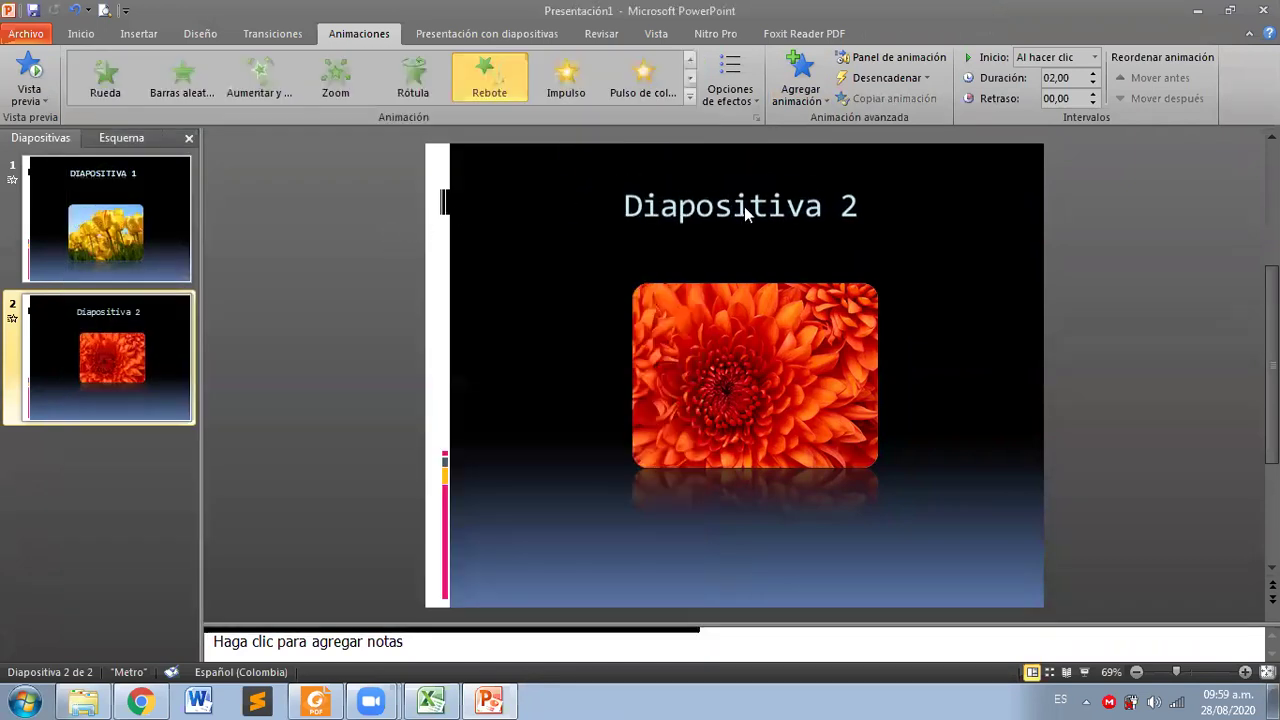
Step: Add a second Onda animation to the title after the Rebote entrance
{"action": "left_click", "coordinate": [758, 180]}
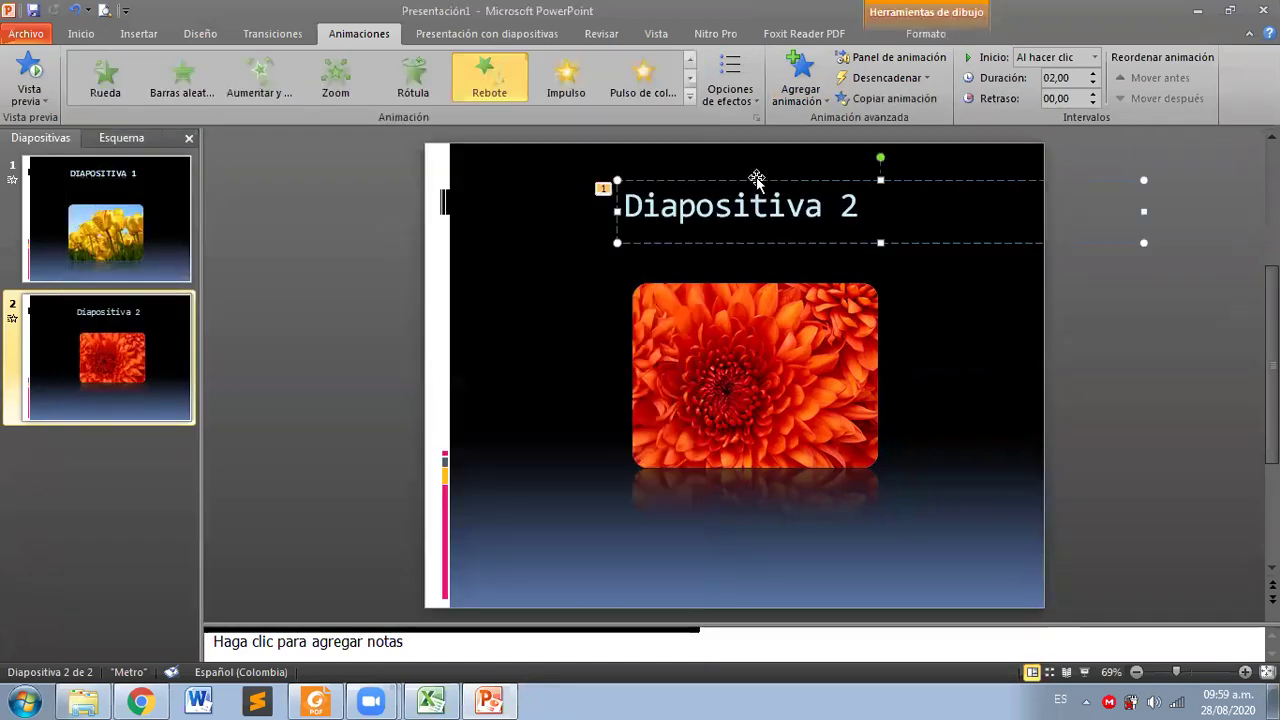
{"action": "left_click", "coordinate": [810, 104]}
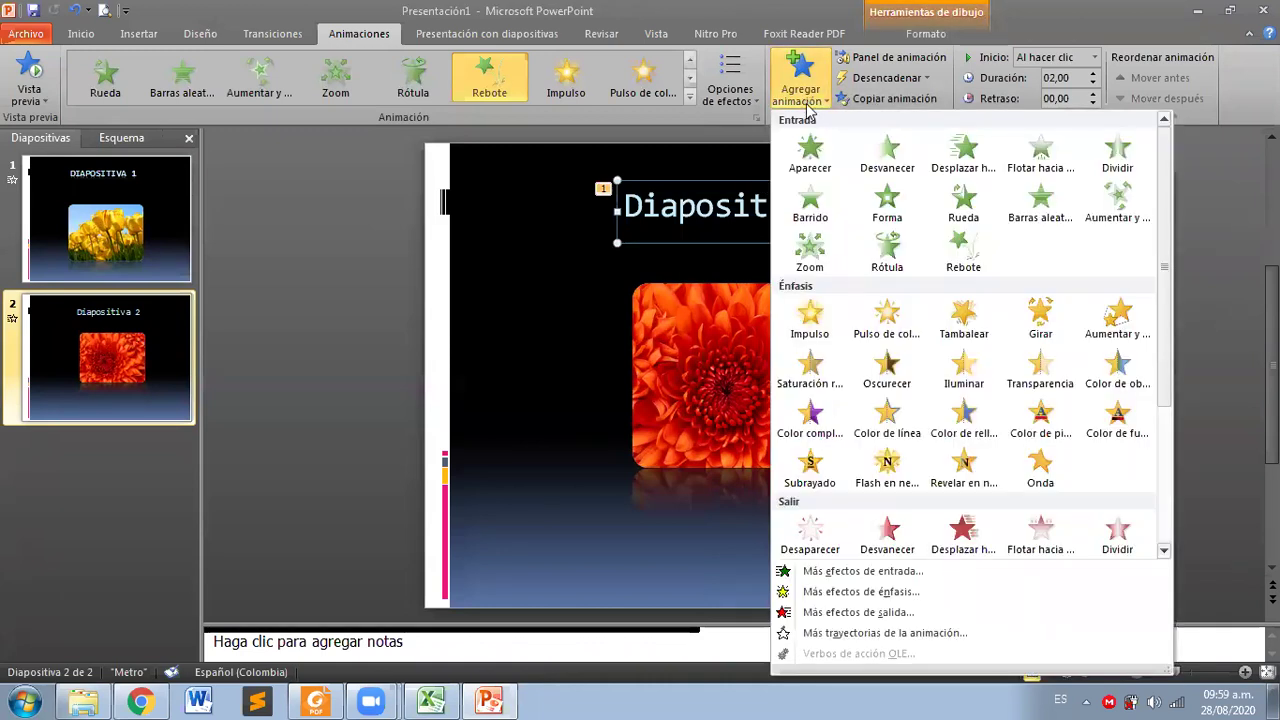
{"action": "left_click", "coordinate": [1039, 468]}
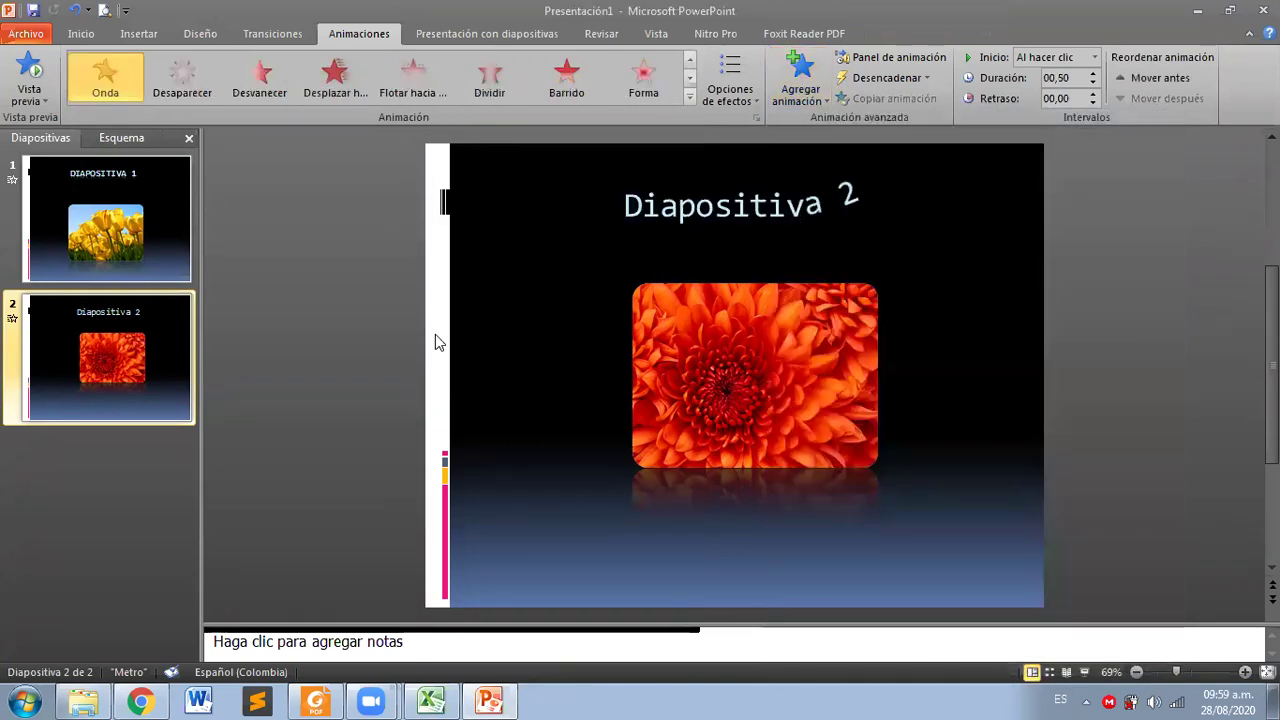
{"action": "left_click", "coordinate": [786, 205]}
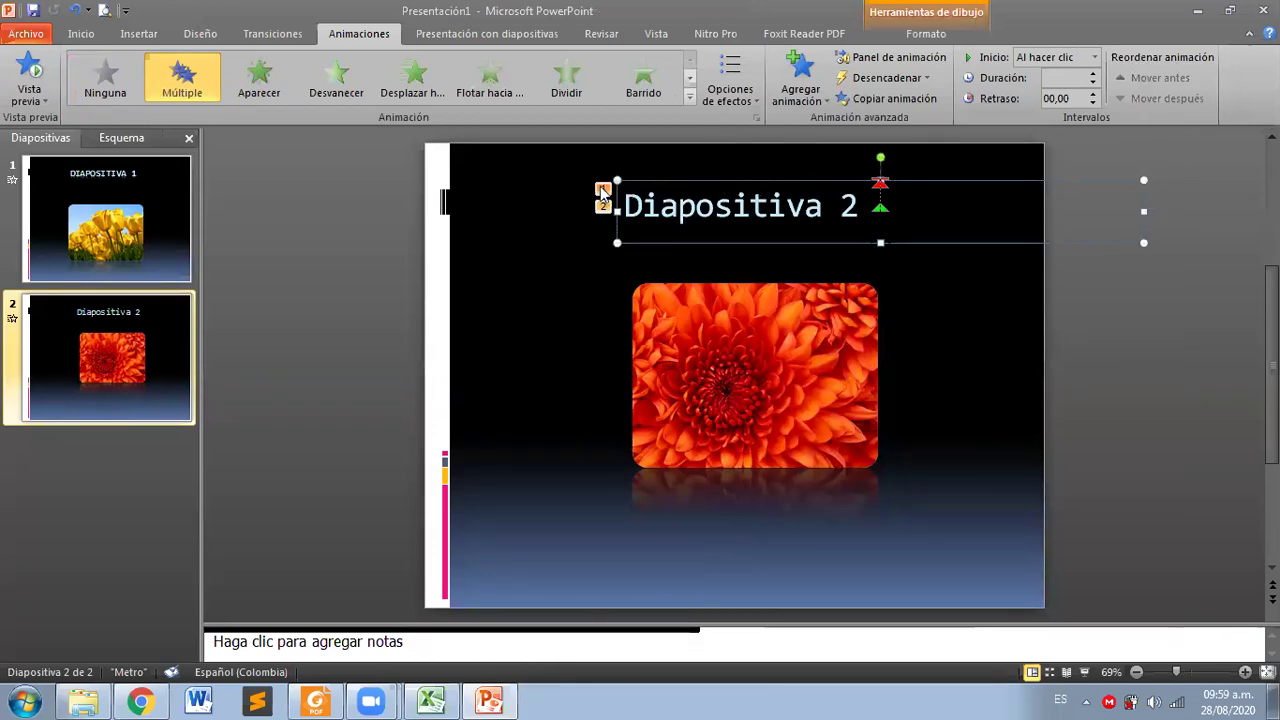
Step: Add a third title animation, Tambalear, then swap it for Aumentar y reducir
{"action": "left_click", "coordinate": [796, 100]}
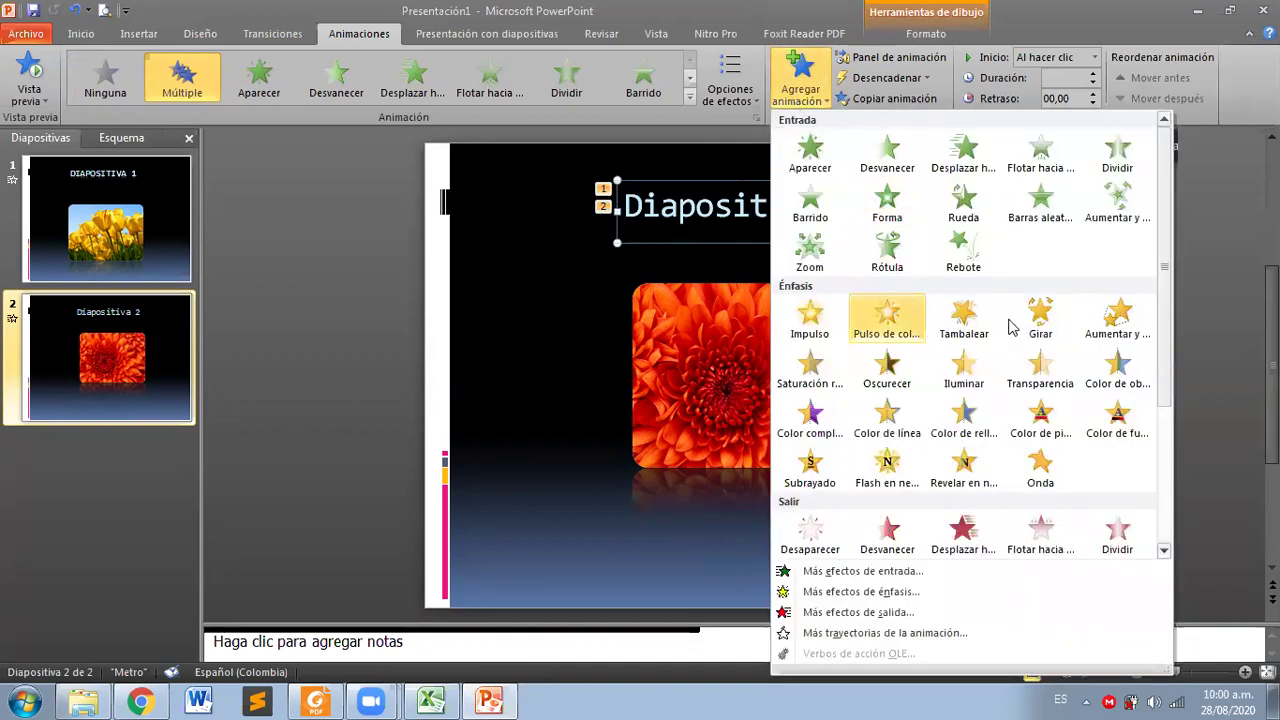
{"action": "left_click", "coordinate": [963, 318]}
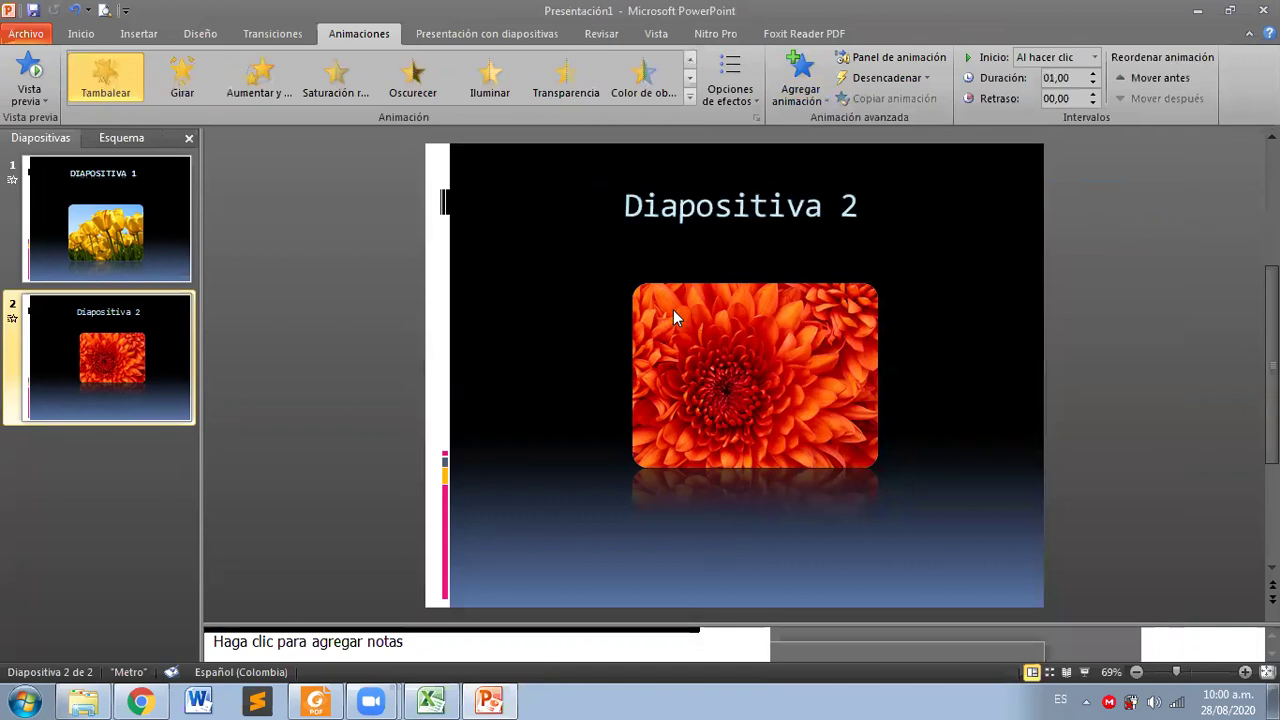
{"action": "left_click", "coordinate": [791, 103]}
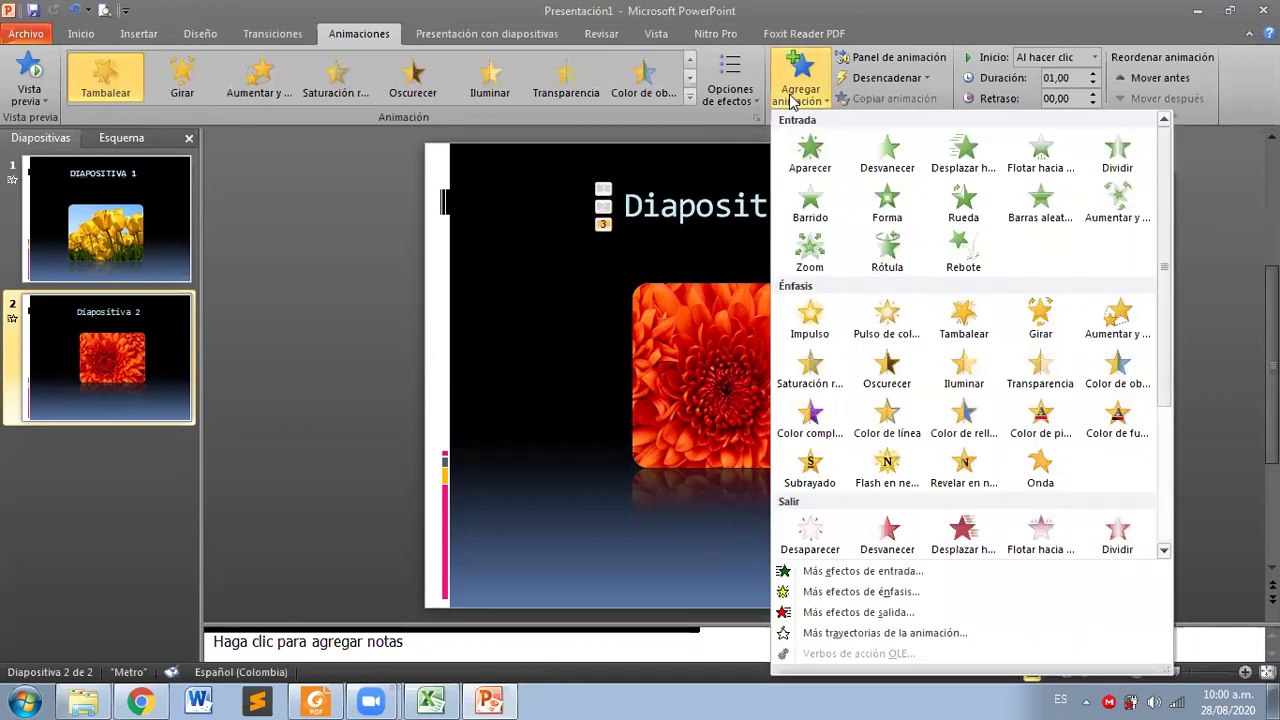
{"action": "left_click", "coordinate": [690, 100]}
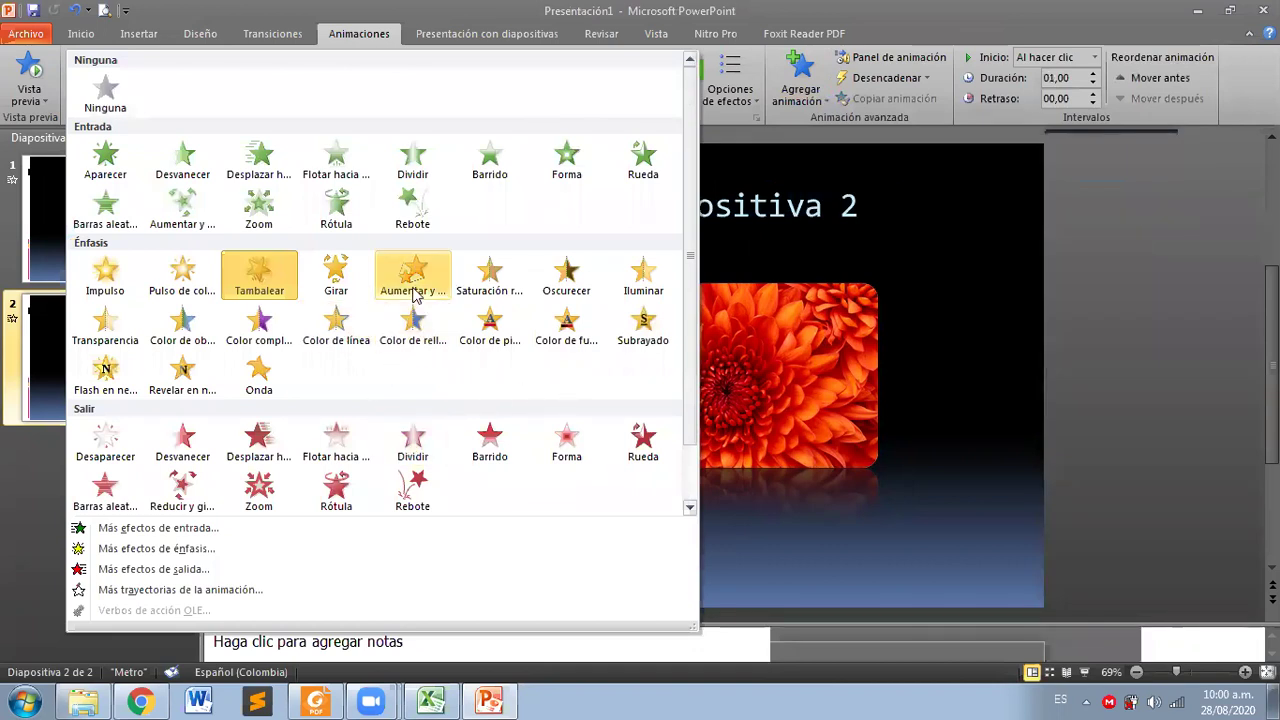
{"action": "left_click", "coordinate": [444, 290]}
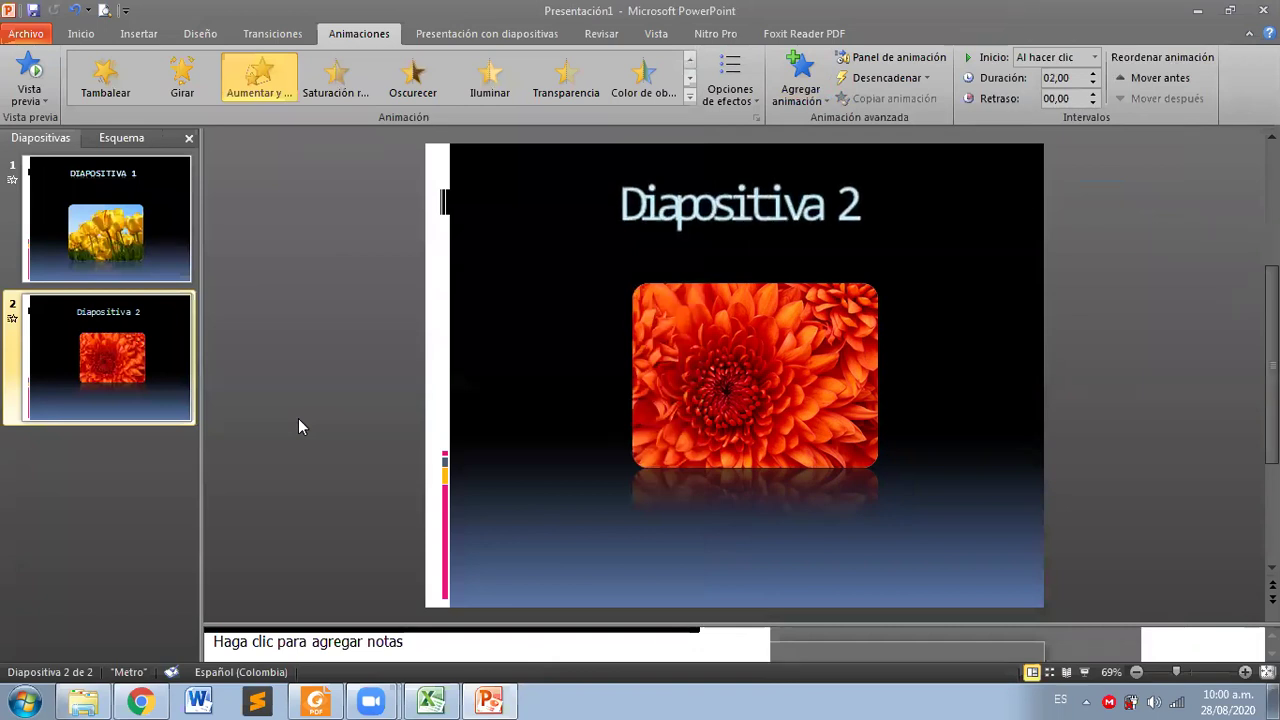
{"action": "left_click", "coordinate": [726, 390]}
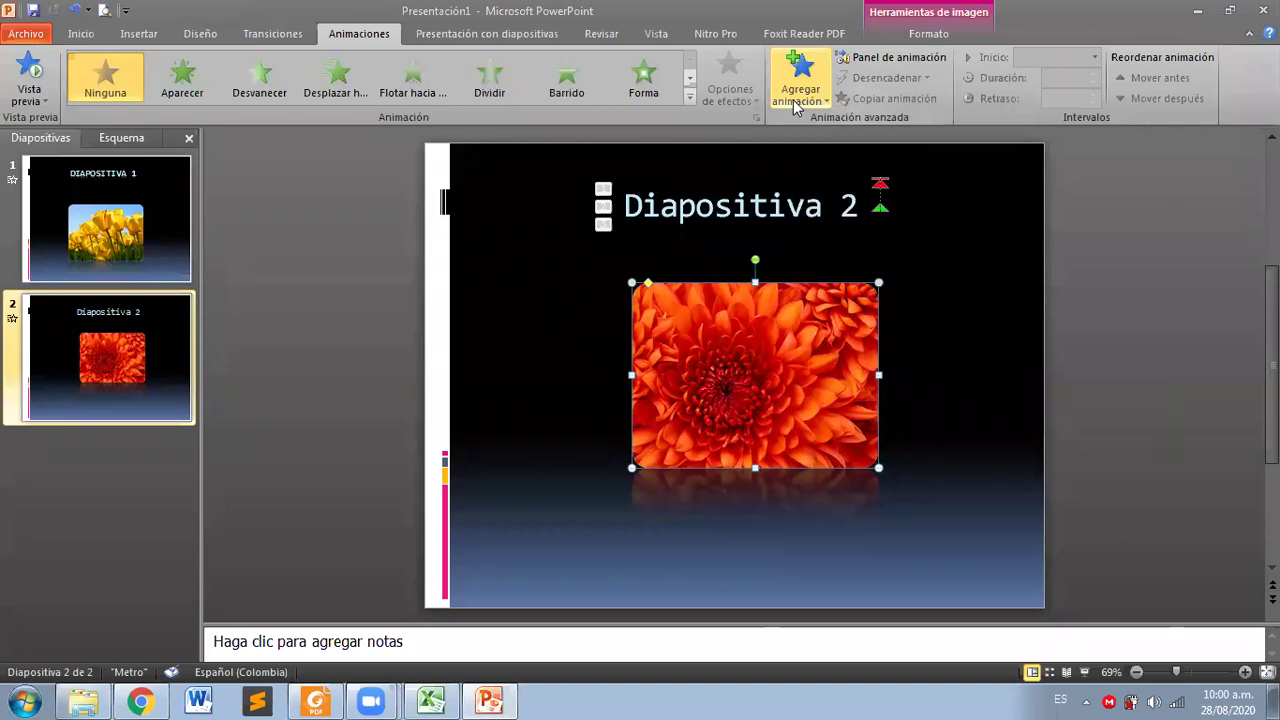
Step: Add a Barrido entrance animation to the red flower picture on slide 2
{"action": "left_click", "coordinate": [796, 104]}
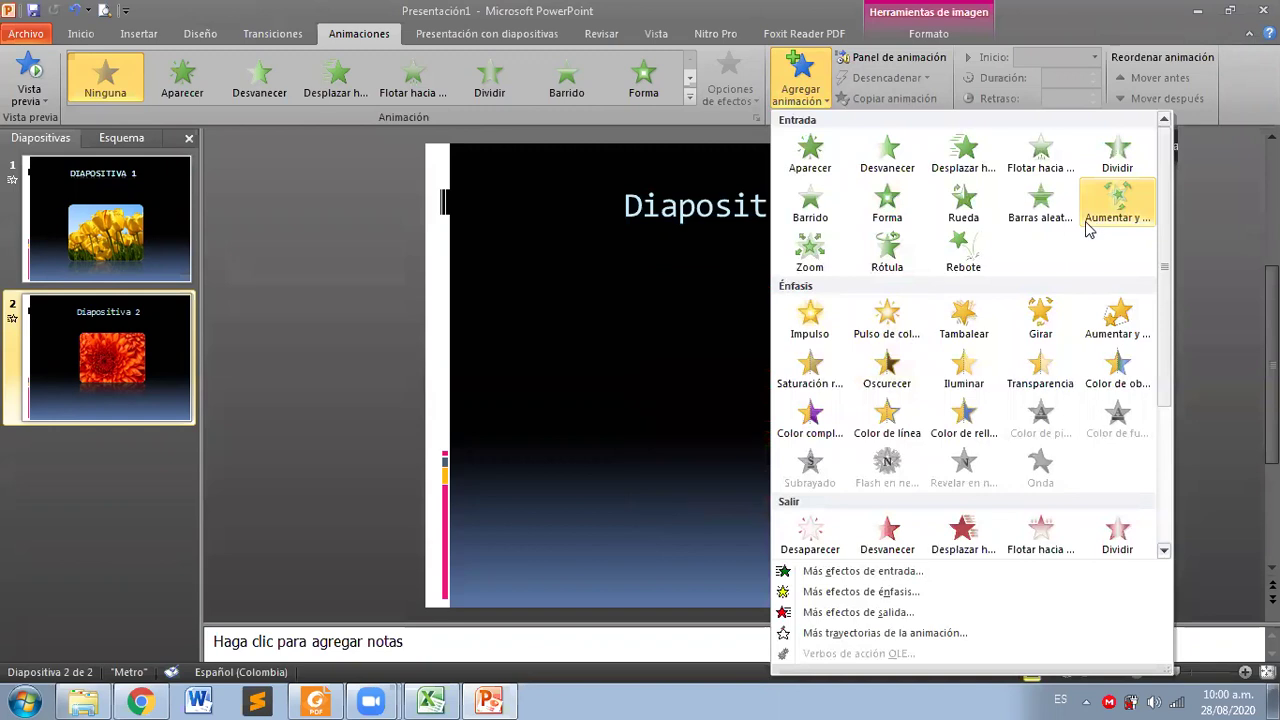
{"action": "left_click", "coordinate": [803, 230]}
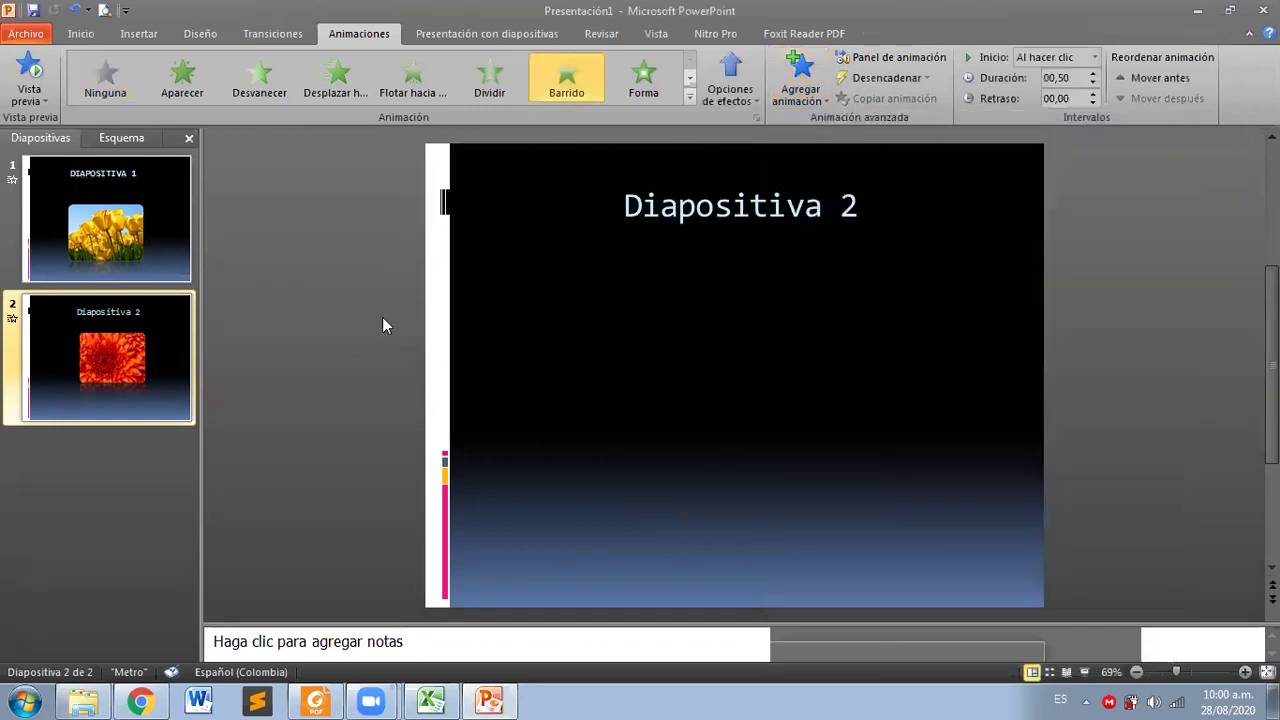
{"action": "left_click", "coordinate": [331, 297]}
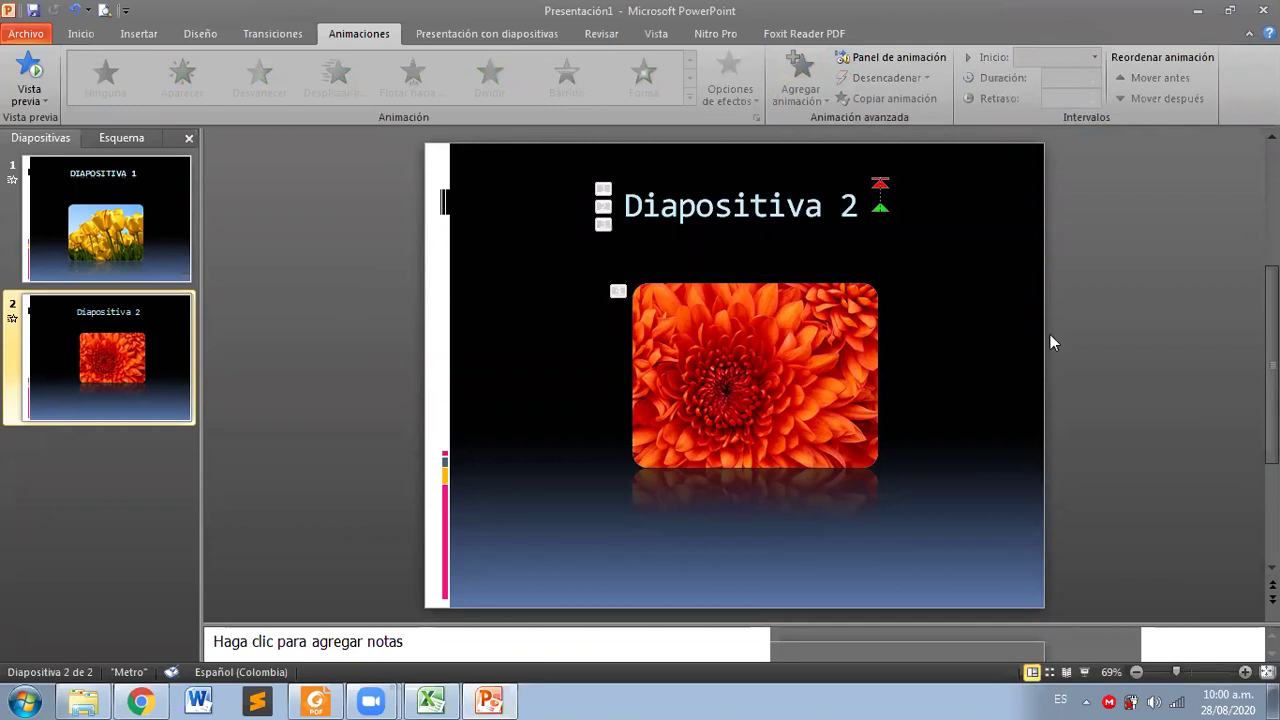
Step: Play the full-screen slideshow from slide 1 through both slides, then return to editing
{"action": "left_click", "coordinate": [180, 214]}
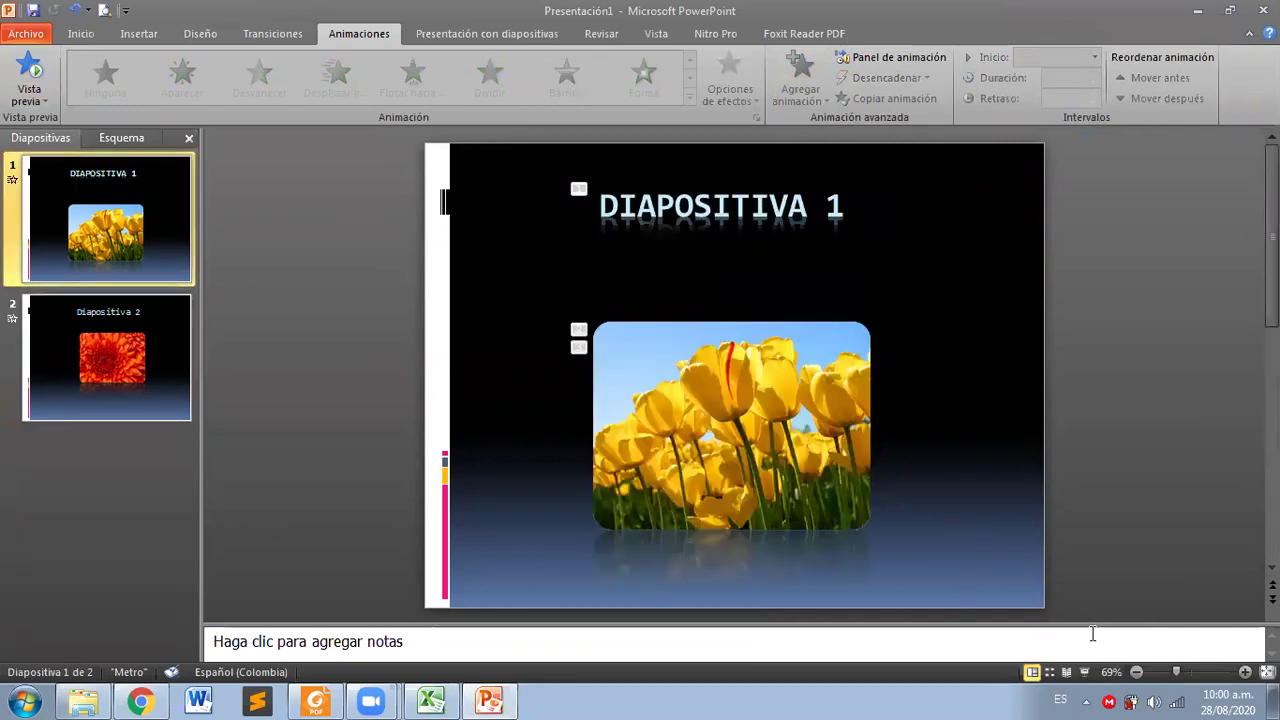
{"action": "left_click", "coordinate": [1084, 672]}
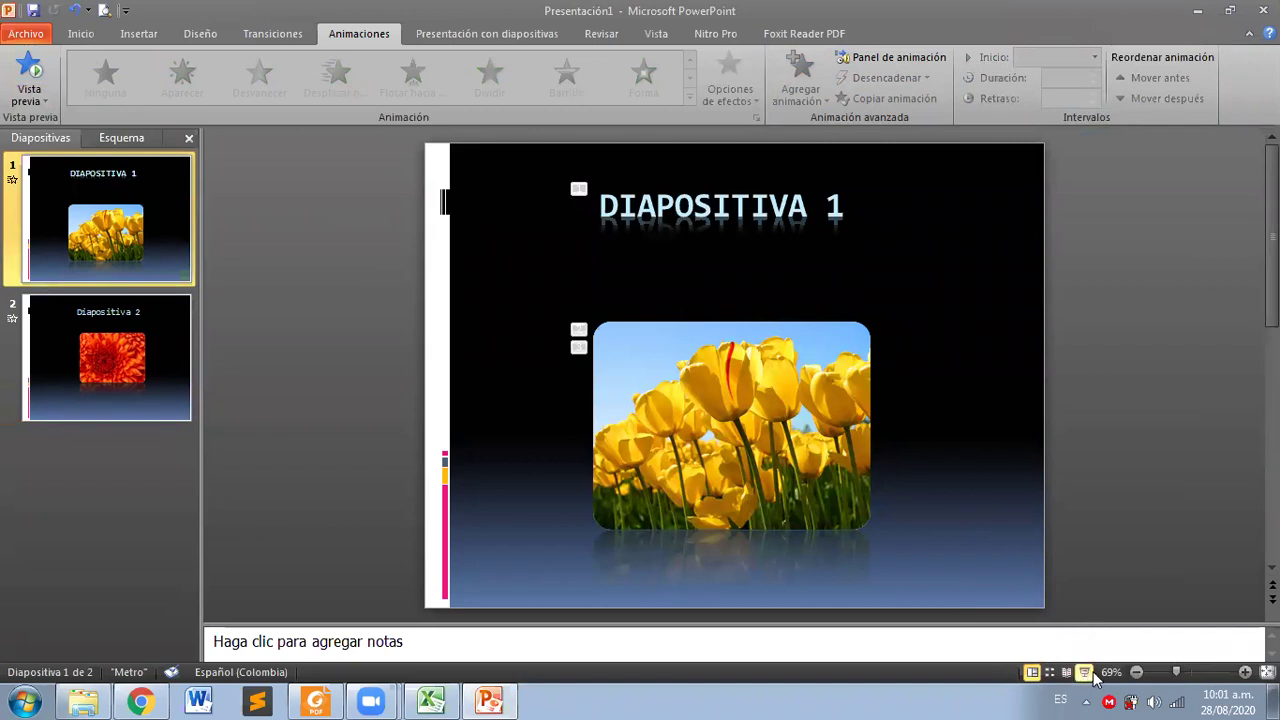
{"action": "left_click", "coordinate": [1090, 675]}
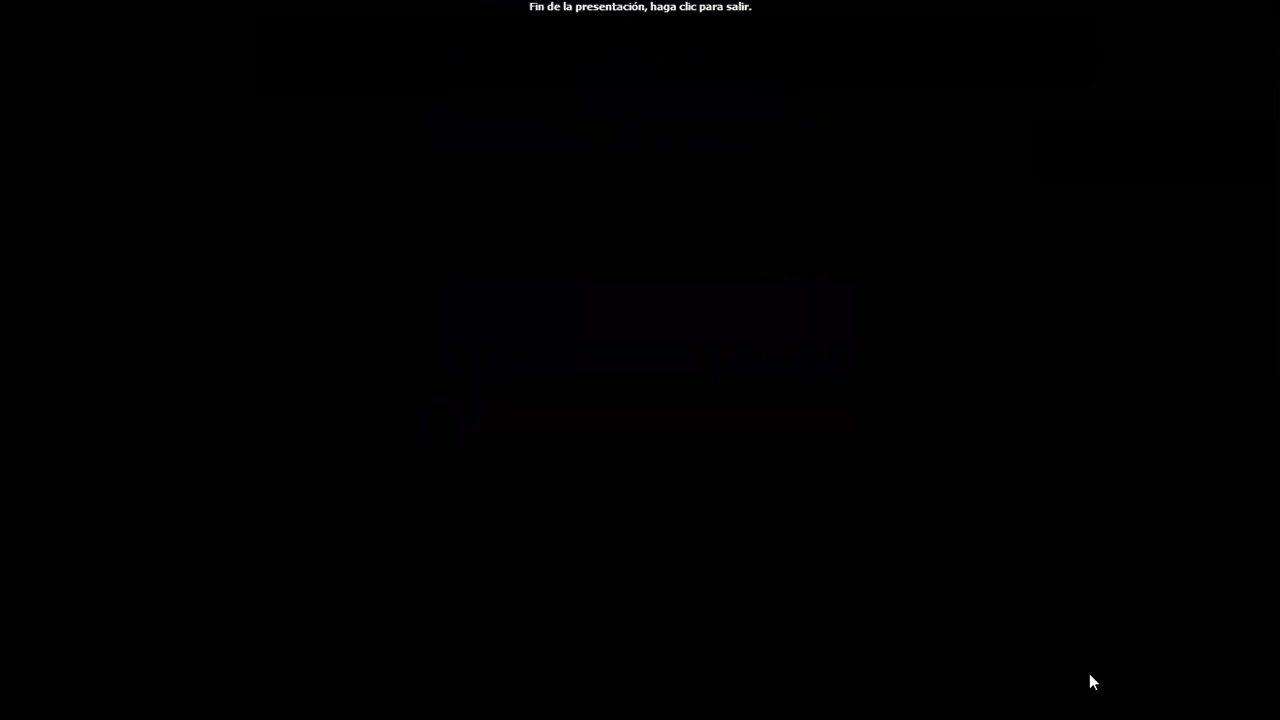
{"action": "left_click", "coordinate": [1089, 673]}
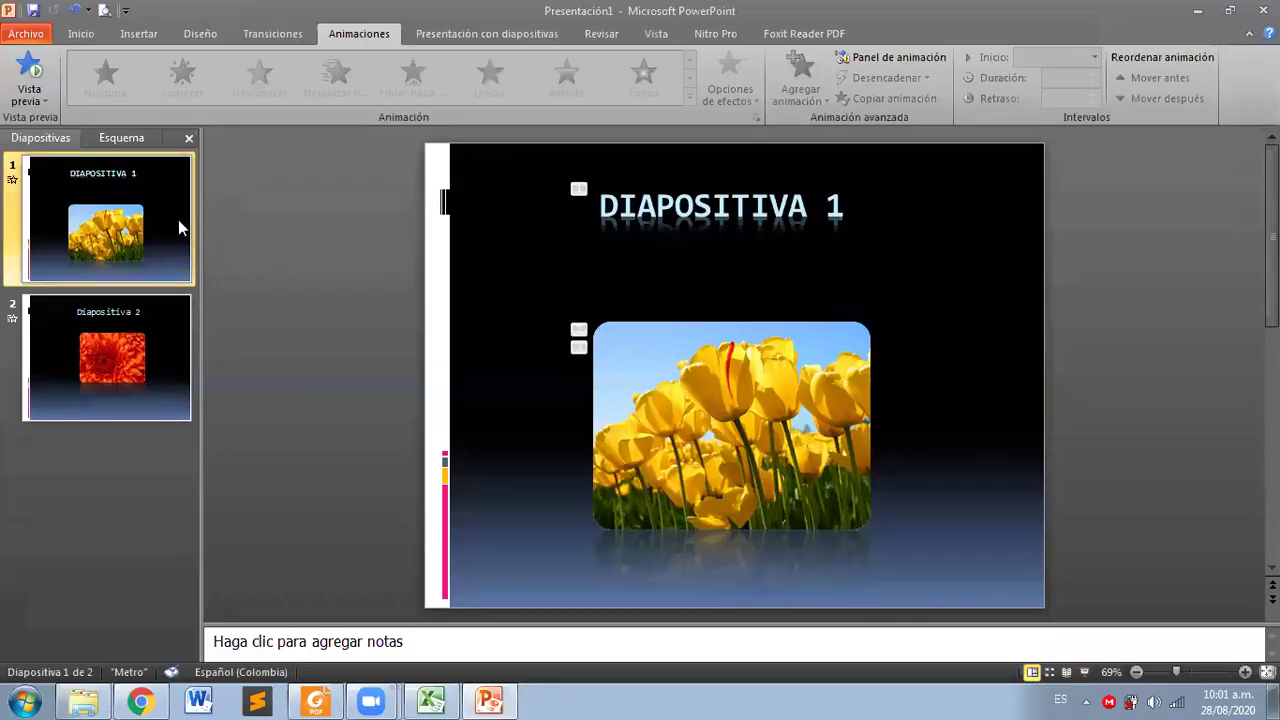
Step: Preview the animations on slide 1, then on slide 2
{"action": "left_click", "coordinate": [30, 78]}
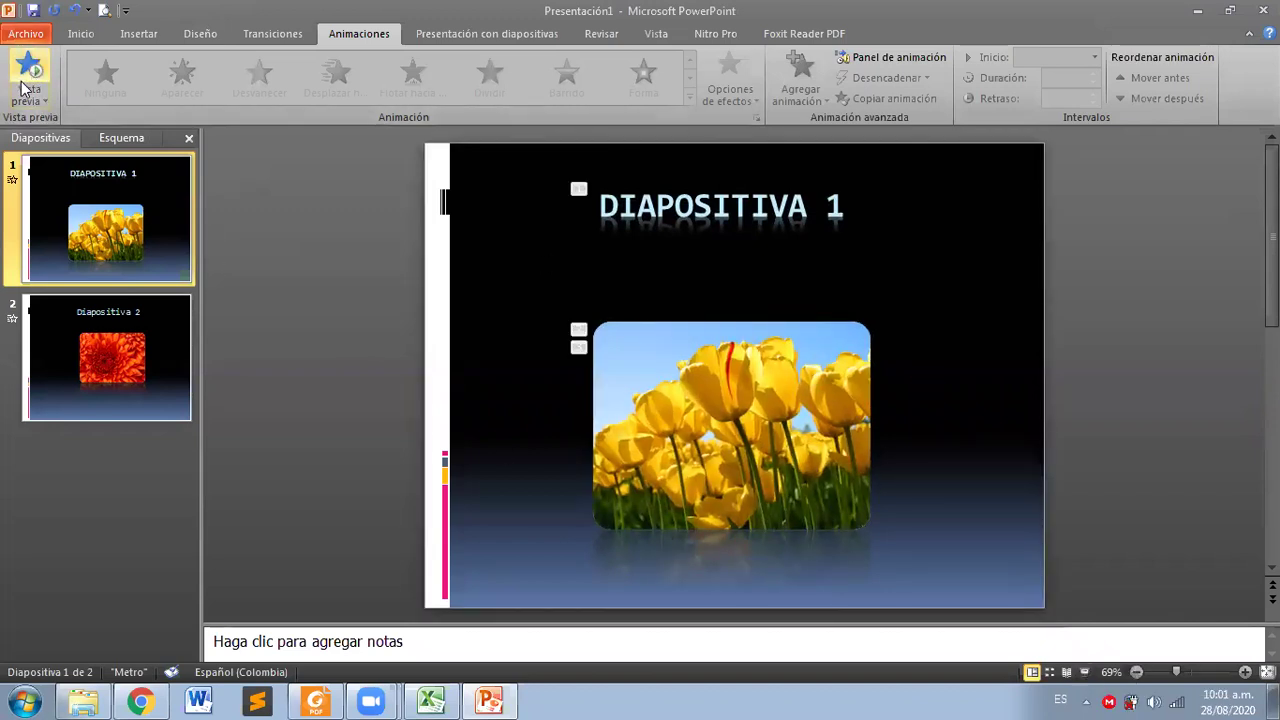
{"action": "left_click", "coordinate": [86, 325]}
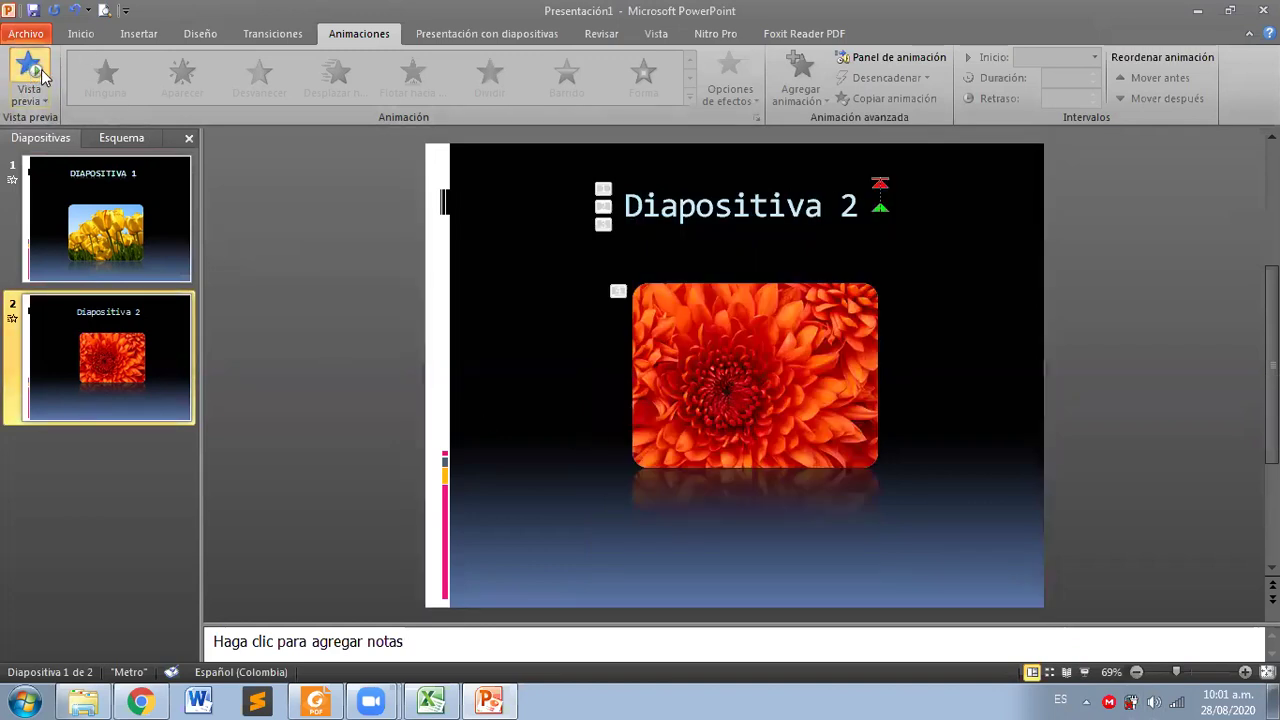
{"action": "left_click", "coordinate": [38, 74]}
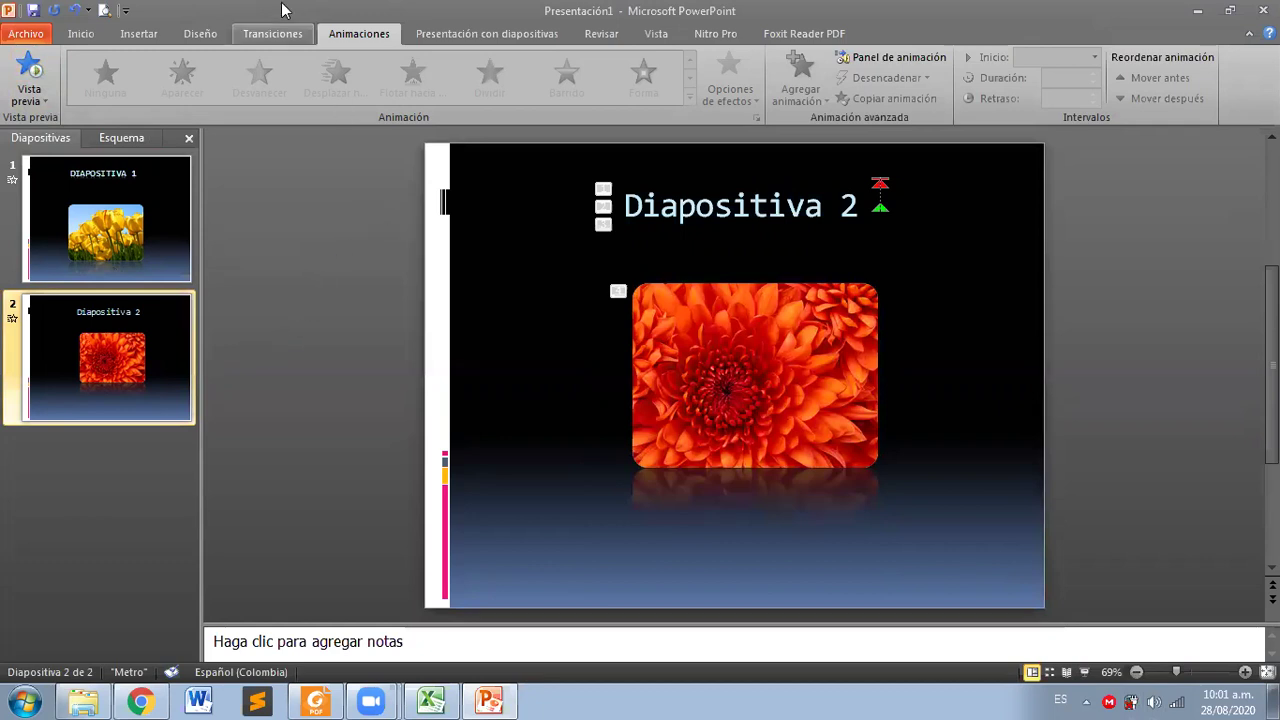
Step: Apply the purple-and-white Opulento theme from the Diseño tab's Temas gallery
{"action": "left_click", "coordinate": [278, 33]}
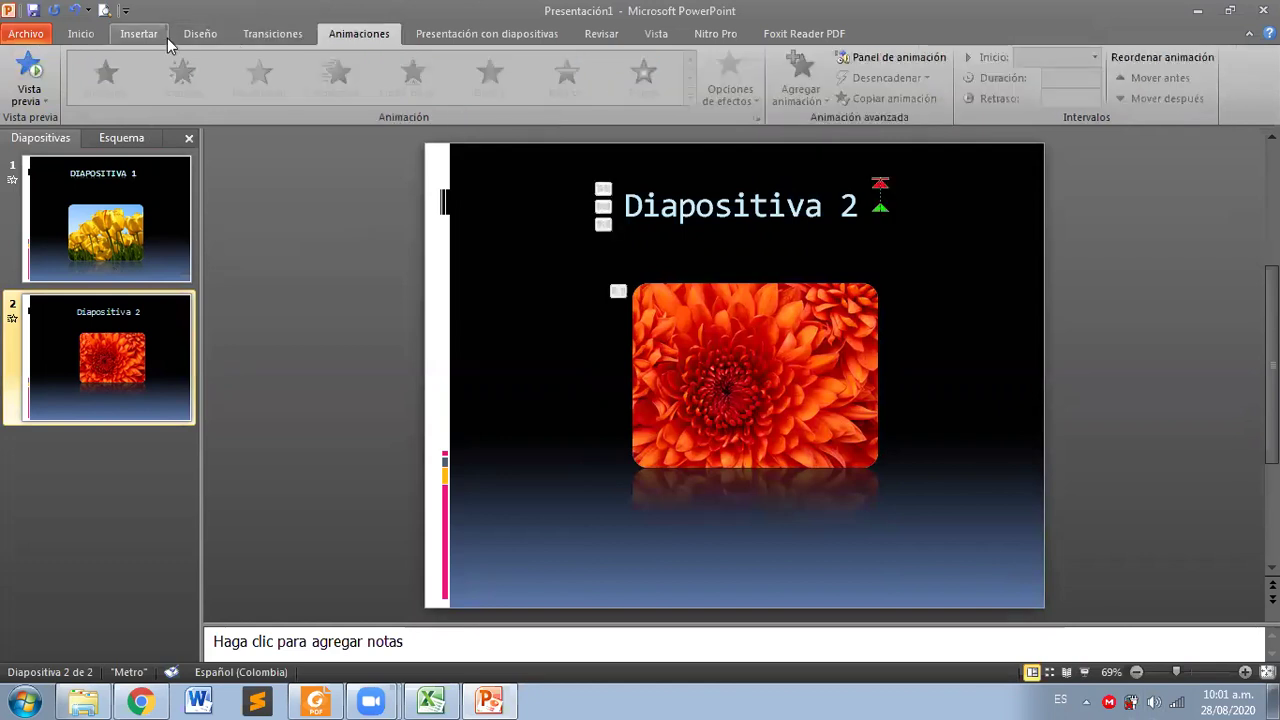
{"action": "left_click", "coordinate": [200, 36]}
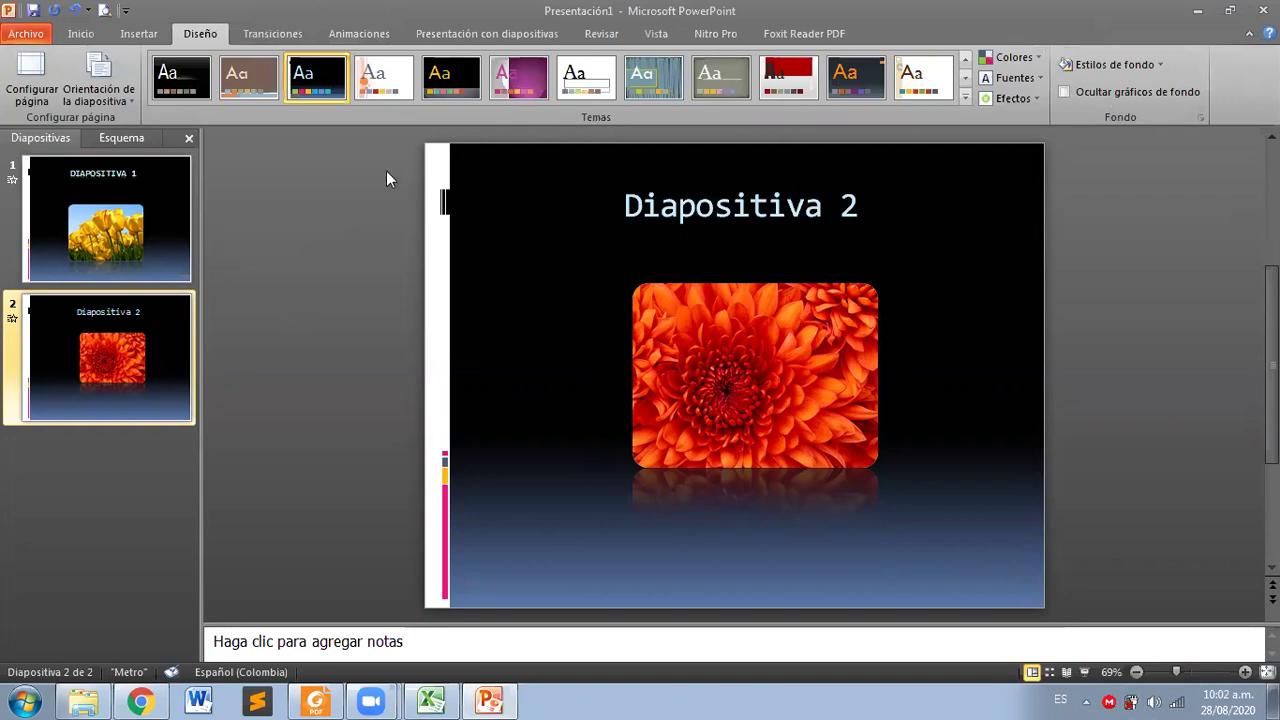
{"action": "left_click", "coordinate": [966, 98]}
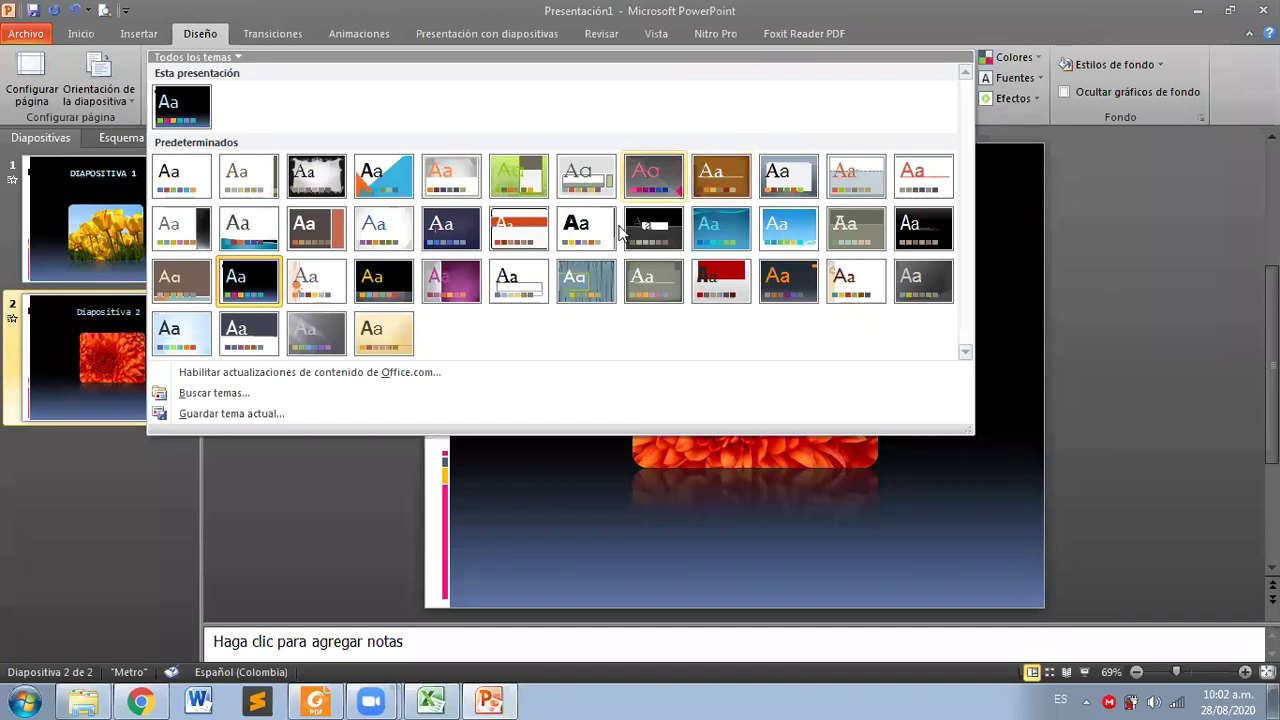
{"action": "left_click", "coordinate": [451, 290]}
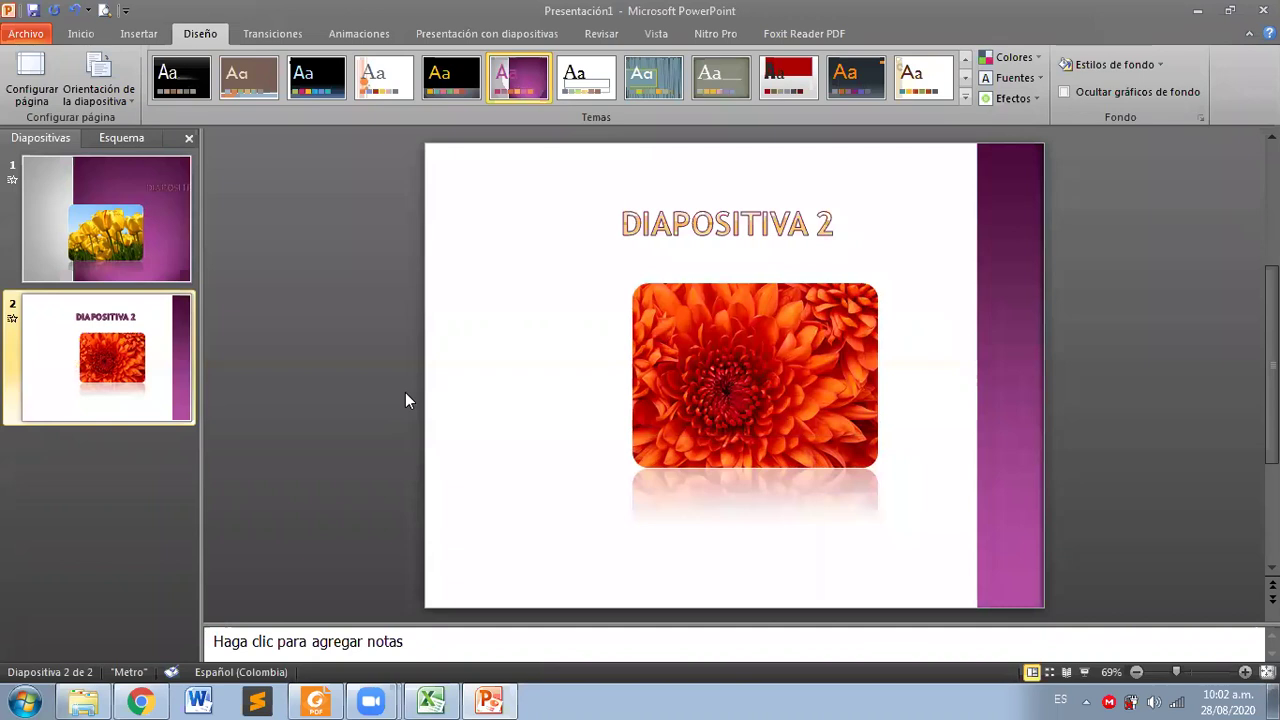
Step: Return to the Inicio tab and review slides 1 and 2 with the new theme
{"action": "left_click", "coordinate": [97, 36]}
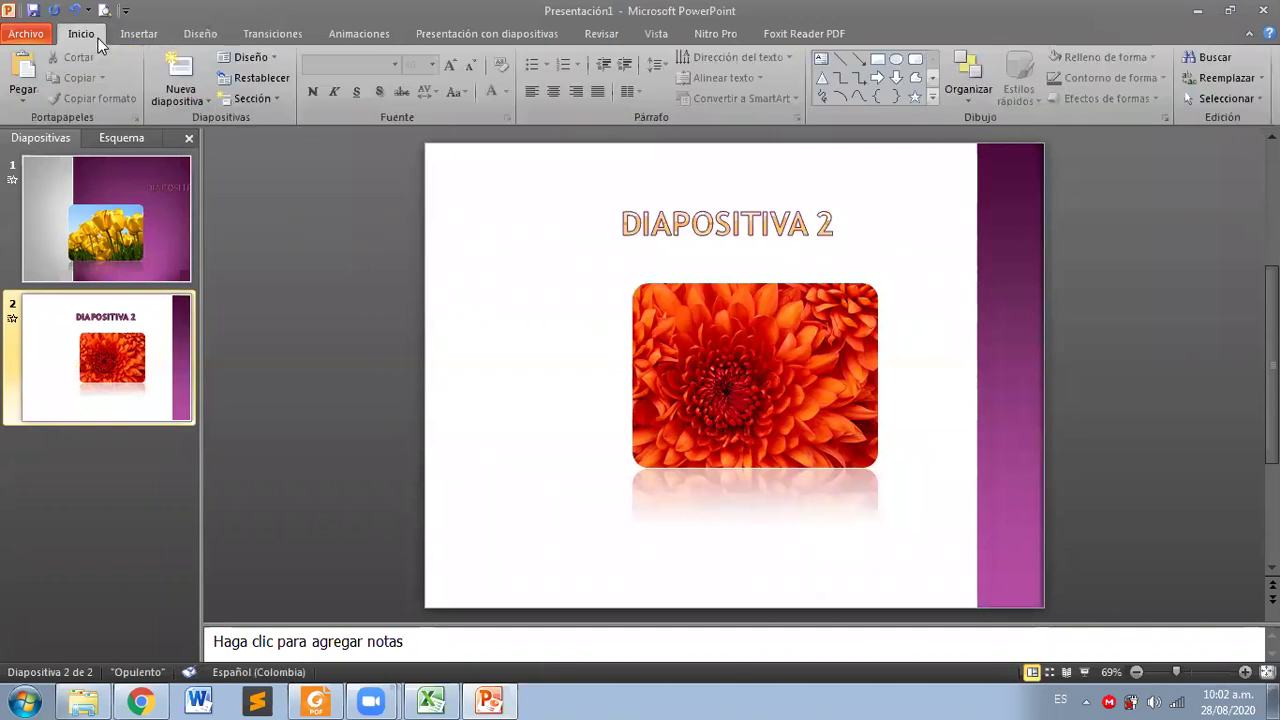
{"action": "left_click", "coordinate": [179, 204]}
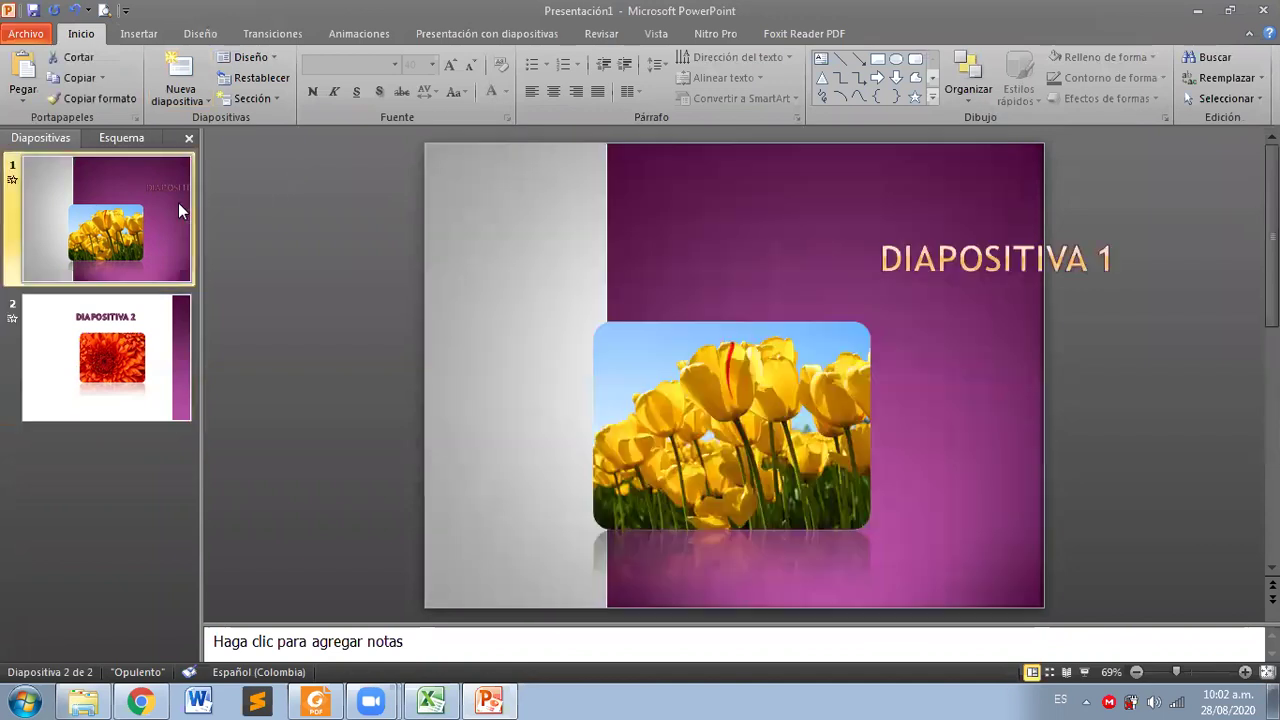
{"action": "left_click", "coordinate": [174, 324]}
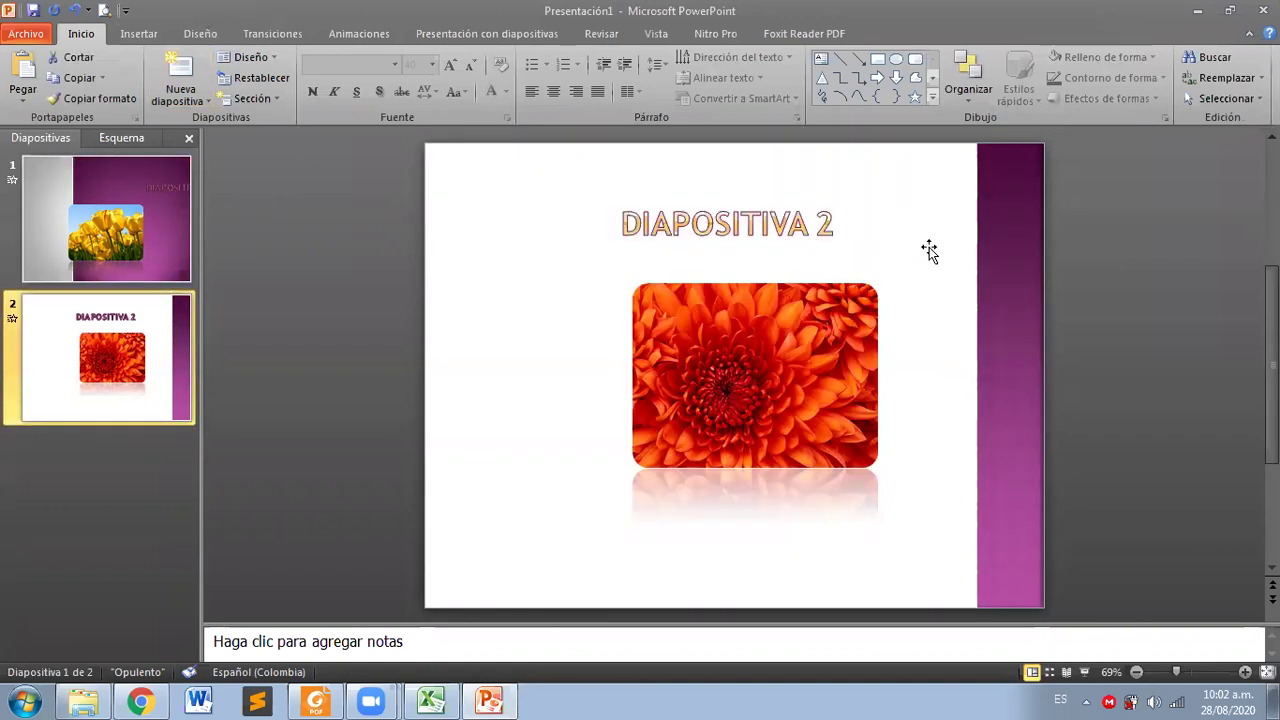
{"action": "left_click", "coordinate": [176, 219]}
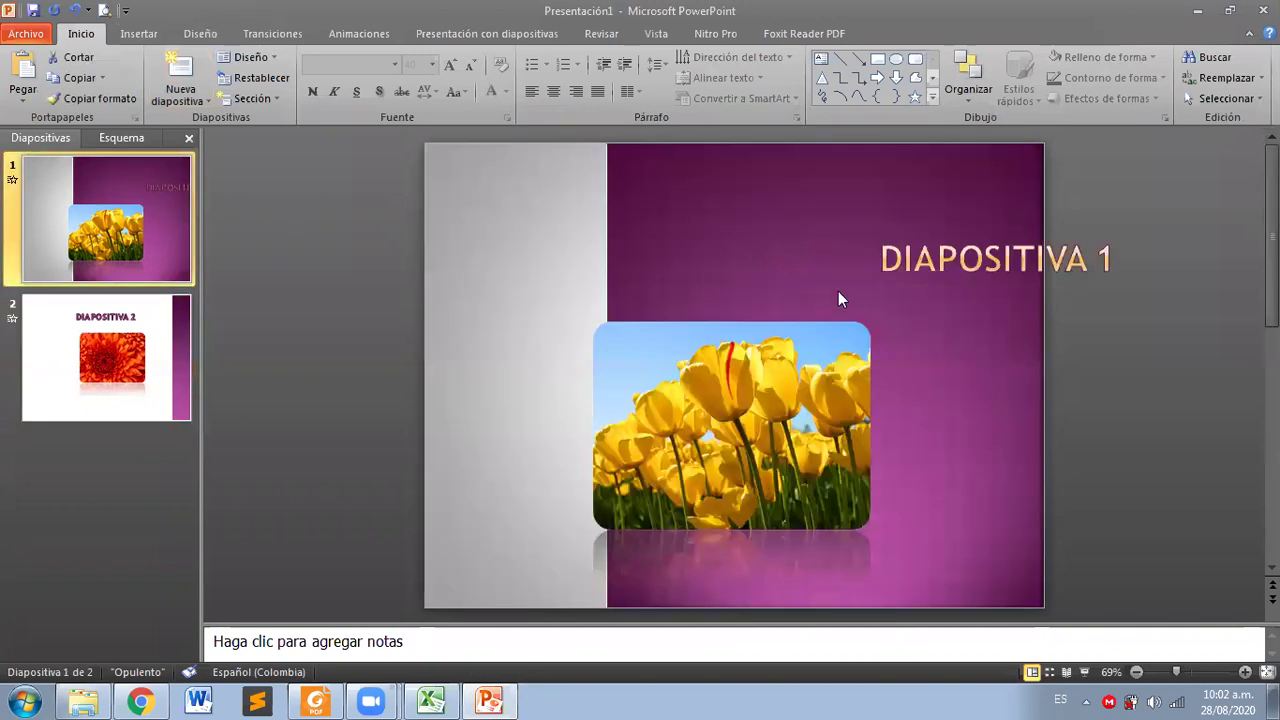
Step: Drag the DIAPOSITIVA 1 title box to the upper left of slide 1
{"action": "left_click", "coordinate": [938, 258]}
{"action": "mouse_move", "coordinate": [1000, 180]}
{"action": "left_mouse_down"}
{"action": "mouse_move", "coordinate": [838, 158]}
{"action": "mouse_move", "coordinate": [593, 164]}
{"action": "left_mouse_up"}
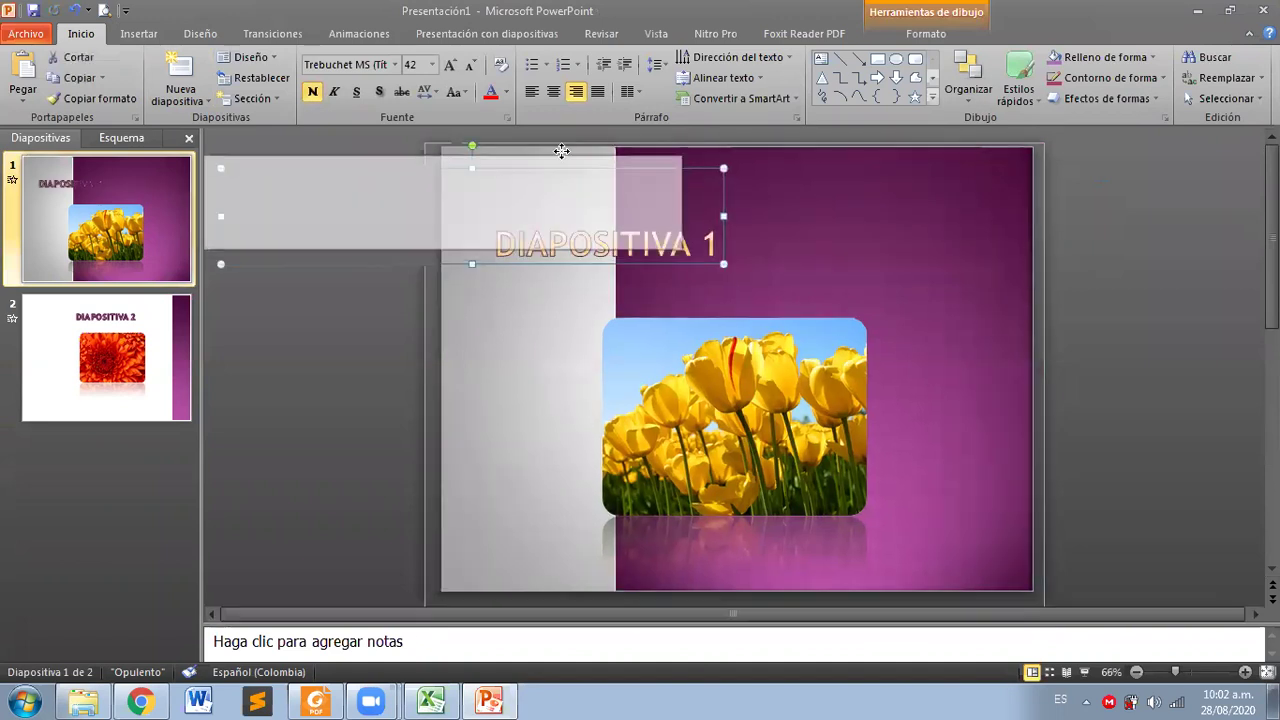
{"action": "mouse_move", "coordinate": [593, 164]}
{"action": "left_mouse_down"}
{"action": "mouse_move", "coordinate": [547, 150]}
{"action": "mouse_move", "coordinate": [558, 158]}
{"action": "left_mouse_up"}
{"action": "left_click", "coordinate": [302, 365]}
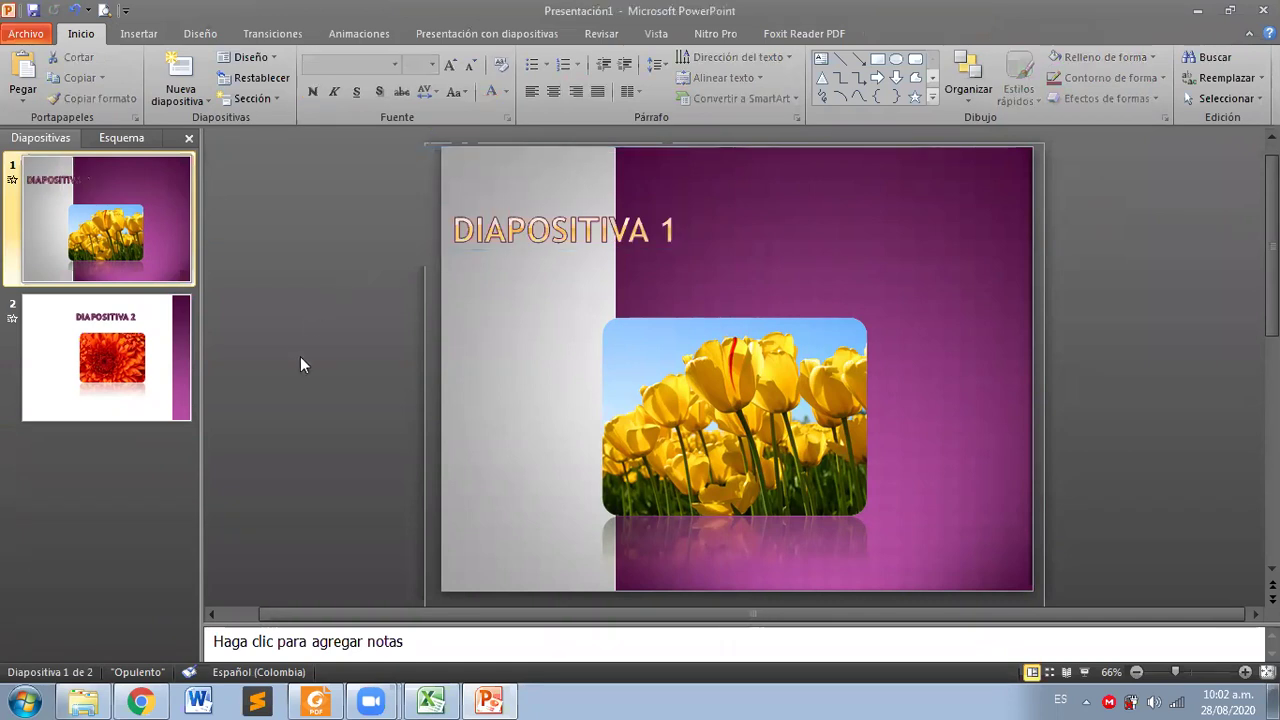
{"action": "left_click", "coordinate": [167, 242]}
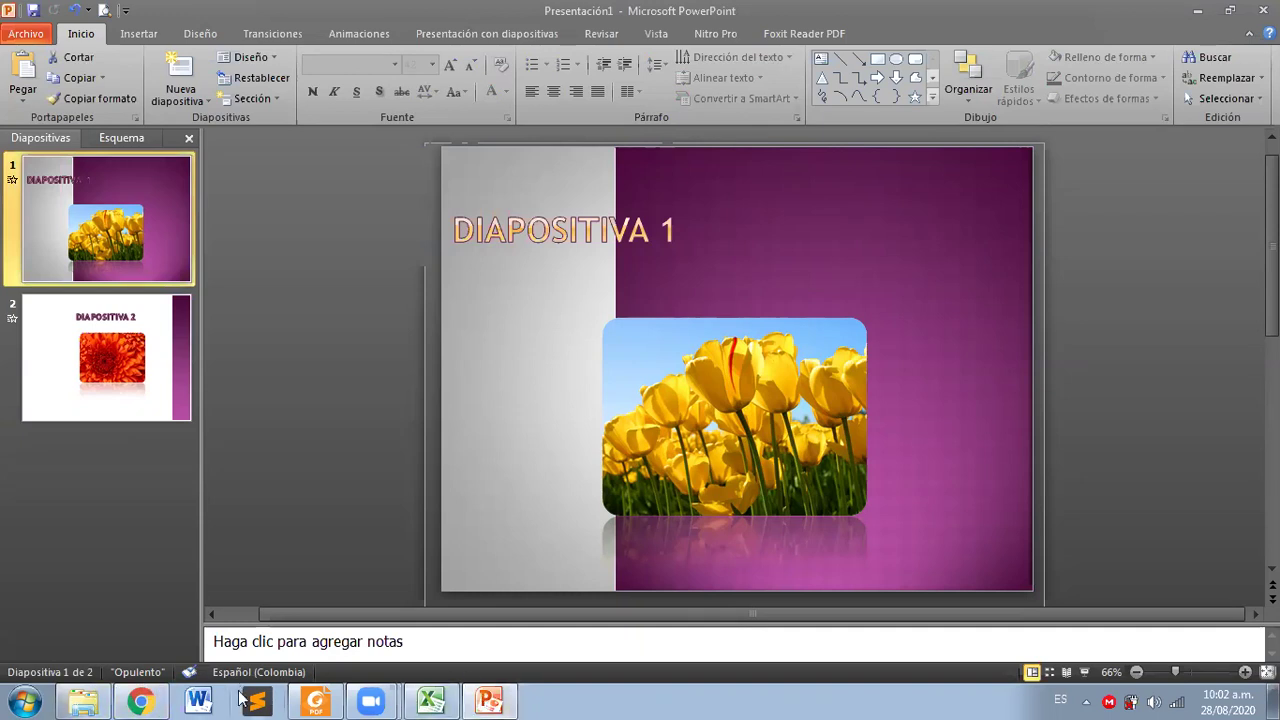
{"action": "left_click", "coordinate": [140, 702]}
Step: Scroll the 5.entornodepowerpoint.pdf guide to its steps list and highlight the Tema o Diseño step
{"action": "scroll", "coordinate": [480, 434], "scroll_direction": "down", "scroll_amount": 1}
{"action": "scroll", "coordinate": [491, 456], "scroll_direction": "down", "scroll_amount": 5}
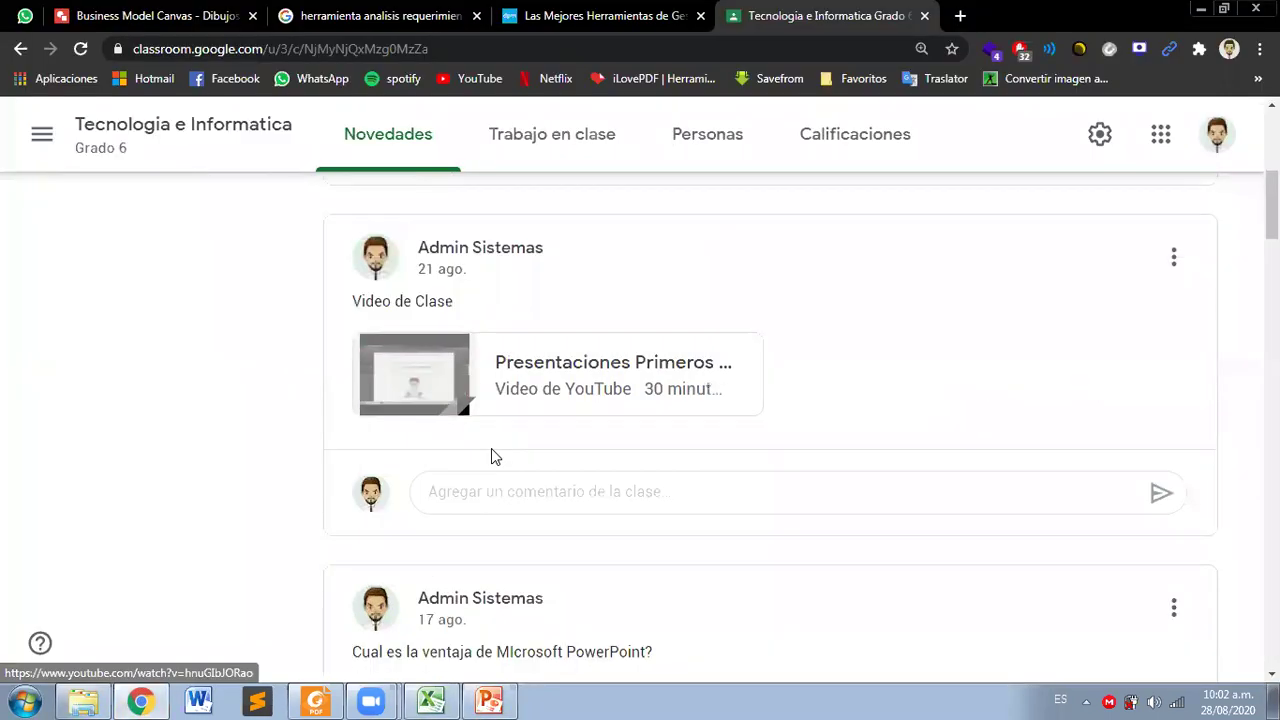
{"action": "scroll", "coordinate": [491, 456], "scroll_direction": "down", "scroll_amount": 4}
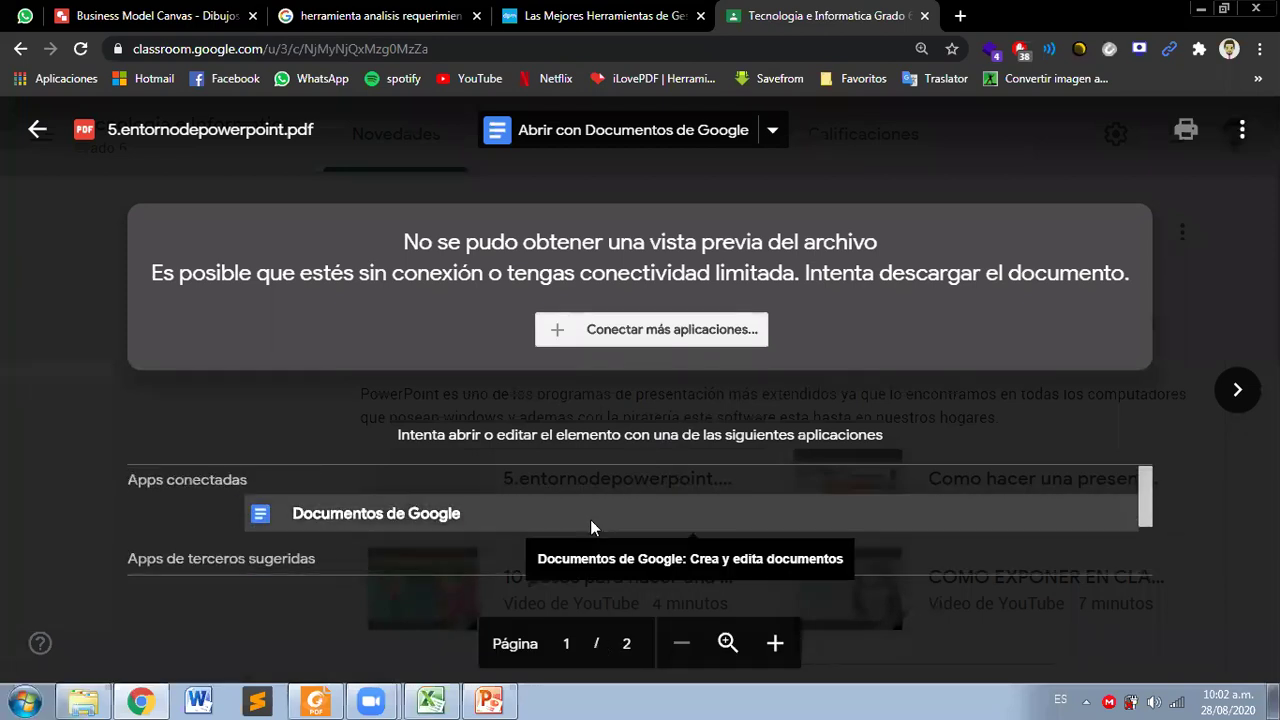
{"action": "scroll", "coordinate": [1063, 363], "scroll_direction": "down", "scroll_amount": 5}
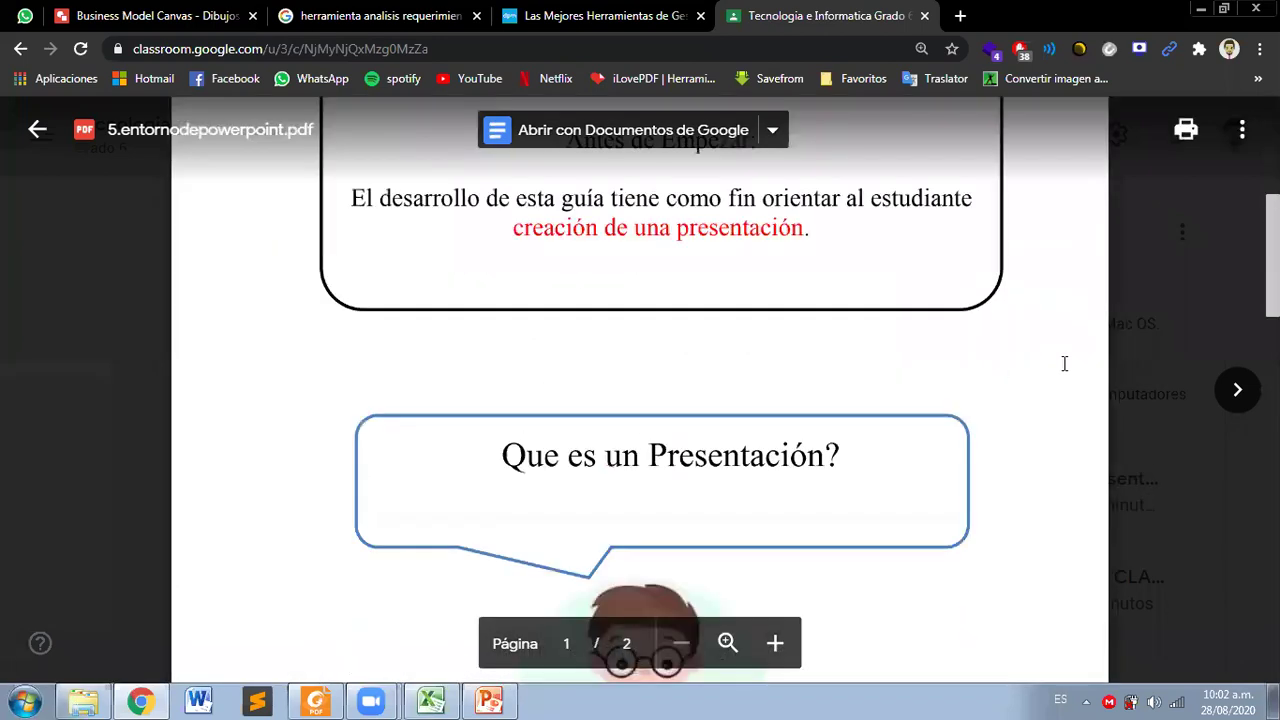
{"action": "scroll", "coordinate": [991, 420], "scroll_direction": "down", "scroll_amount": 10}
{"action": "scroll", "coordinate": [496, 356], "scroll_direction": "down", "scroll_amount": 5}
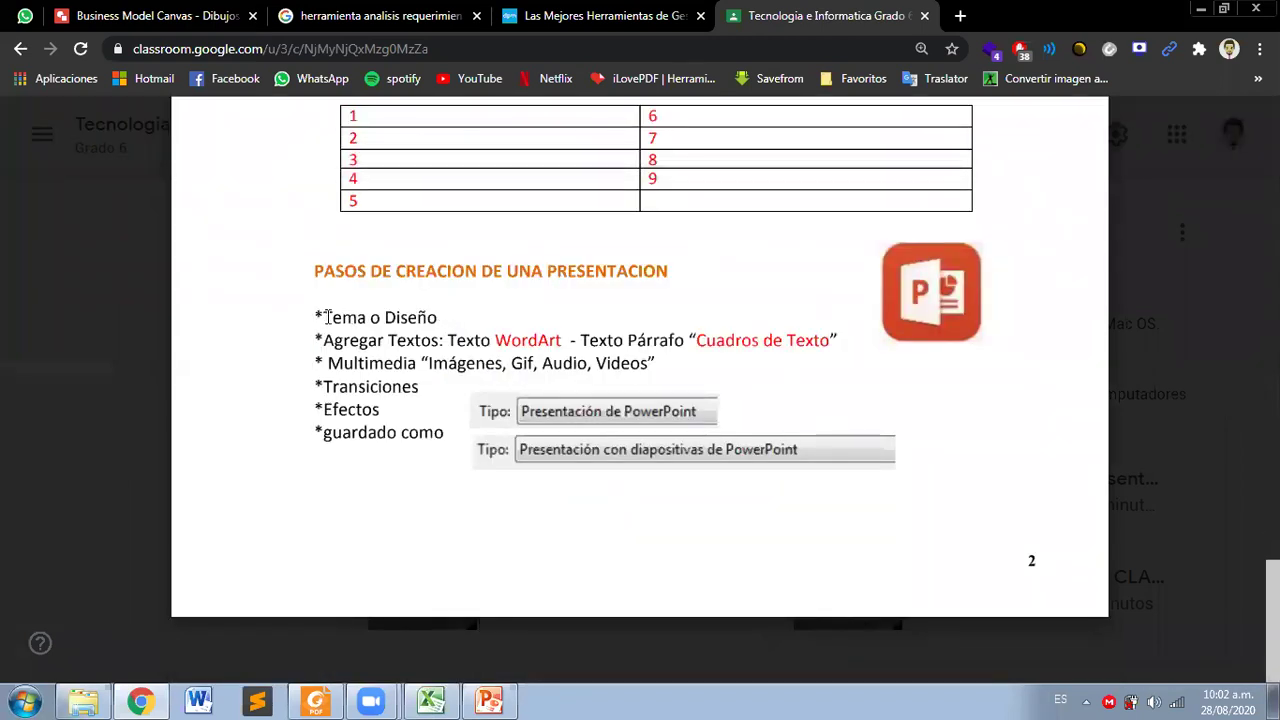
{"action": "left_click_drag", "start_coordinate": [327, 317], "coordinate": [411, 328]}
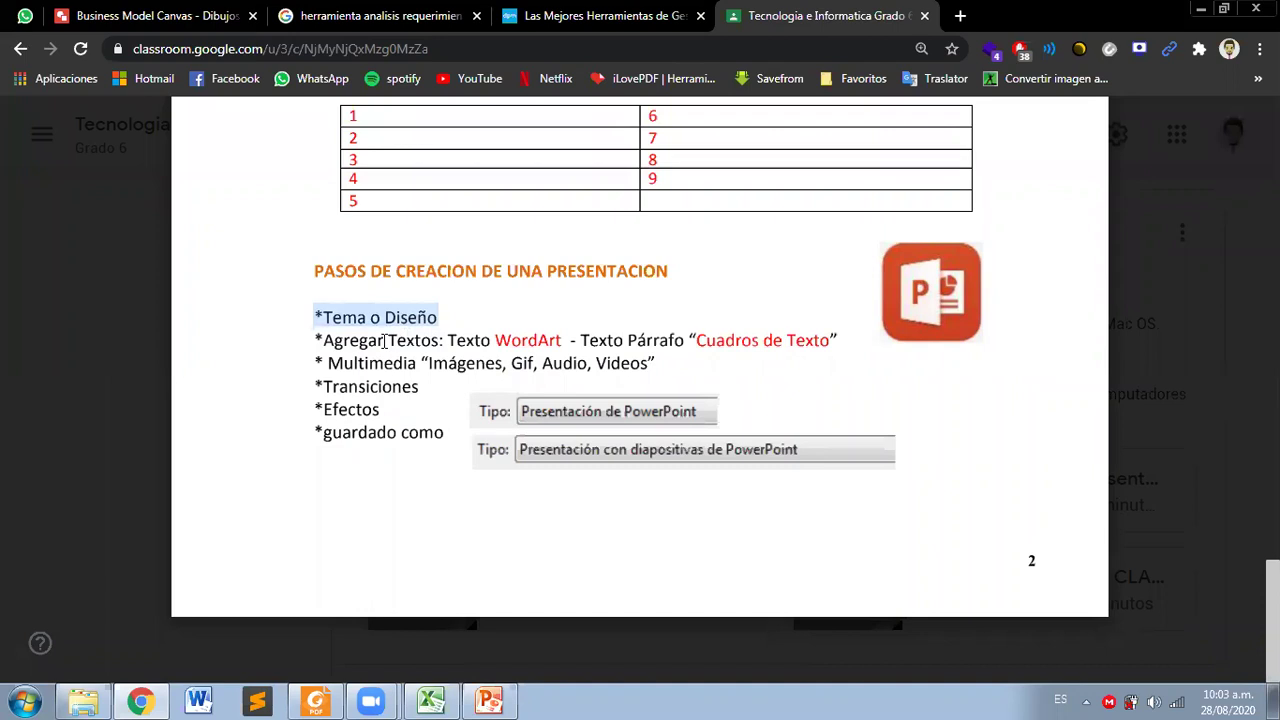
{"action": "left_click", "coordinate": [416, 342]}
Step: Go over the WordArt, Multimedia, Transiciones and Efectos steps, then close the PDF
{"action": "left_click_drag", "start_coordinate": [390, 341], "coordinate": [860, 350]}
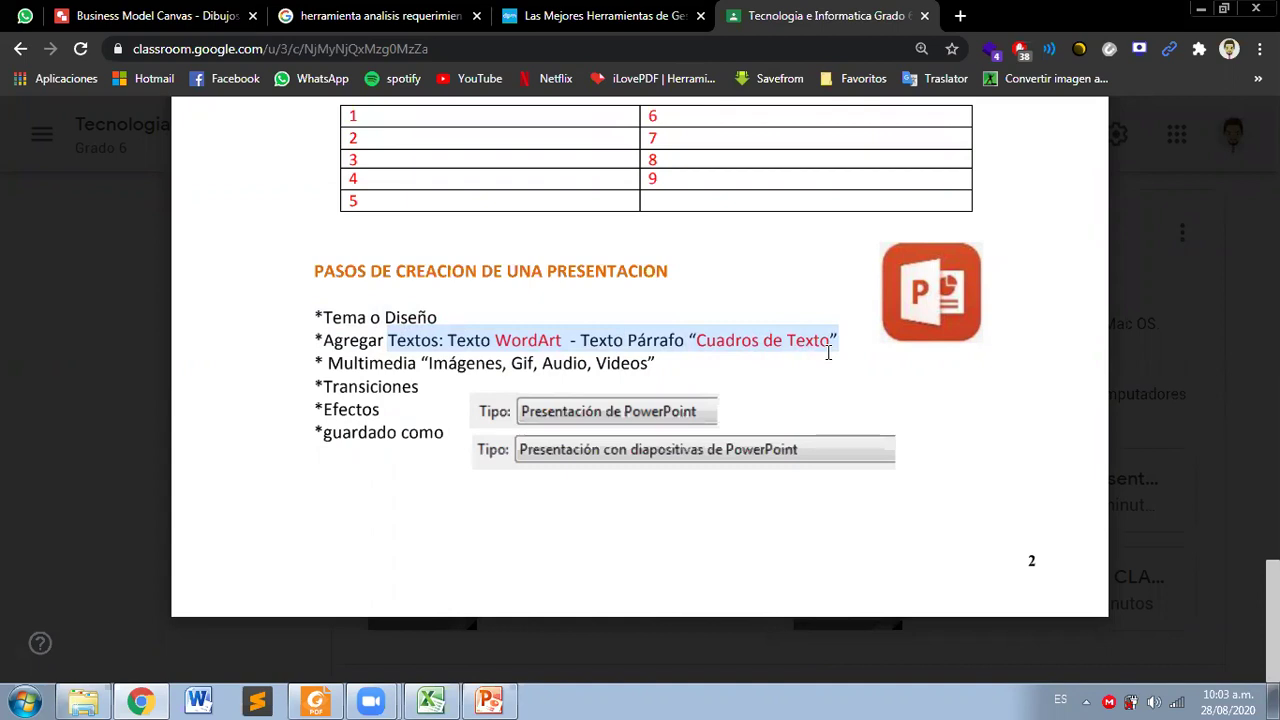
{"action": "left_click_drag", "start_coordinate": [656, 363], "coordinate": [385, 364]}
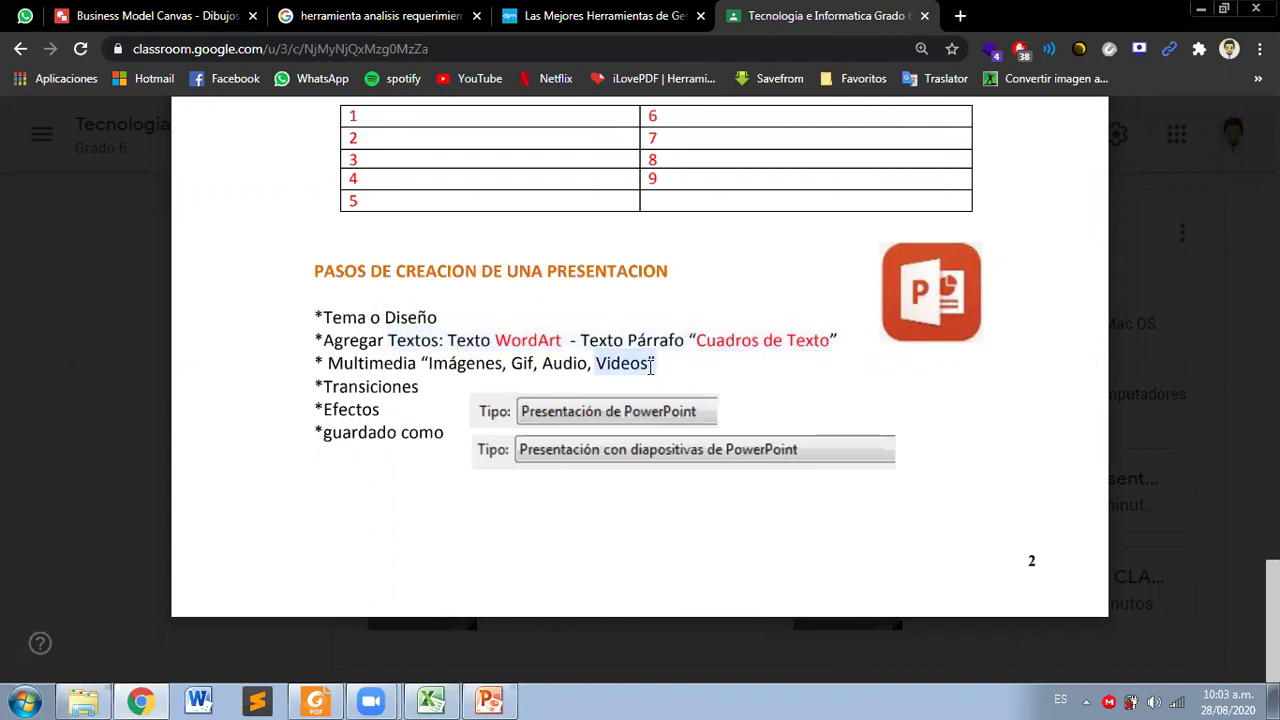
{"action": "left_click", "coordinate": [518, 363]}
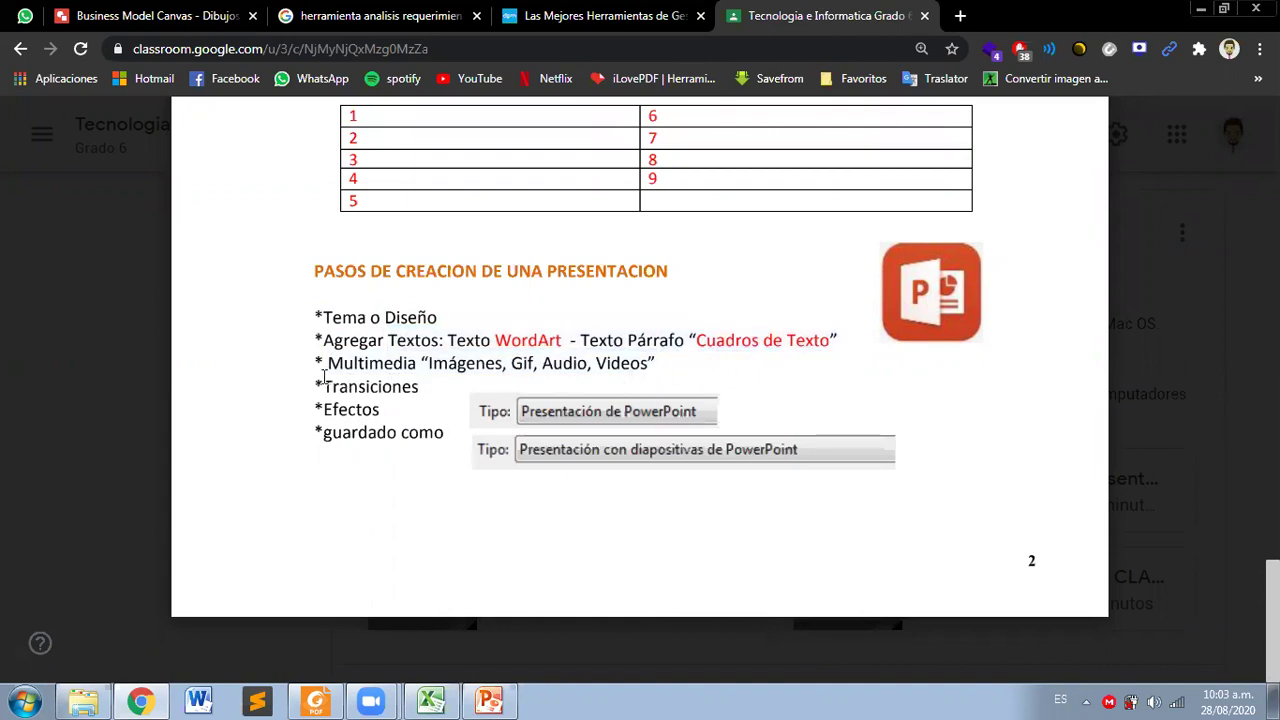
{"action": "left_click_drag", "start_coordinate": [314, 386], "coordinate": [420, 387]}
{"action": "triple_click", "coordinate": [381, 411]}
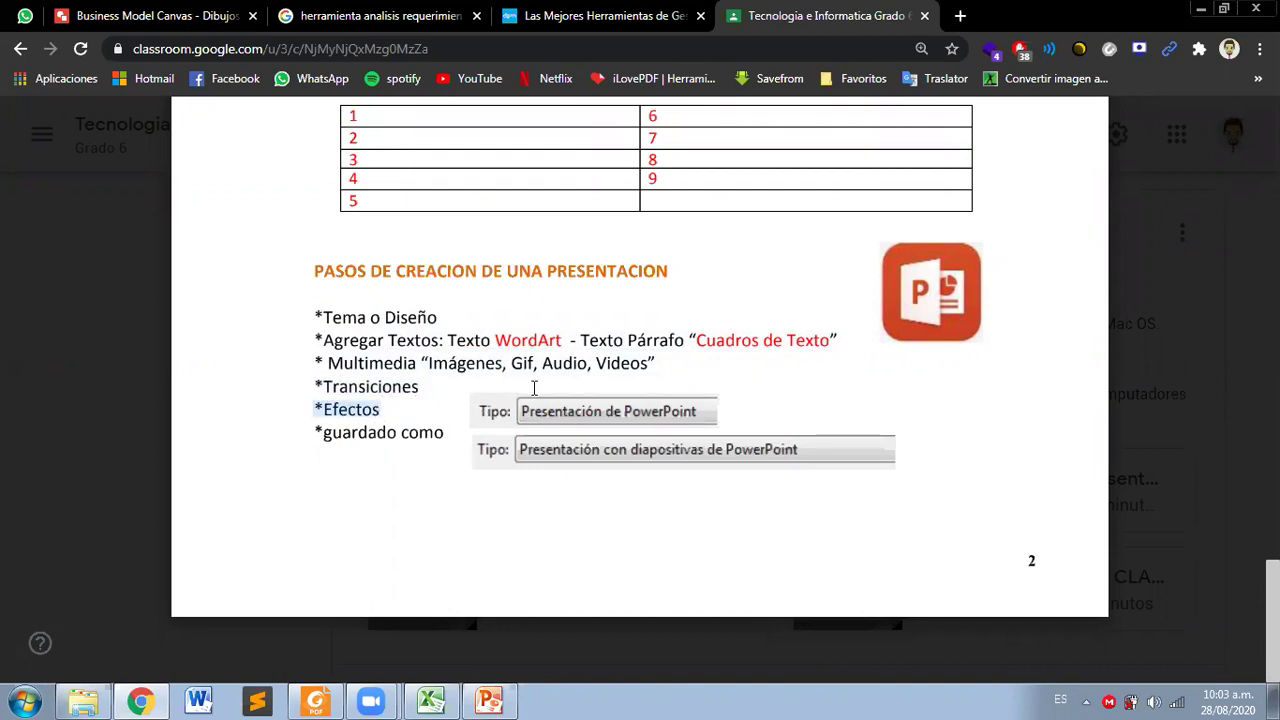
{"action": "left_click", "coordinate": [157, 282]}
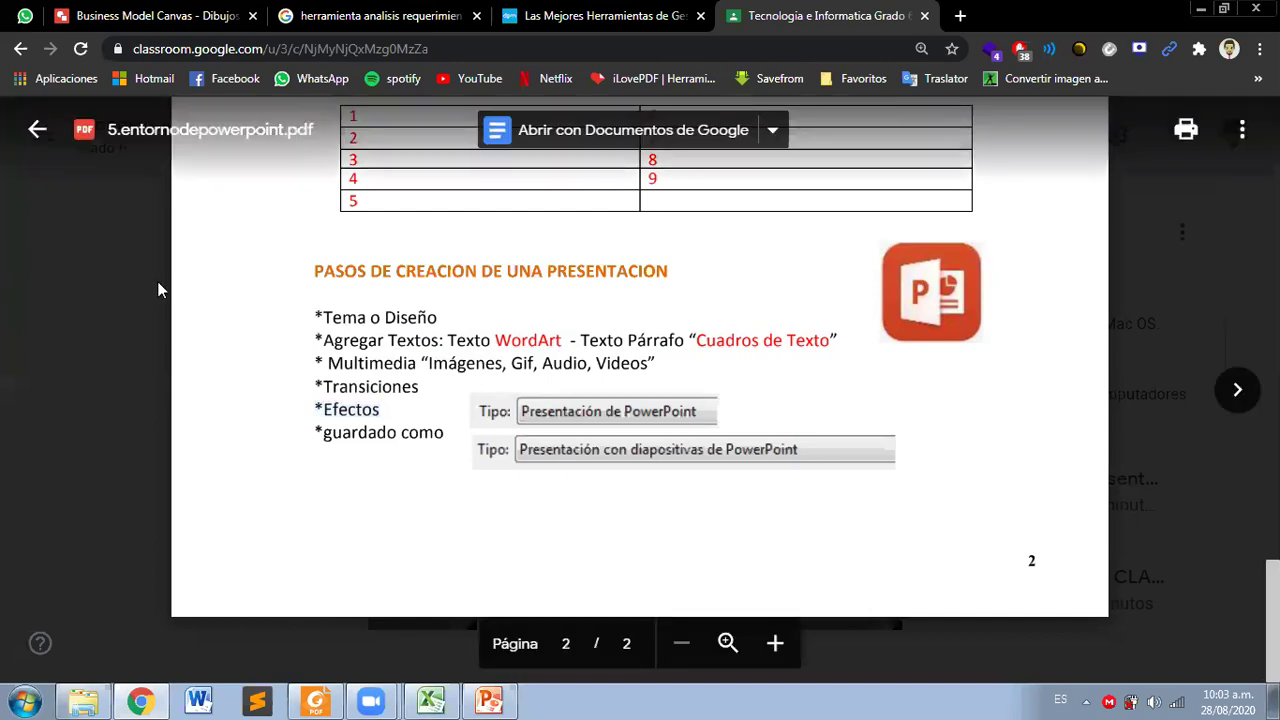
{"action": "left_click", "coordinate": [157, 281]}
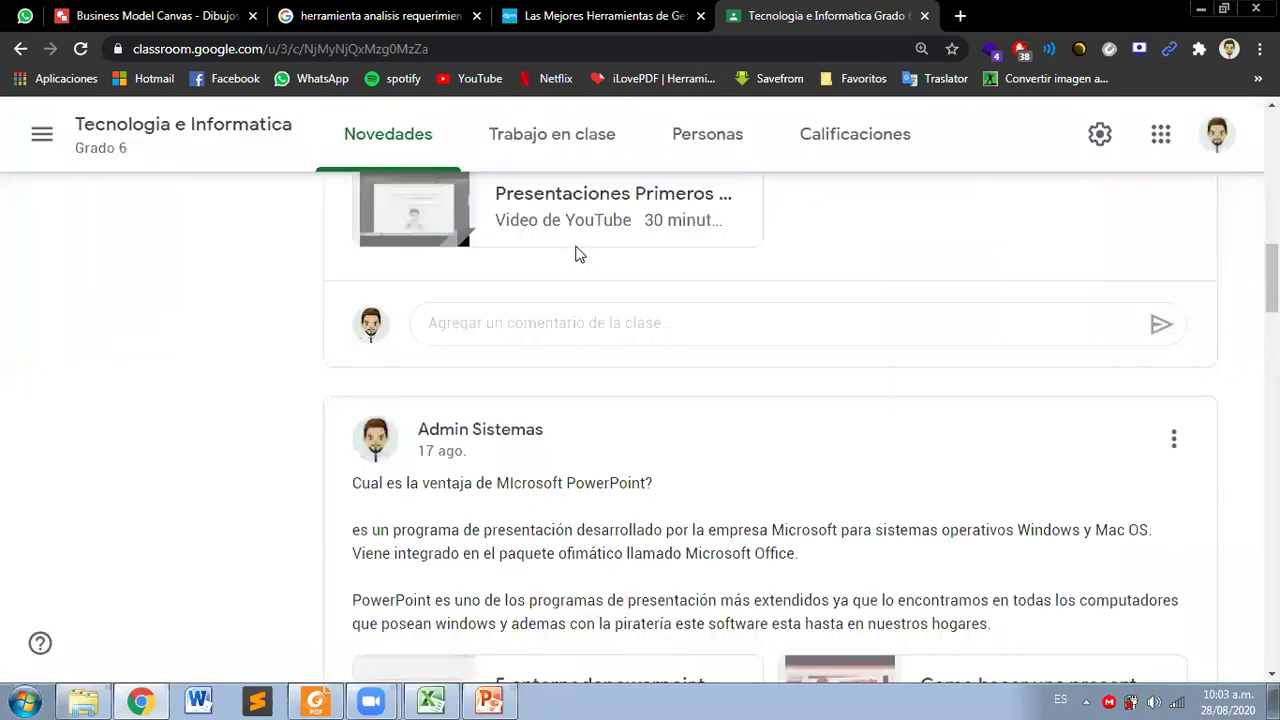
{"action": "left_click", "coordinate": [489, 700]}
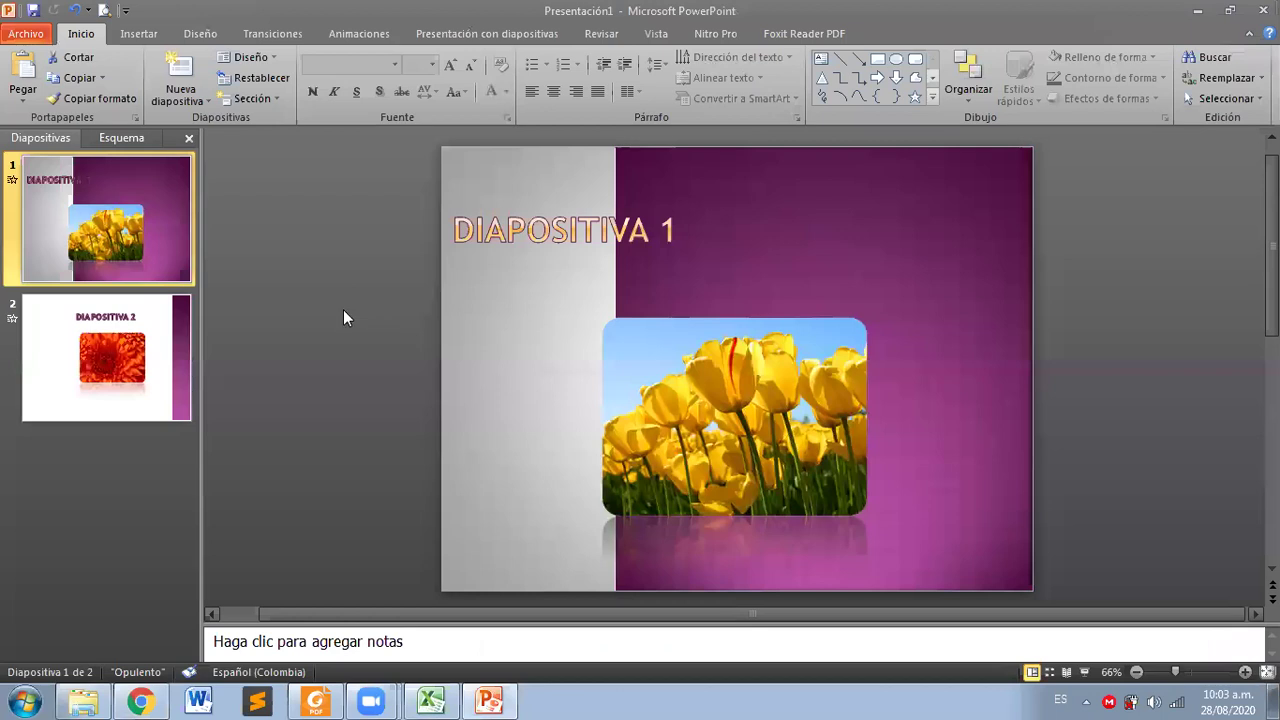
Step: Insert a WordArt title reading 'Colegio' and move it to slide 1's upper right
{"action": "left_click", "coordinate": [148, 36]}
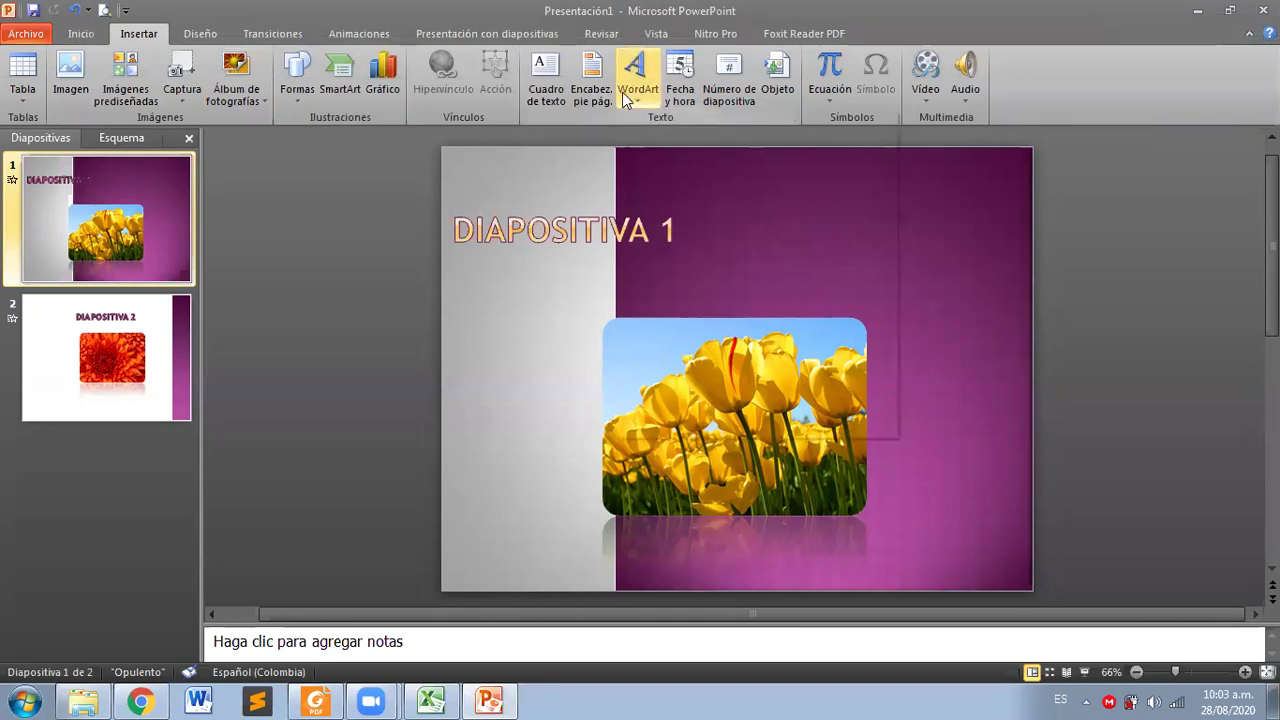
{"action": "left_click", "coordinate": [622, 92]}
{"action": "left_click", "coordinate": [695, 258]}
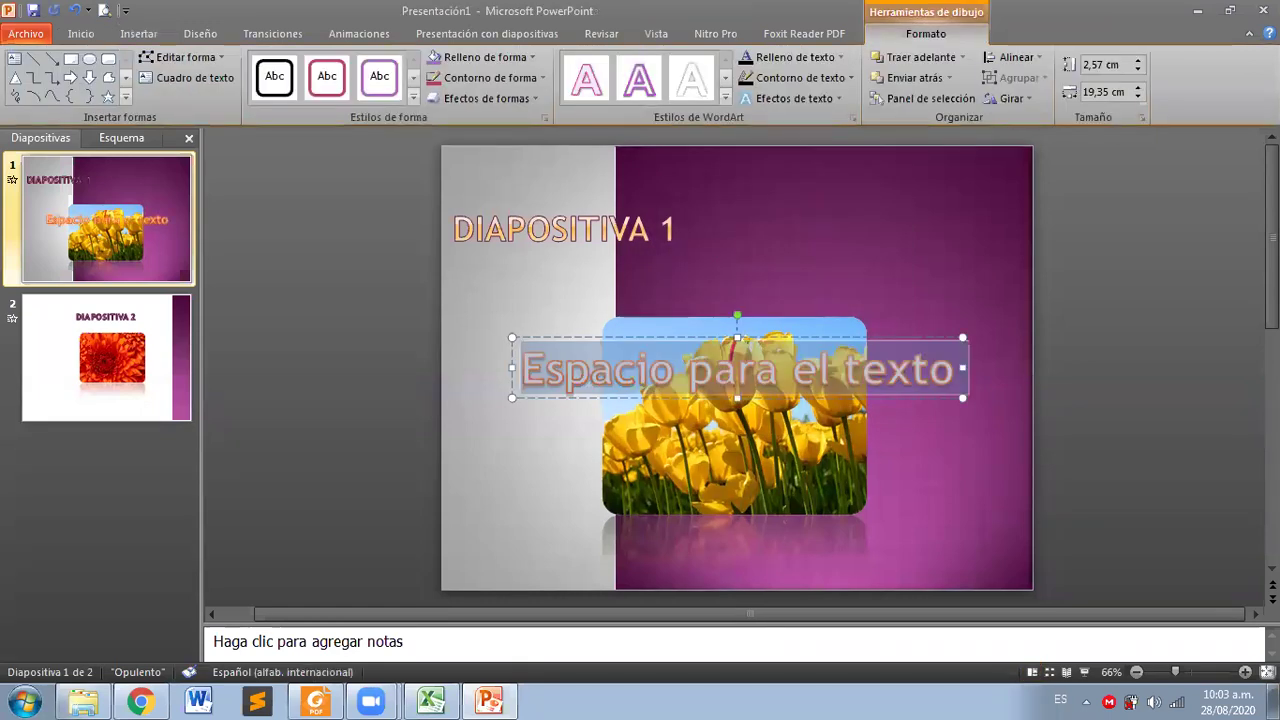
{"action": "type", "text": "Colegio"}
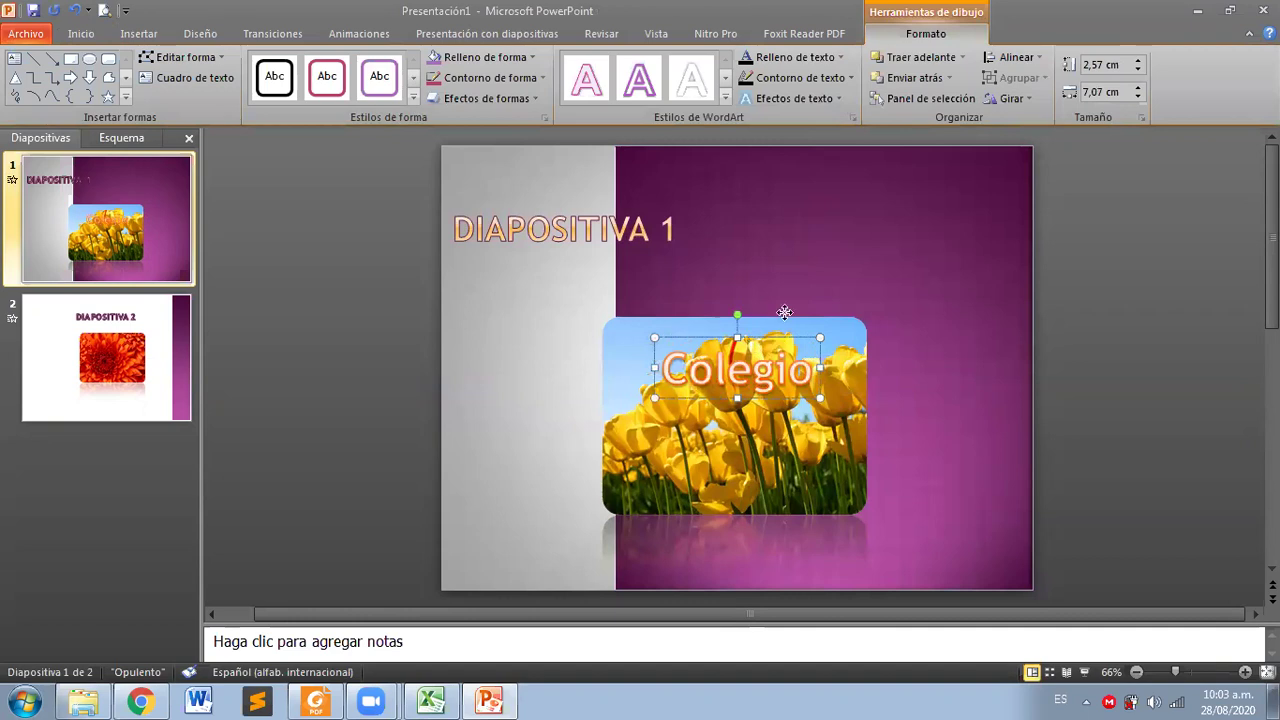
{"action": "left_click_drag", "start_coordinate": [778, 341], "coordinate": [893, 205]}
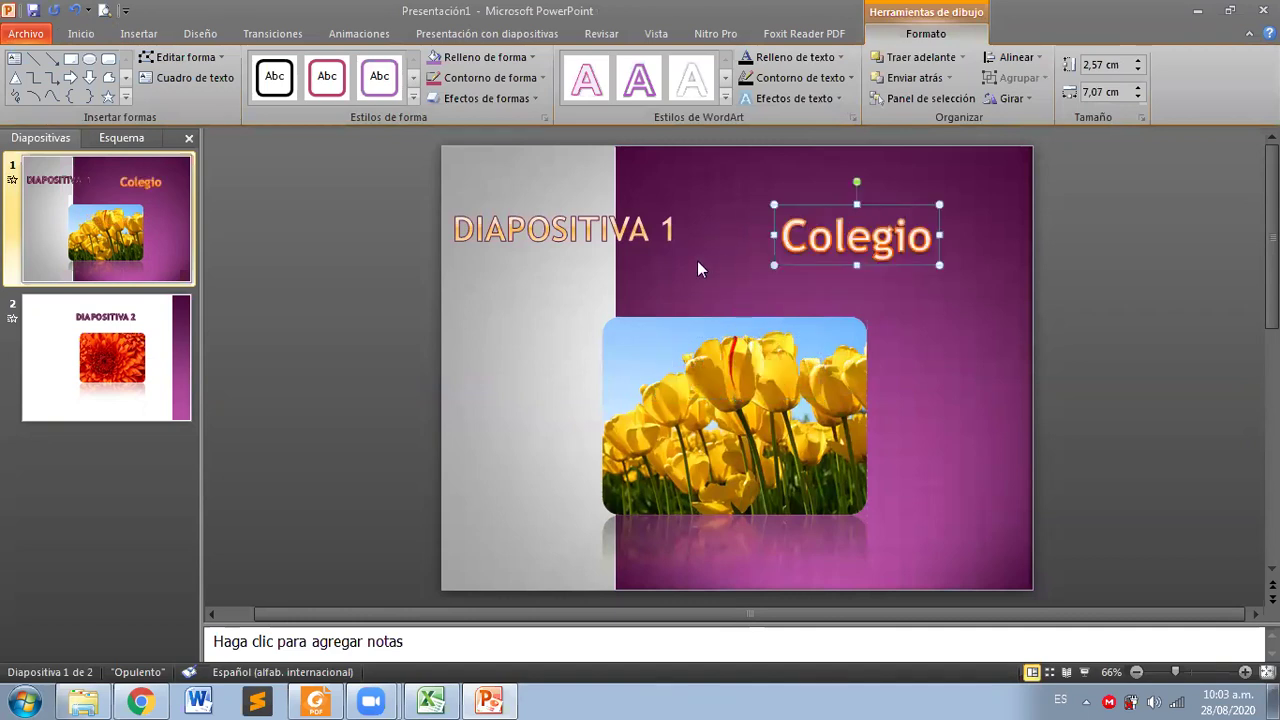
{"action": "left_click", "coordinate": [525, 283]}
{"action": "left_click", "coordinate": [914, 222]}
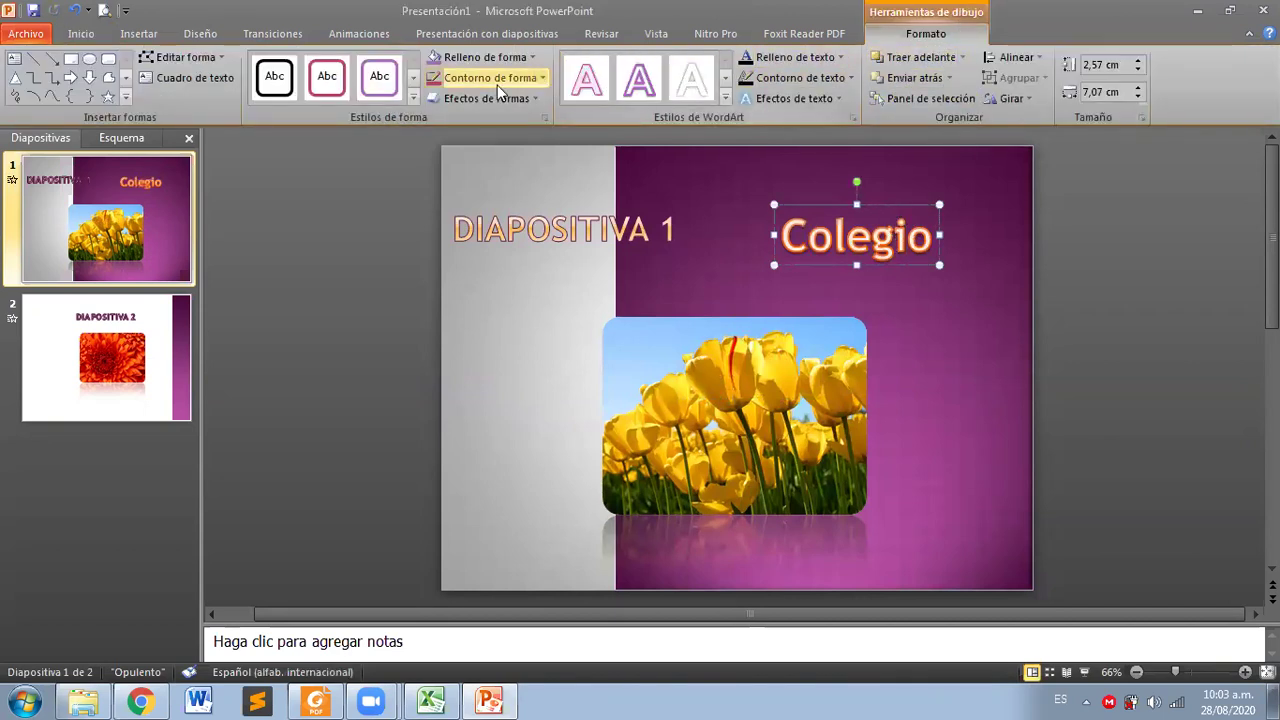
Step: Set the Colegio WordArt text fill to dark orange, then change it to white
{"action": "left_click", "coordinate": [794, 57]}
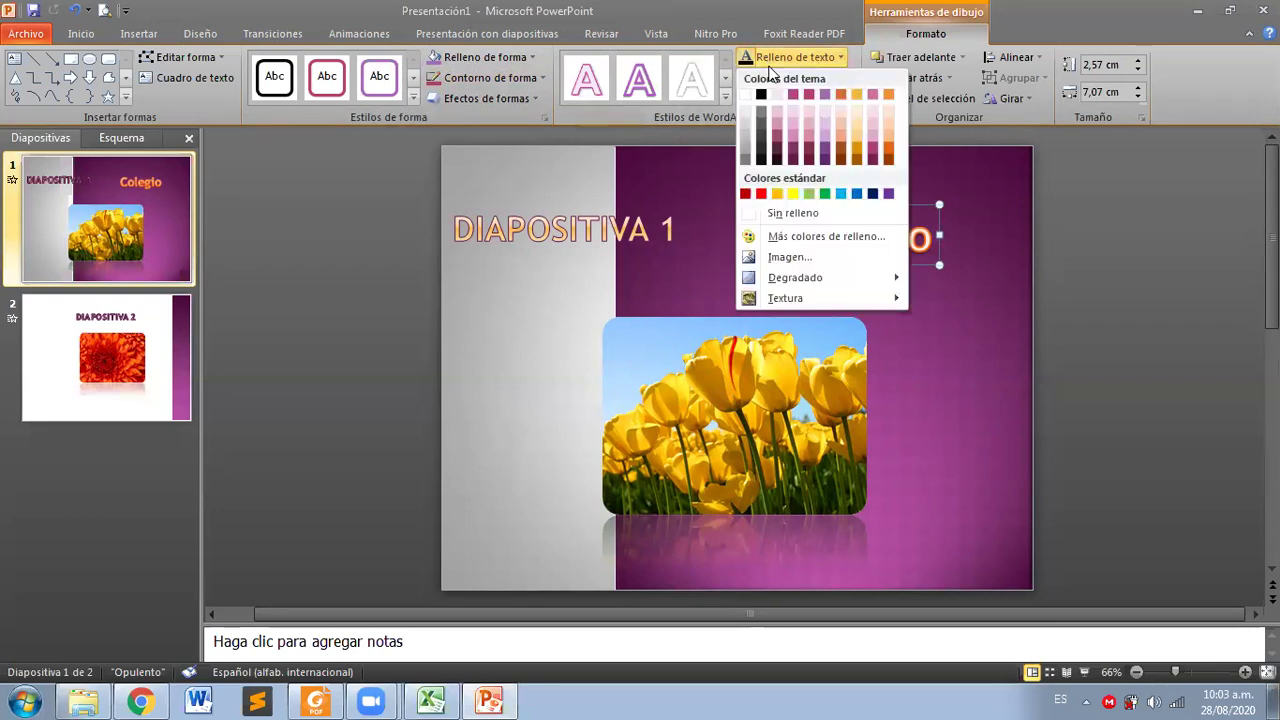
{"action": "left_click", "coordinate": [889, 152]}
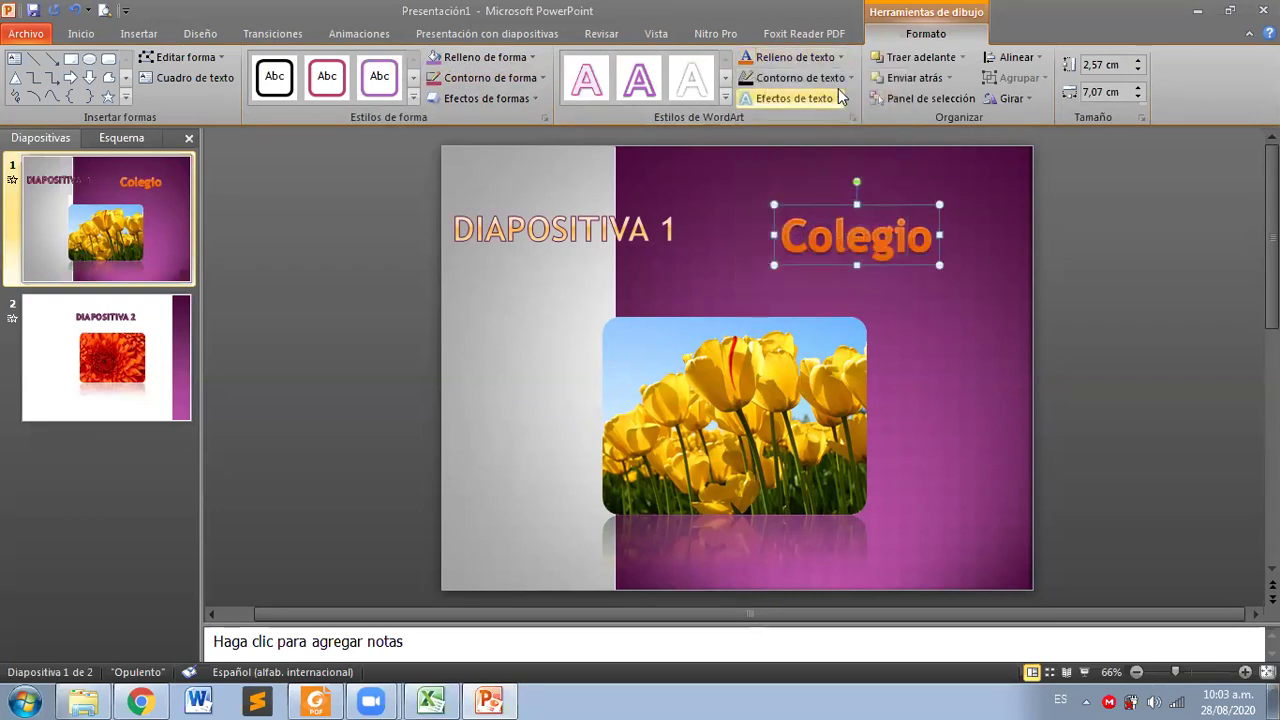
{"action": "left_click", "coordinate": [825, 62]}
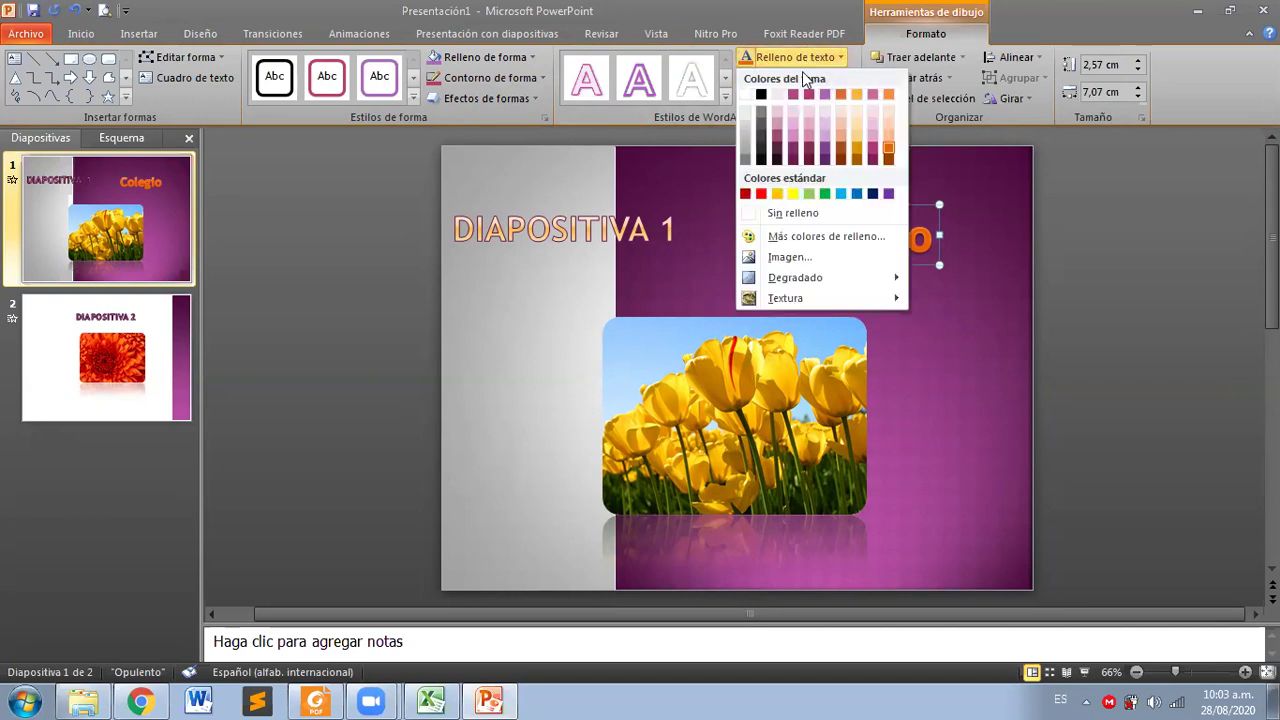
{"action": "left_click", "coordinate": [744, 96]}
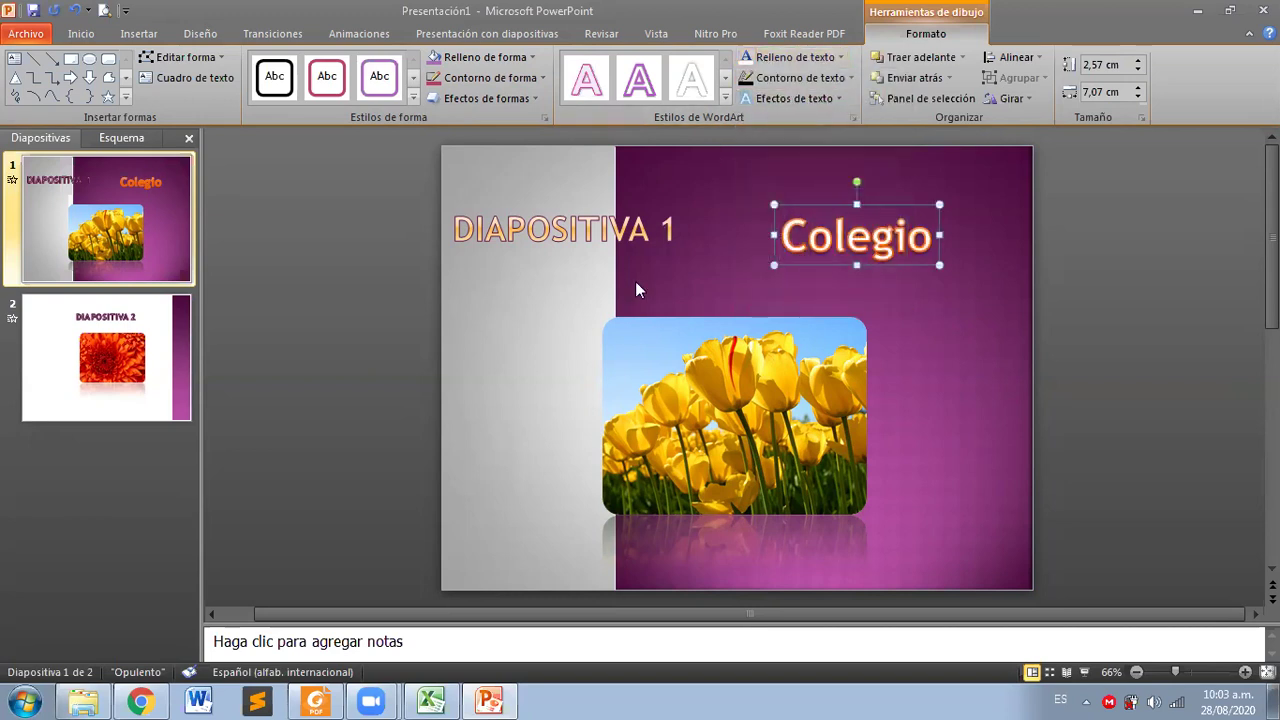
{"action": "left_click", "coordinate": [523, 324]}
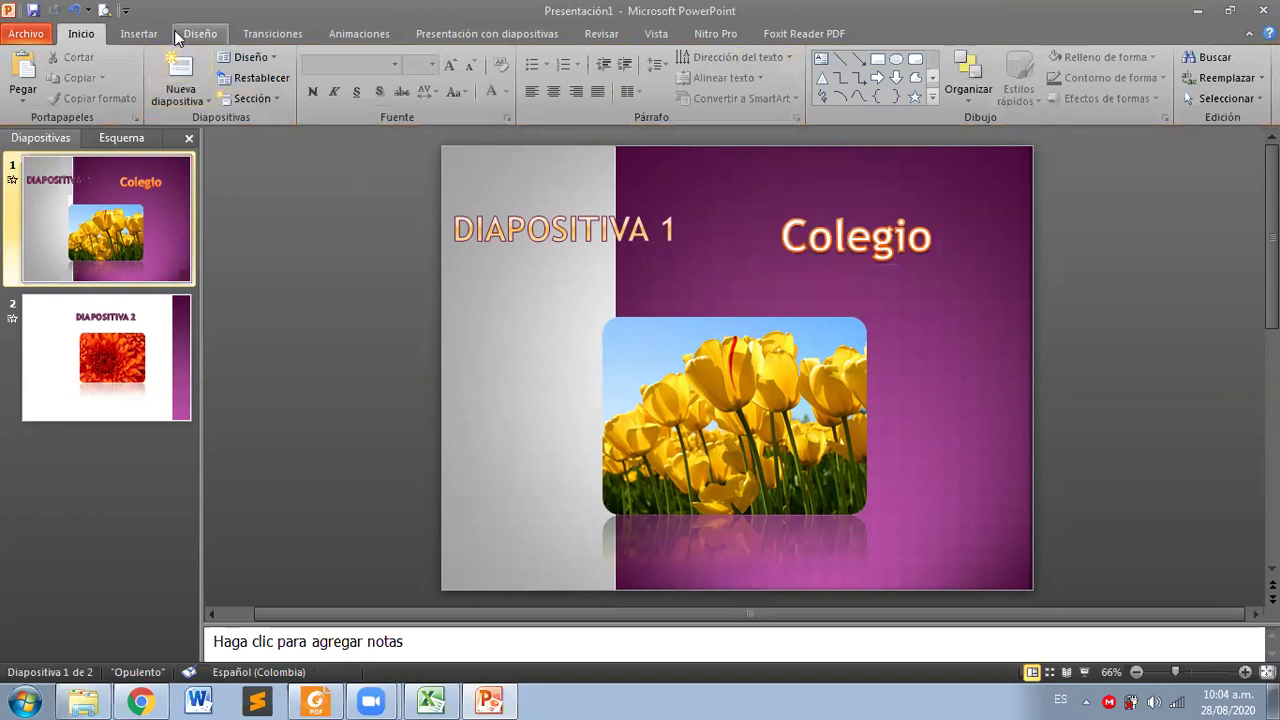
Step: Add a text box reading 'El COlegio Albert Einstein' below the DIAPOSITIVA 1 title
{"action": "left_click", "coordinate": [143, 33]}
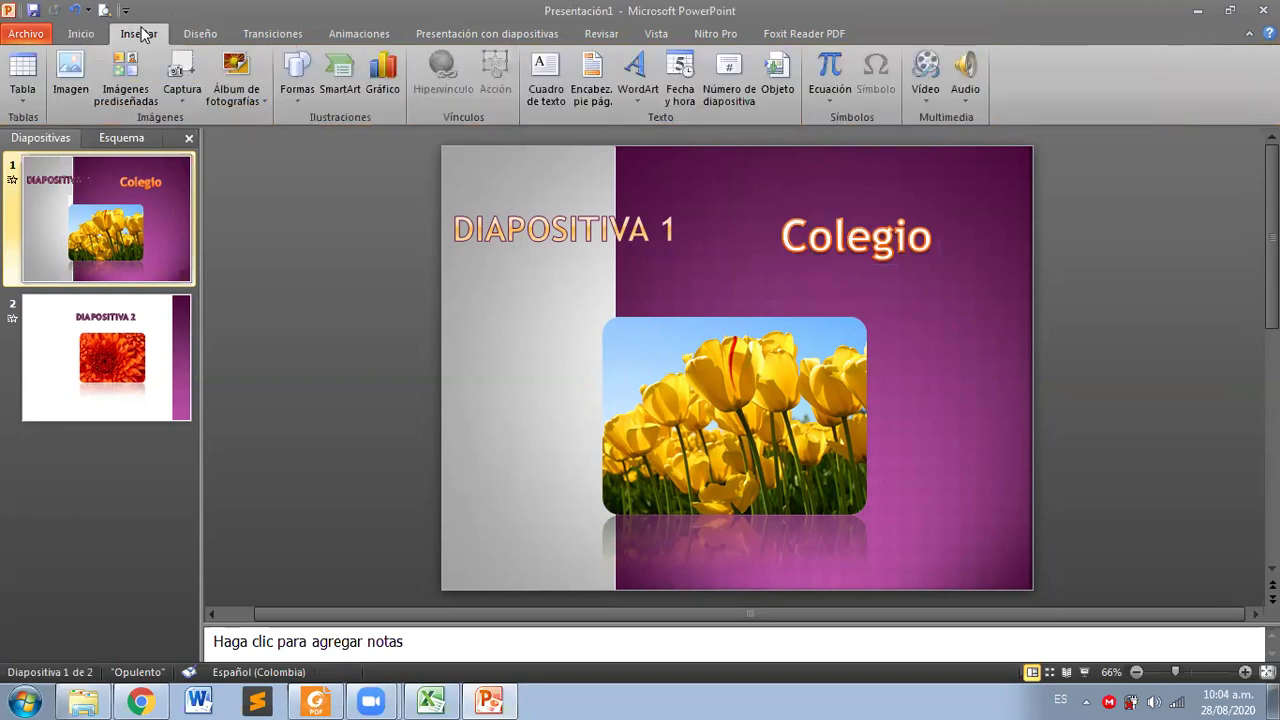
{"action": "left_click", "coordinate": [546, 78]}
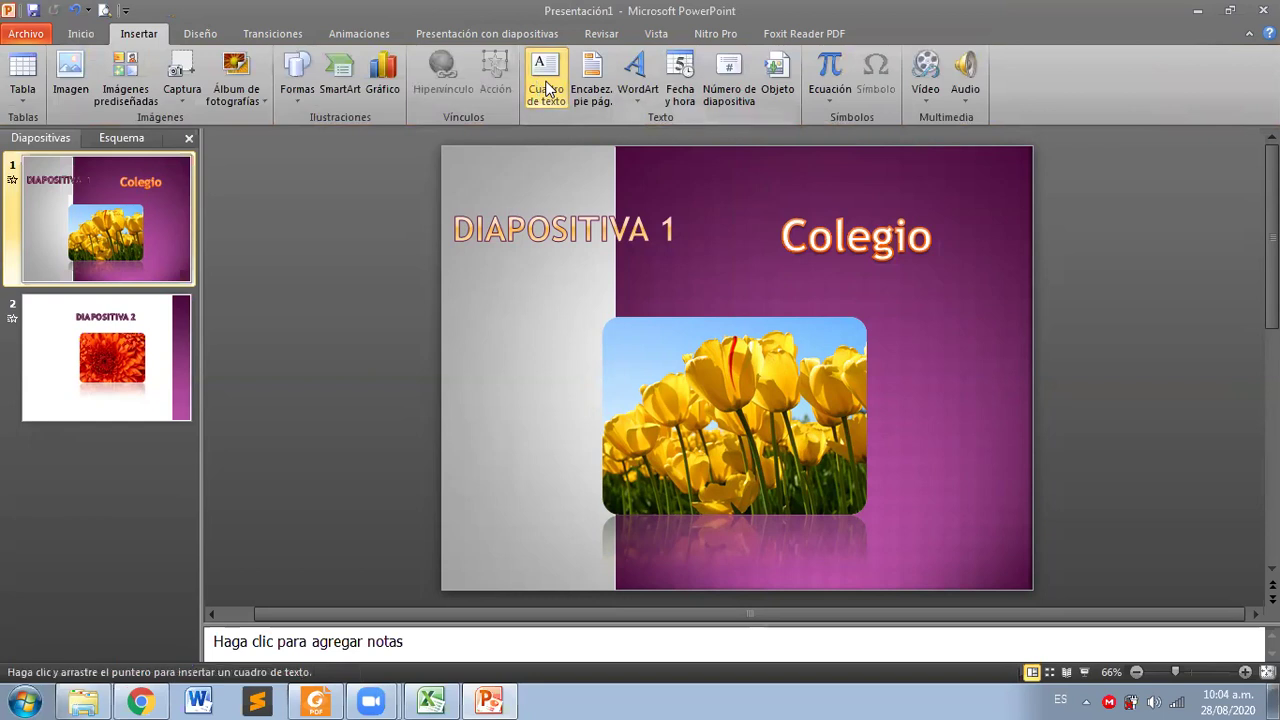
{"action": "key", "text": "Escape"}
{"action": "left_click", "coordinate": [490, 289]}
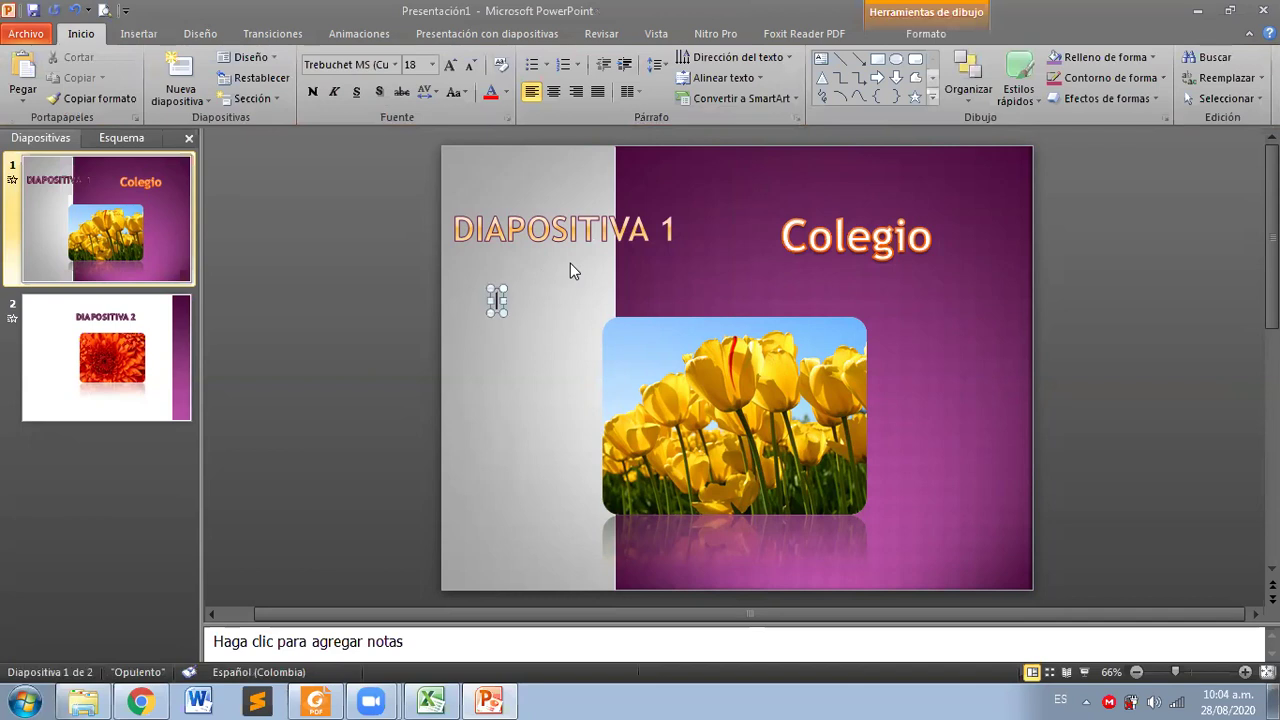
{"action": "type", "text": "El COlegio "}
{"action": "type", "text": "Albert Einstein"}
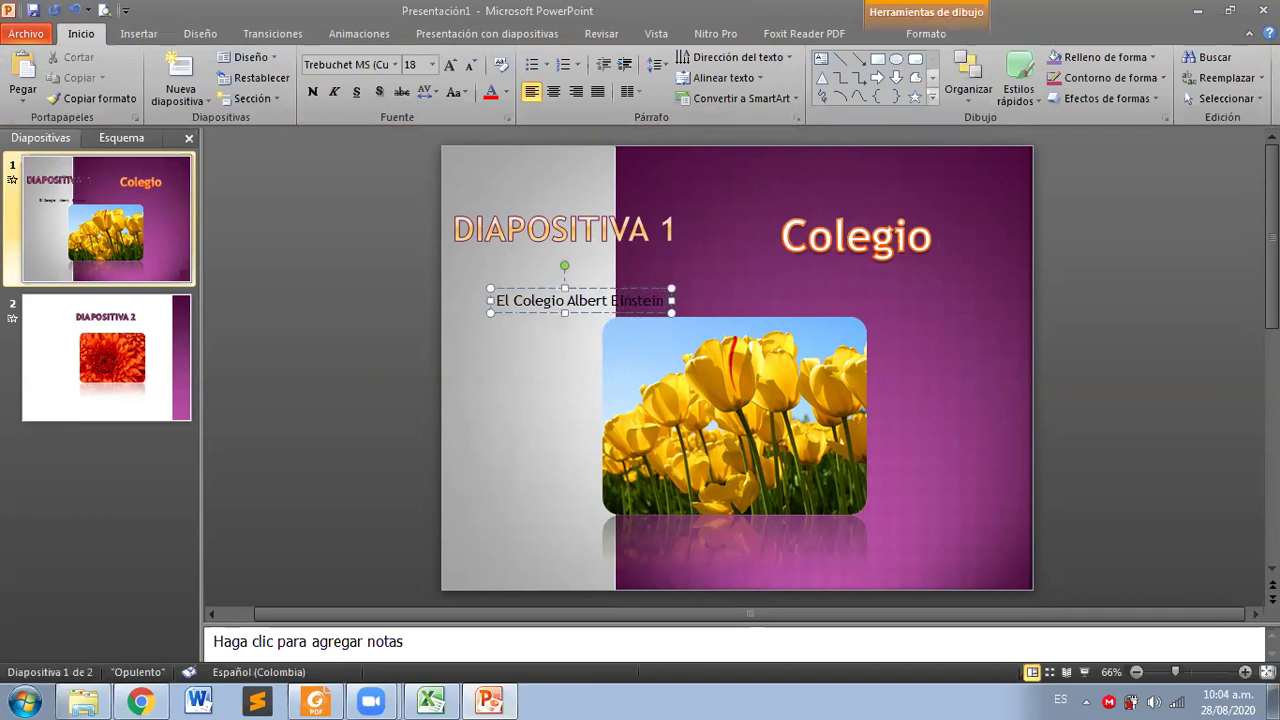
{"action": "left_click_drag", "start_coordinate": [621, 288], "coordinate": [574, 261]}
{"action": "left_click", "coordinate": [563, 323]}
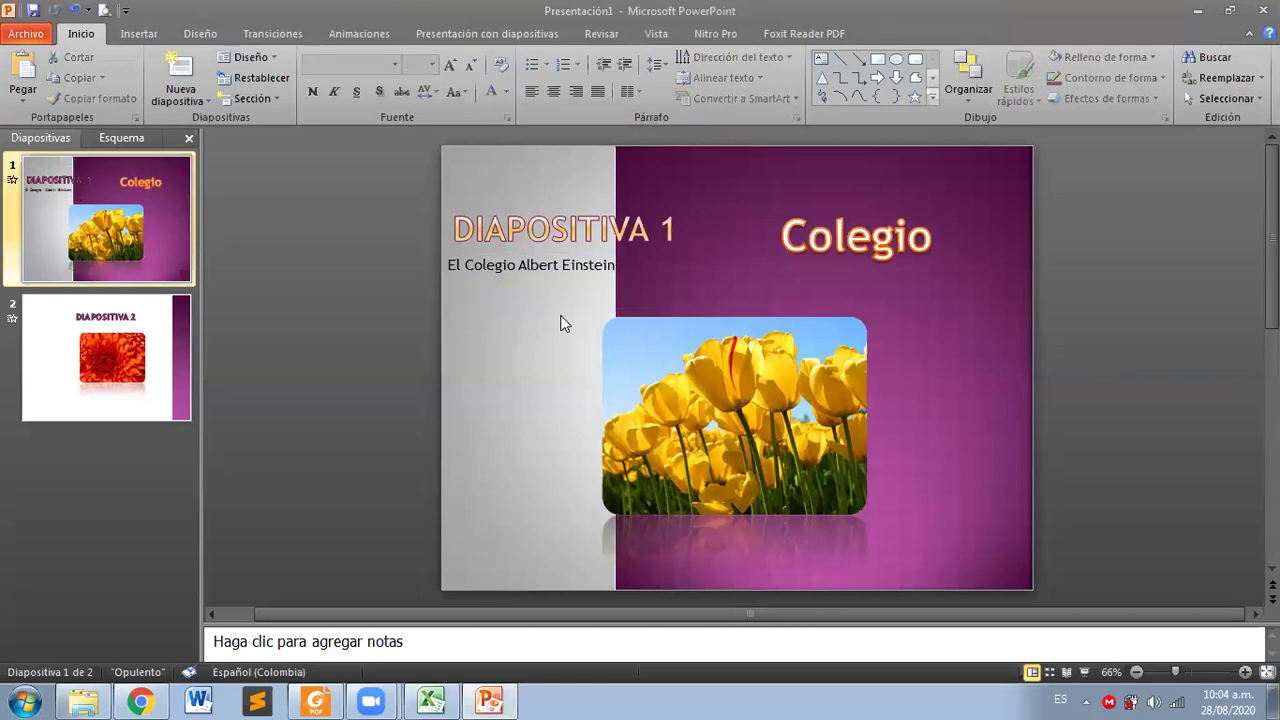
Step: Move the El Colegio Albert Einstein text box to the bottom left of the slide
{"action": "left_click", "coordinate": [865, 205]}
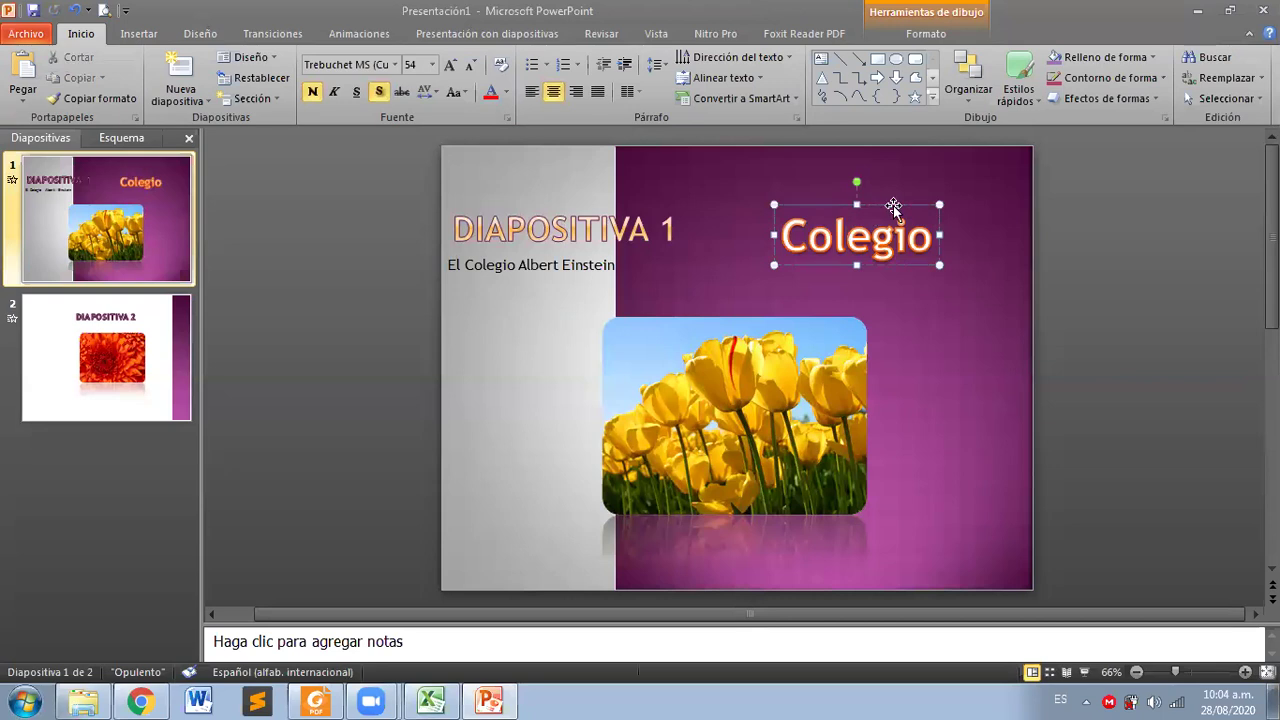
{"action": "left_click", "coordinate": [141, 37]}
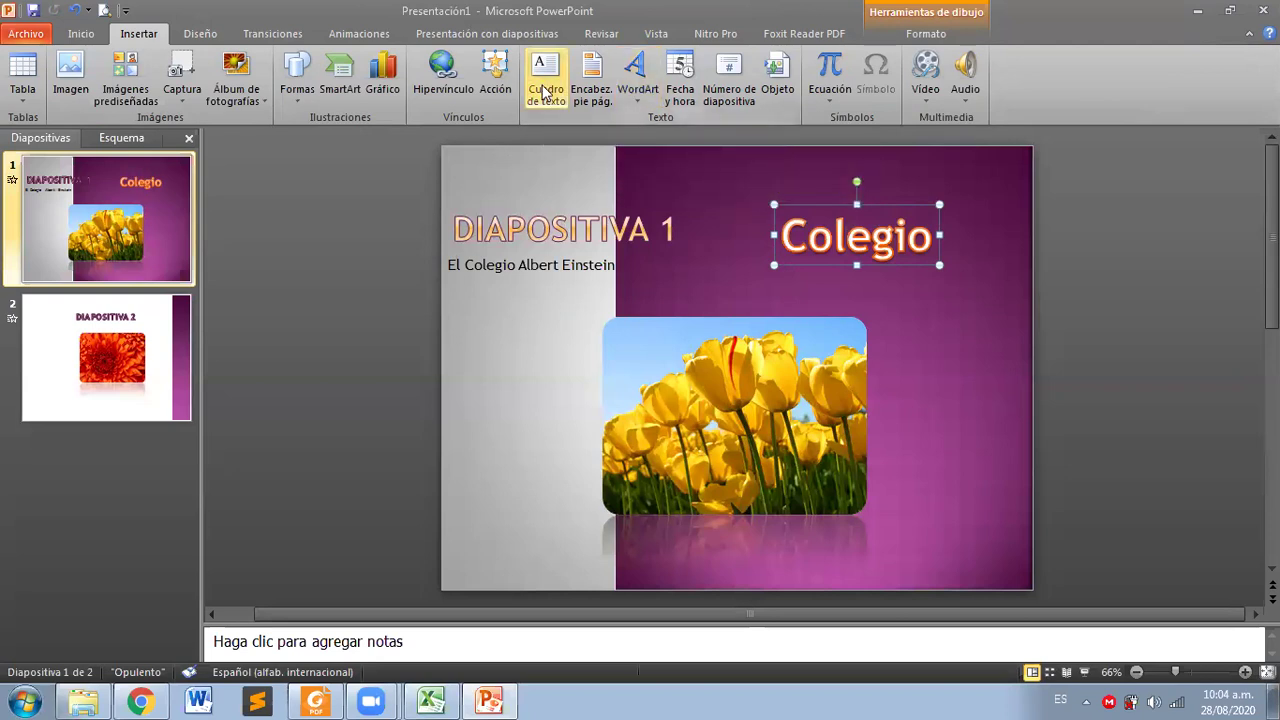
{"action": "left_click", "coordinate": [526, 277]}
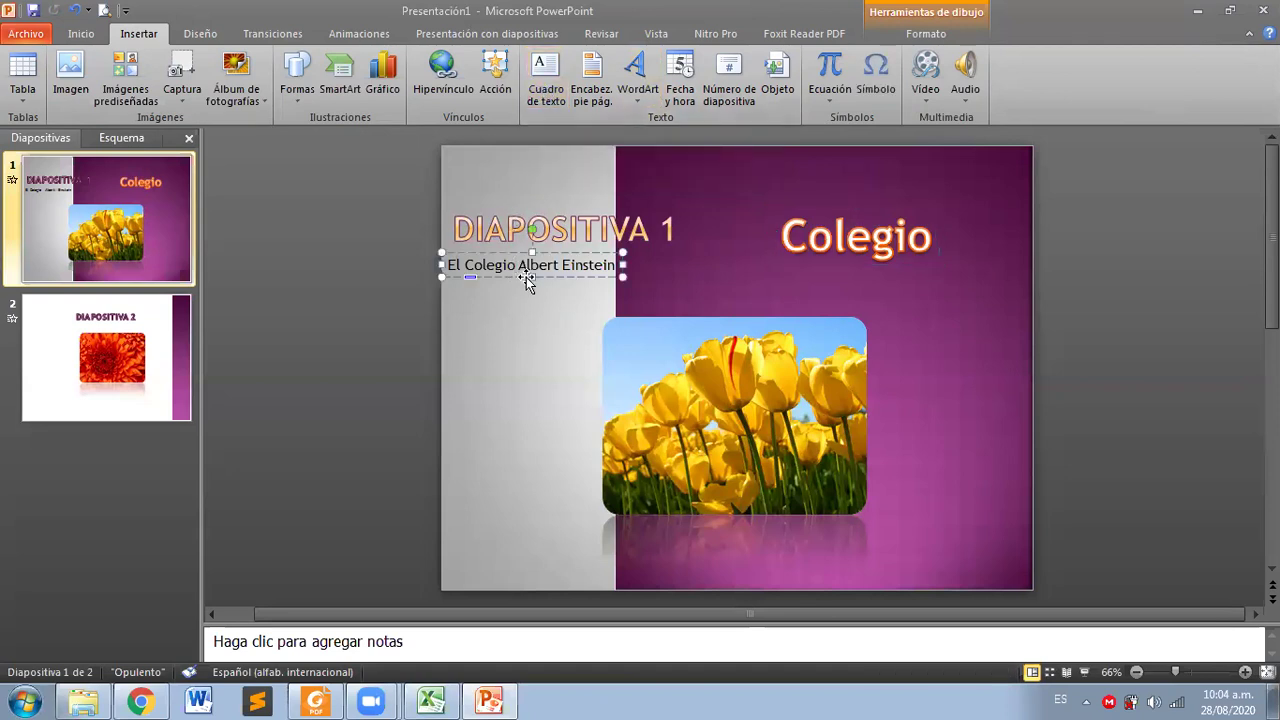
{"action": "left_click_drag", "start_coordinate": [543, 276], "coordinate": [539, 557]}
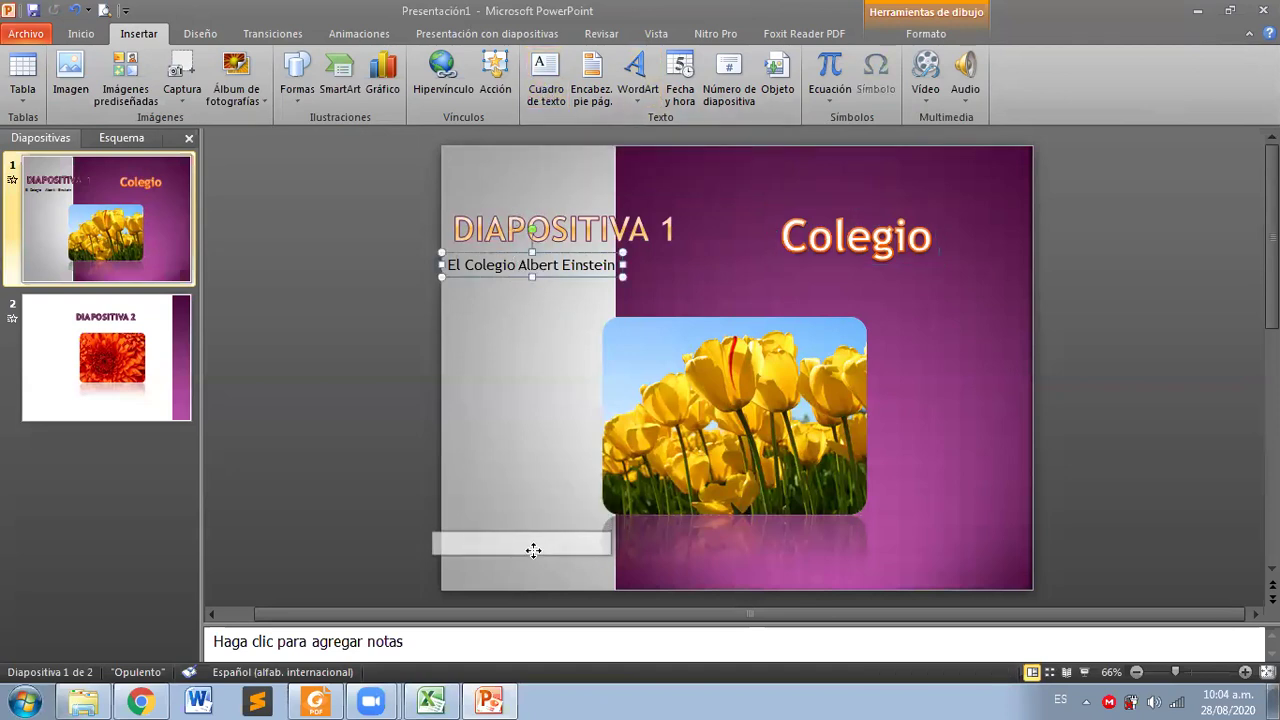
{"action": "left_click", "coordinate": [409, 490]}
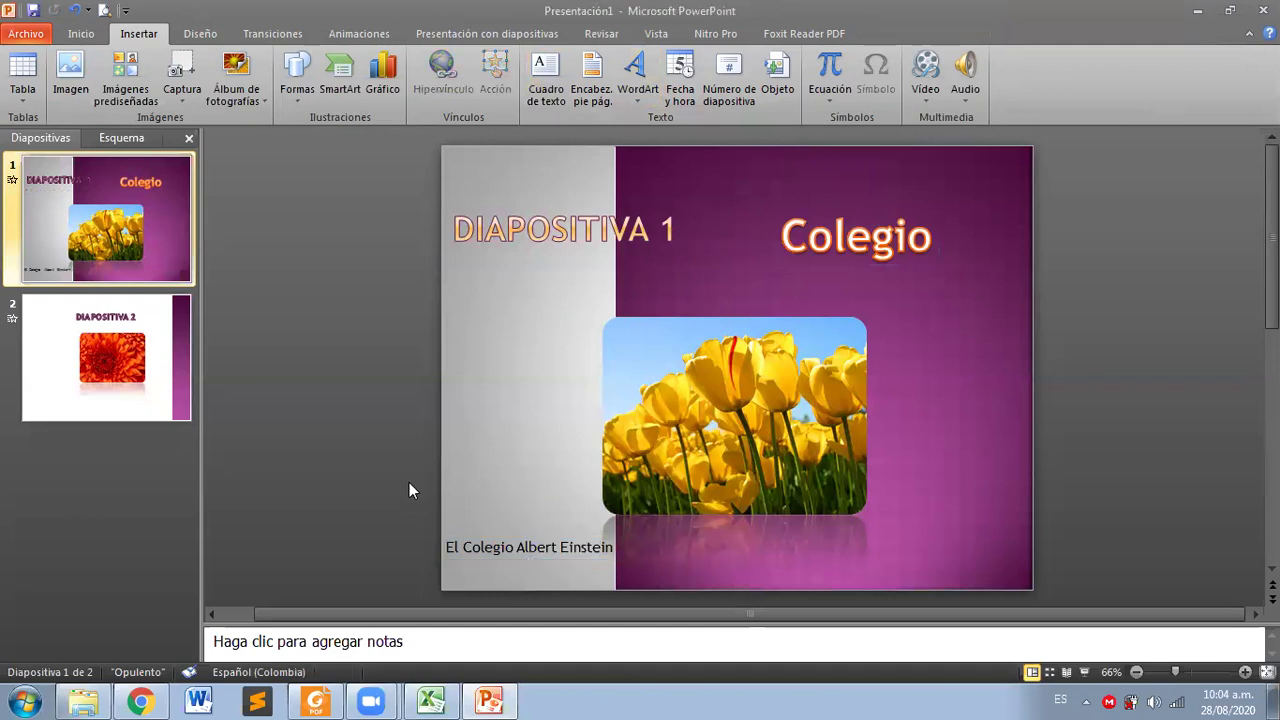
{"action": "left_click", "coordinate": [553, 551]}
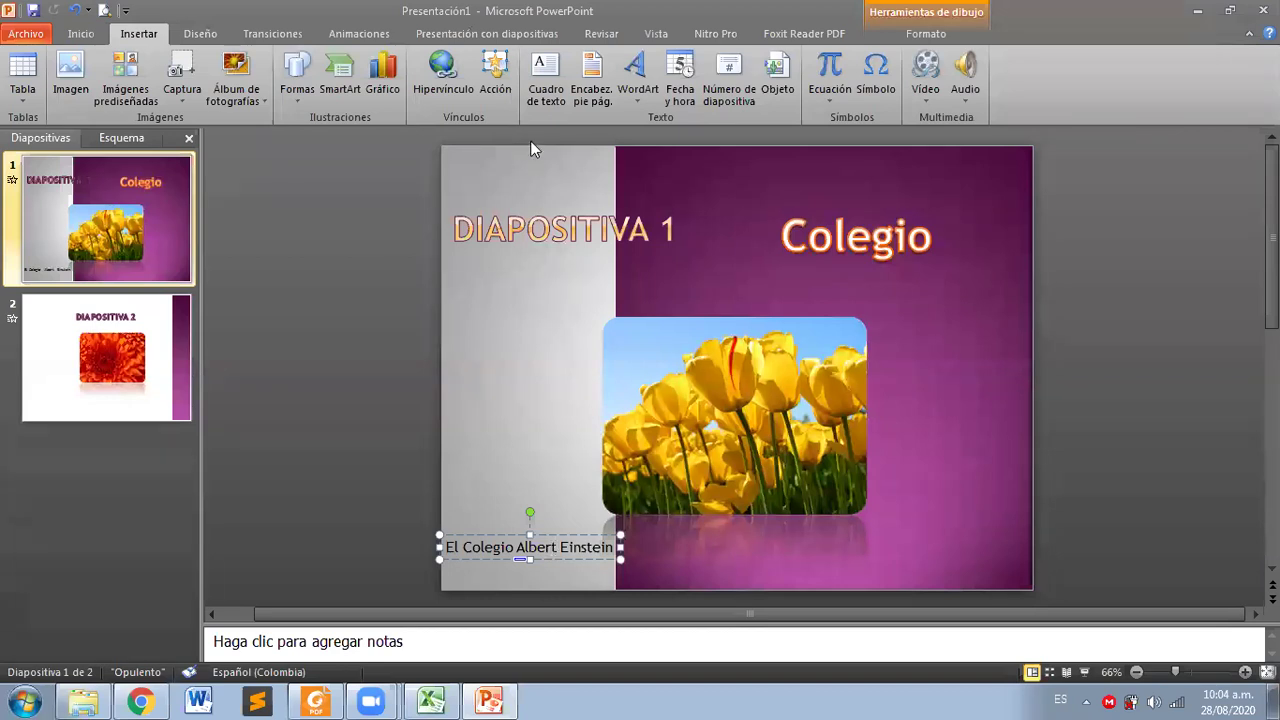
Step: Shift the tulip picture slightly right, then bring the Classroom page in Chrome forward
{"action": "left_click", "coordinate": [465, 405]}
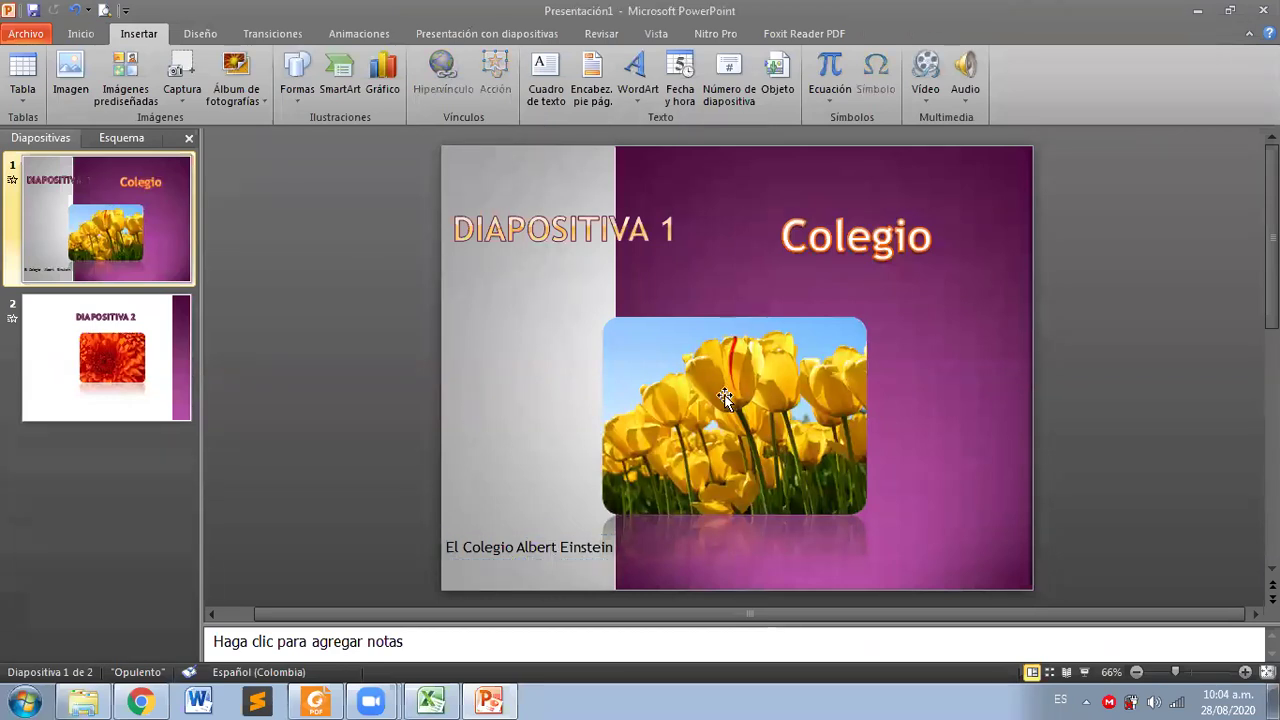
{"action": "left_click", "coordinate": [758, 395]}
{"action": "left_click_drag", "start_coordinate": [758, 395], "coordinate": [805, 397]}
{"action": "left_click", "coordinate": [454, 355]}
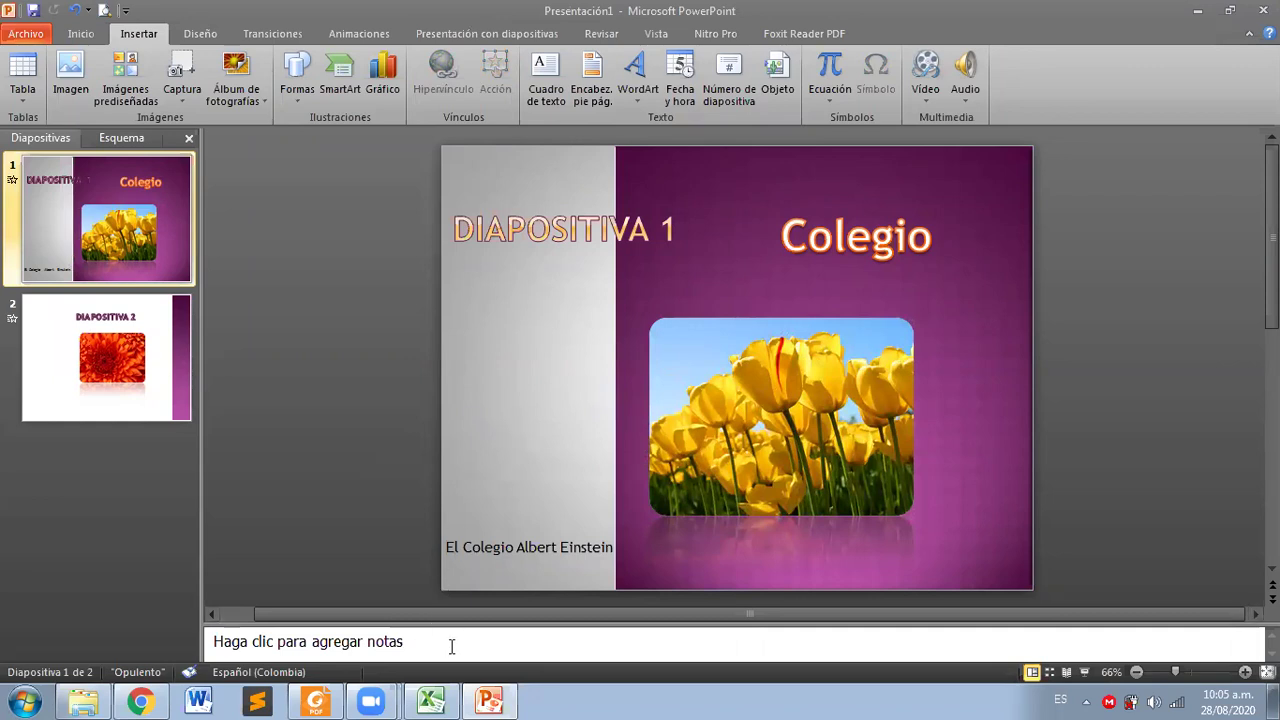
{"action": "left_click", "coordinate": [140, 702]}
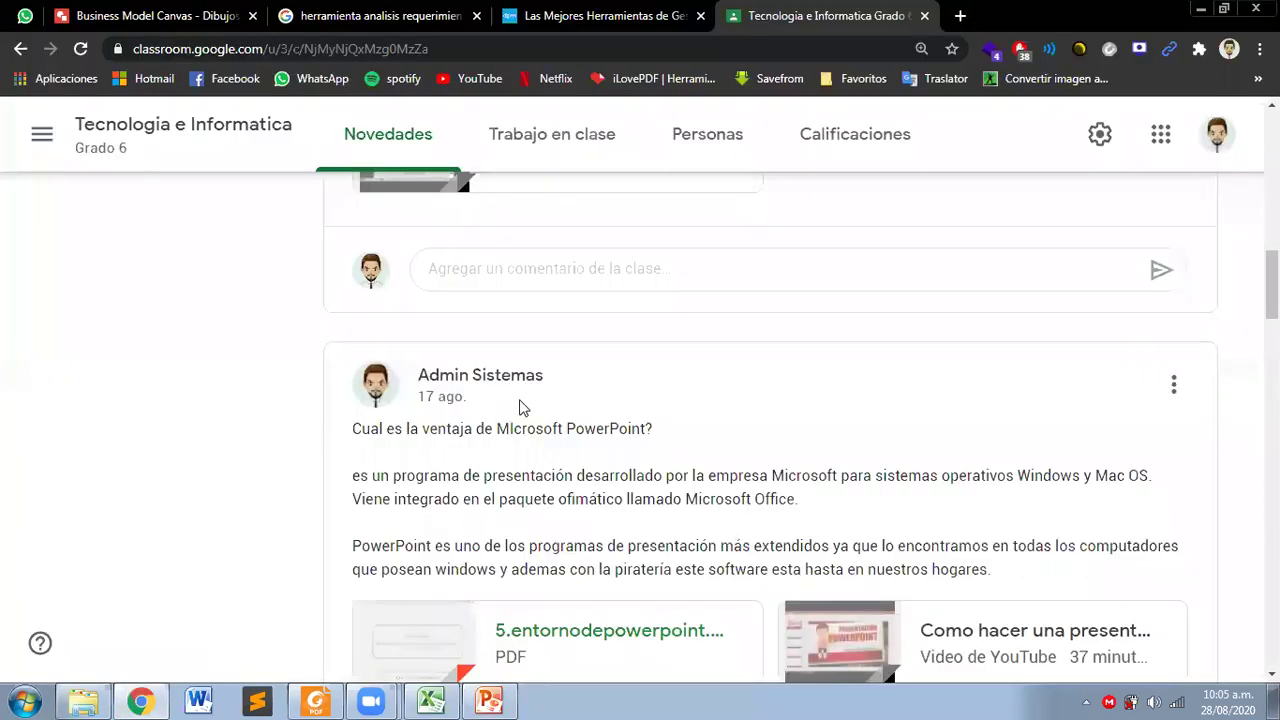
Step: Open the 5.entornodepowerpoint.pdf attachment and read its page 2 presentation steps
{"action": "scroll", "coordinate": [523, 410], "scroll_direction": "down", "scroll_amount": 2}
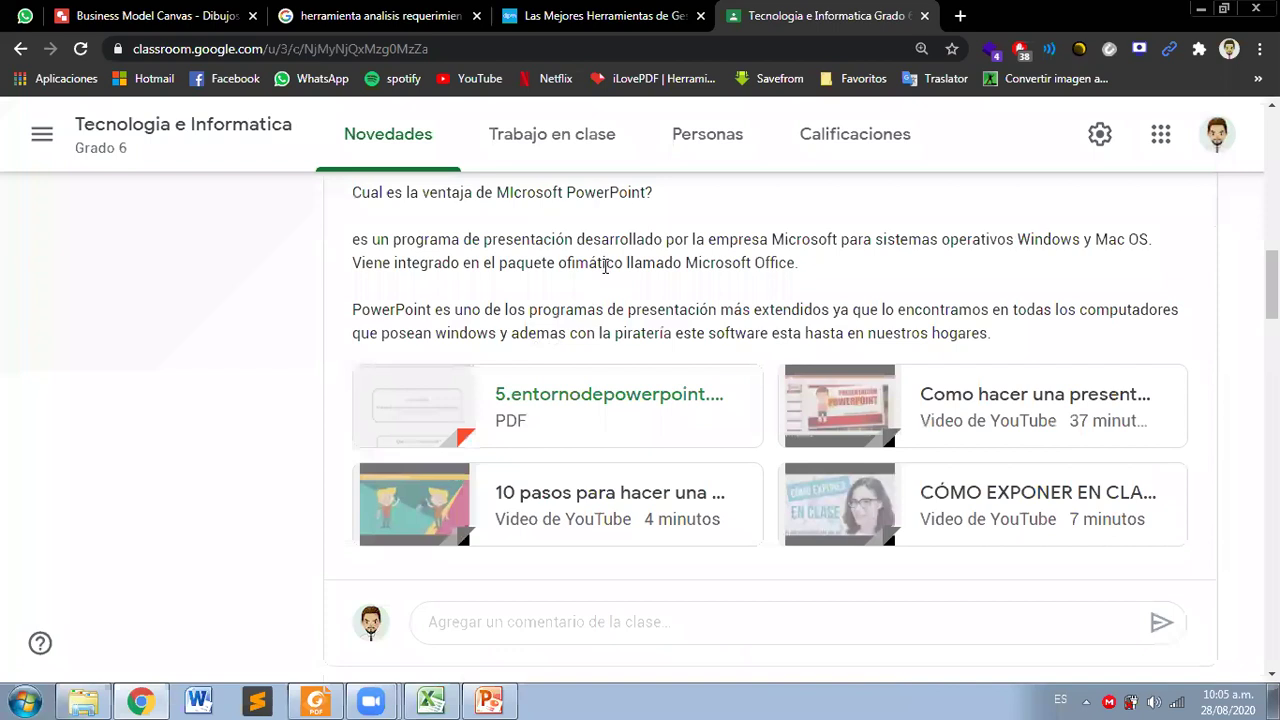
{"action": "left_click", "coordinate": [629, 400]}
{"action": "scroll", "coordinate": [651, 434], "scroll_direction": "down", "scroll_amount": 5}
{"action": "scroll", "coordinate": [823, 414], "scroll_direction": "down", "scroll_amount": 5}
{"action": "scroll", "coordinate": [820, 419], "scroll_direction": "down", "scroll_amount": 5}
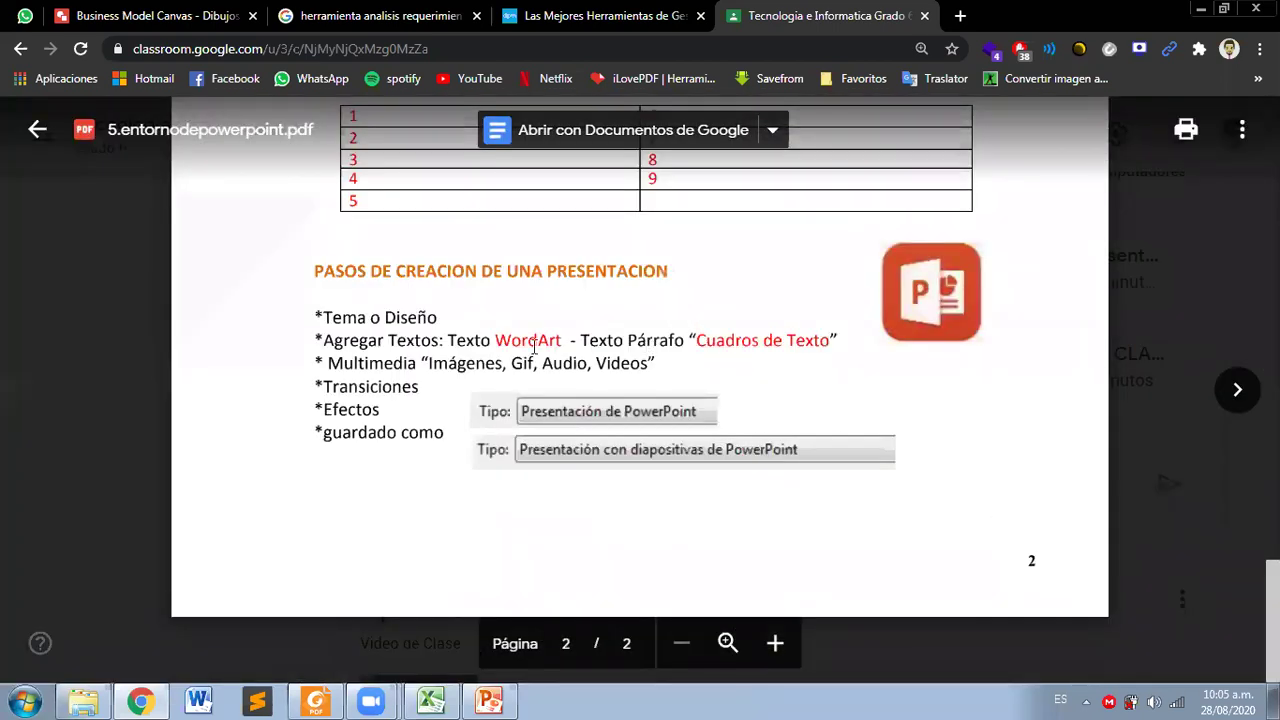
{"action": "double_click", "coordinate": [455, 366]}
{"action": "left_click", "coordinate": [541, 366]}
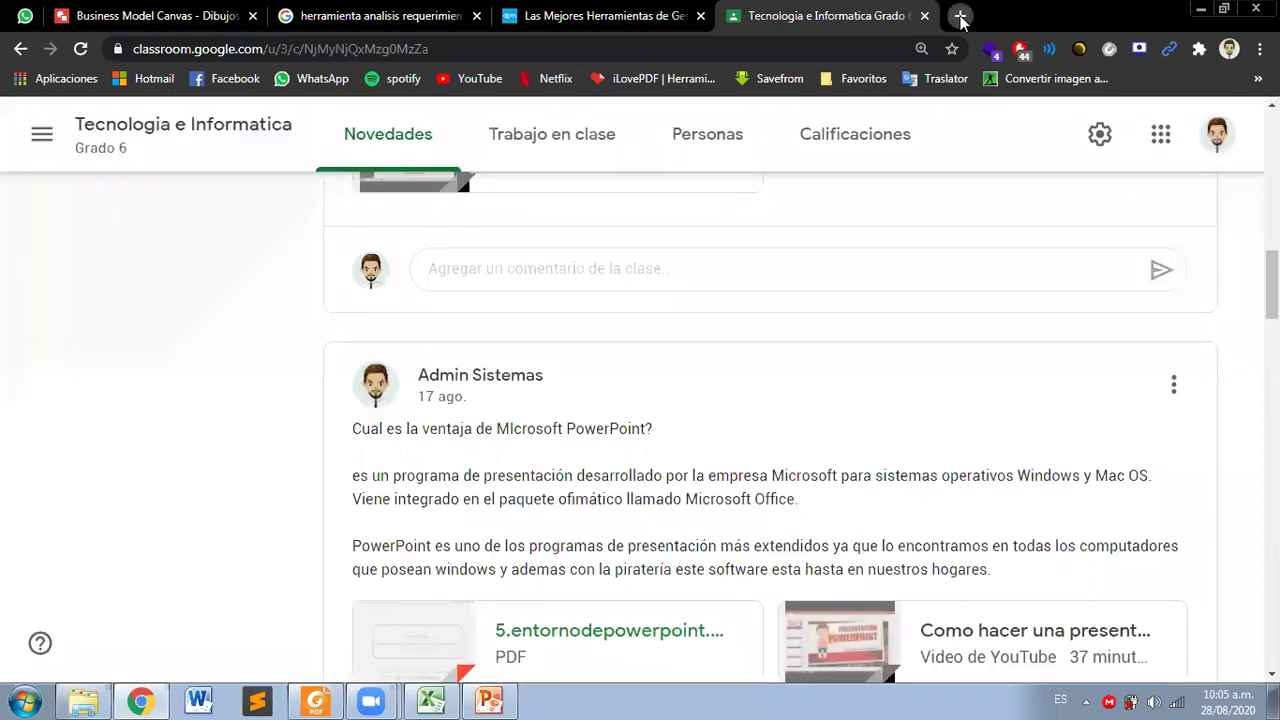
Step: Search Google for 'gif de amistad' in a new tab
{"action": "left_click", "coordinate": [961, 17]}
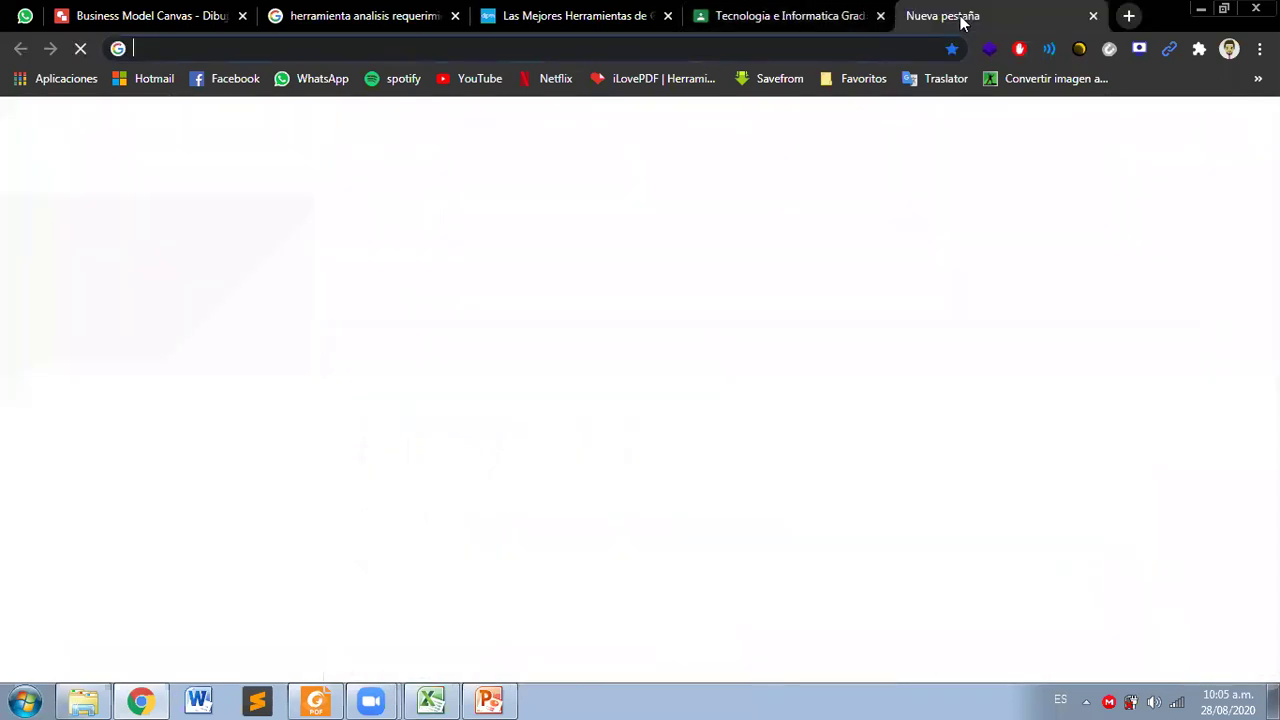
{"action": "type", "text": "gif"}
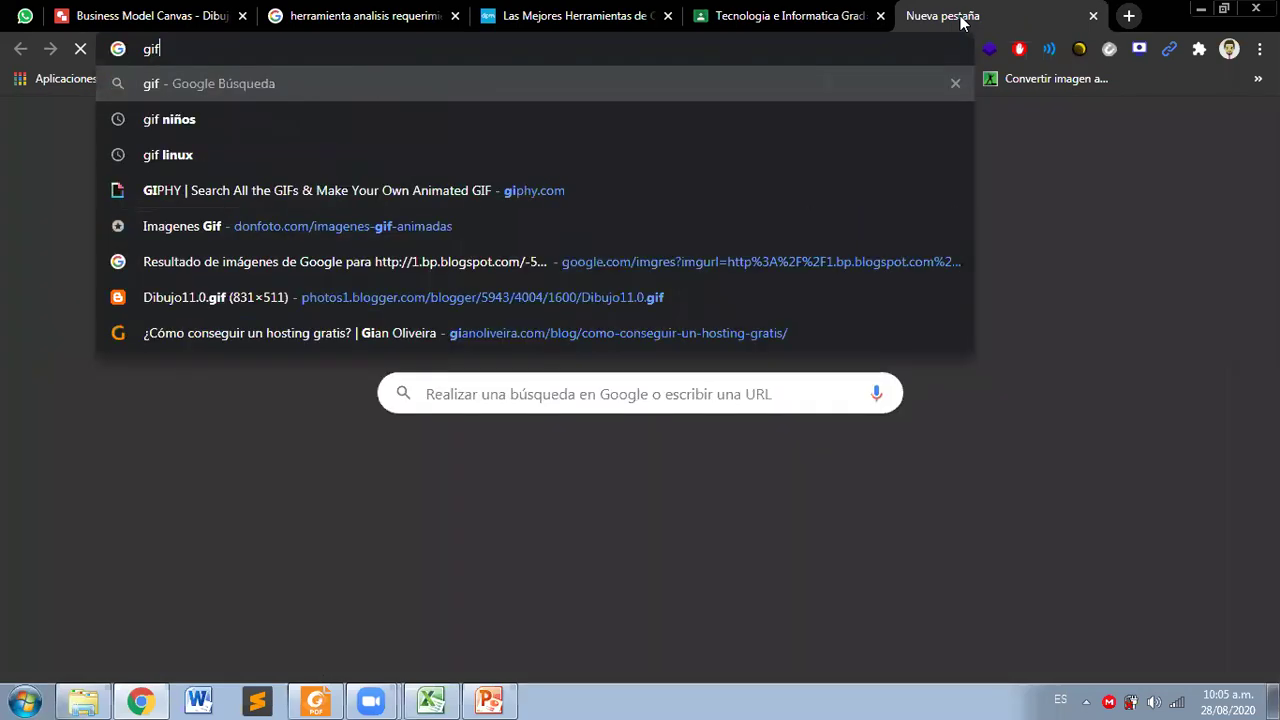
{"action": "type", "text": " de "}
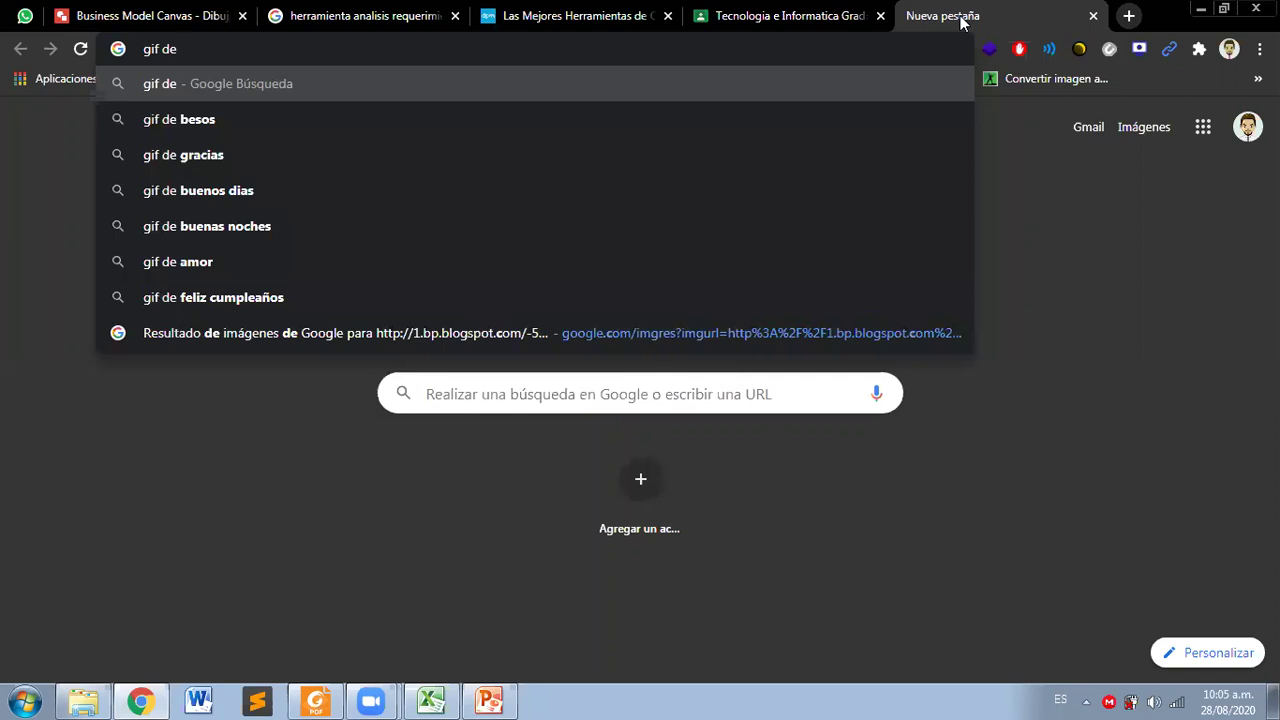
{"action": "type", "text": "co"}
{"action": "key", "text": "BackSpace"}
{"action": "key", "text": "BackSpace"}
{"action": "type", "text": "amistad"}
{"action": "key", "text": "Return"}
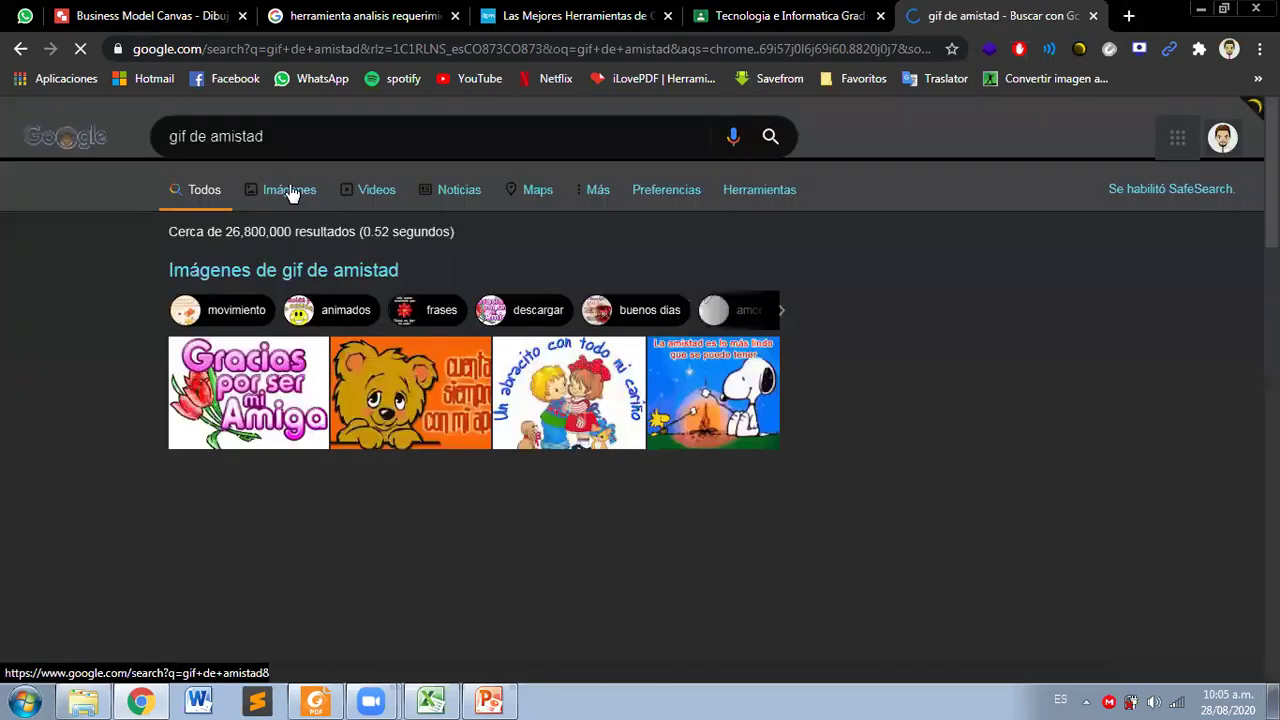
Step: Show image results filtered to any colour and browse for the smiley-faces GIF
{"action": "left_click", "coordinate": [291, 194]}
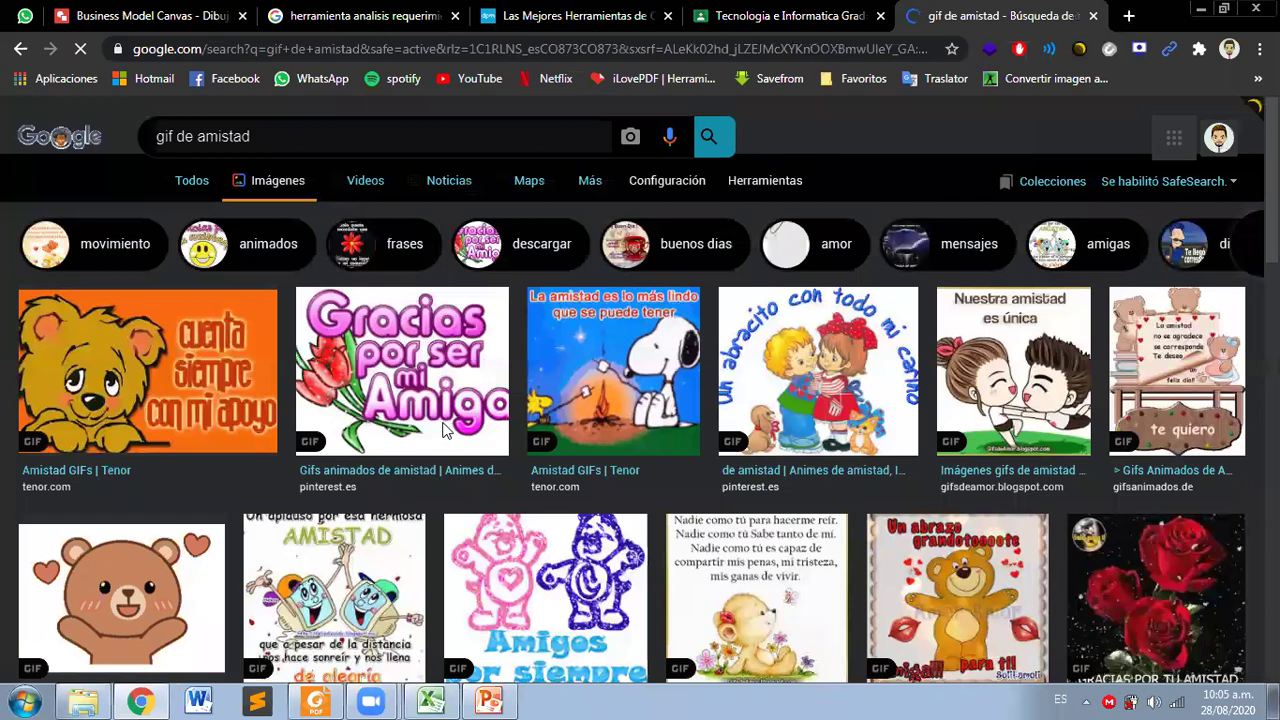
{"action": "scroll", "coordinate": [470, 390], "scroll_direction": "down", "scroll_amount": 1}
{"action": "scroll", "coordinate": [568, 172], "scroll_direction": "up", "scroll_amount": 1}
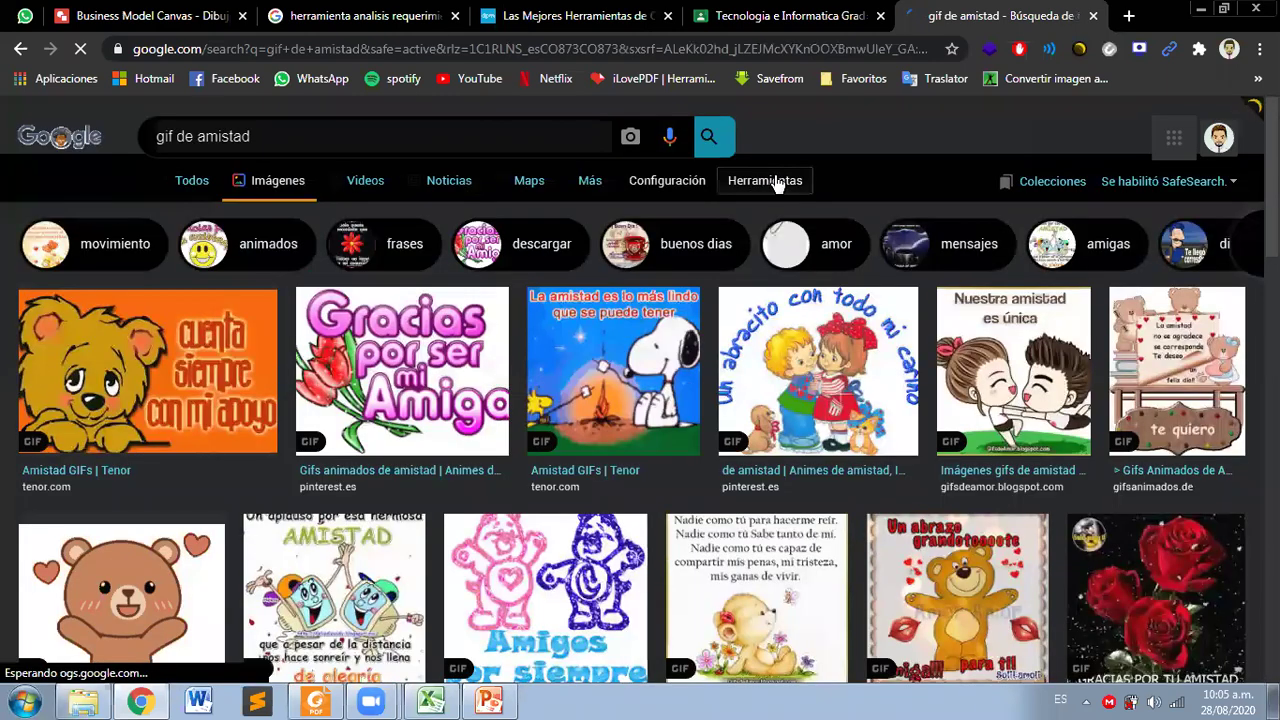
{"action": "left_click", "coordinate": [770, 185]}
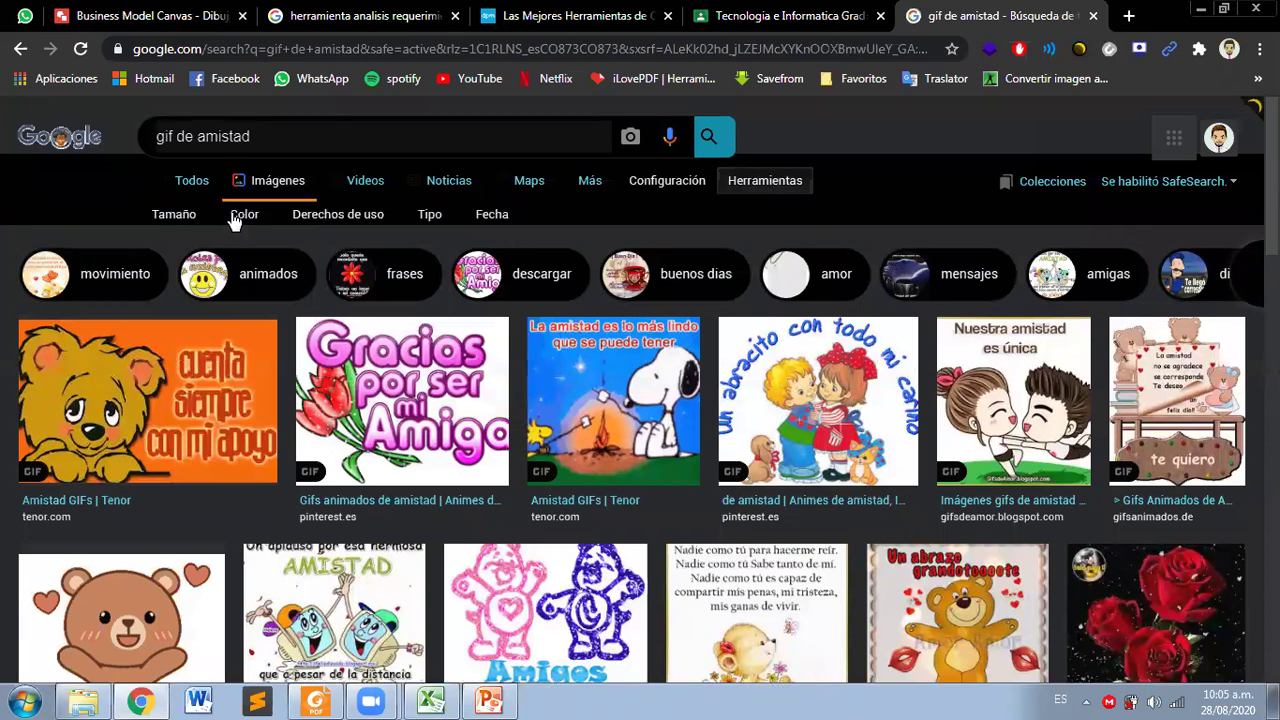
{"action": "left_click", "coordinate": [236, 216]}
{"action": "left_click", "coordinate": [246, 250]}
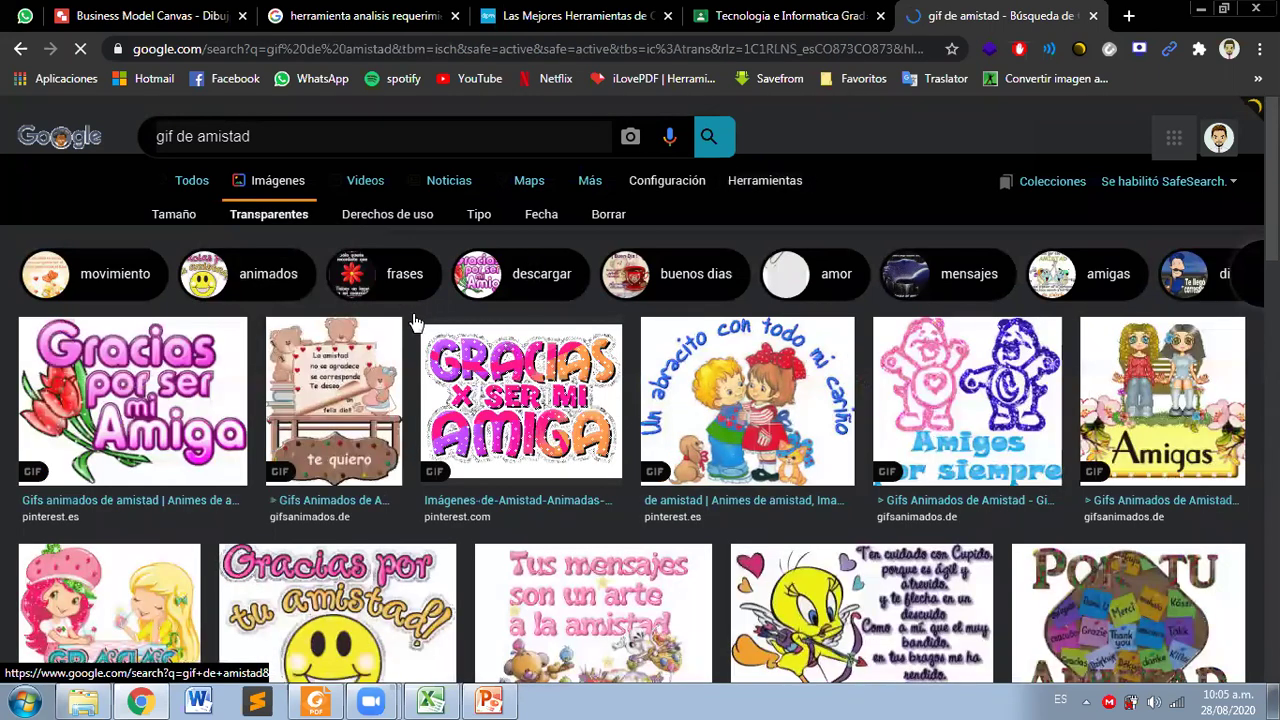
{"action": "scroll", "coordinate": [390, 352], "scroll_direction": "down", "scroll_amount": 8}
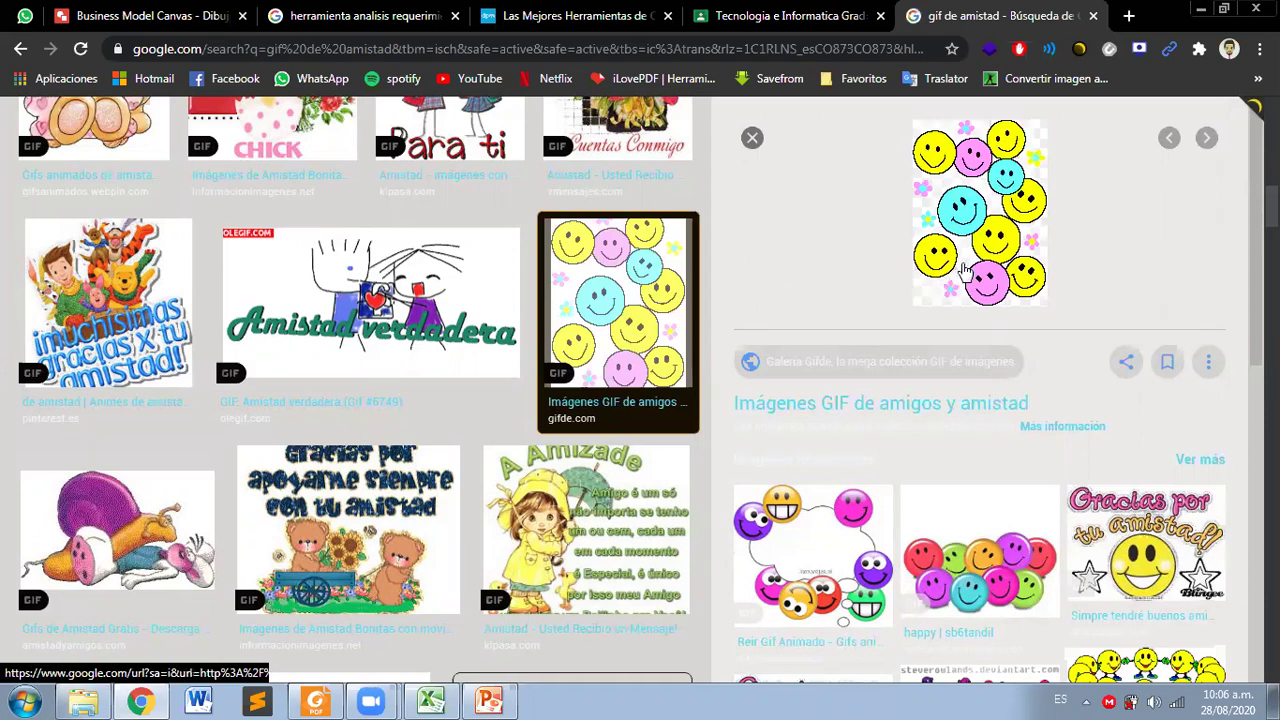
Step: Open the smiley GIF in its own tab and save it as unnamed.gif in Descargas
{"action": "right_click", "coordinate": [952, 212]}
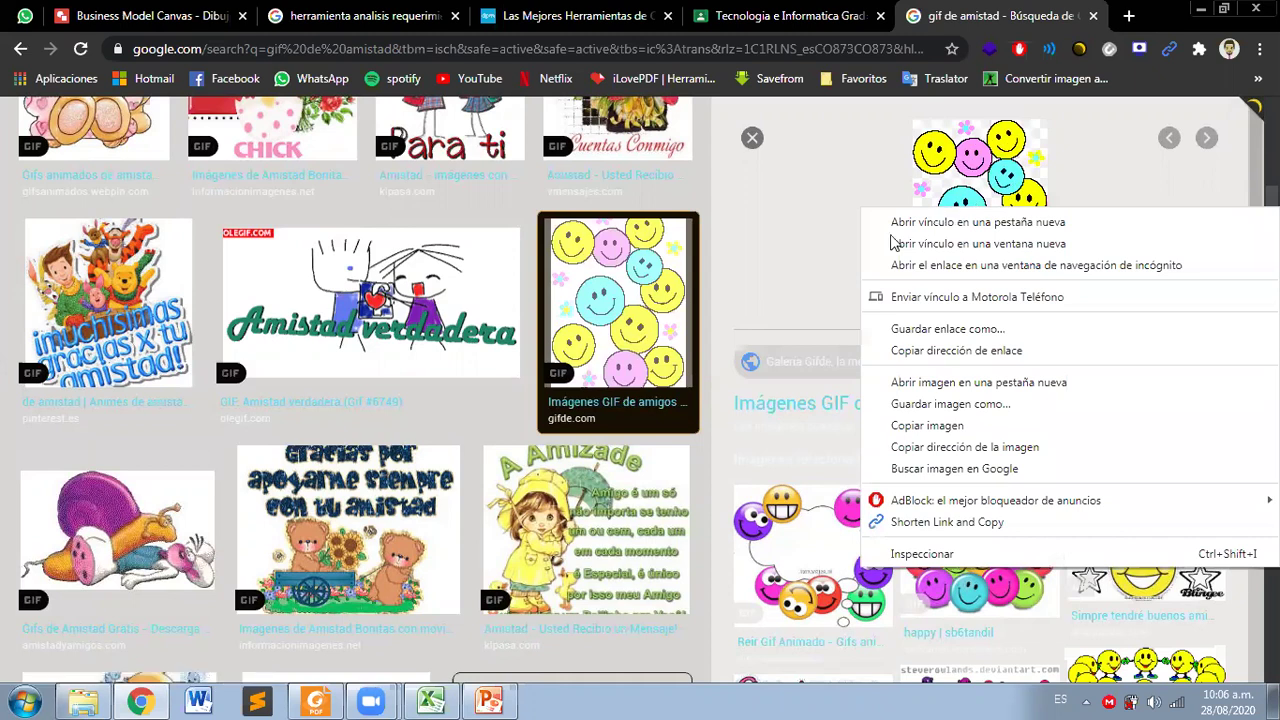
{"action": "left_click", "coordinate": [1007, 383]}
{"action": "left_click", "coordinate": [1007, 16]}
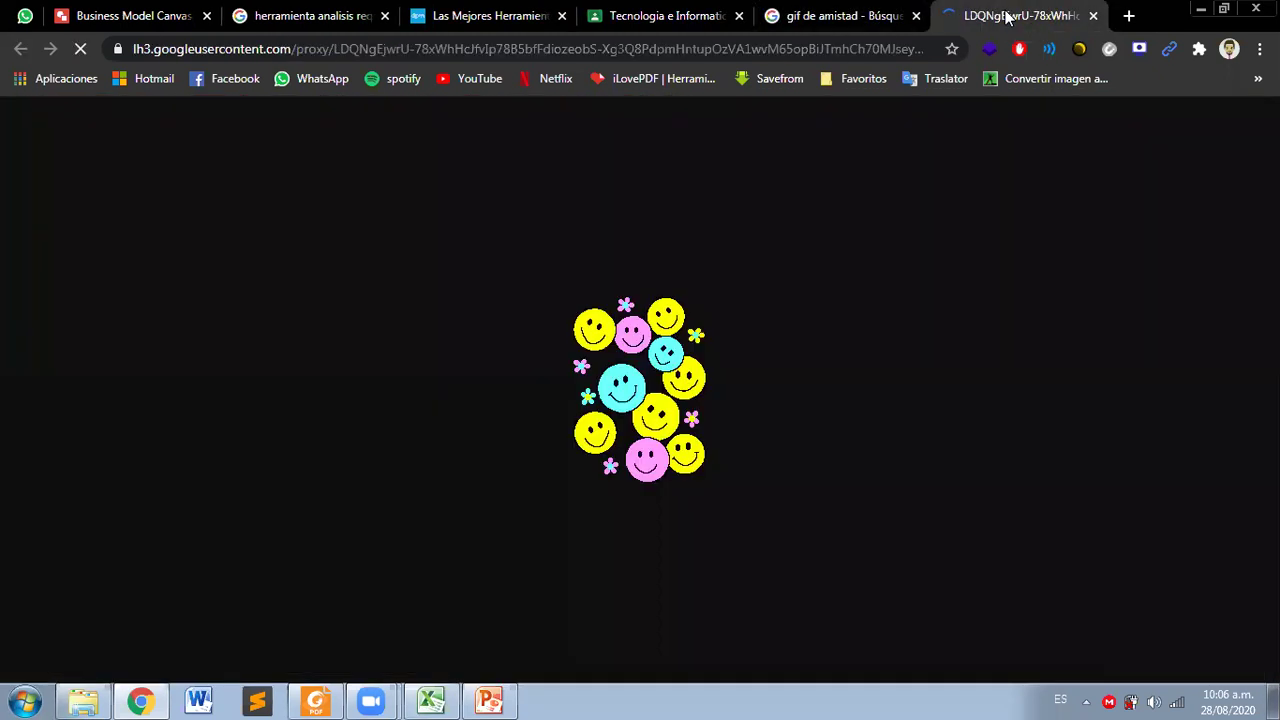
{"action": "right_click", "coordinate": [664, 346]}
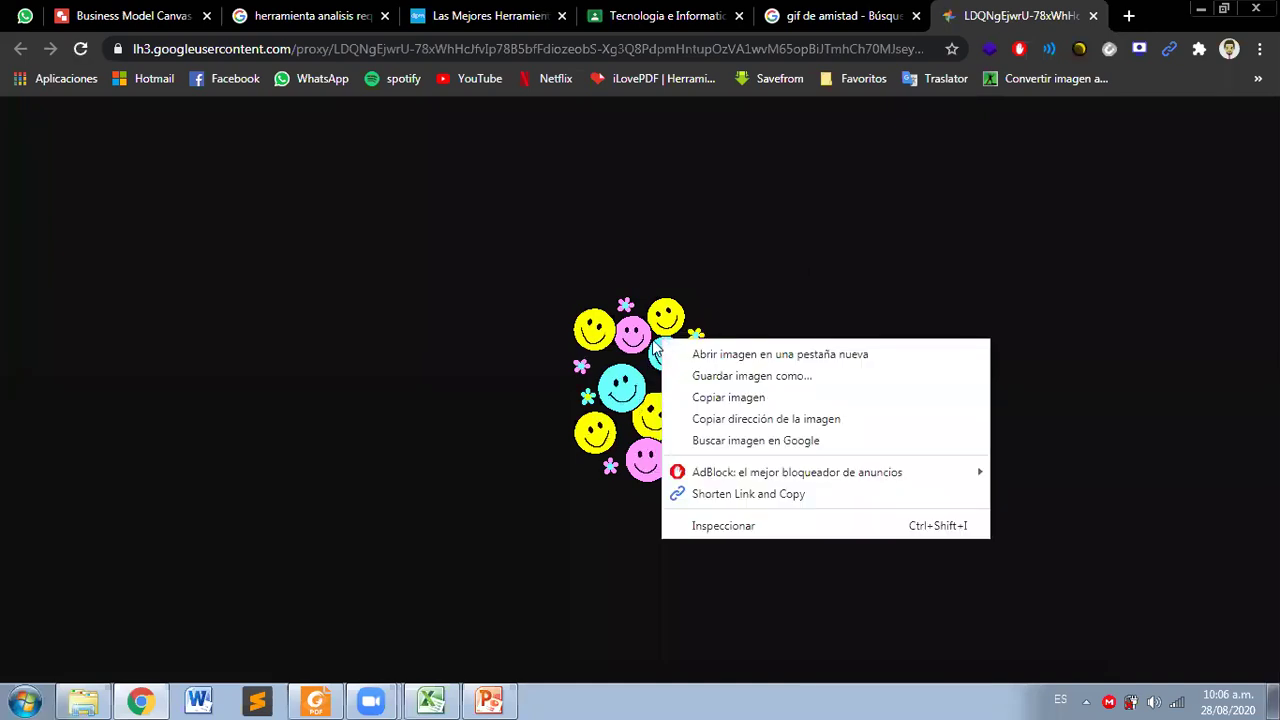
{"action": "left_click", "coordinate": [727, 379]}
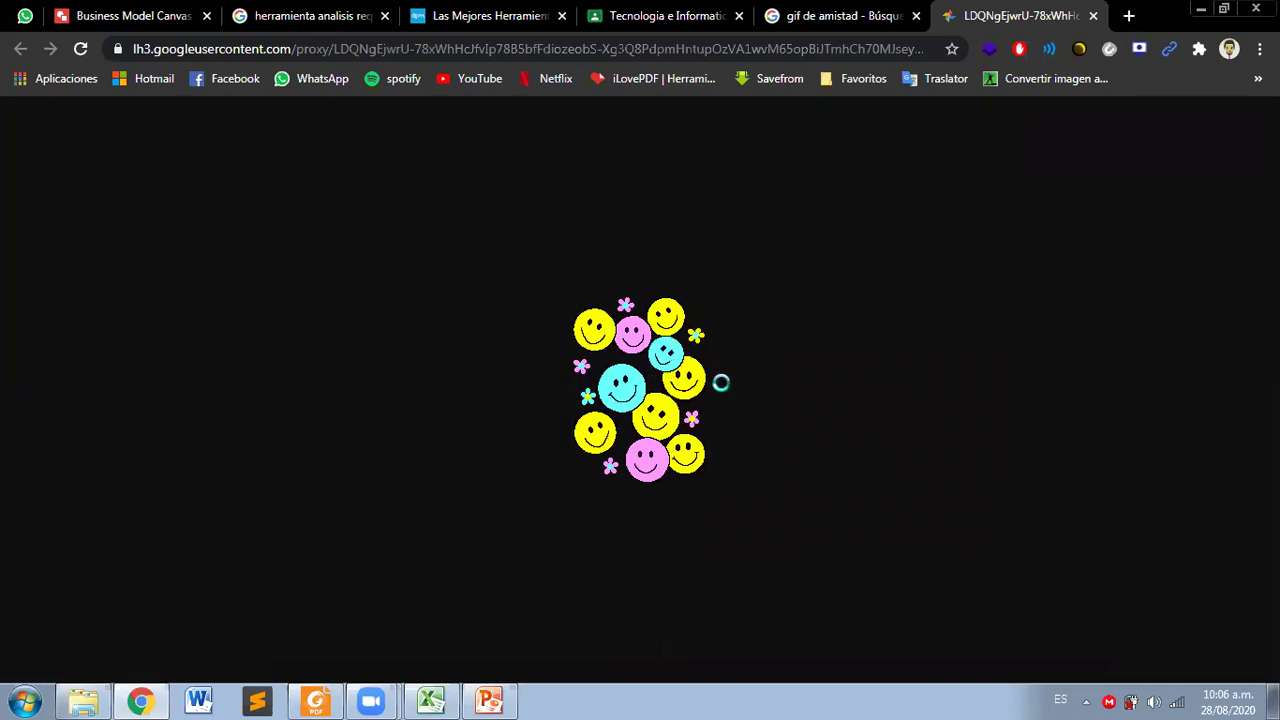
{"action": "left_click", "coordinate": [870, 567]}
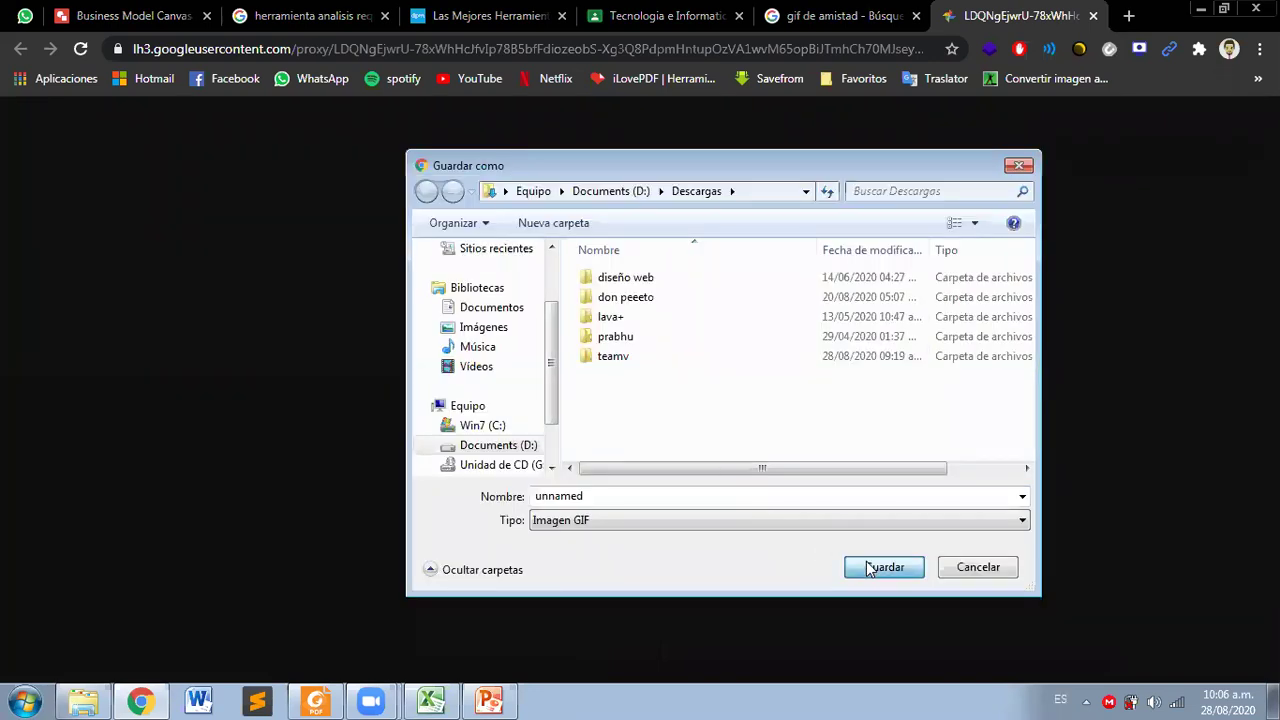
{"action": "left_click", "coordinate": [881, 563]}
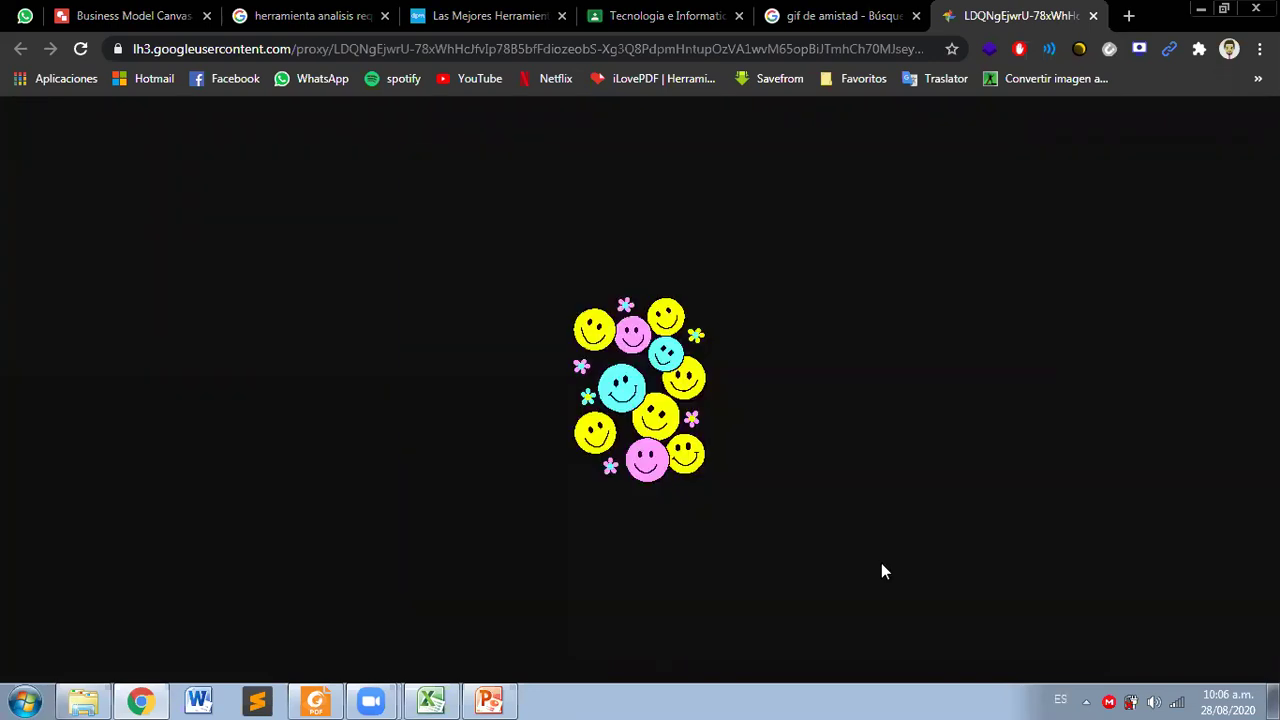
{"action": "left_click", "coordinate": [489, 700]}
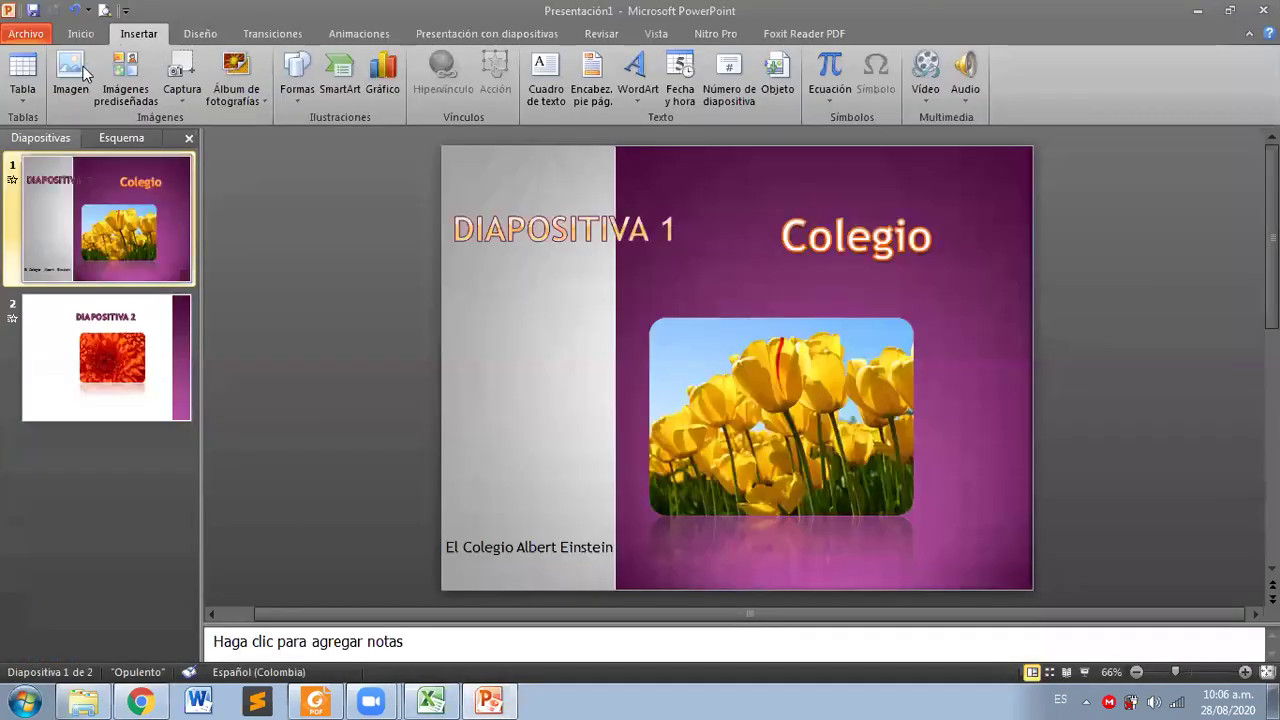
Step: Insert unnamed.gif onto slide 1's grey left panel and preview it in the slide show
{"action": "left_click", "coordinate": [72, 72]}
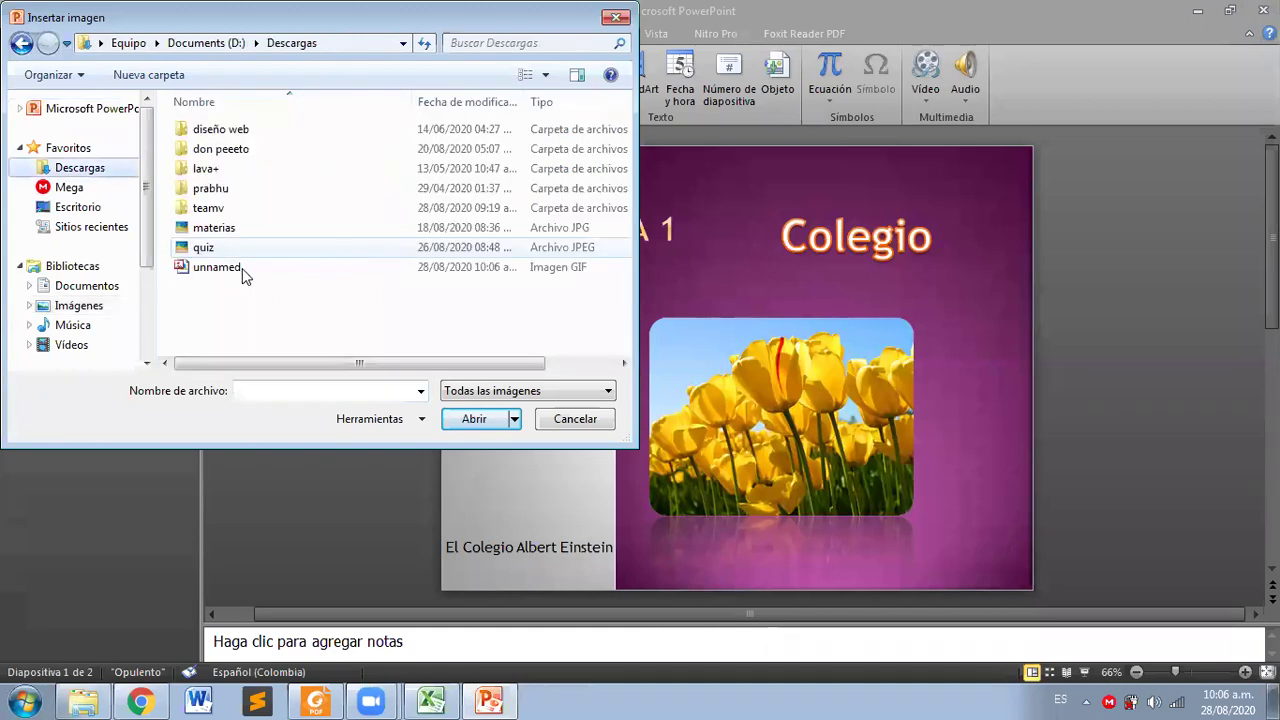
{"action": "double_click", "coordinate": [215, 267]}
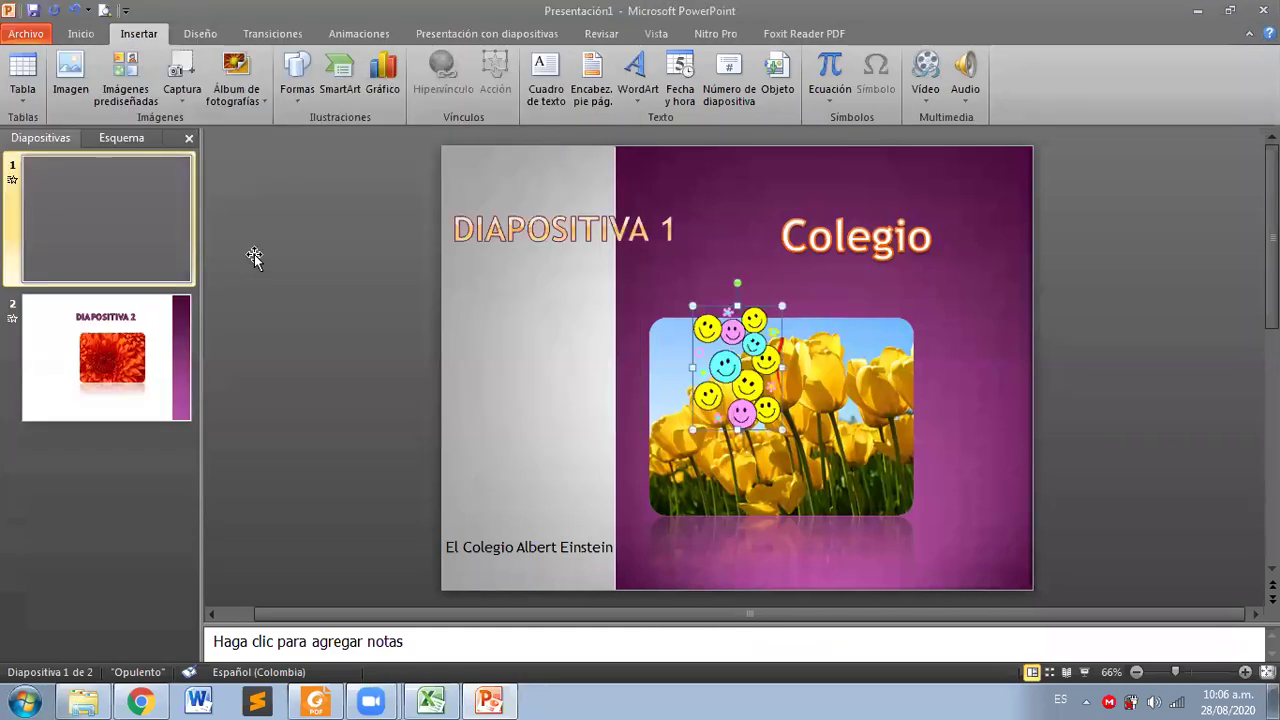
{"action": "mouse_move", "coordinate": [712, 352]}
{"action": "left_mouse_down"}
{"action": "mouse_move", "coordinate": [512, 369]}
{"action": "mouse_move", "coordinate": [488, 352]}
{"action": "left_mouse_up"}
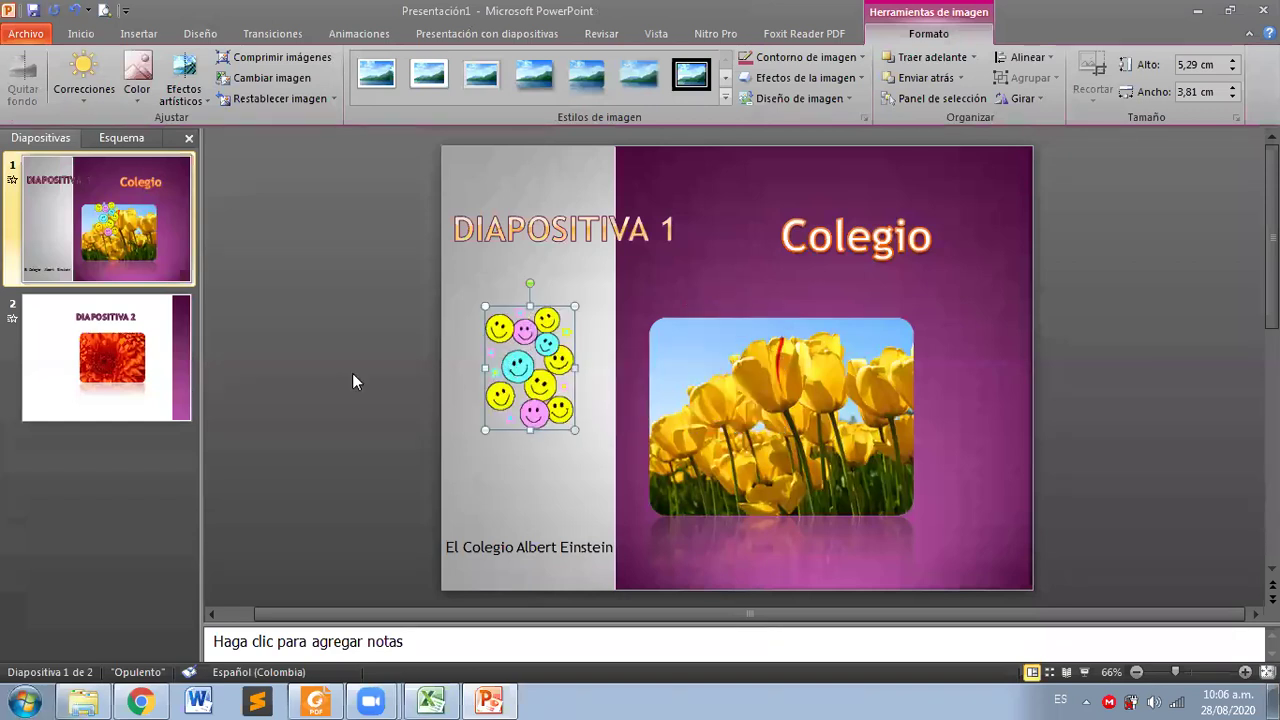
{"action": "left_click", "coordinate": [955, 600]}
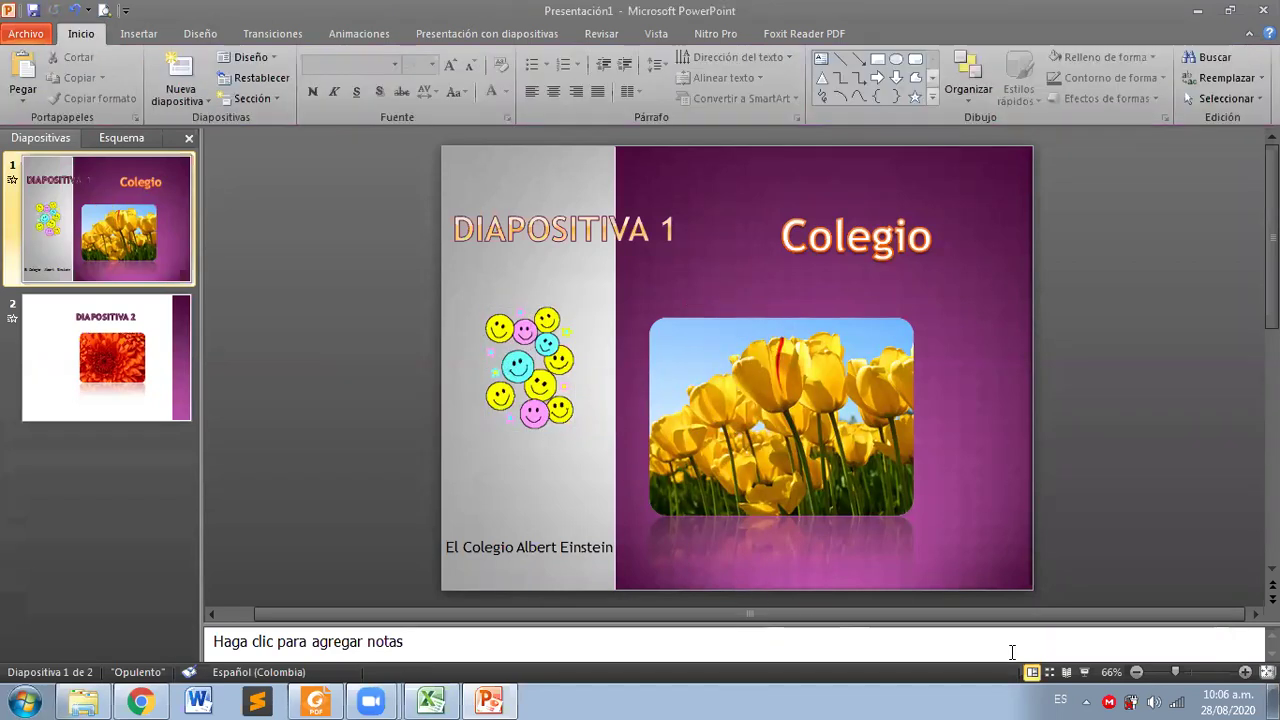
{"action": "key", "text": "F5"}
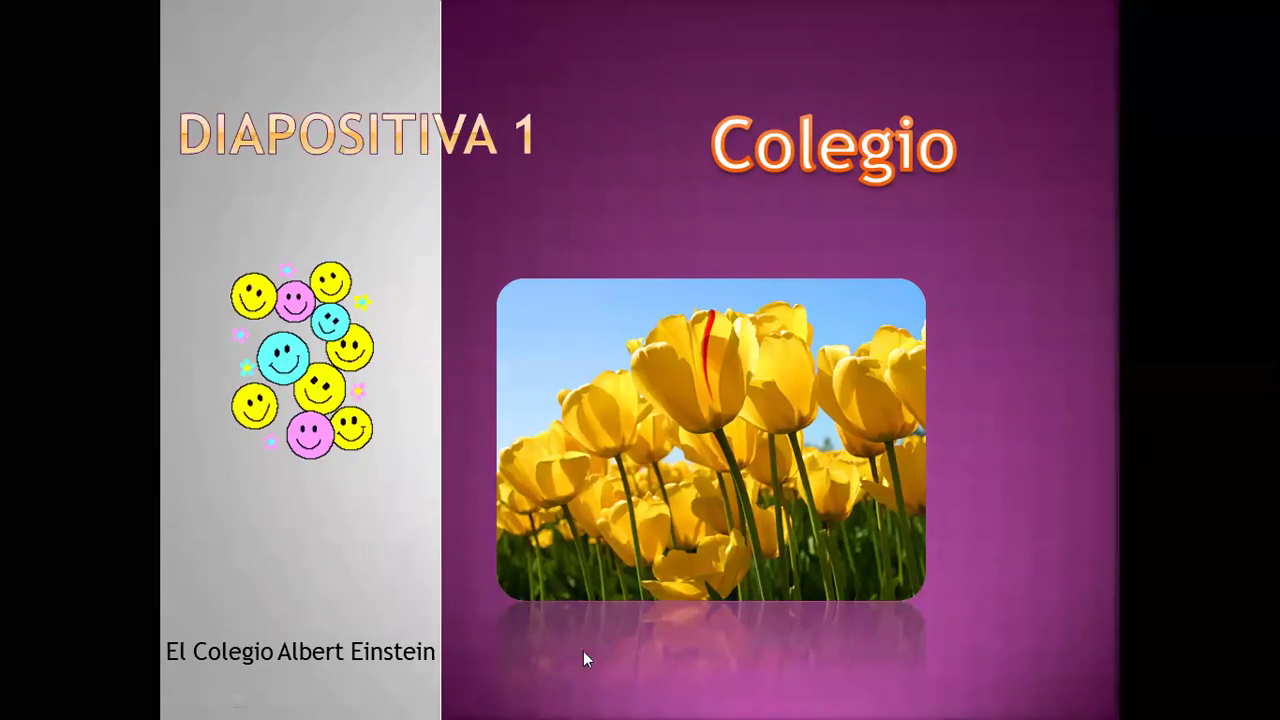
{"action": "key", "text": "Escape"}
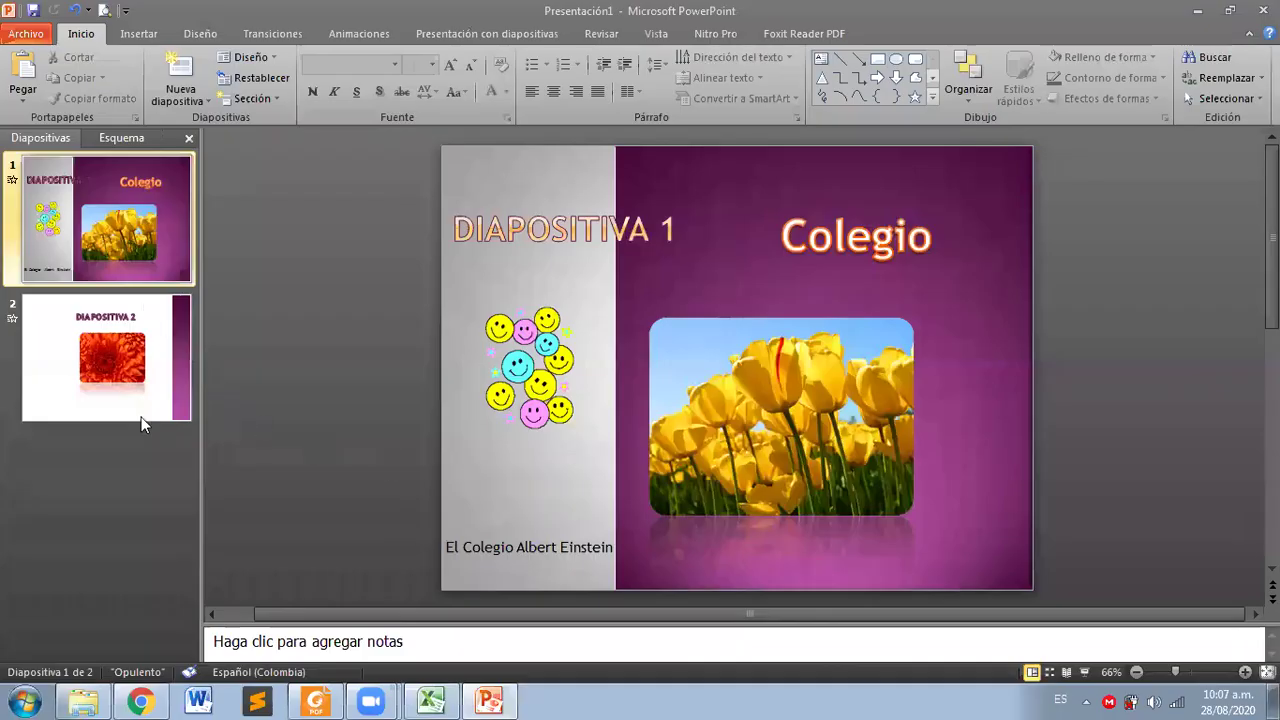
Step: Back in Chrome, close the GIF page and browse the results to preview the waving sun GIF
{"action": "left_click", "coordinate": [140, 702]}
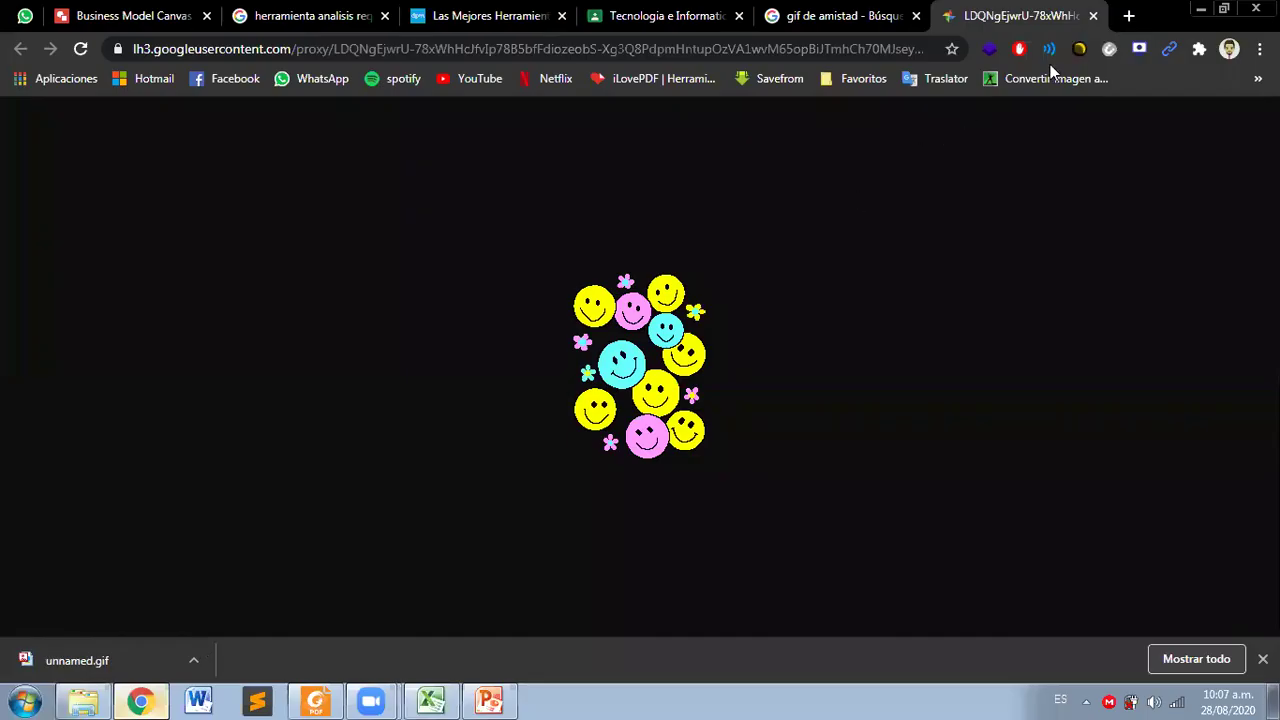
{"action": "key", "text": "ctrl+w"}
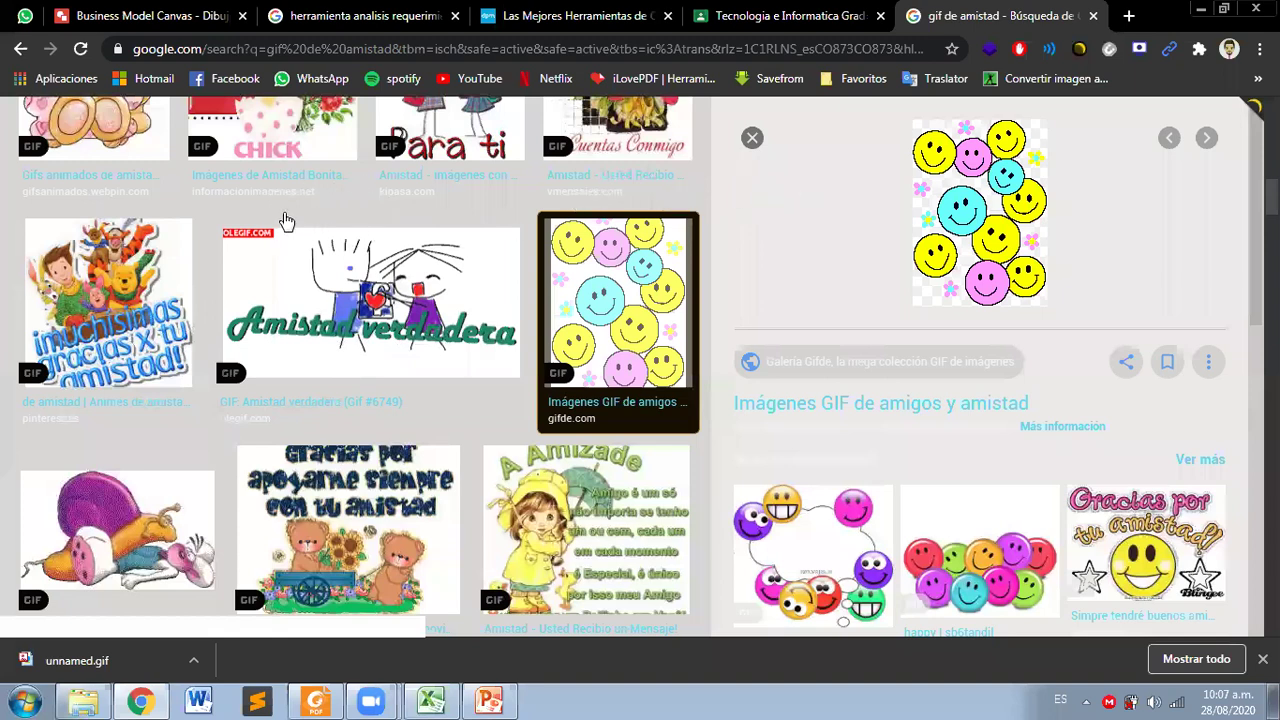
{"action": "scroll", "coordinate": [285, 214], "scroll_direction": "up", "scroll_amount": 10}
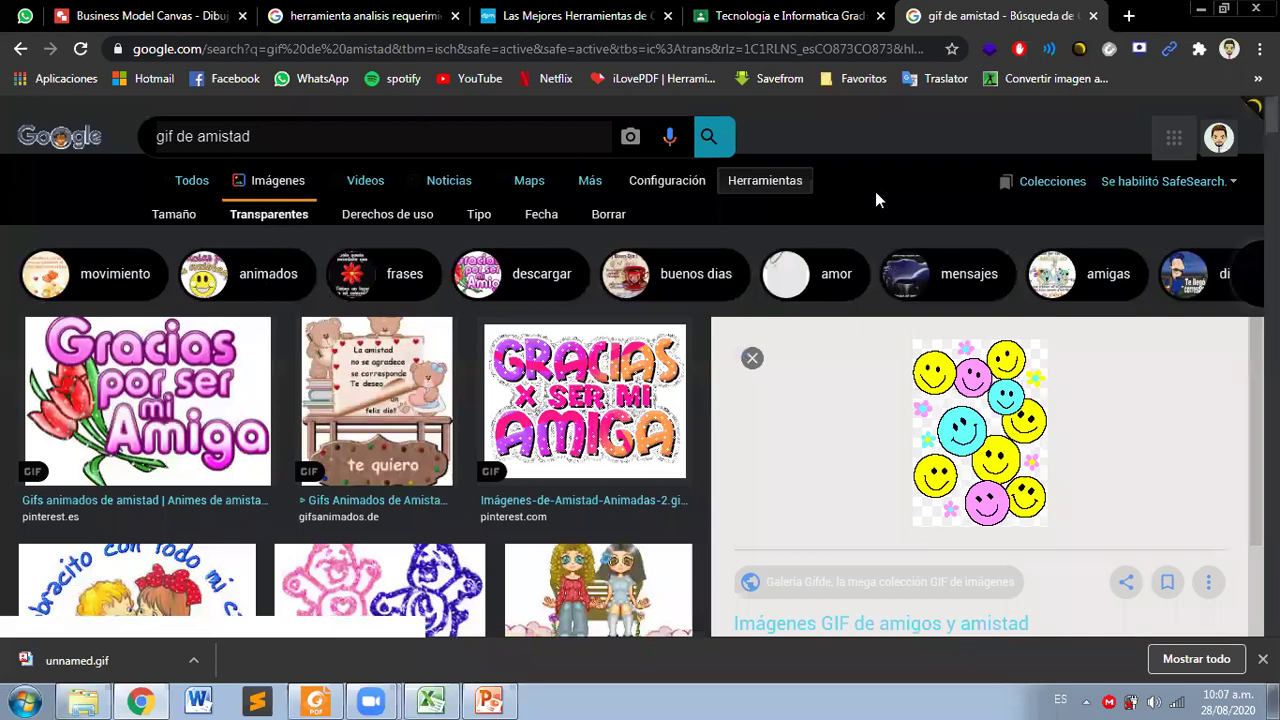
{"action": "scroll", "coordinate": [320, 418], "scroll_direction": "down", "scroll_amount": 4}
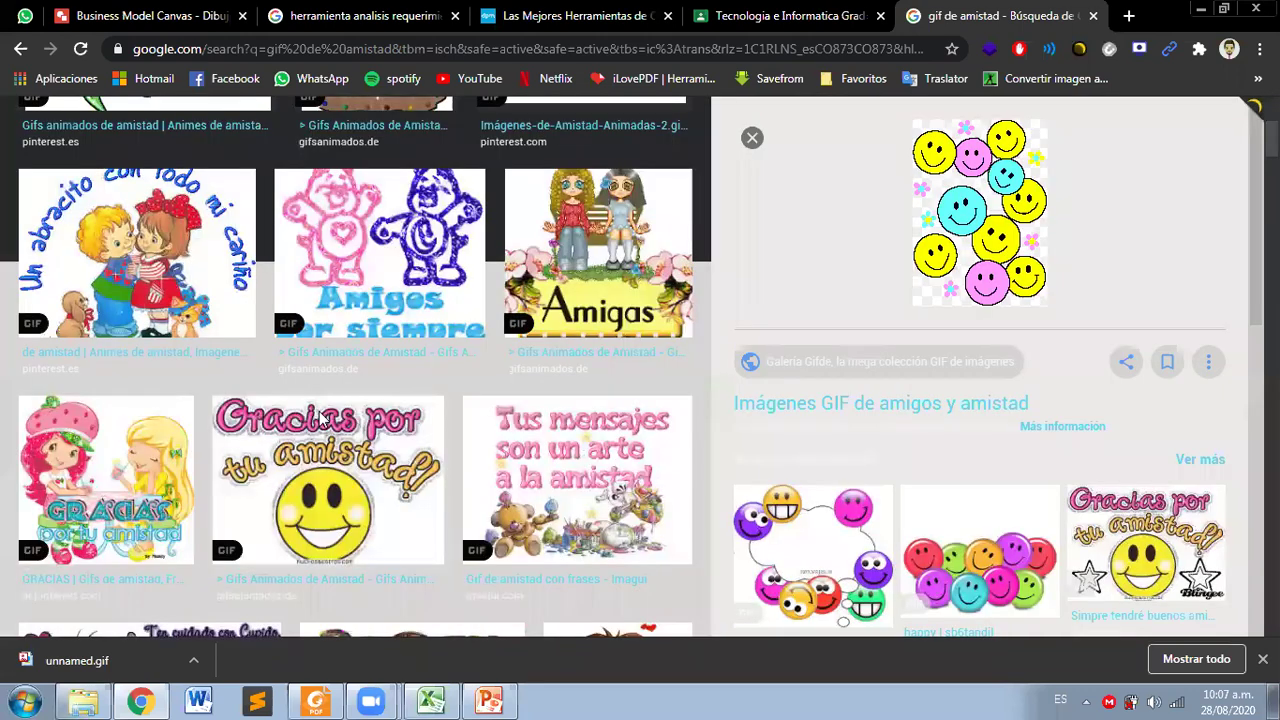
{"action": "scroll", "coordinate": [322, 420], "scroll_direction": "down", "scroll_amount": 5}
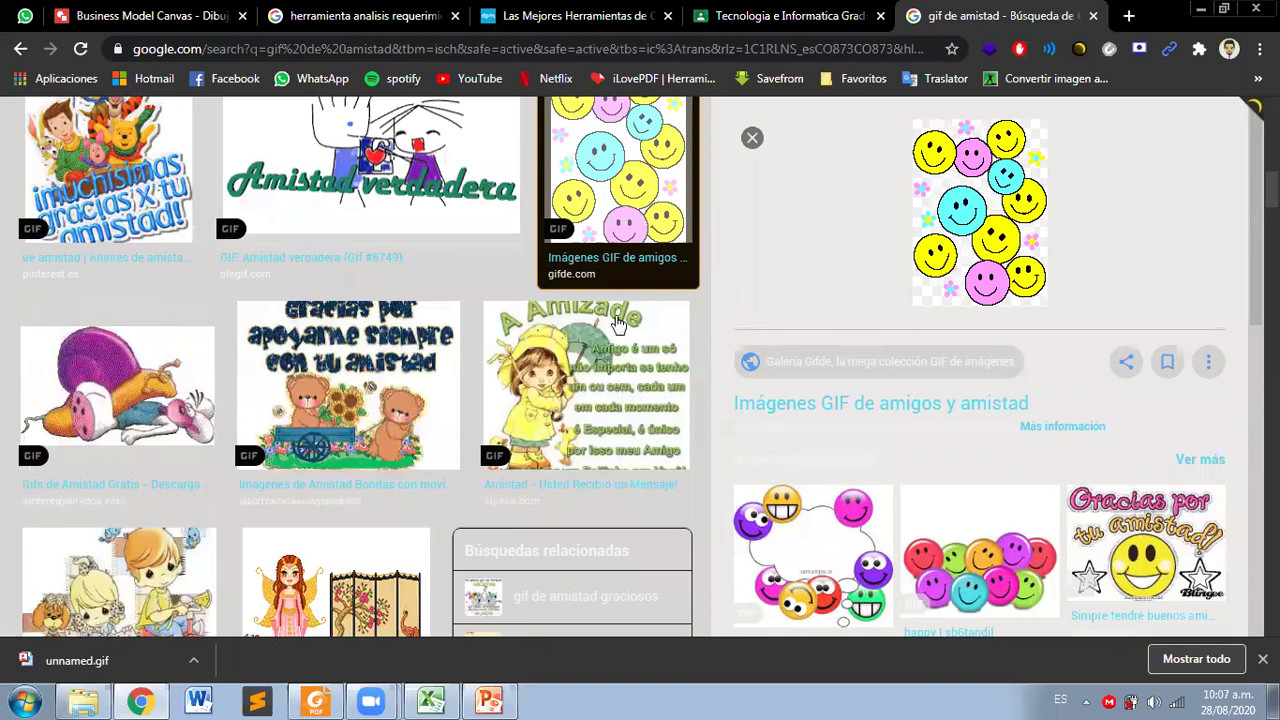
{"action": "scroll", "coordinate": [617, 323], "scroll_direction": "down", "scroll_amount": 5}
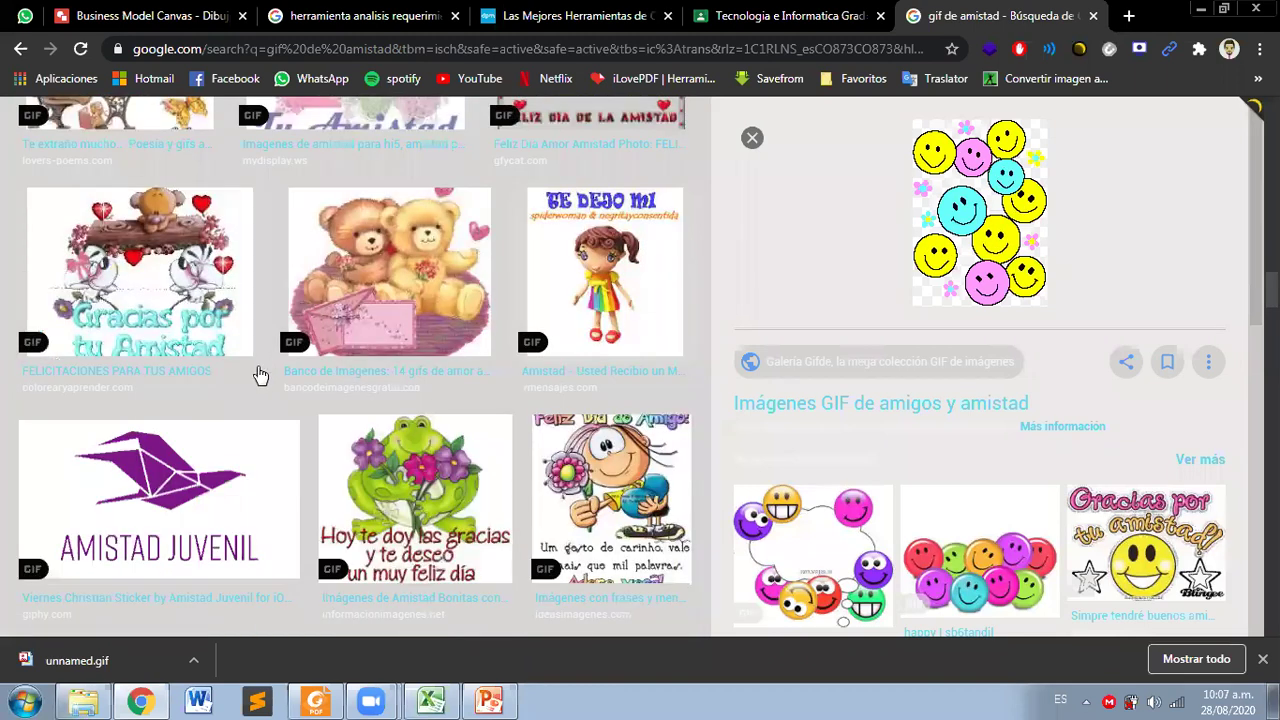
{"action": "scroll", "coordinate": [285, 375], "scroll_direction": "down", "scroll_amount": 5}
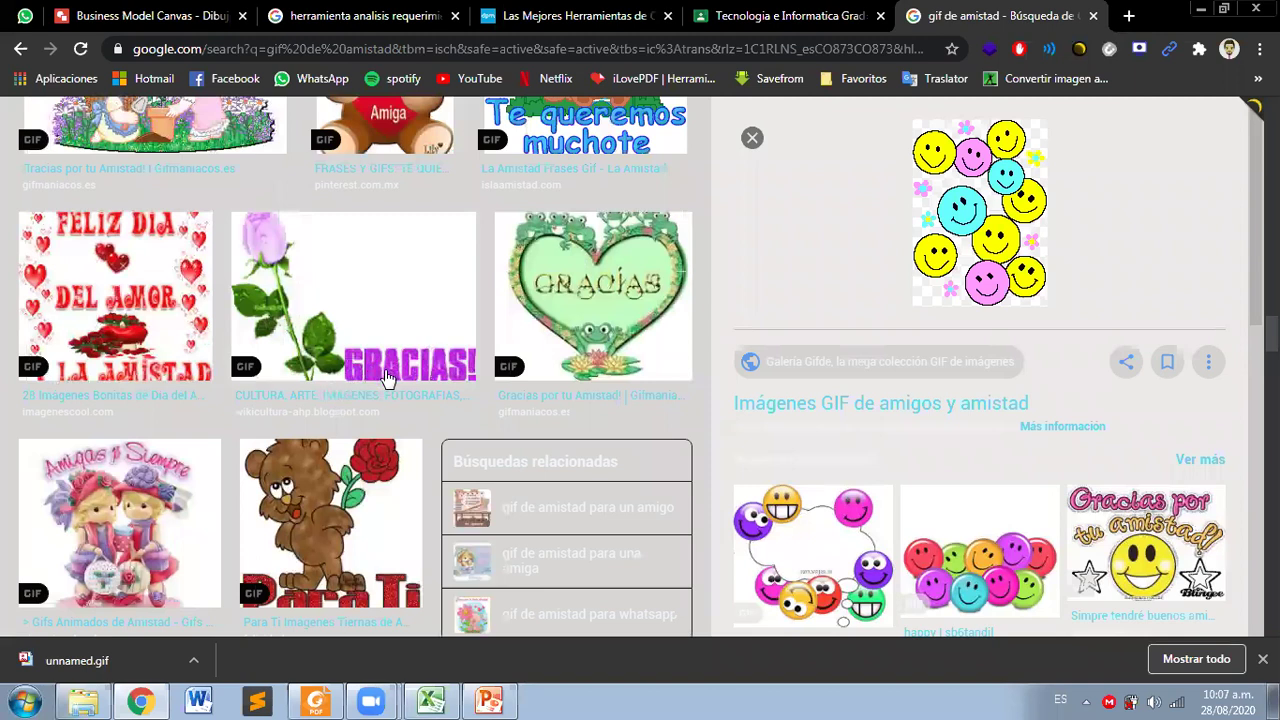
{"action": "scroll", "coordinate": [386, 373], "scroll_direction": "down", "scroll_amount": 5}
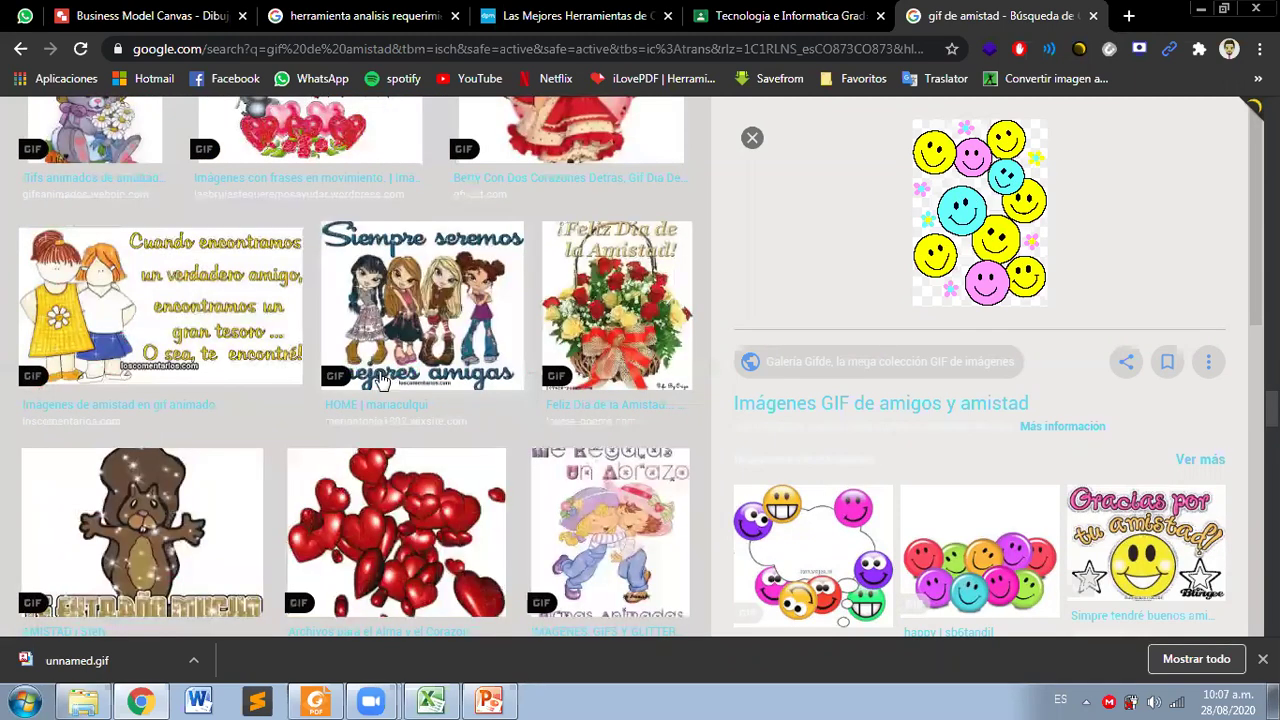
{"action": "scroll", "coordinate": [362, 383], "scroll_direction": "down", "scroll_amount": 5}
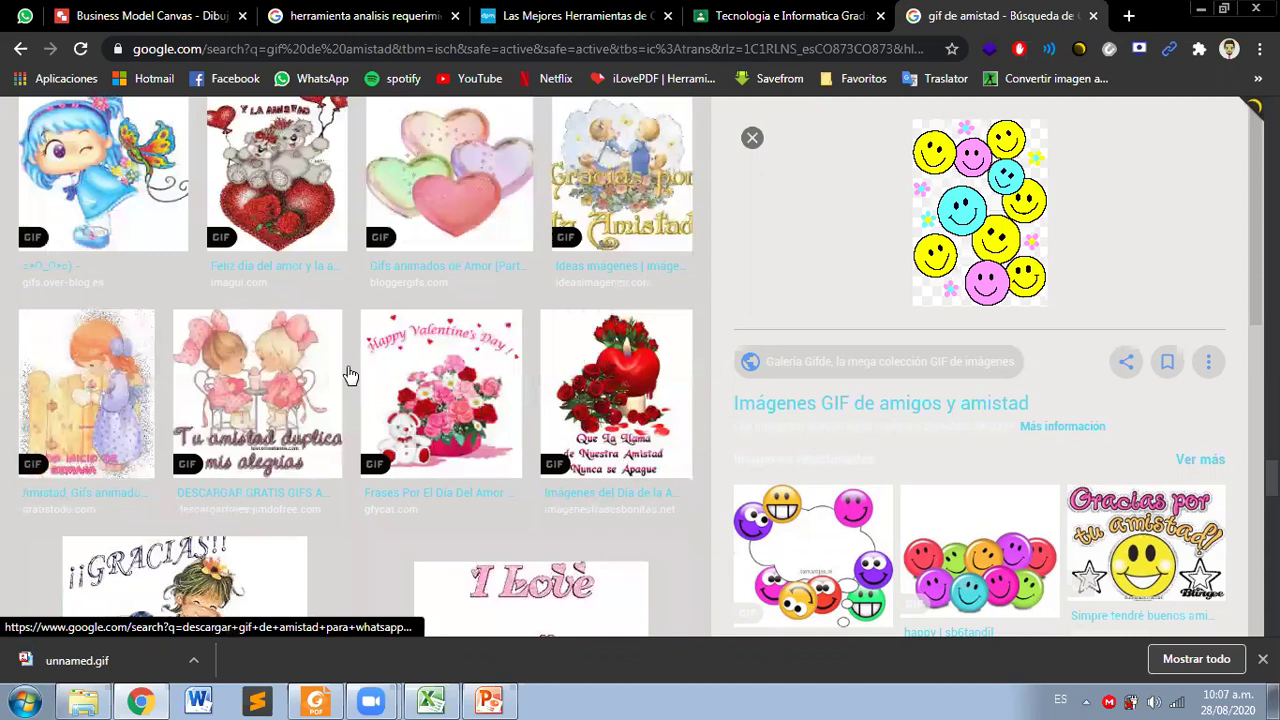
{"action": "scroll", "coordinate": [350, 375], "scroll_direction": "down", "scroll_amount": 5}
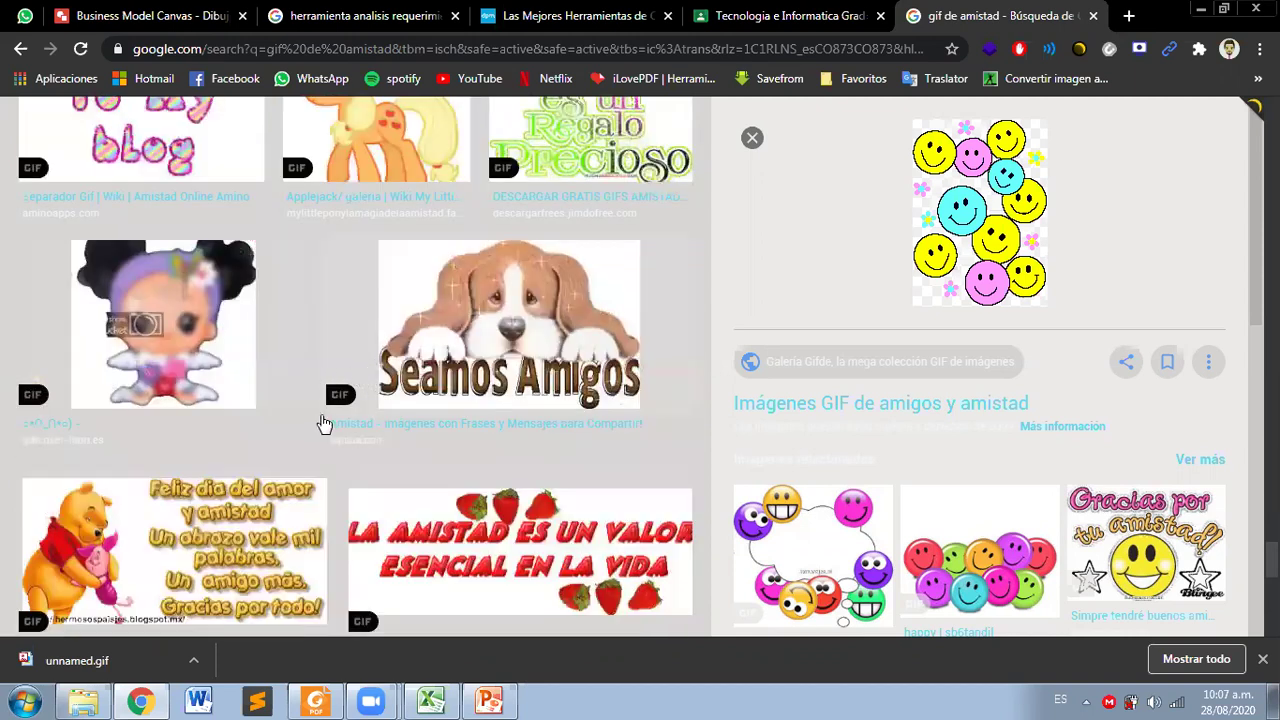
{"action": "scroll", "coordinate": [325, 424], "scroll_direction": "down", "scroll_amount": 1}
{"action": "scroll", "coordinate": [748, 480], "scroll_direction": "down", "scroll_amount": 1}
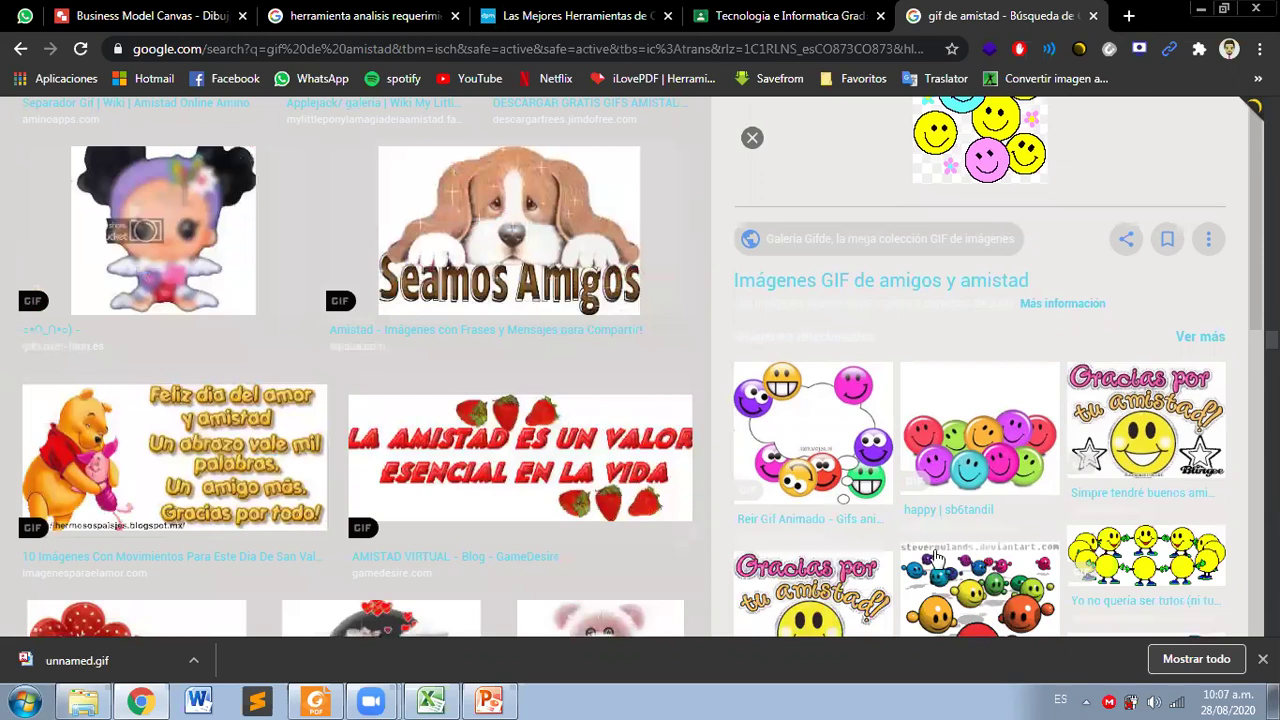
{"action": "scroll", "coordinate": [937, 557], "scroll_direction": "down", "scroll_amount": 1}
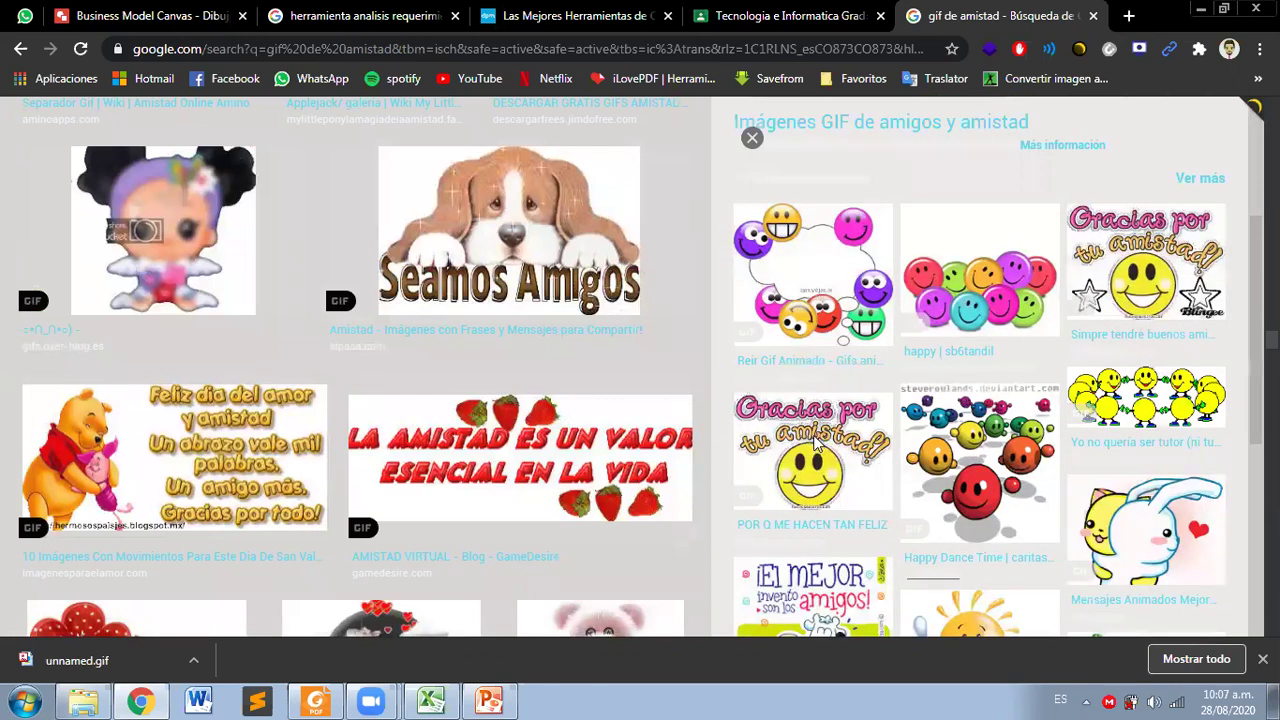
{"action": "scroll", "coordinate": [840, 340], "scroll_direction": "down", "scroll_amount": 3}
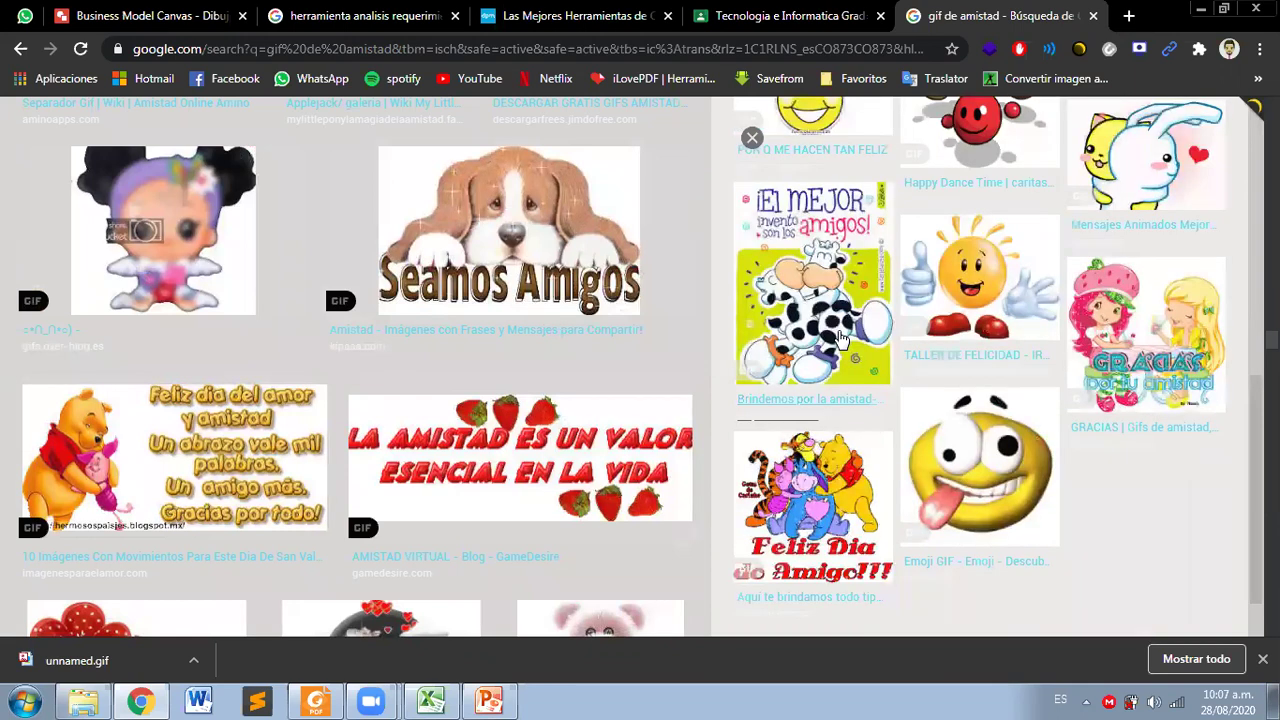
{"action": "left_click", "coordinate": [971, 340]}
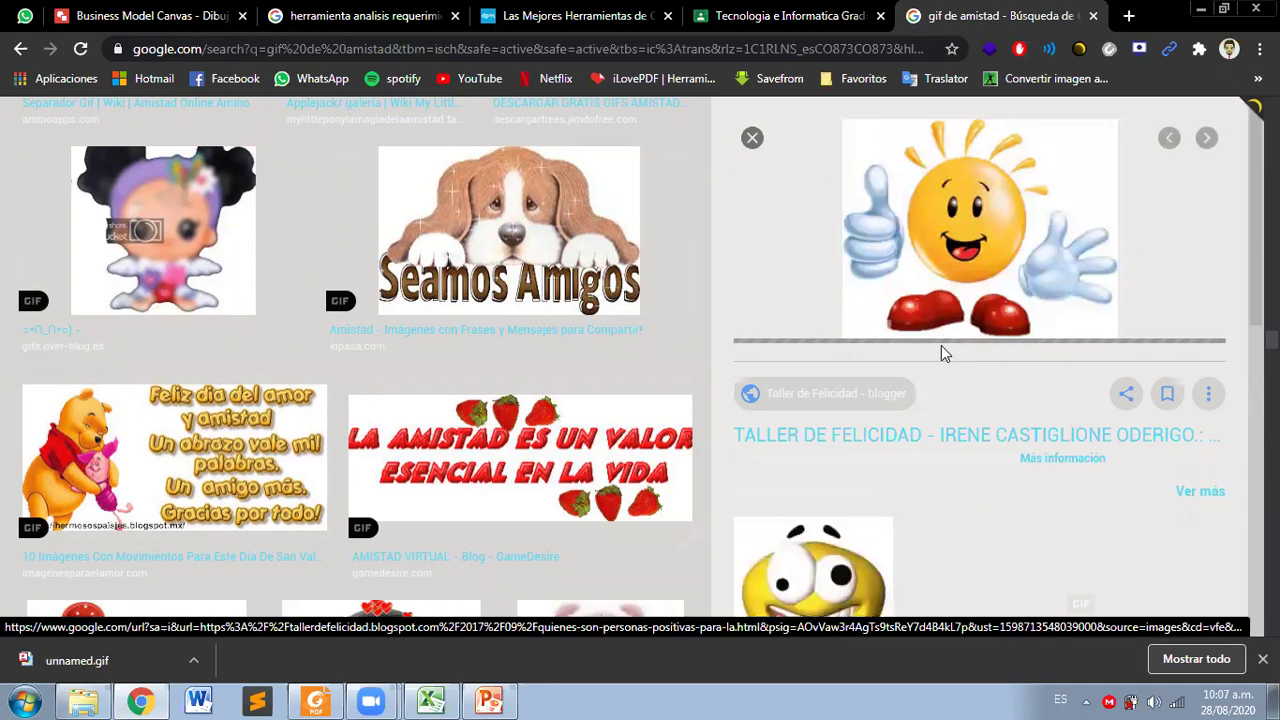
Step: Open the sun GIF in its own tab and save it as pos.gif in Descargas
{"action": "right_click", "coordinate": [963, 212]}
{"action": "left_click", "coordinate": [985, 380]}
{"action": "left_click", "coordinate": [1045, 18]}
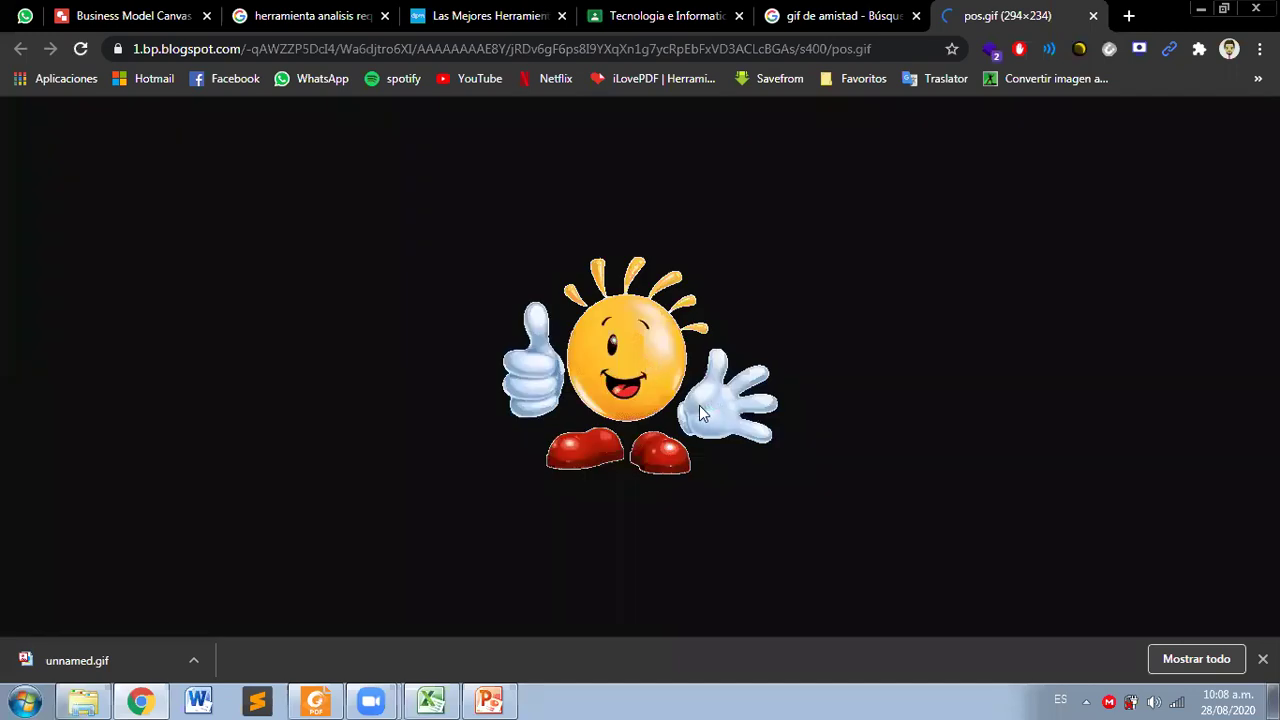
{"action": "key", "text": "ctrl+s"}
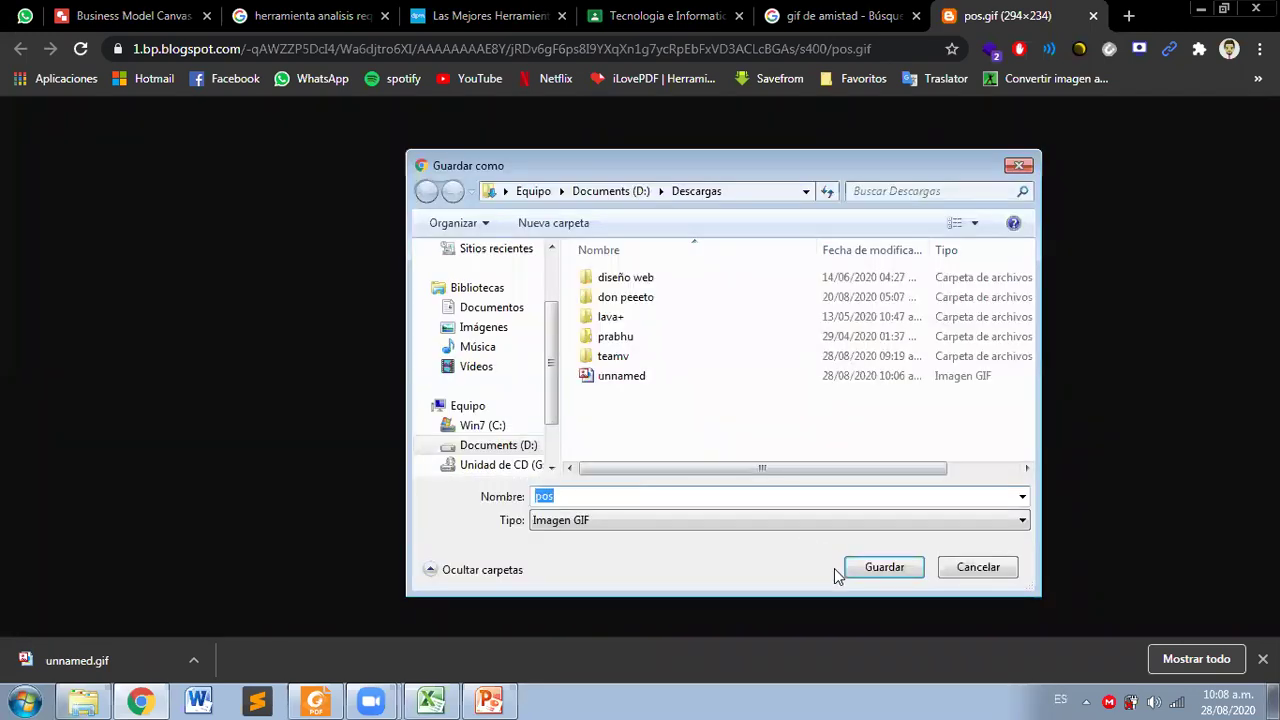
{"action": "left_click", "coordinate": [883, 567]}
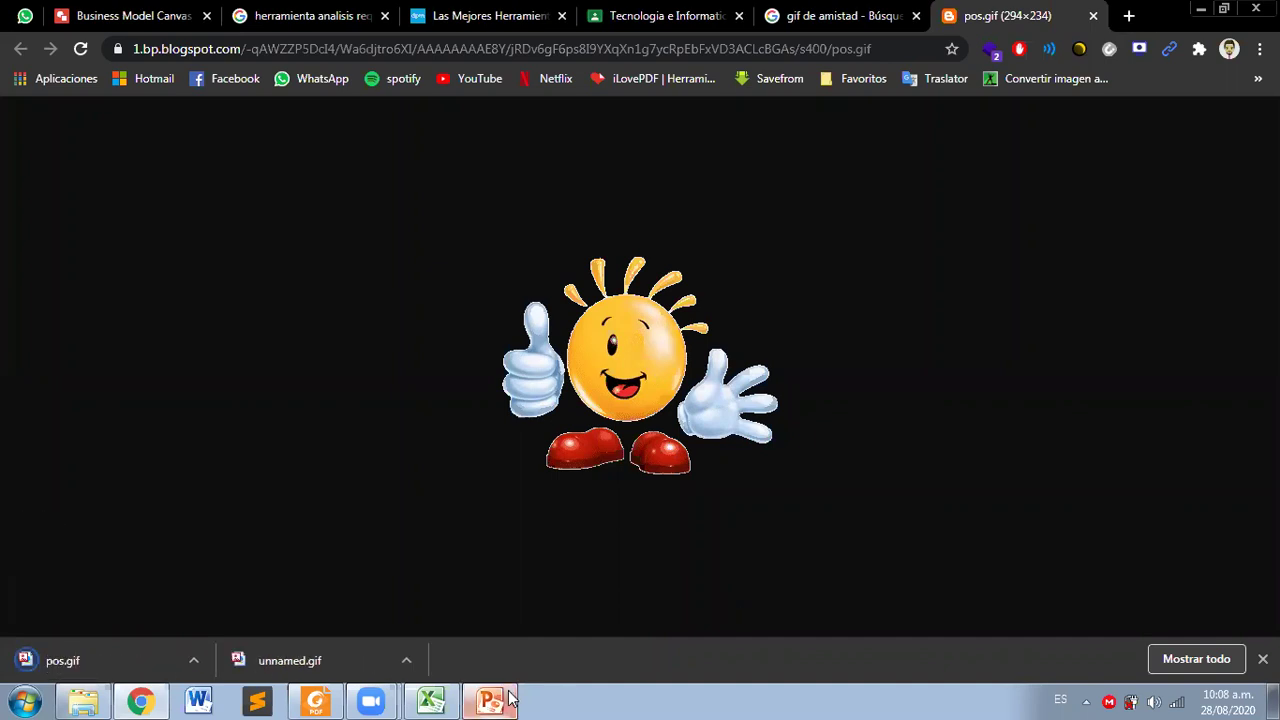
{"action": "left_click", "coordinate": [489, 701]}
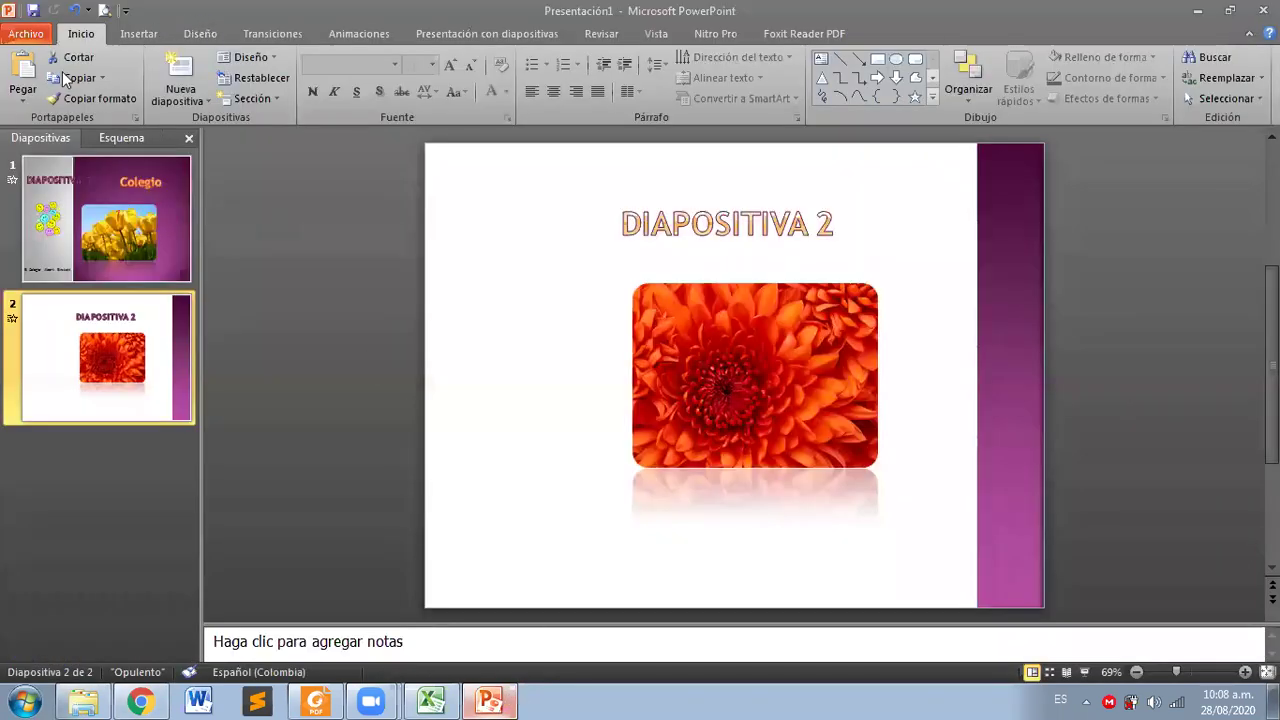
{"action": "scroll", "coordinate": [66, 80], "scroll_direction": "down", "scroll_amount": 1}
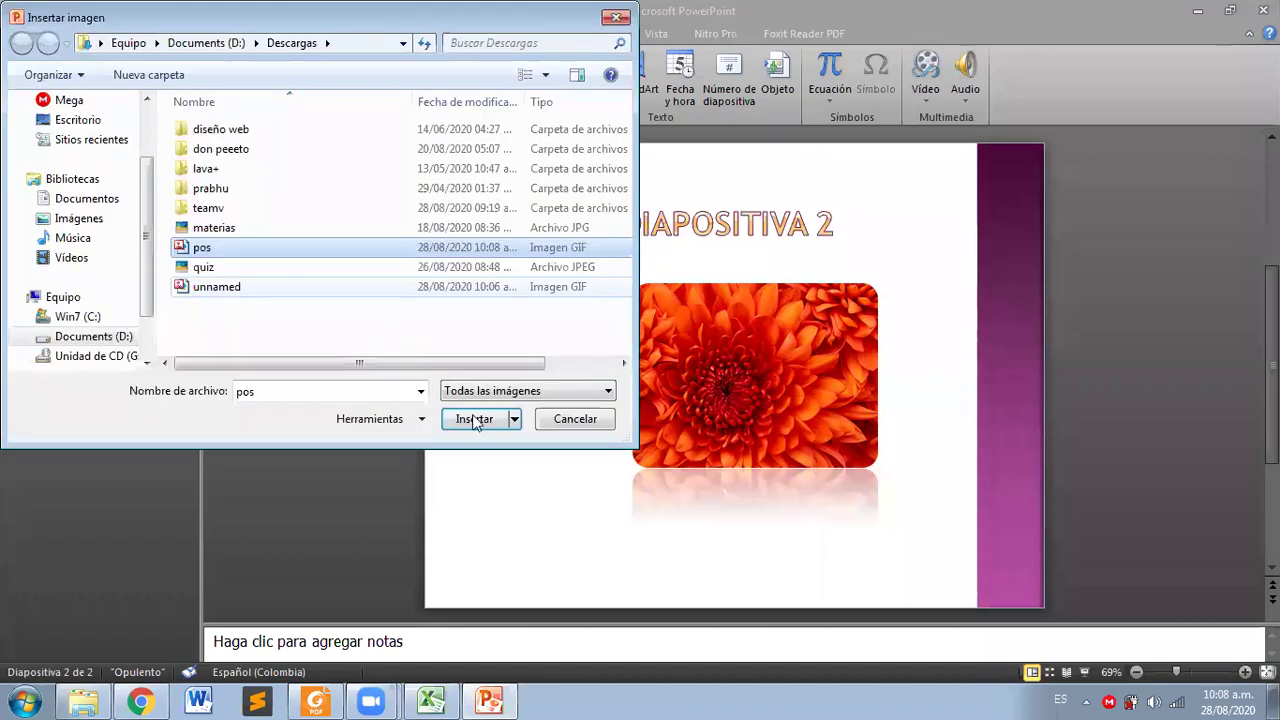
Step: Insert pos.gif on slide 2, place it at the lower-left corner and shrink it to about 3.4 cm
{"action": "left_click", "coordinate": [476, 419]}
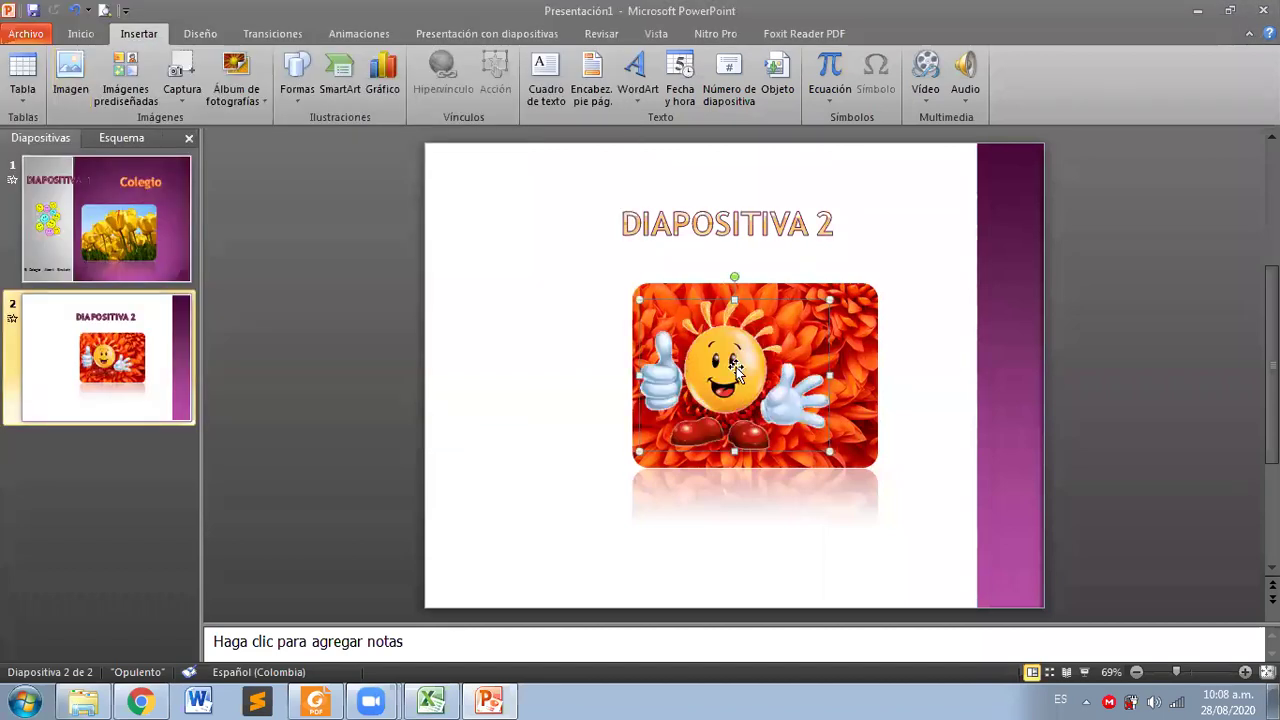
{"action": "left_click_drag", "start_coordinate": [737, 369], "coordinate": [585, 423]}
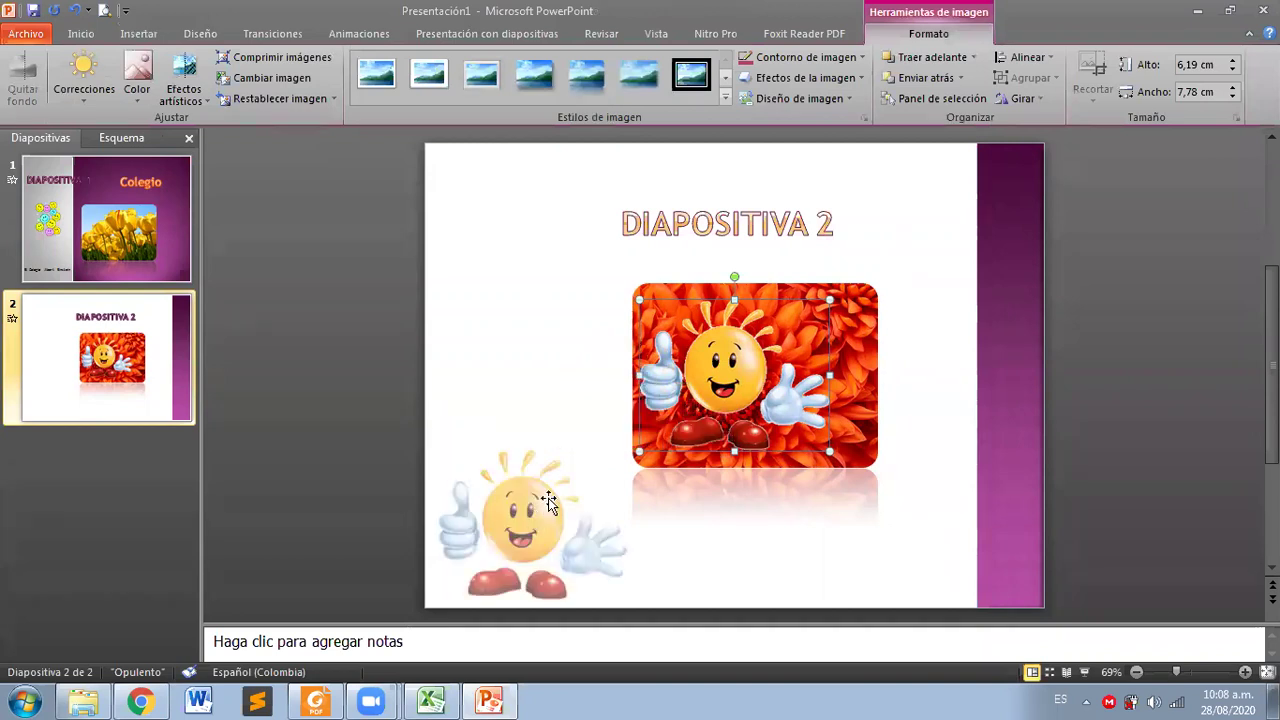
{"action": "left_click_drag", "start_coordinate": [535, 515], "coordinate": [533, 518]}
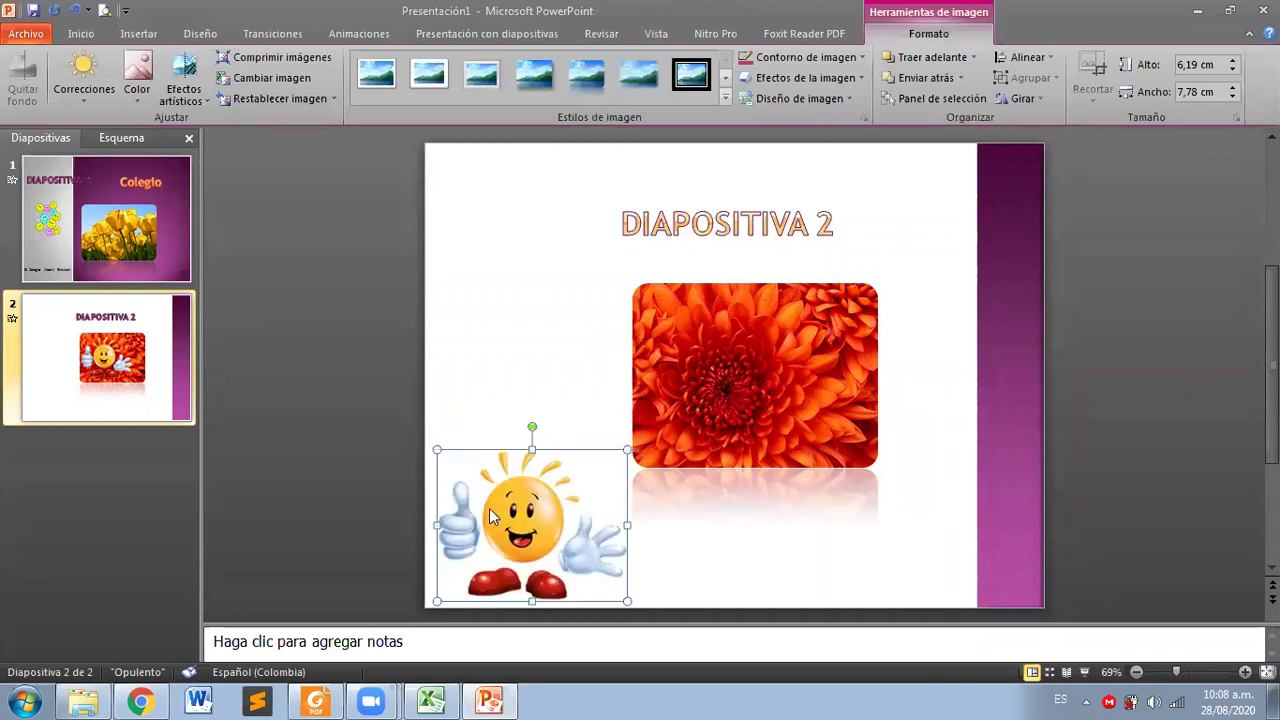
{"action": "left_click_drag", "start_coordinate": [627, 449], "coordinate": [543, 517]}
{"action": "left_click", "coordinate": [304, 351]}
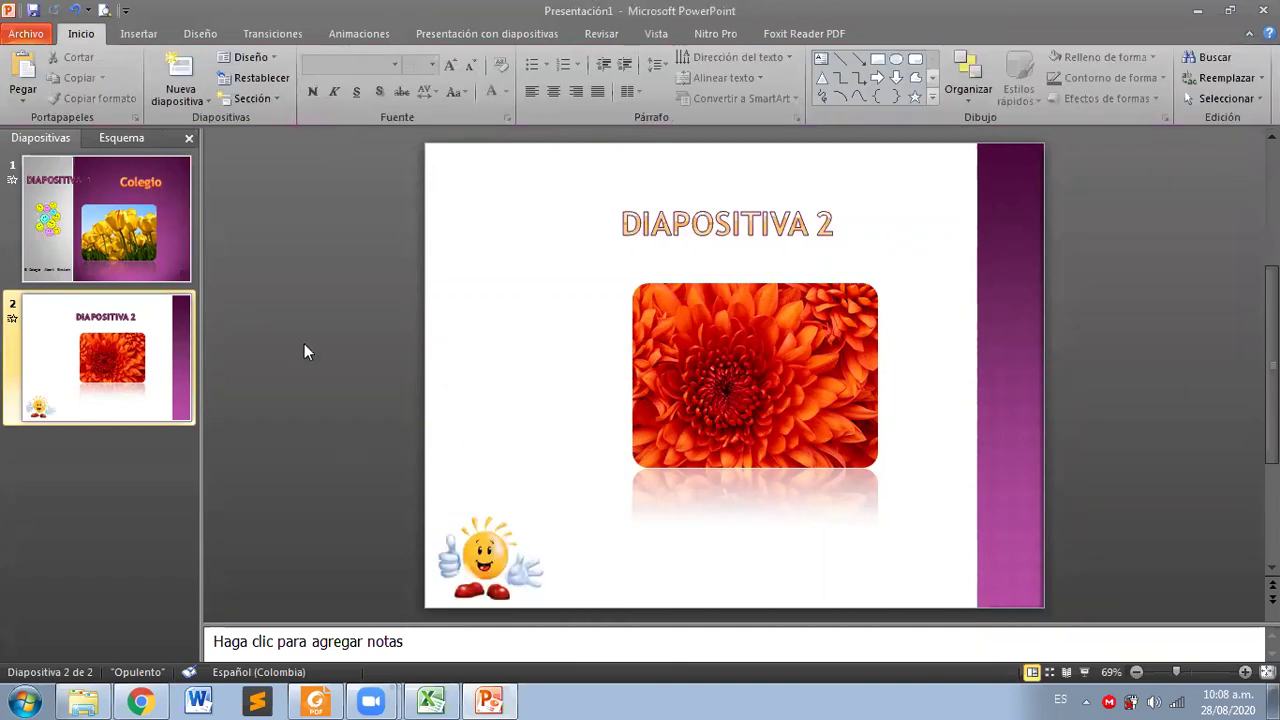
Step: Preview slide 2's animations, then minimise the PowerPoint window
{"action": "left_click", "coordinate": [138, 34]}
{"action": "left_click", "coordinate": [272, 33]}
{"action": "left_click", "coordinate": [30, 93]}
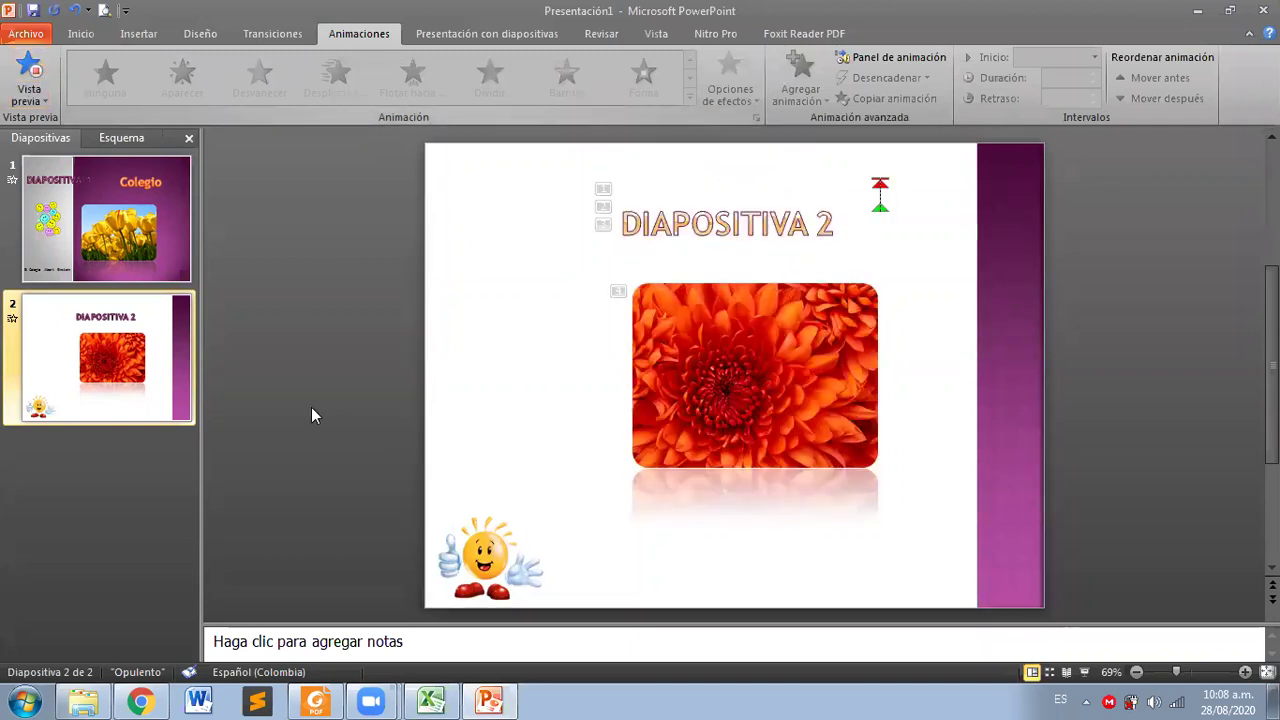
{"action": "left_click", "coordinate": [495, 700]}
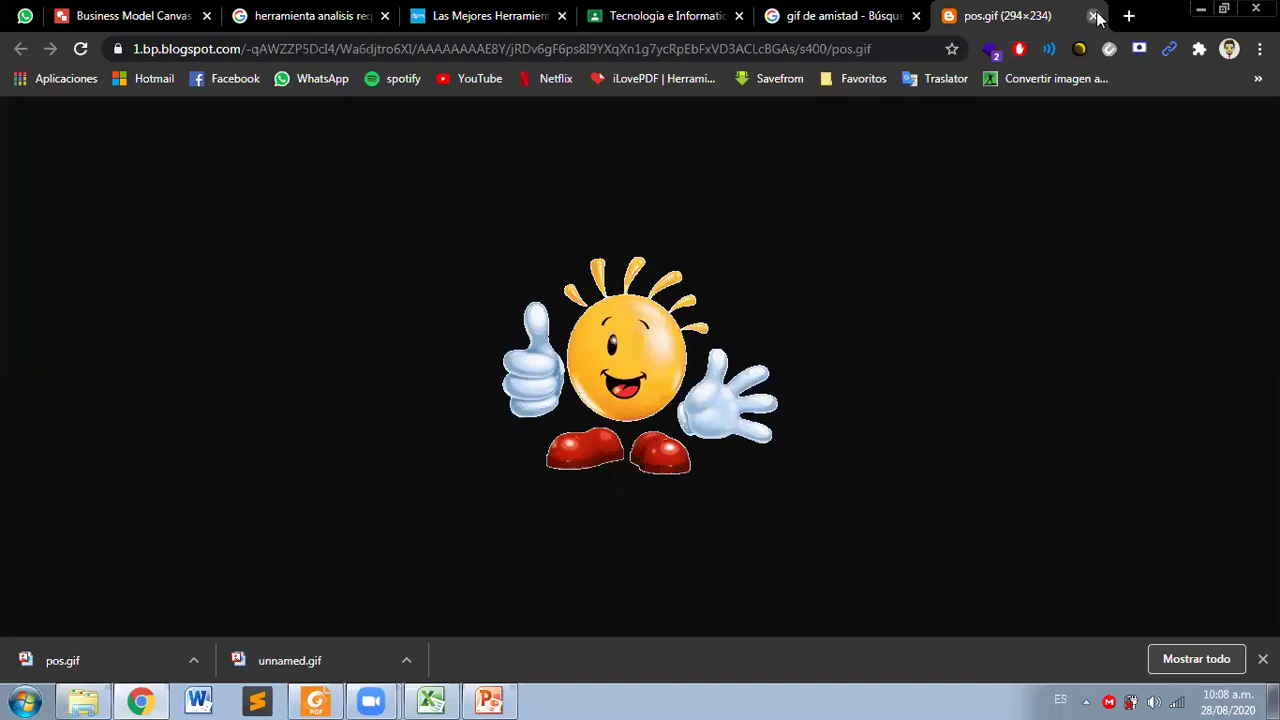
Step: Close the pos.gif tab, browse more friendship GIF results, and switch back to PowerPoint
{"action": "key", "text": "ctrl+w"}
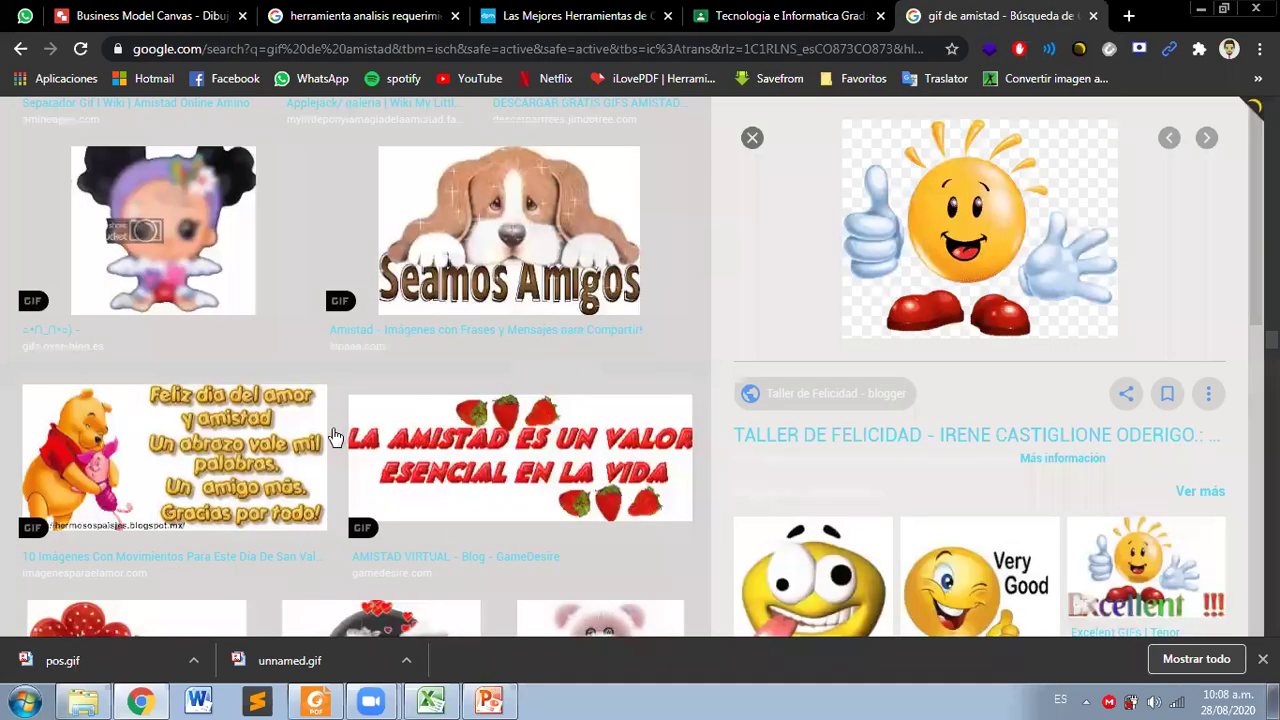
{"action": "scroll", "coordinate": [405, 375], "scroll_direction": "down", "scroll_amount": 5}
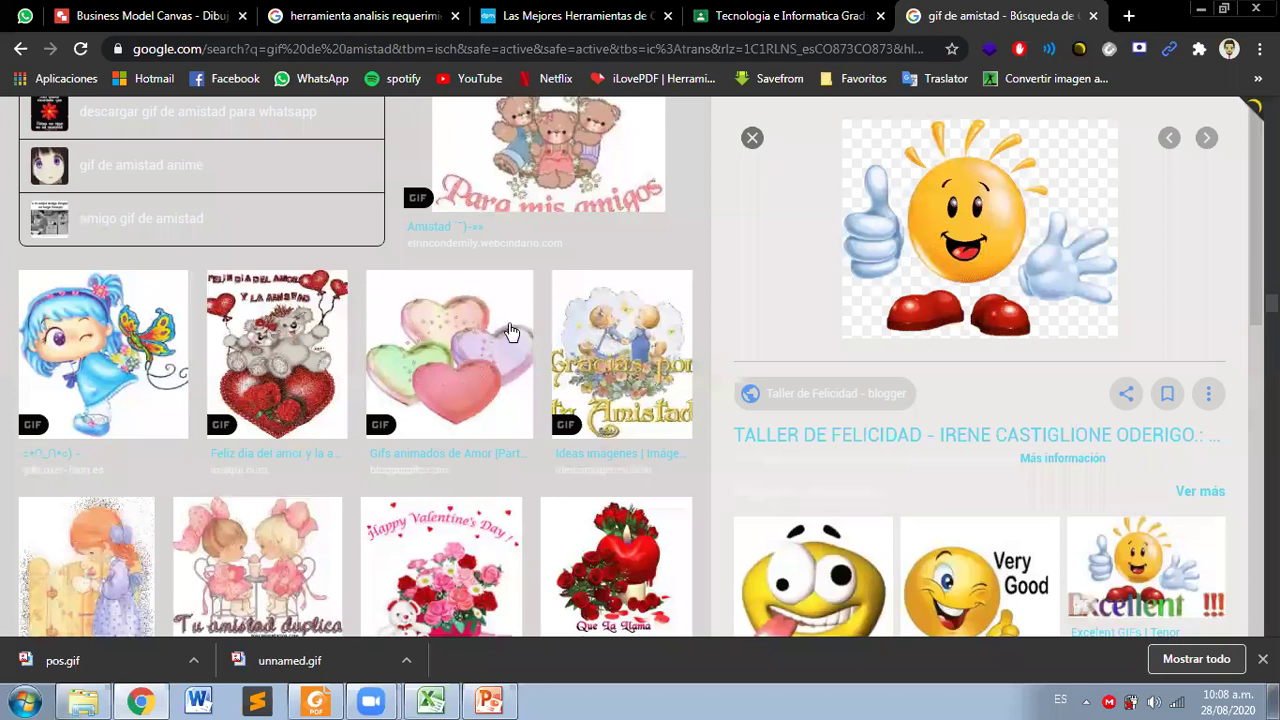
{"action": "scroll", "coordinate": [507, 333], "scroll_direction": "down", "scroll_amount": 5}
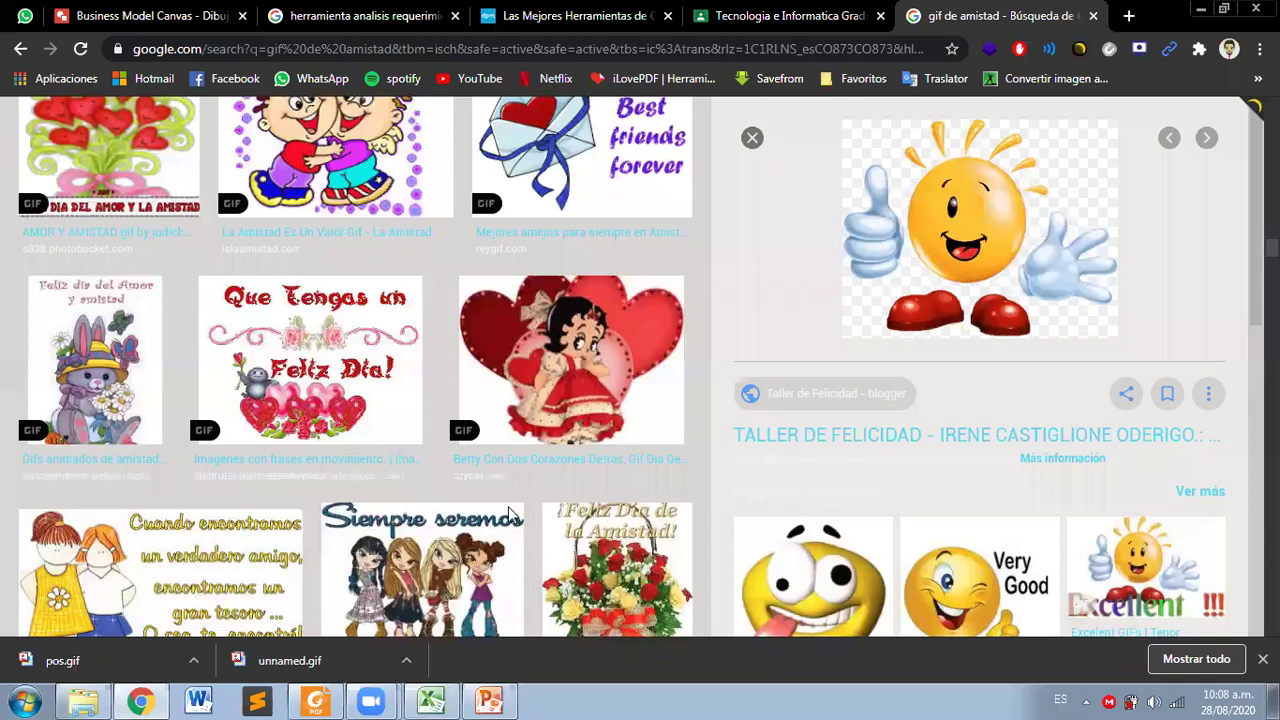
{"action": "key", "text": "alt+Tab"}
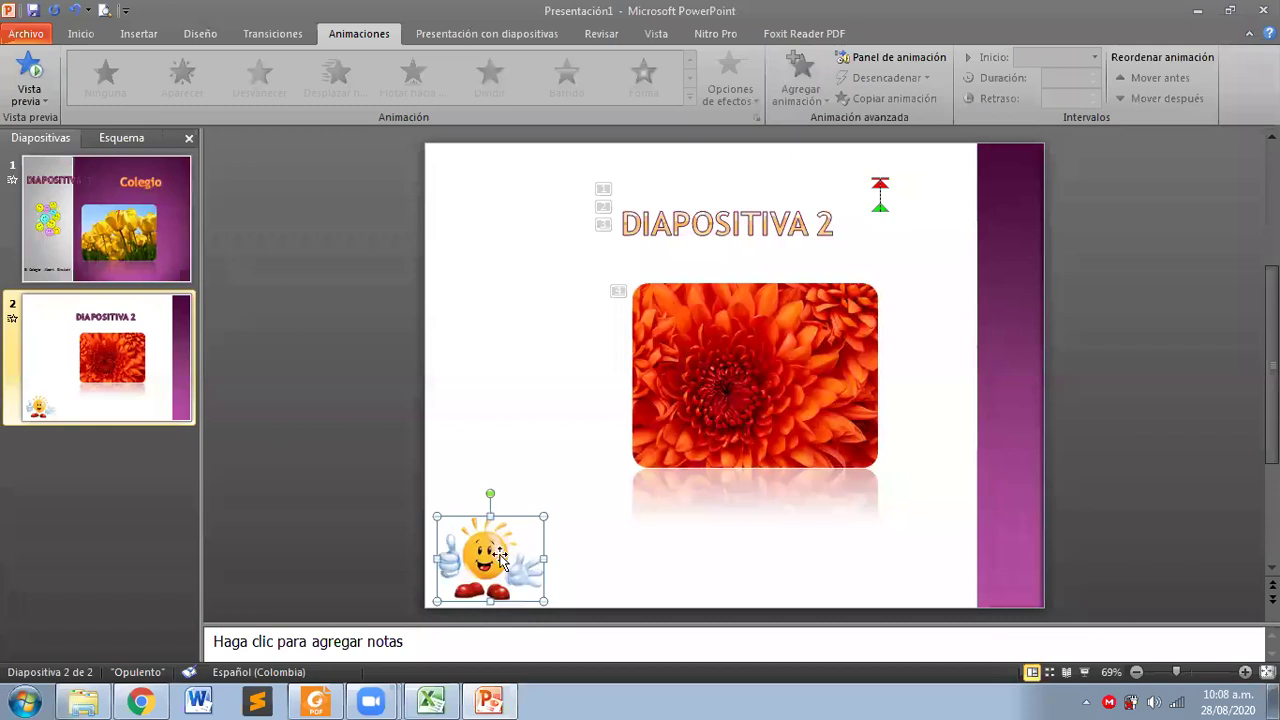
Step: Leave slide 2 unchanged and switch Chrome to the Tecnologia e Informatica Classroom tab
{"action": "left_click", "coordinate": [609, 566]}
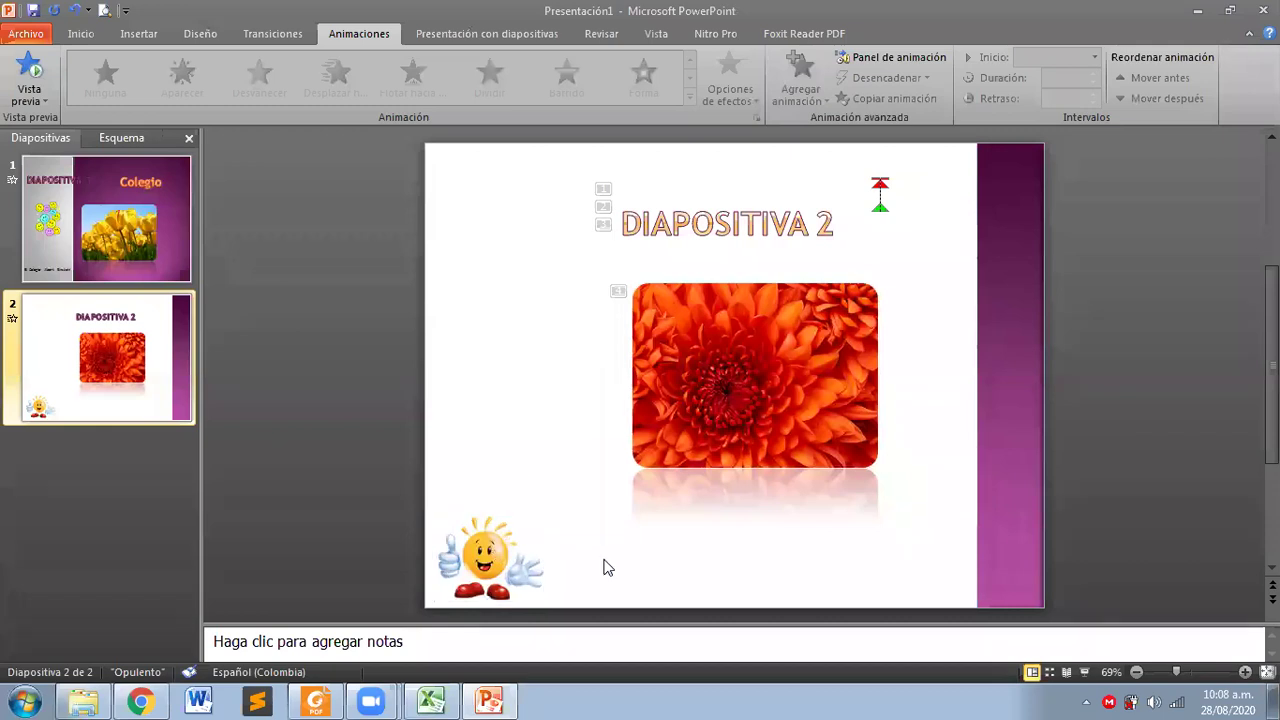
{"action": "left_click", "coordinate": [466, 566]}
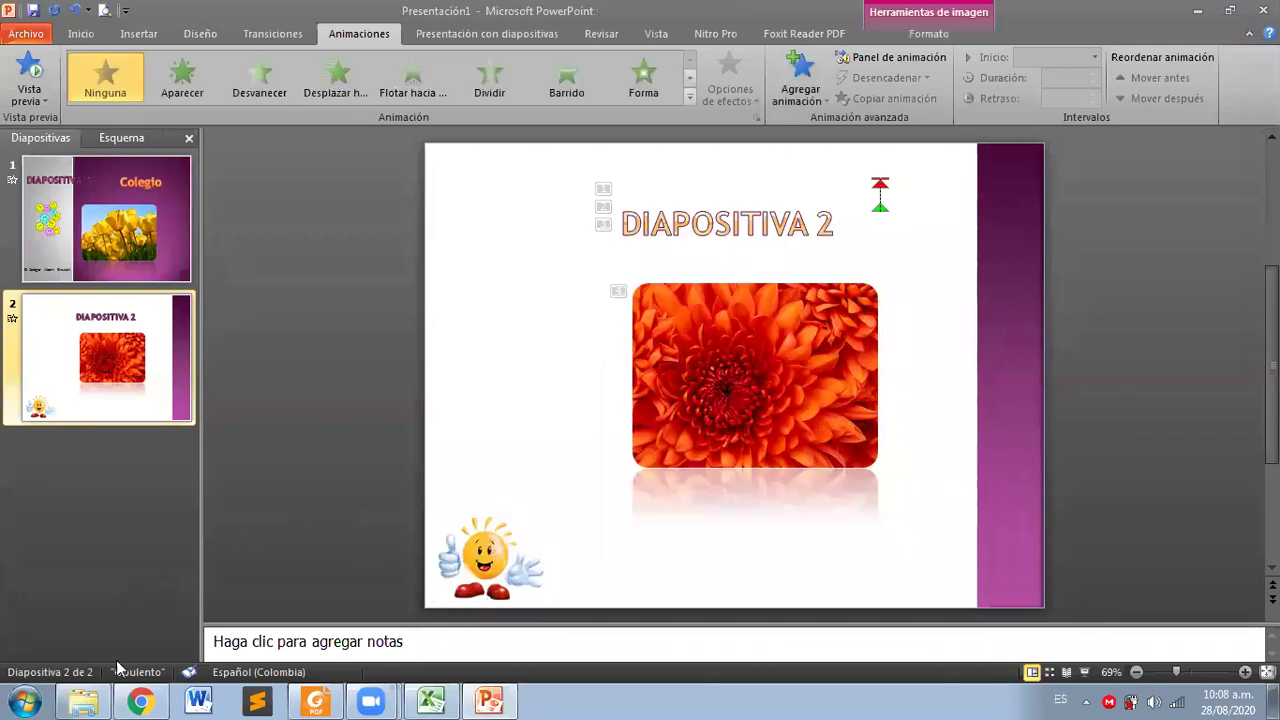
{"action": "key", "text": "Escape"}
{"action": "left_click", "coordinate": [143, 700]}
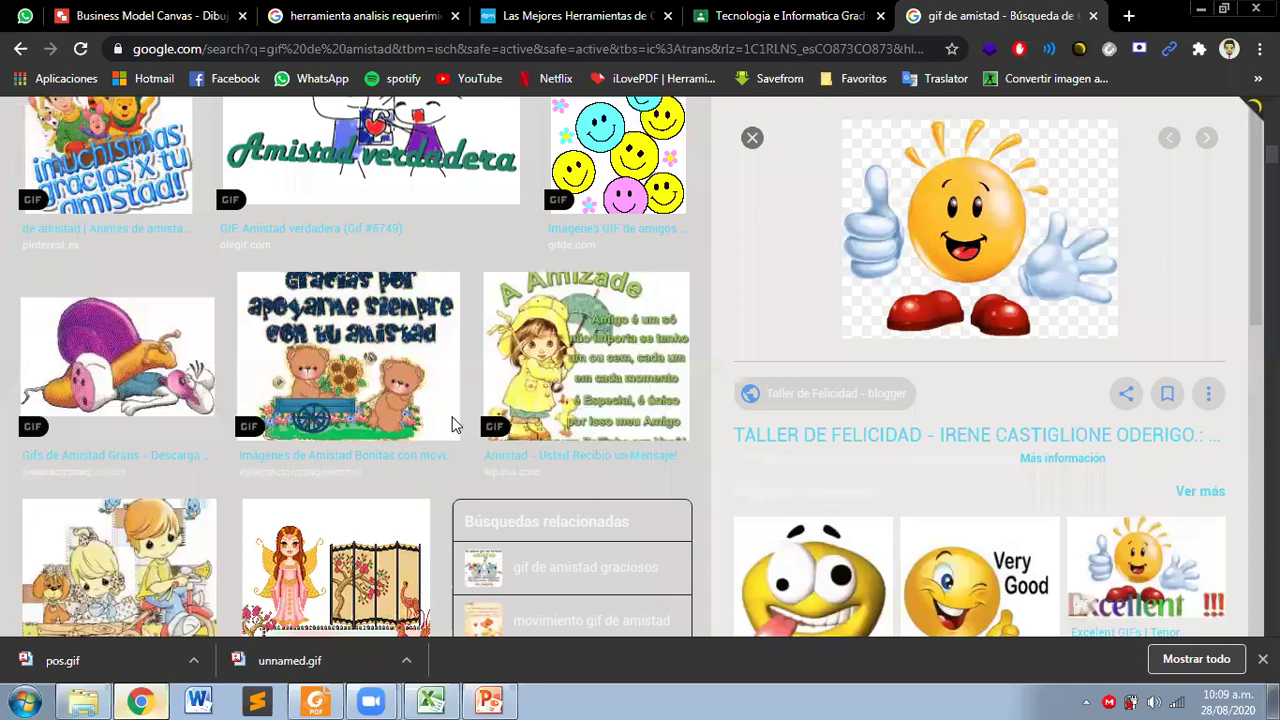
{"action": "key", "text": "ctrl+shift+Tab"}
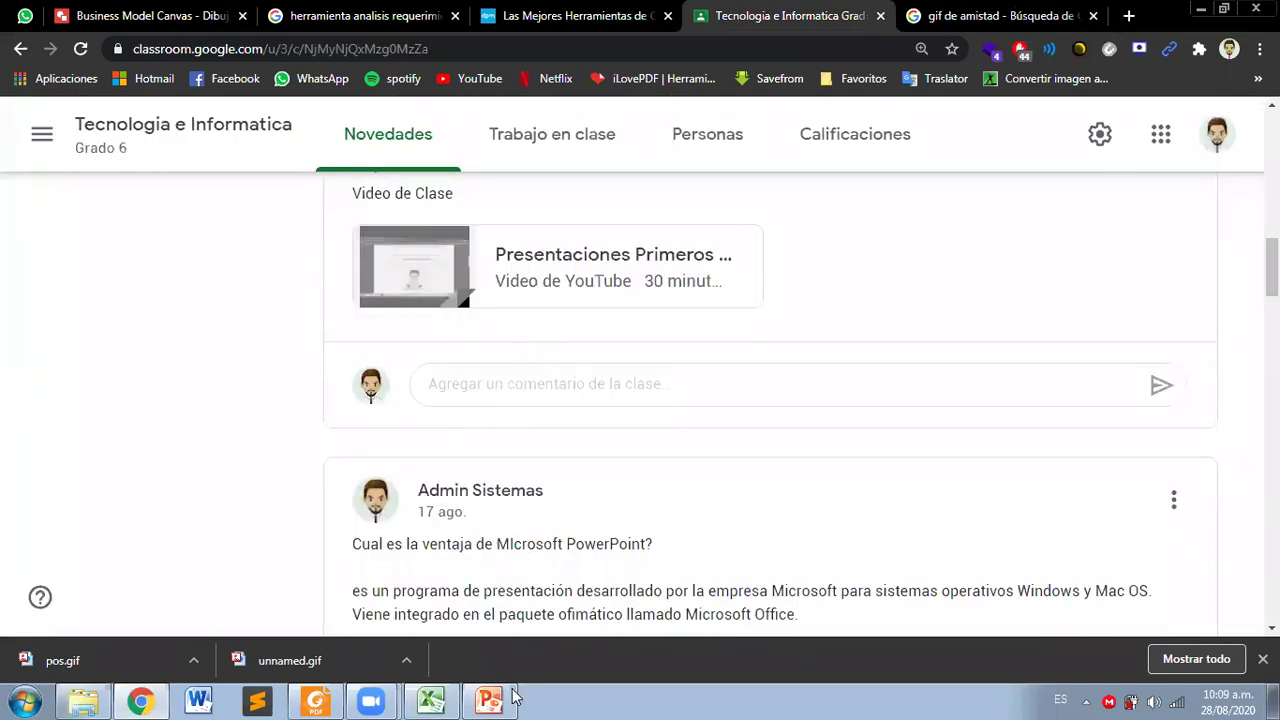
Step: Review page 2 of the 5.entornodepowerpoint.pdf presentation-steps guide in Google Classroom, then close it
{"action": "left_click", "coordinate": [507, 699]}
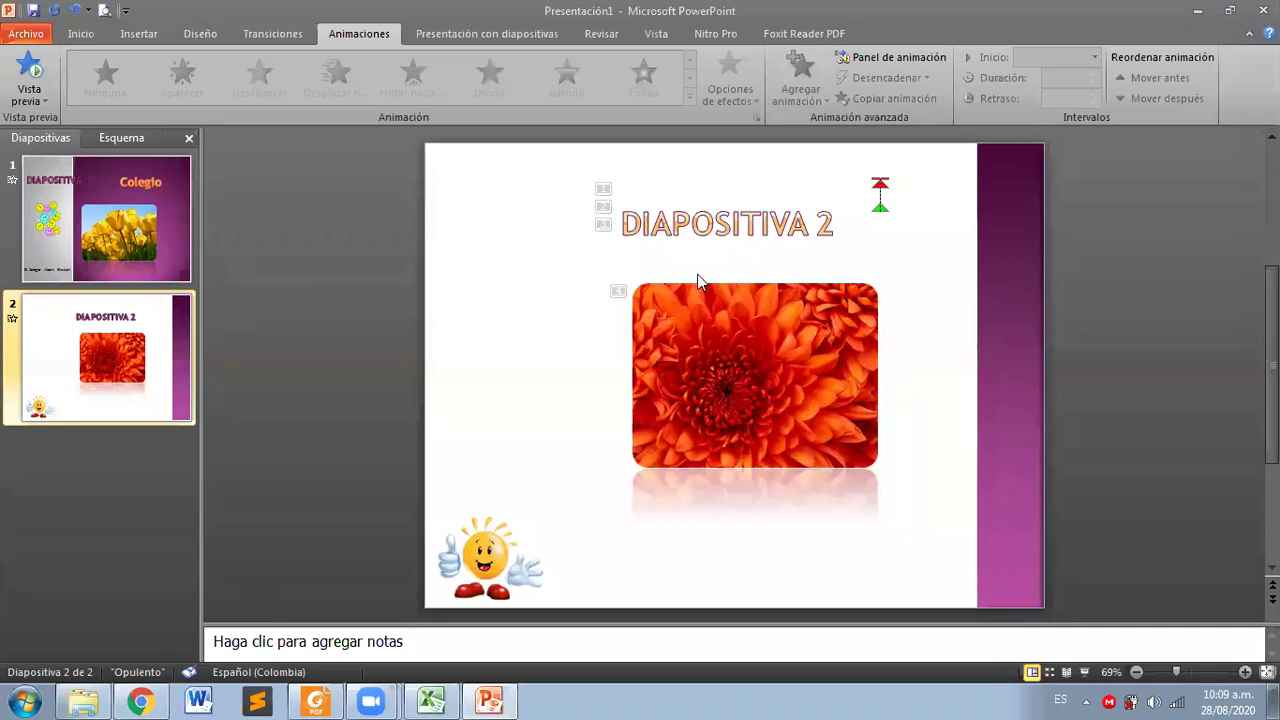
{"action": "key", "text": "alt+Tab"}
{"action": "scroll", "coordinate": [566, 443], "scroll_direction": "down", "scroll_amount": 4}
{"action": "left_click", "coordinate": [566, 443]}
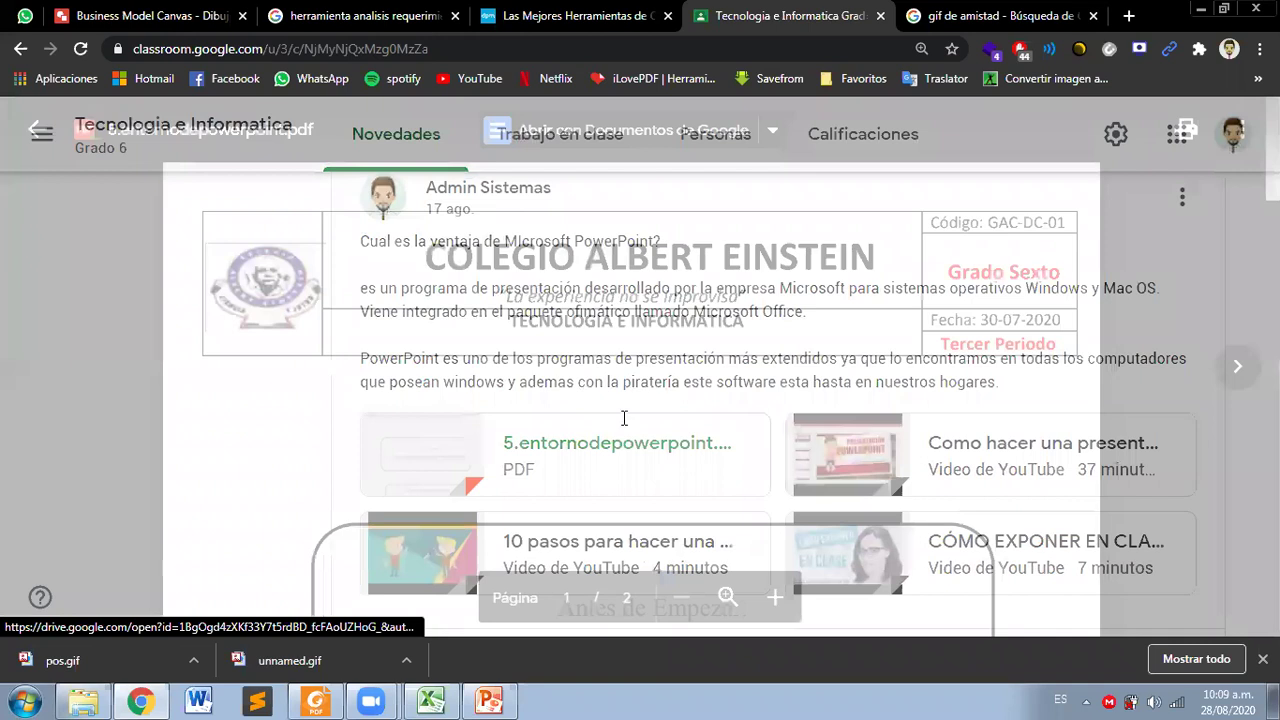
{"action": "scroll", "coordinate": [624, 418], "scroll_direction": "down", "scroll_amount": 5}
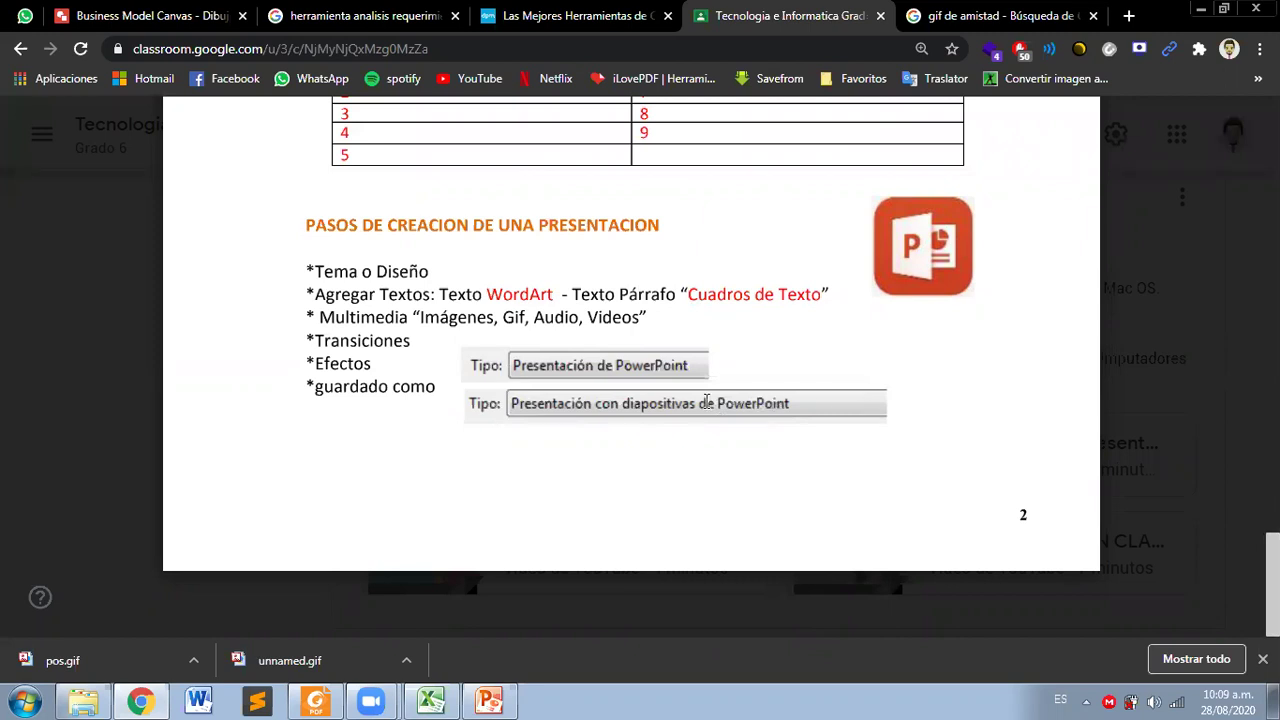
{"action": "key", "text": "Escape"}
{"action": "scroll", "coordinate": [414, 414], "scroll_direction": "down", "scroll_amount": 3}
Step: Start a Save As, look over the file type list, then cancel
{"action": "left_click", "coordinate": [489, 700]}
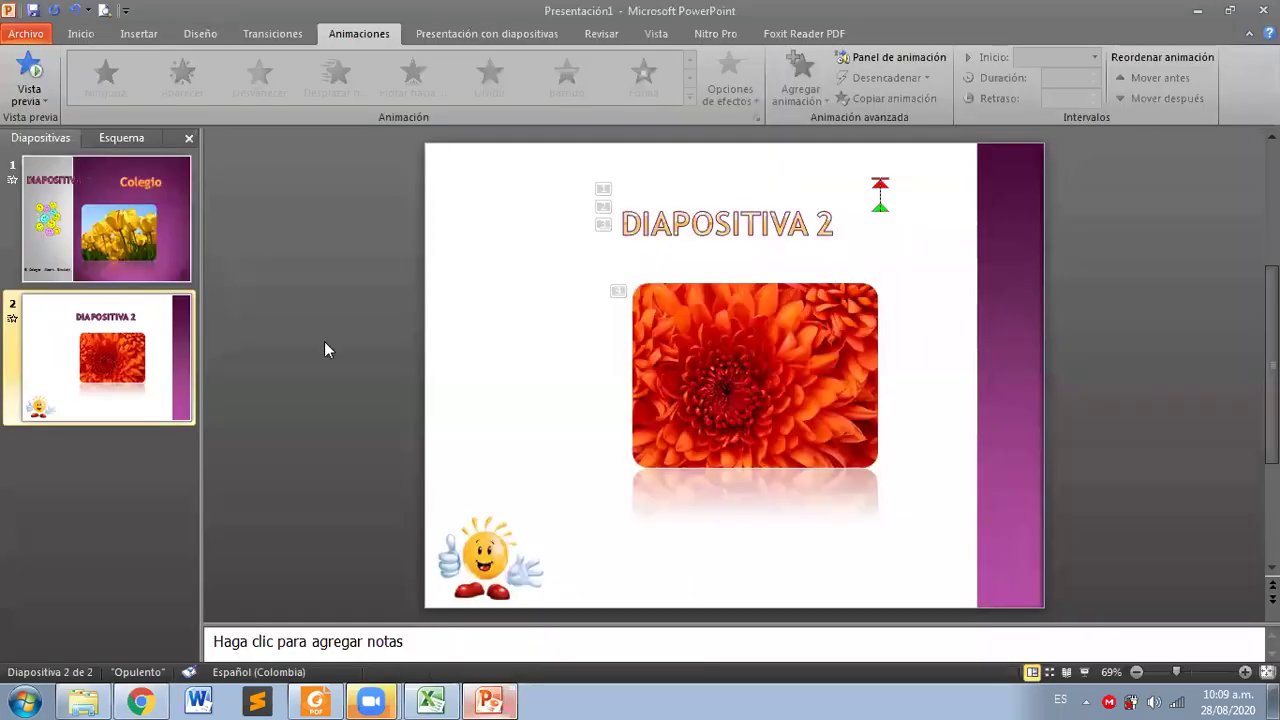
{"action": "left_click", "coordinate": [28, 35]}
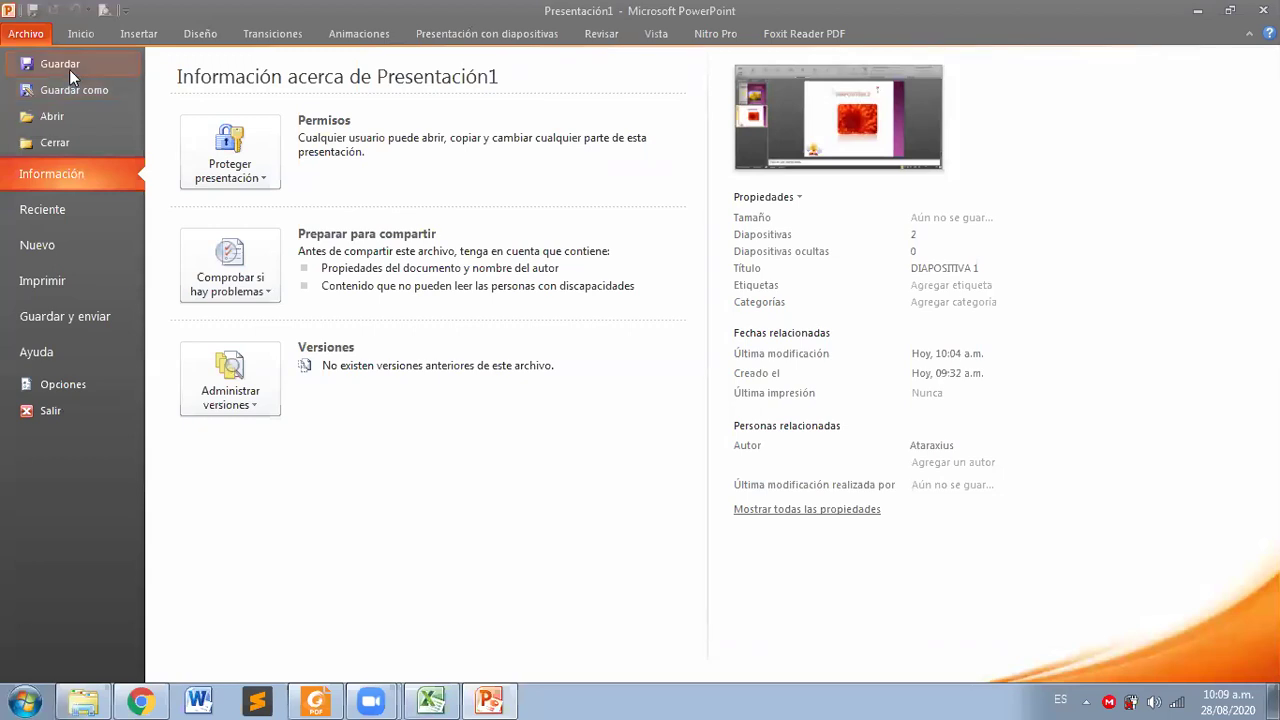
{"action": "left_click", "coordinate": [69, 69]}
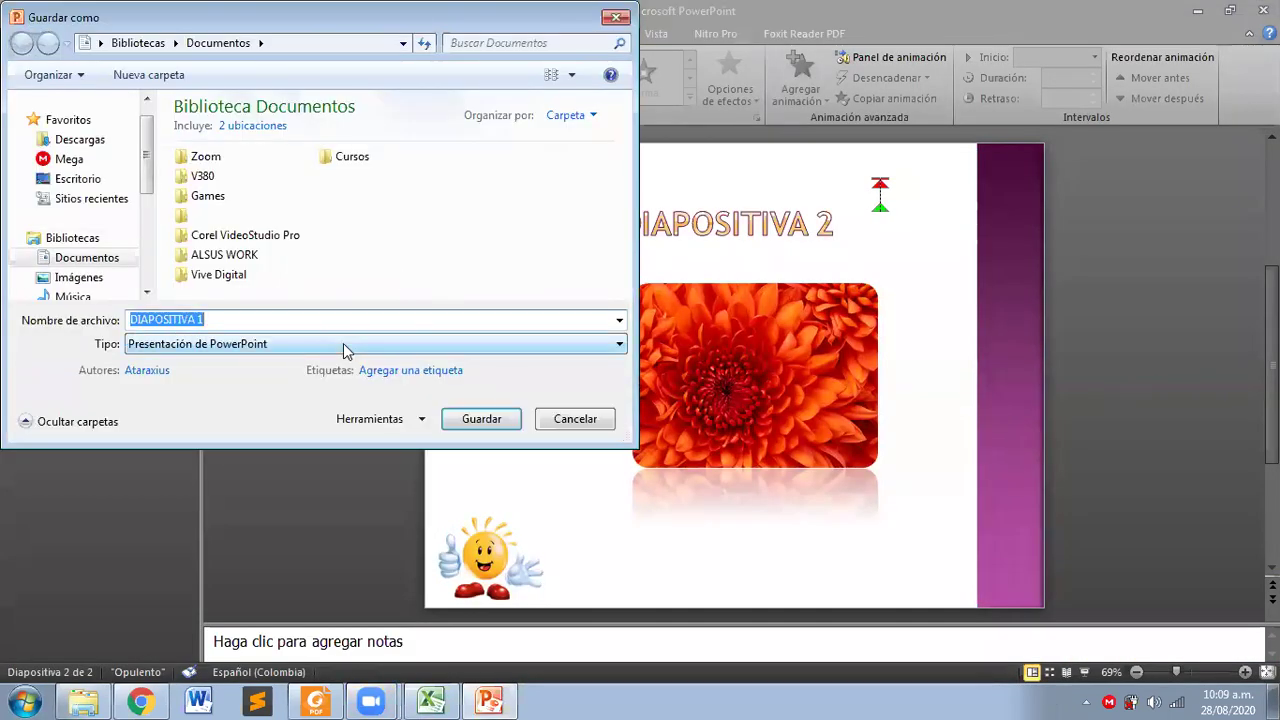
{"action": "left_click", "coordinate": [160, 345]}
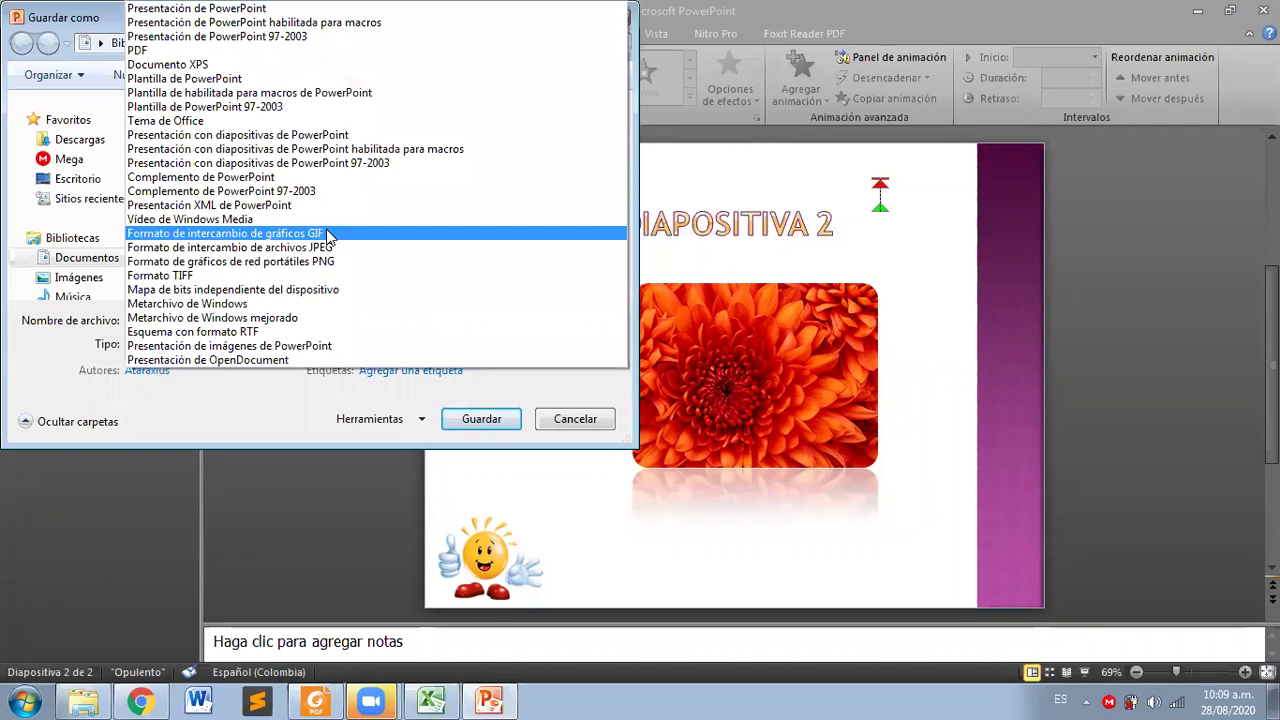
{"action": "left_click", "coordinate": [240, 543]}
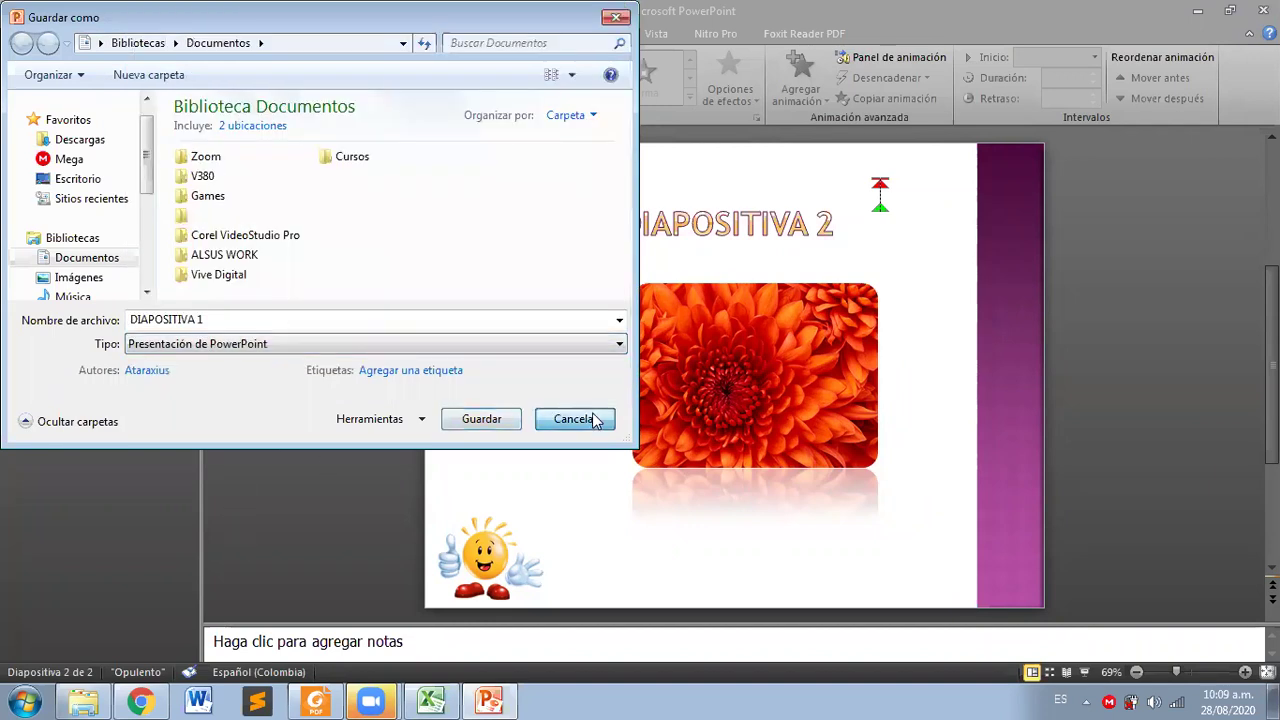
{"action": "left_click", "coordinate": [574, 419]}
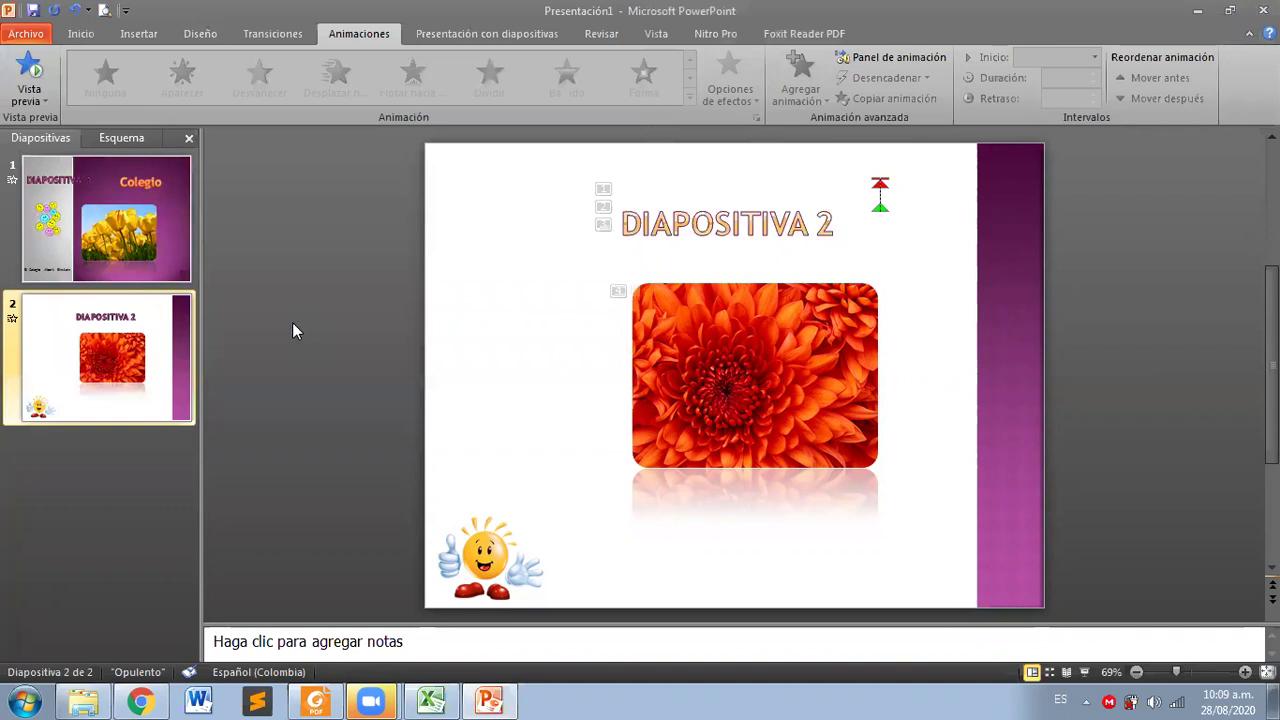
Step: Save the presentation as 'DIAPOSITIVA 1', a PowerPoint slide show, in Descargas
{"action": "left_click", "coordinate": [28, 35]}
{"action": "left_click", "coordinate": [108, 90]}
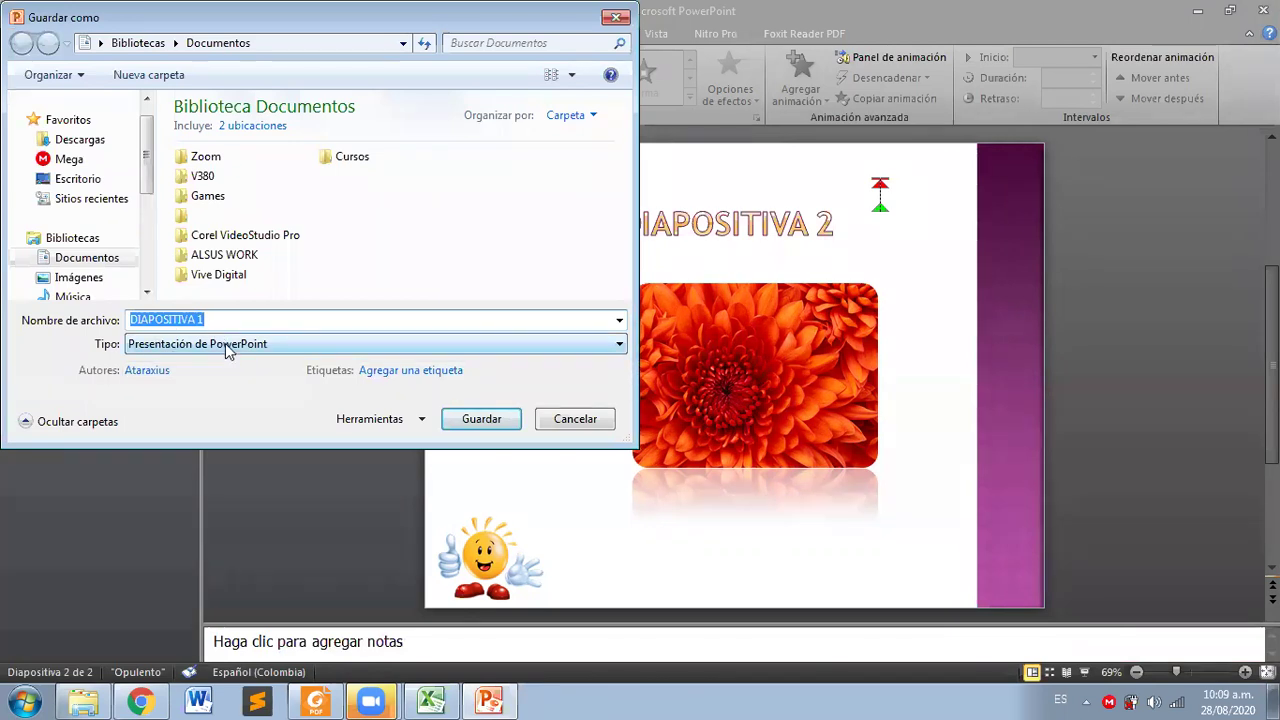
{"action": "left_click", "coordinate": [237, 350]}
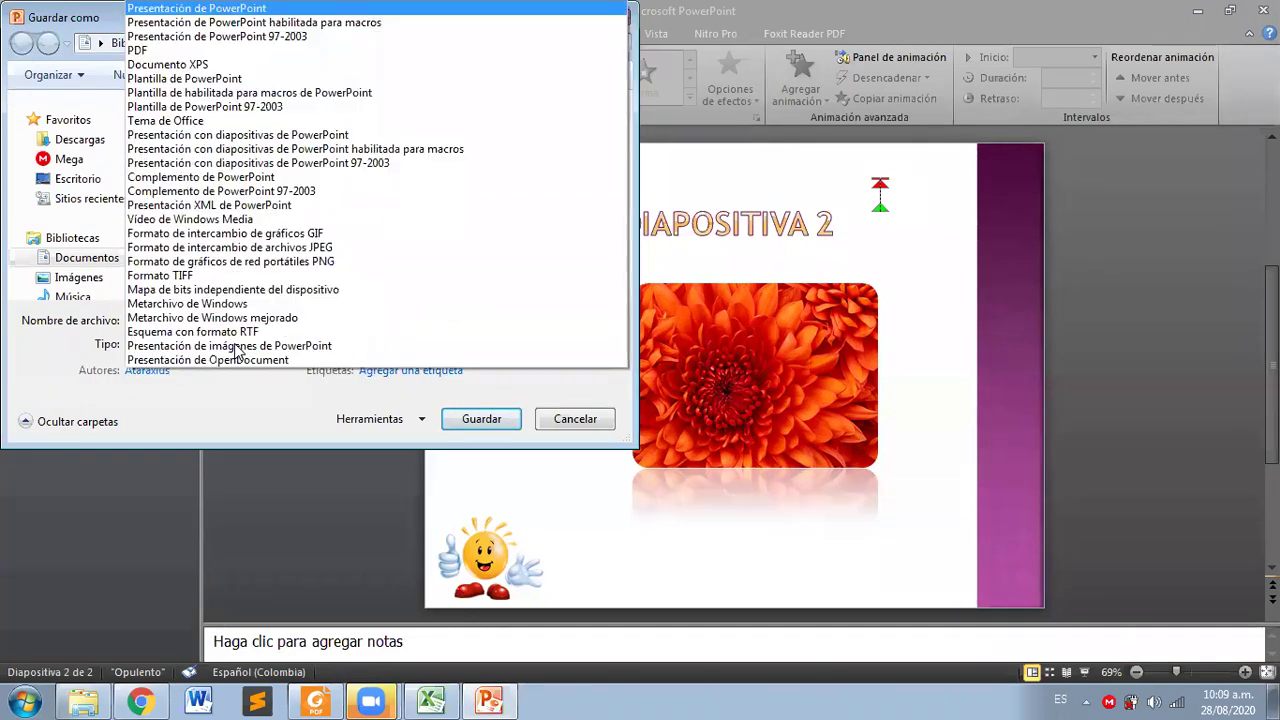
{"action": "left_click", "coordinate": [218, 136]}
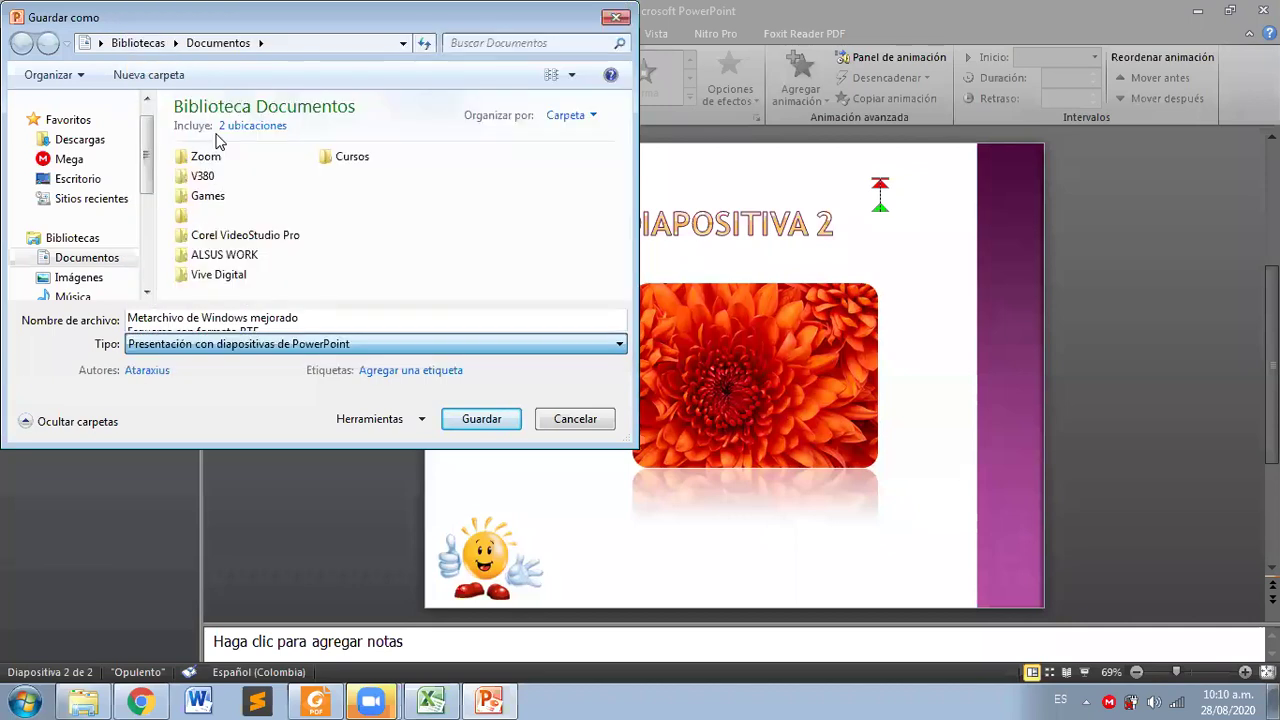
{"action": "left_click", "coordinate": [100, 139]}
{"action": "left_click", "coordinate": [481, 424]}
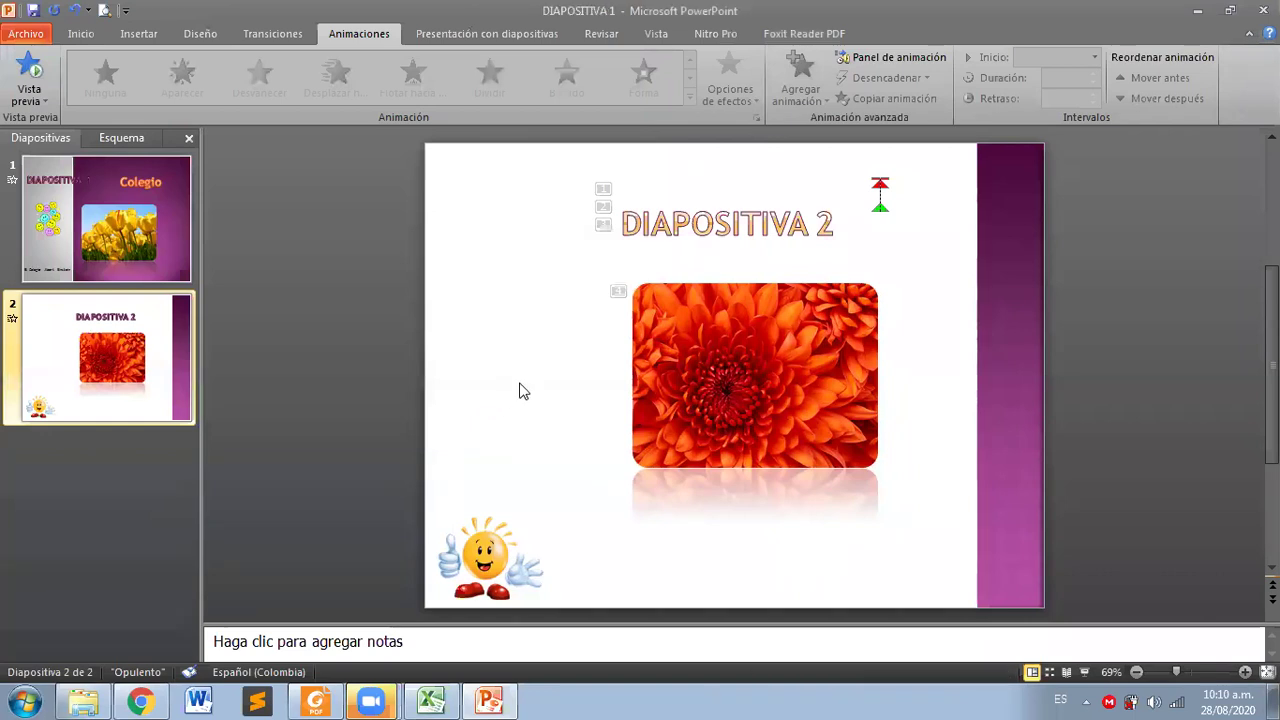
Step: Close PowerPoint and find the 490 KB DIAPOSITIVA 1 file in Explorer's Descargas folder
{"action": "left_click", "coordinate": [1263, 10]}
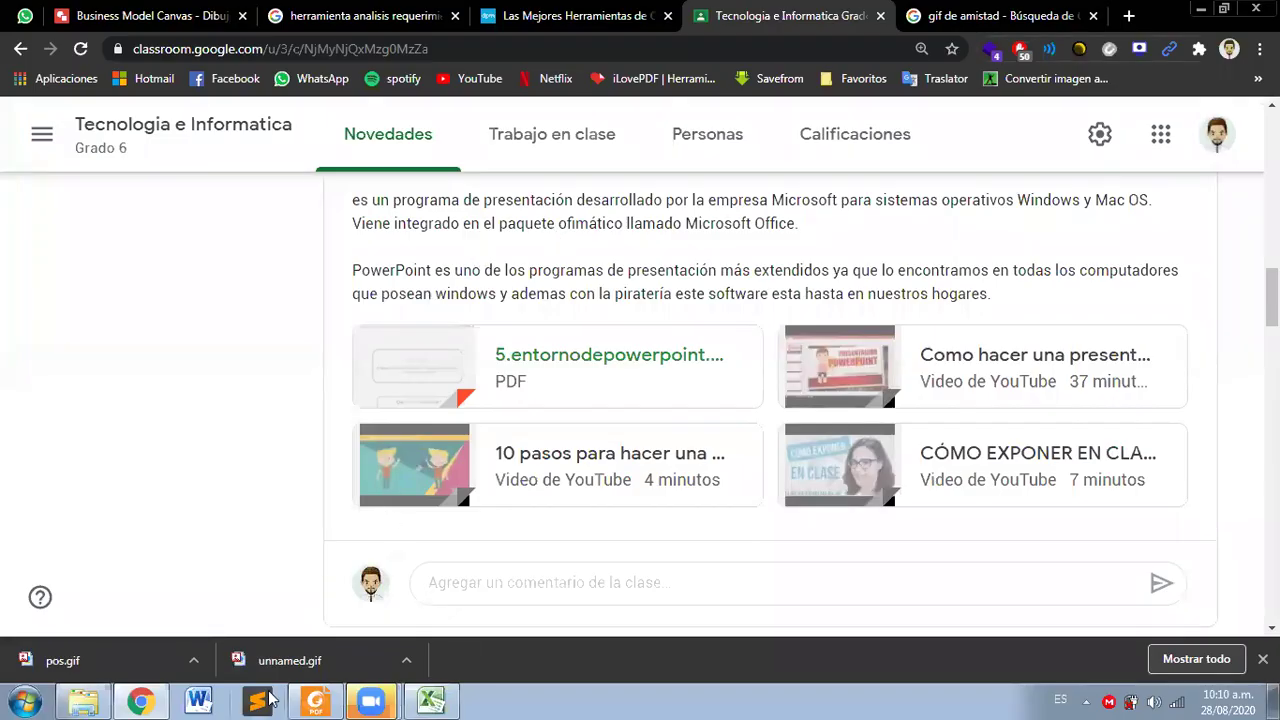
{"action": "left_click", "coordinate": [373, 699]}
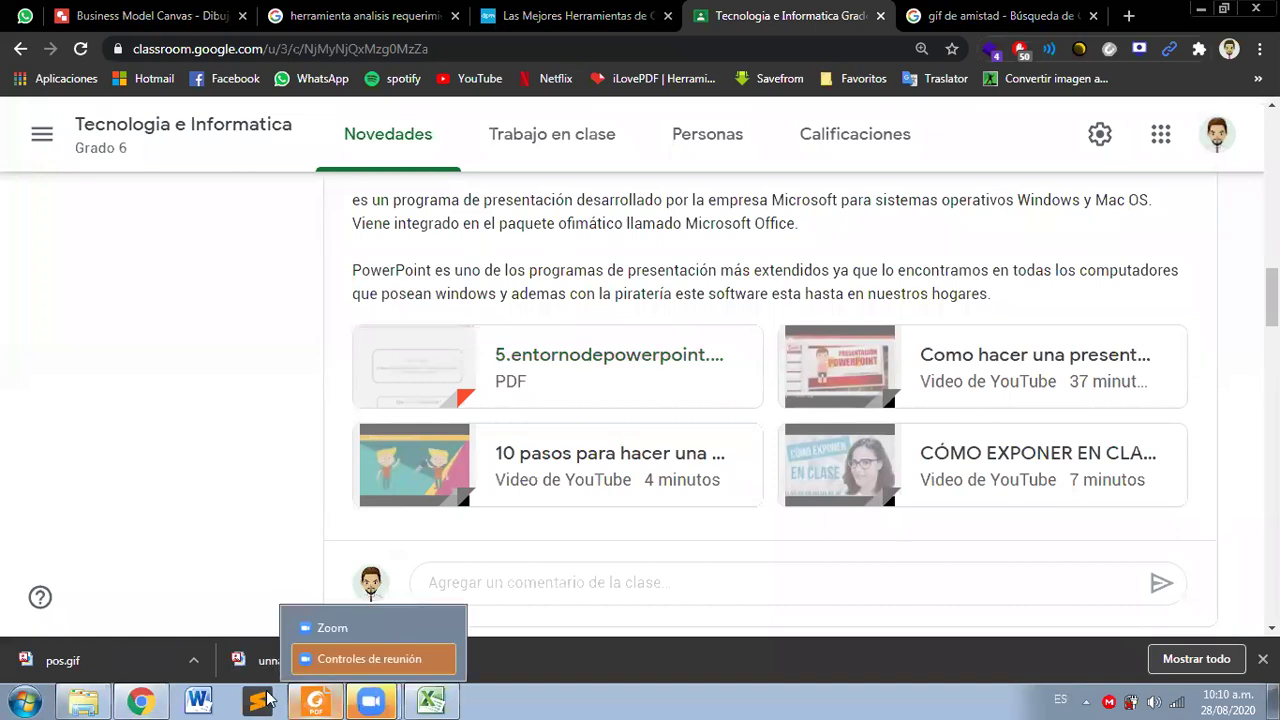
{"action": "left_click", "coordinate": [84, 700]}
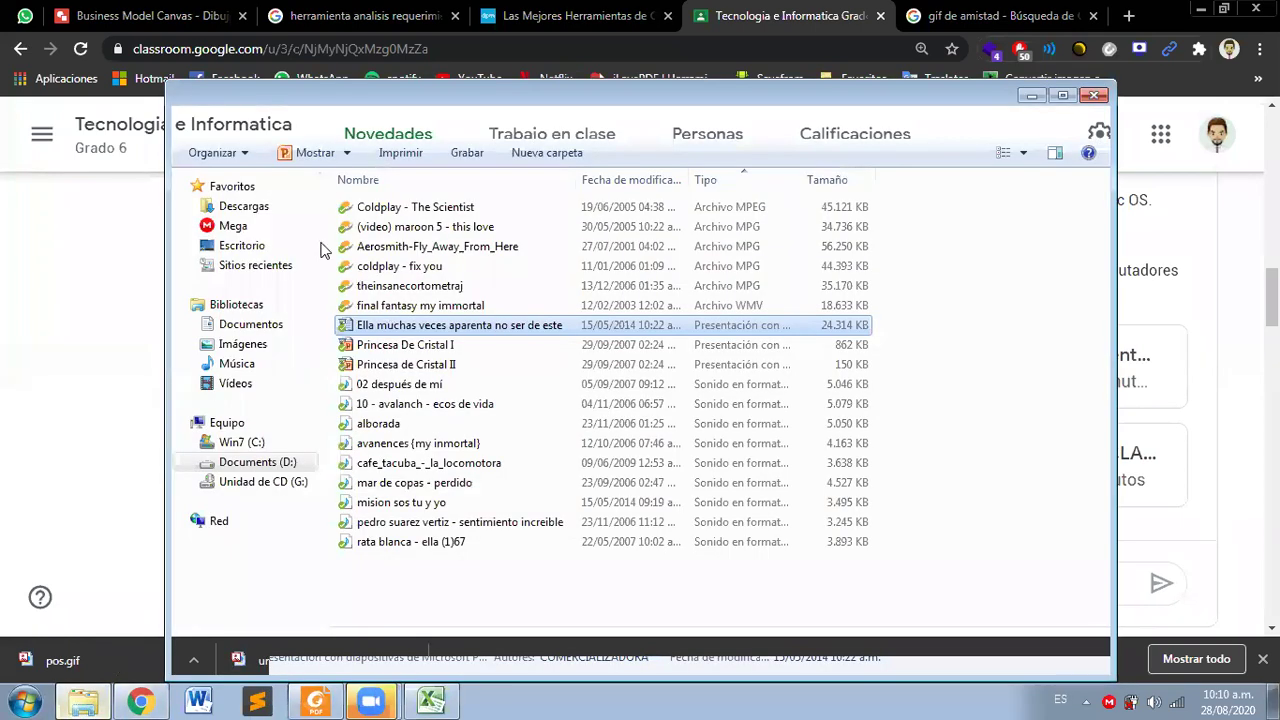
{"action": "left_click", "coordinate": [273, 212]}
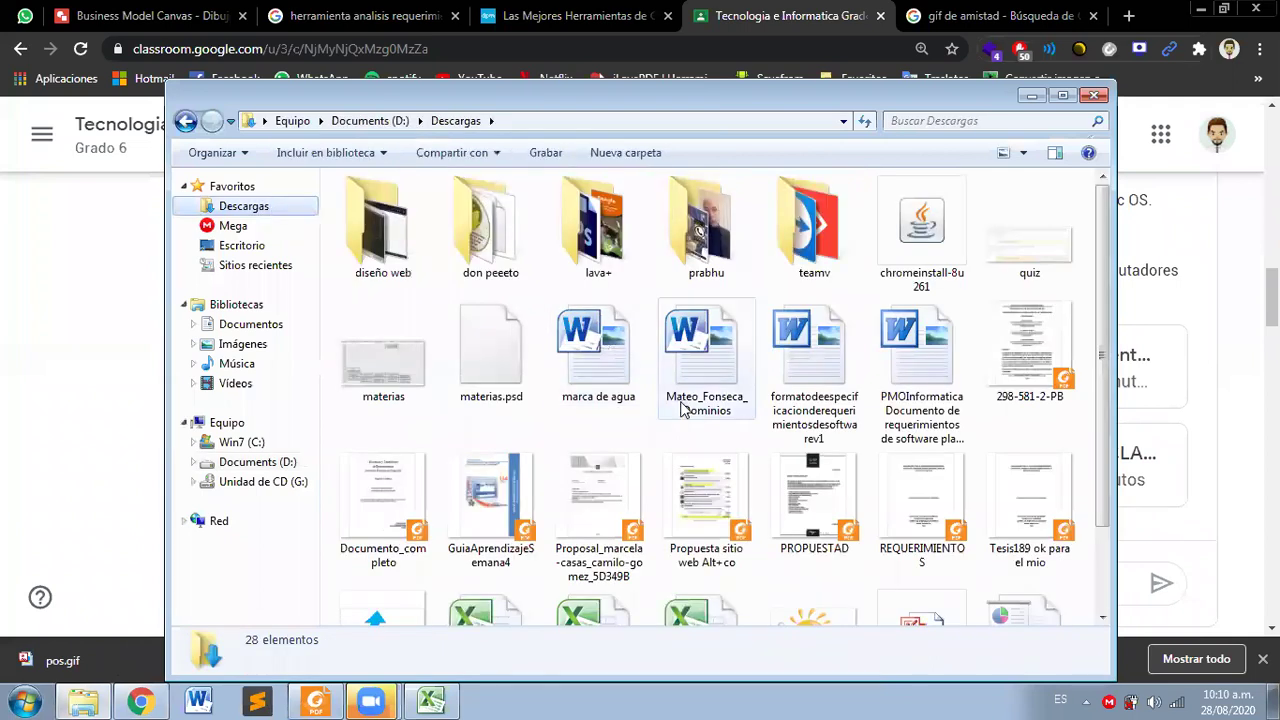
{"action": "left_click", "coordinate": [793, 478]}
{"action": "scroll", "coordinate": [793, 478], "scroll_direction": "down", "scroll_amount": 2}
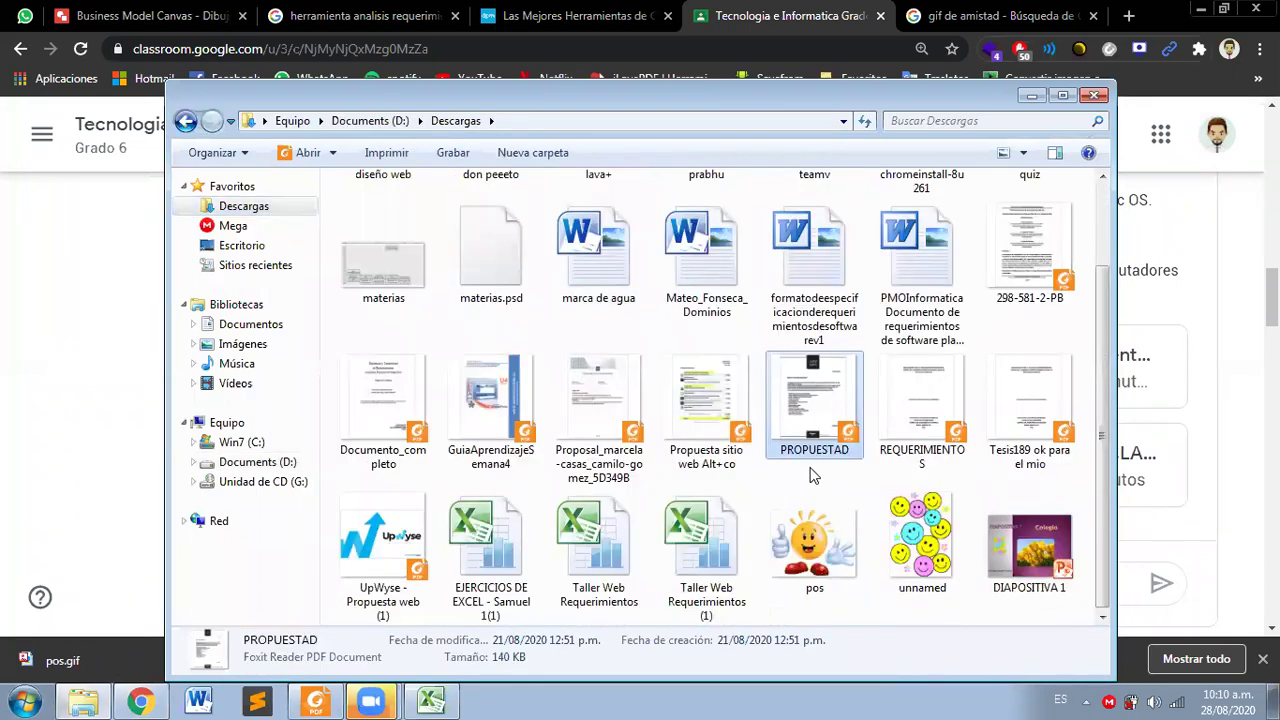
{"action": "left_click", "coordinate": [1020, 570]}
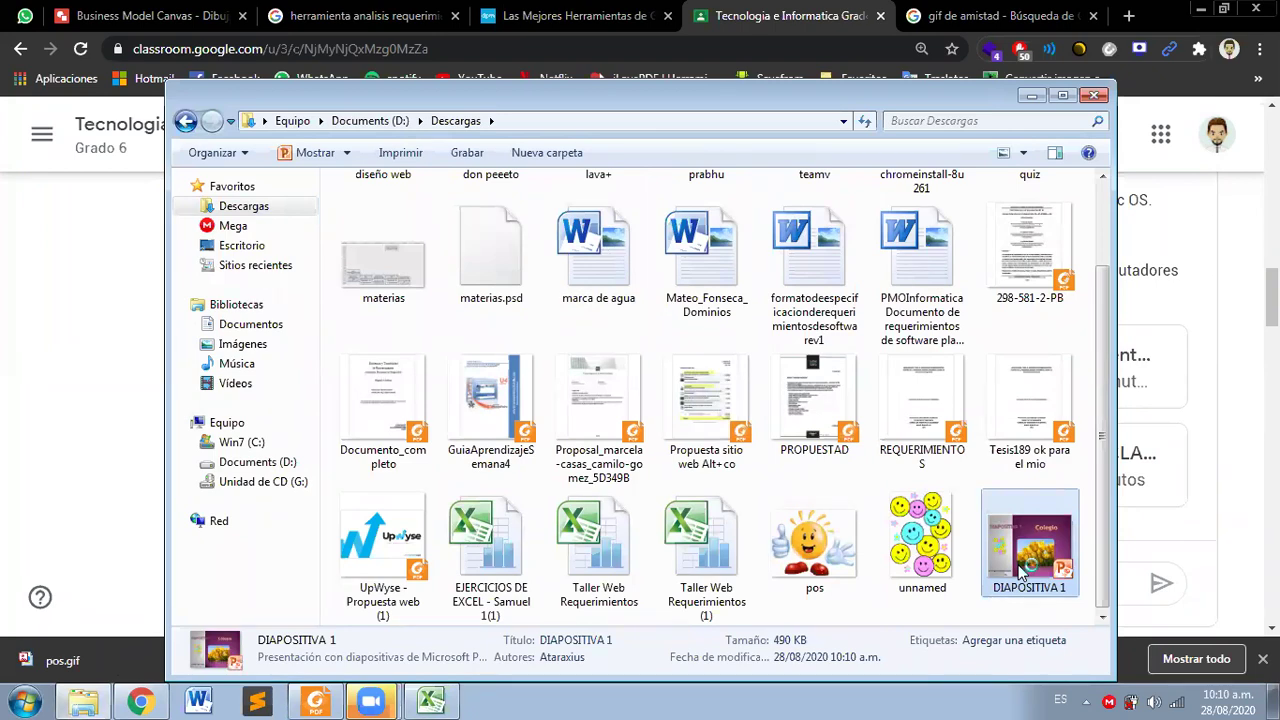
{"action": "double_click", "coordinate": [1020, 570]}
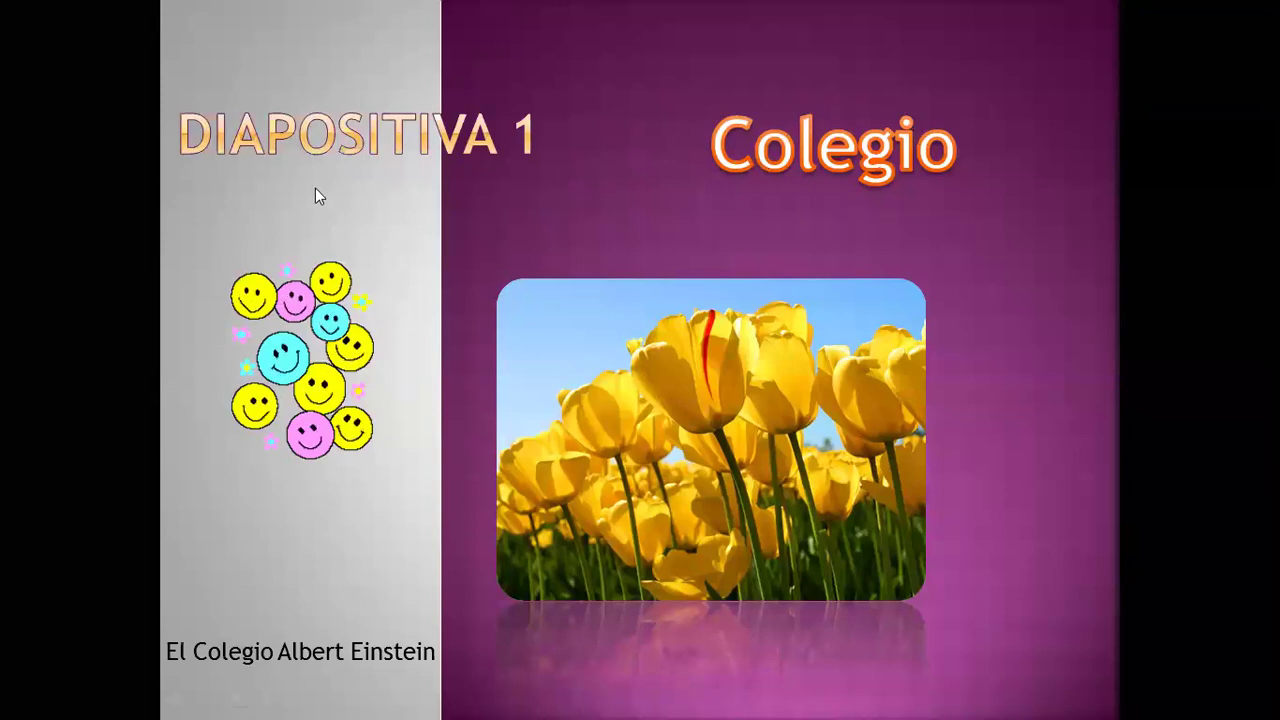
{"action": "left_click", "coordinate": [322, 245]}
{"action": "key", "text": "Escape"}
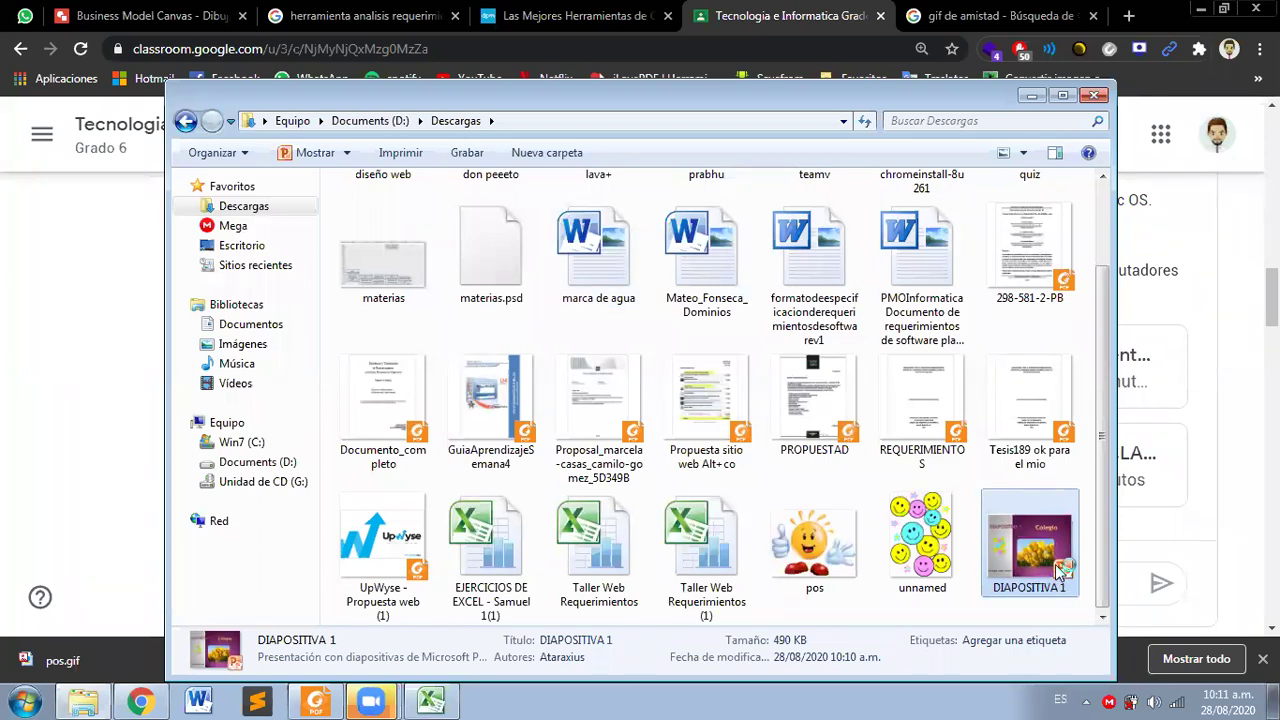
{"action": "double_click", "coordinate": [1062, 568]}
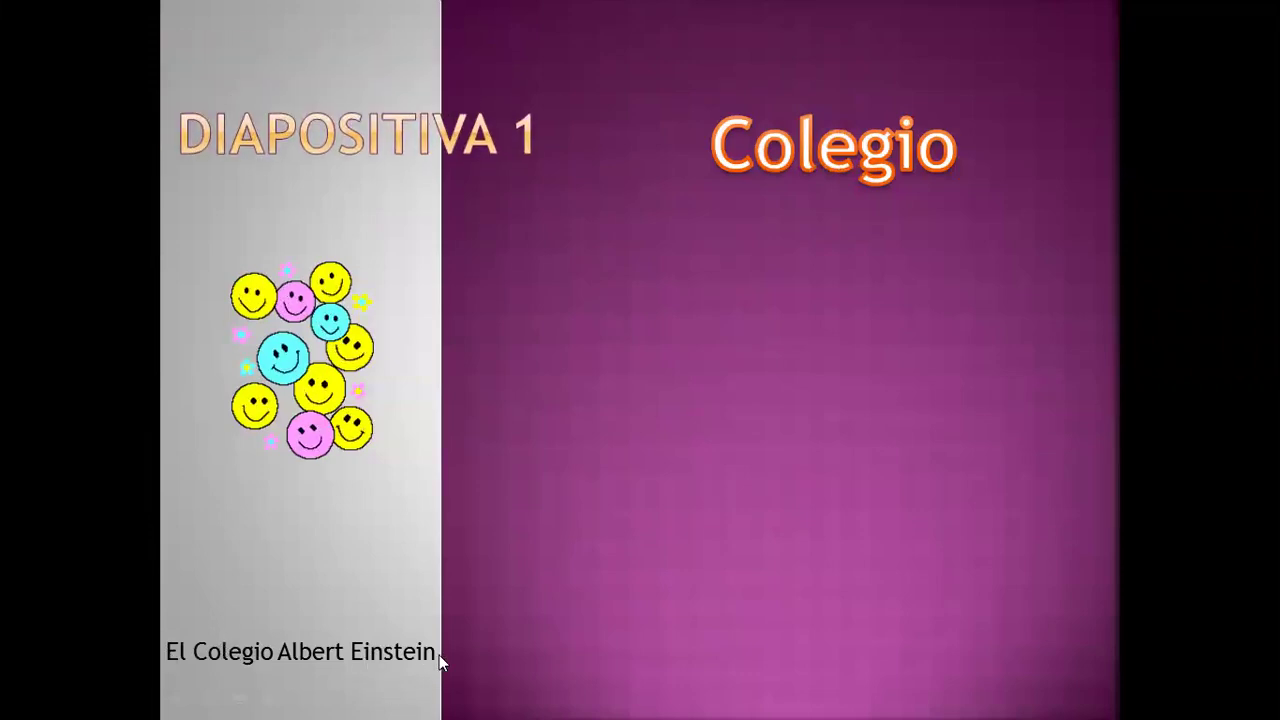
{"action": "left_click", "coordinate": [512, 587]}
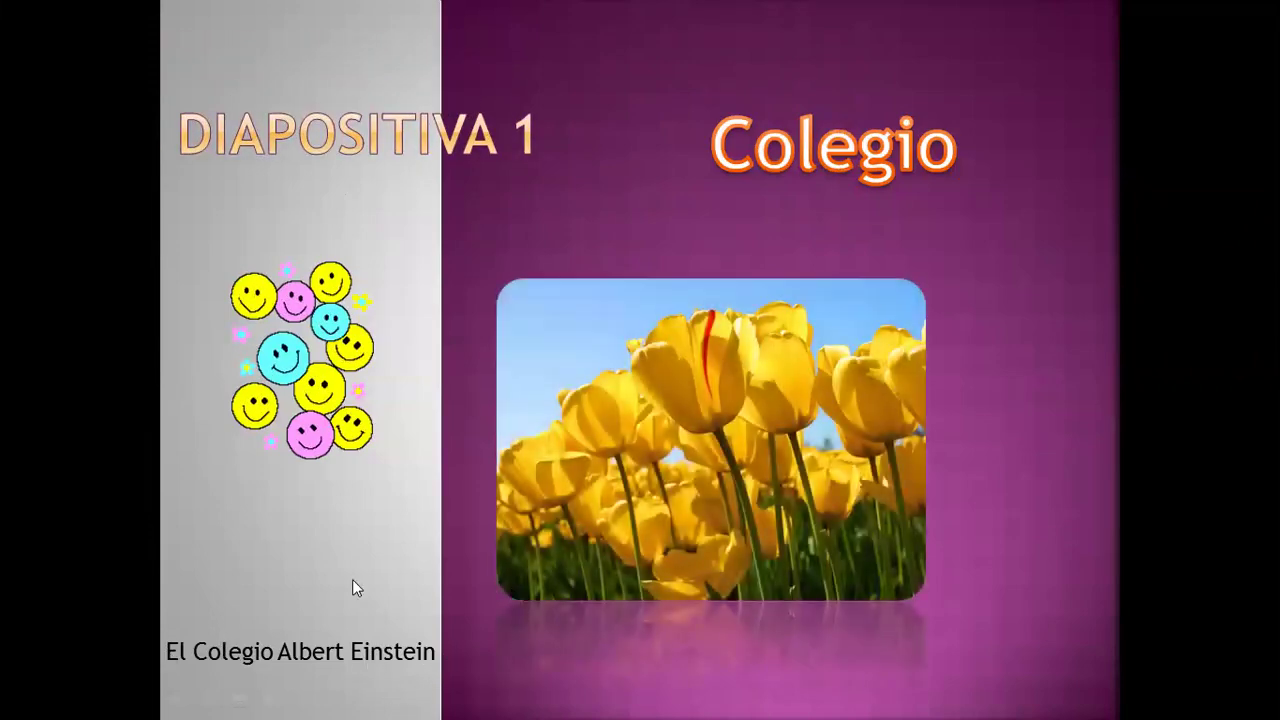
{"action": "scroll", "coordinate": [350, 620], "scroll_direction": "down", "scroll_amount": 1}
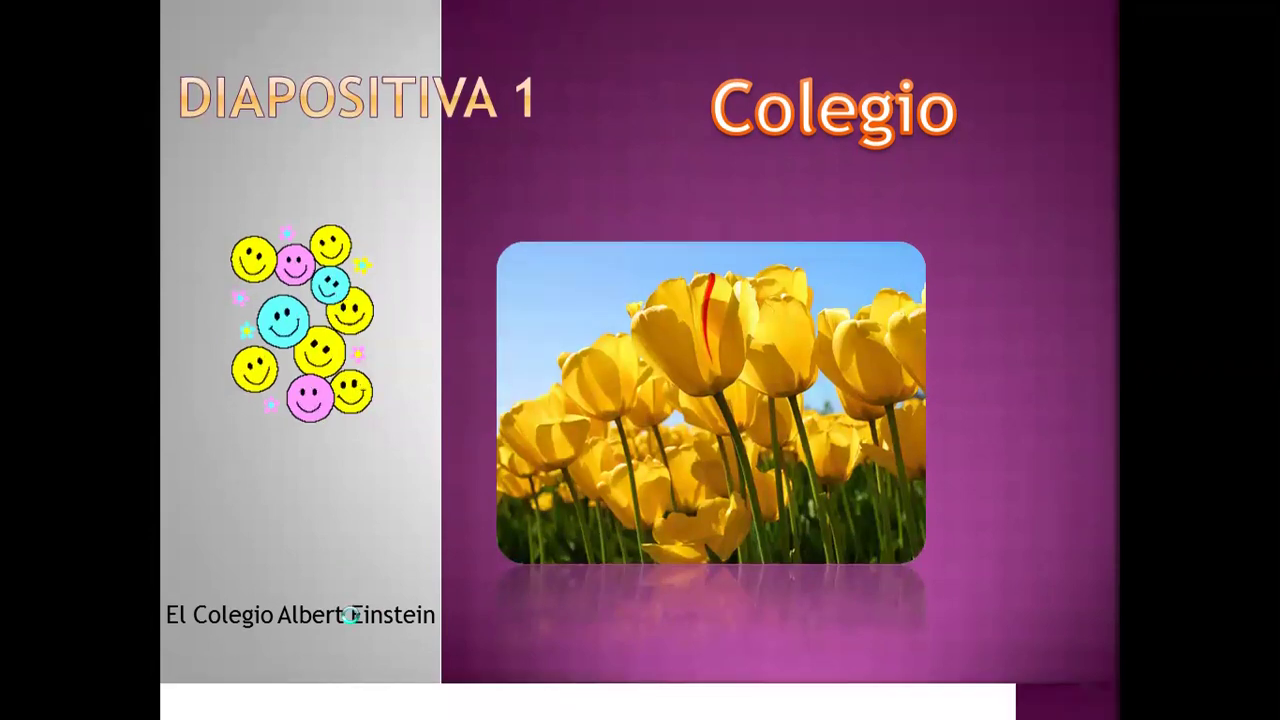
{"action": "scroll", "coordinate": [350, 615], "scroll_direction": "down", "scroll_amount": 5}
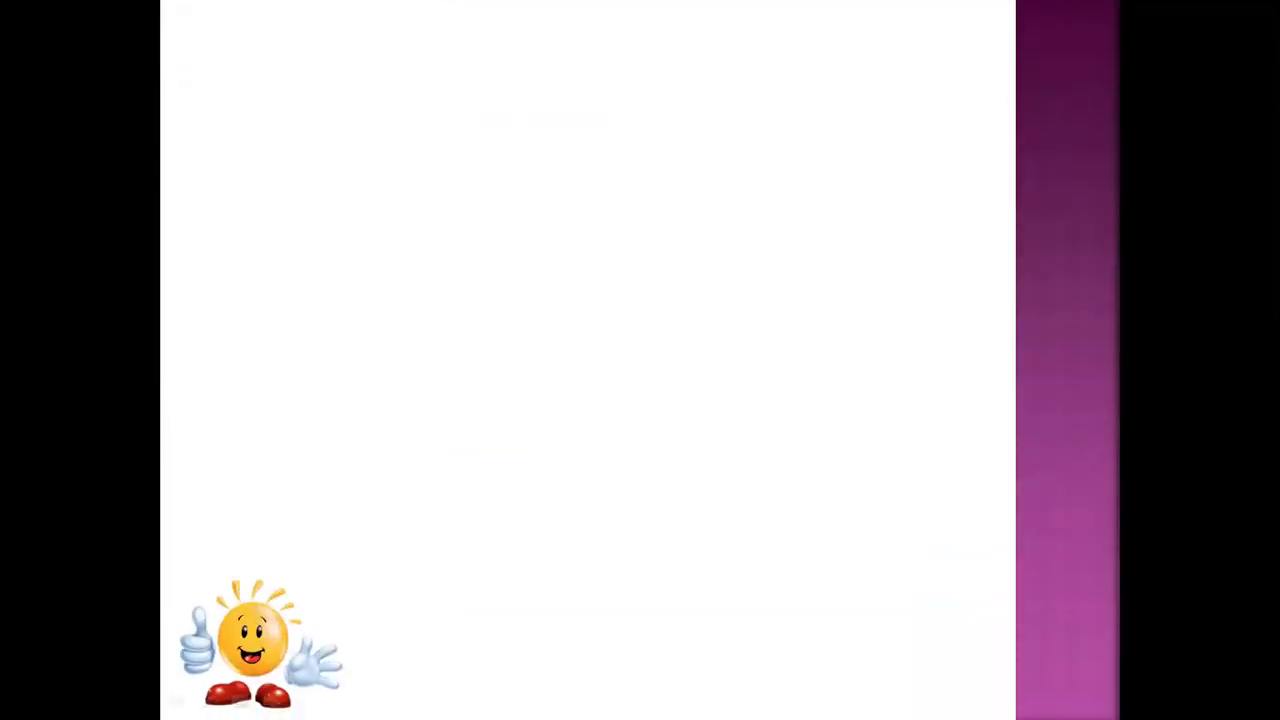
{"action": "key", "text": "Escape"}
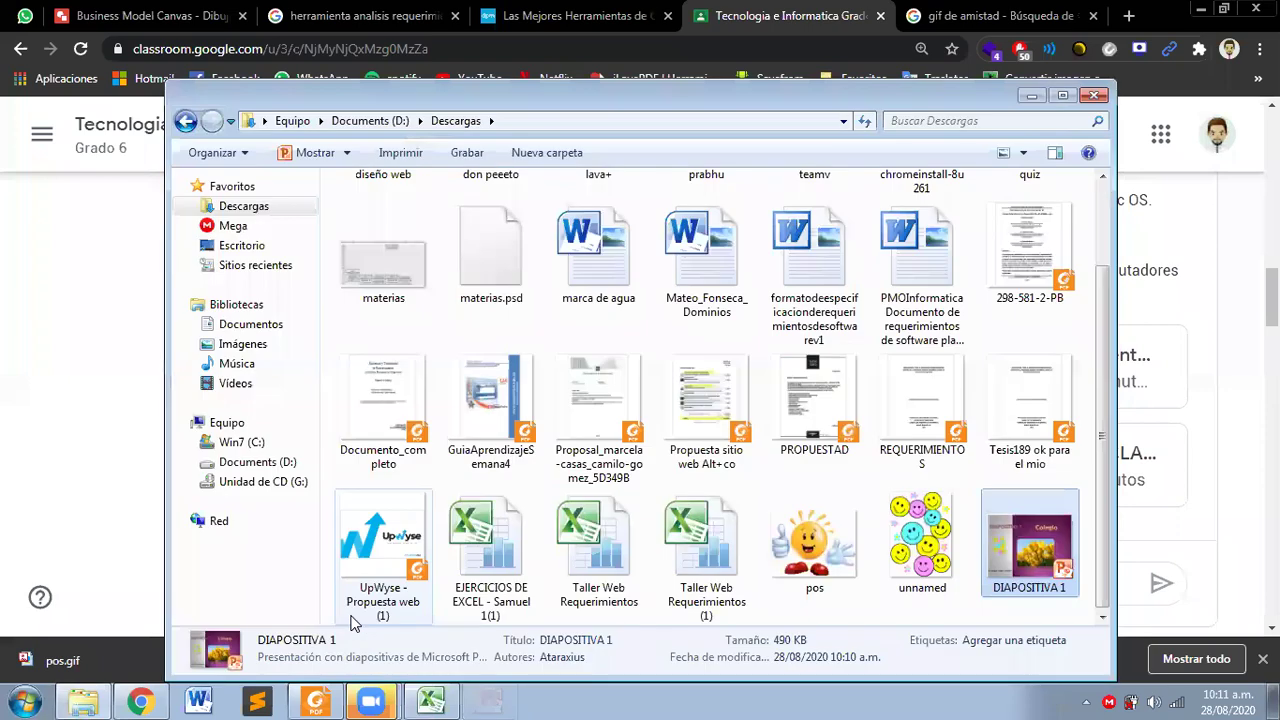
Step: Launch PowerPoint via a 'power' search and open DIAPOSITIVA 1 from Recent, maximized
{"action": "left_click", "coordinate": [4, 696]}
{"action": "type", "text": "power"}
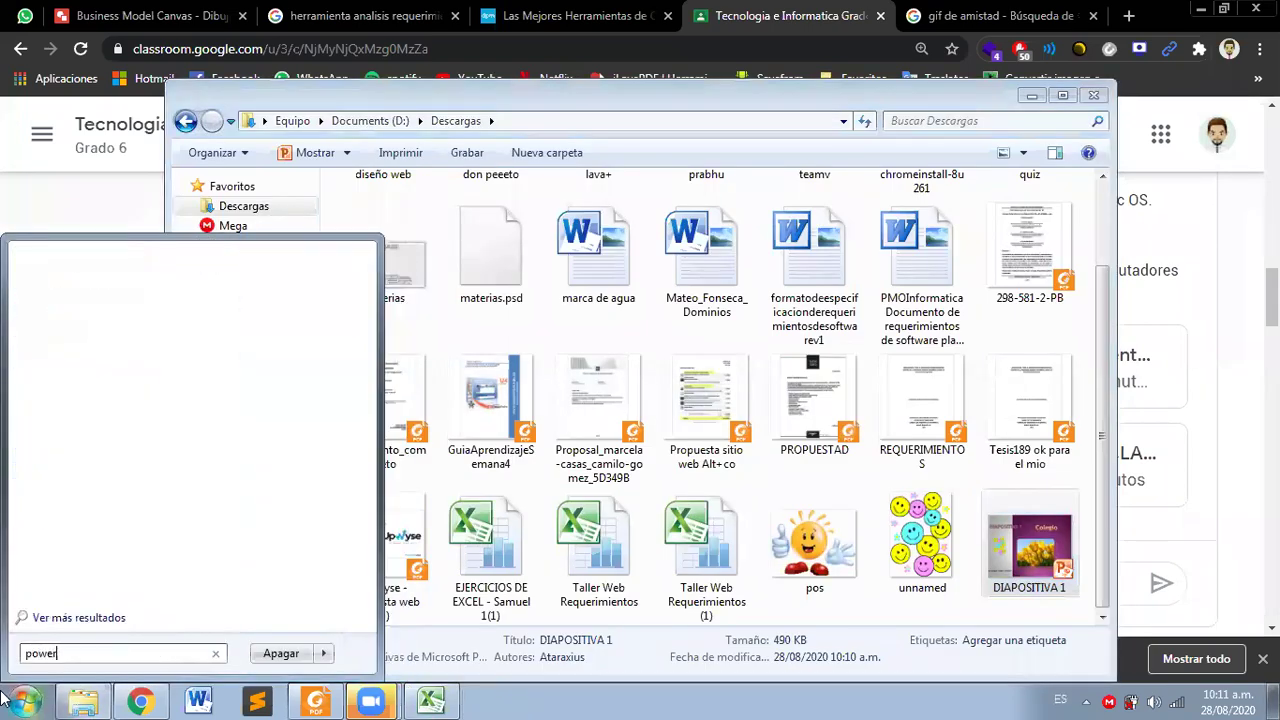
{"action": "key", "text": "Return"}
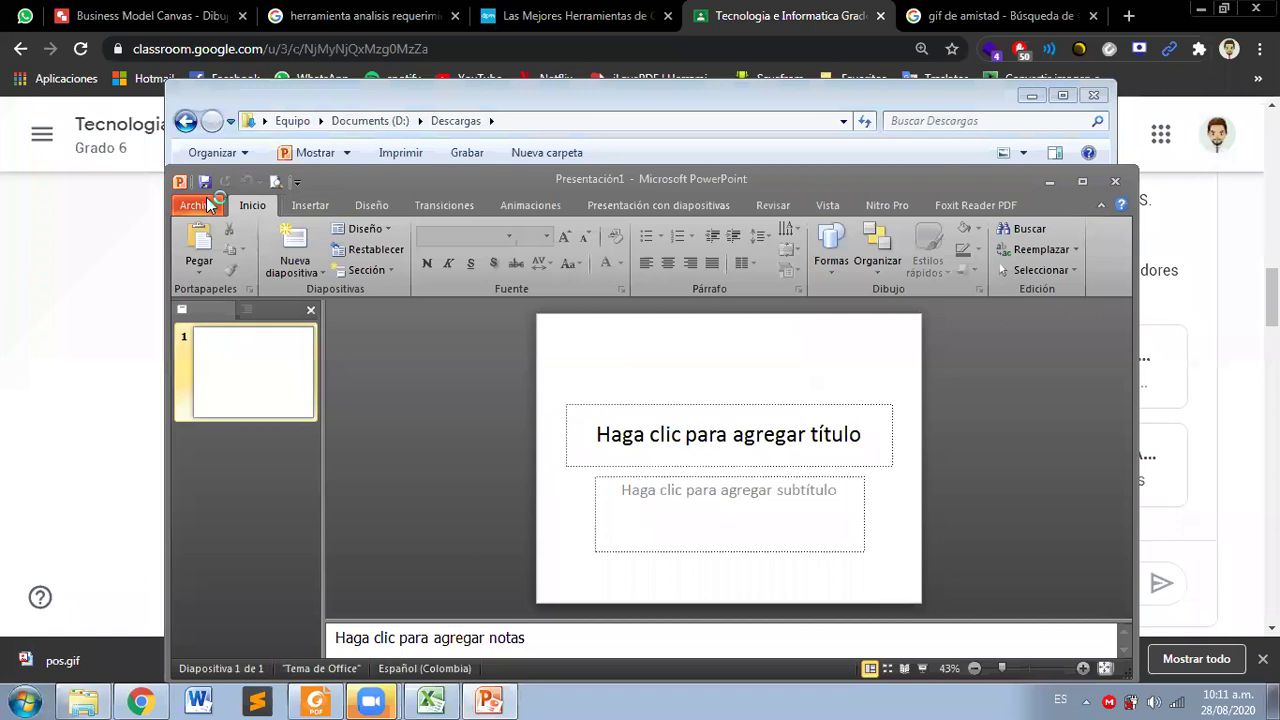
{"action": "left_click", "coordinate": [205, 205]}
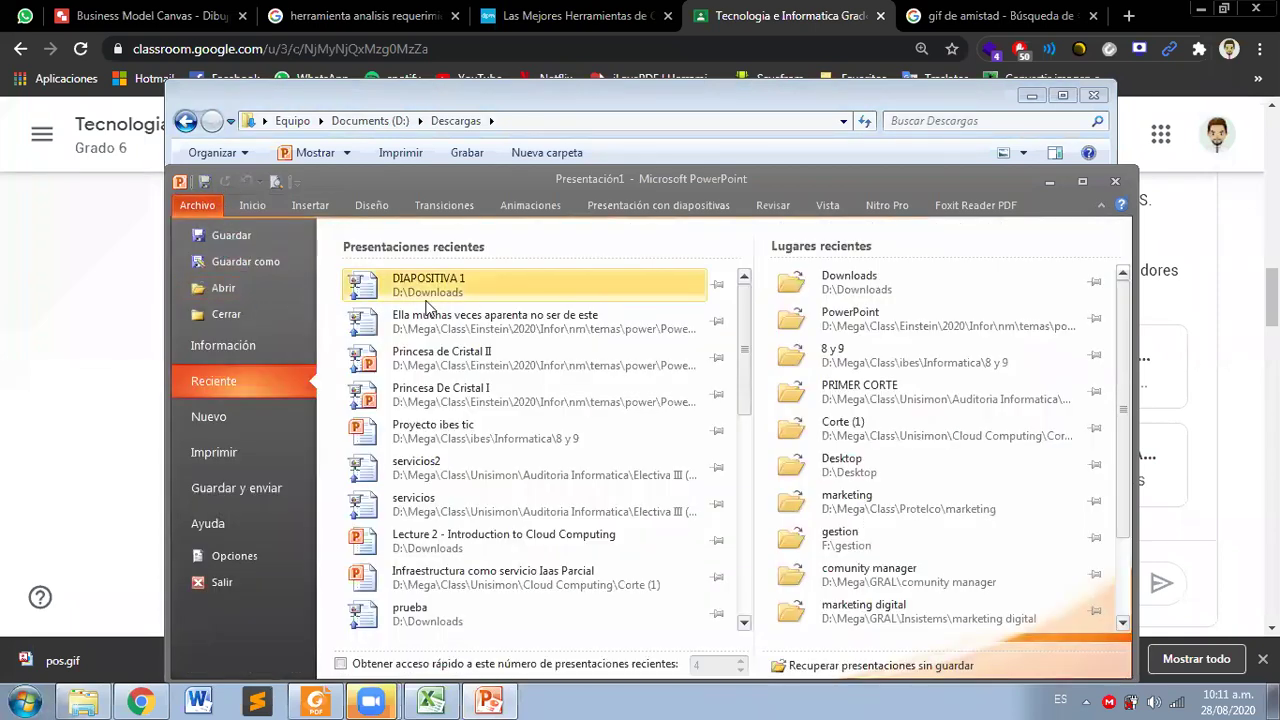
{"action": "left_click", "coordinate": [371, 300]}
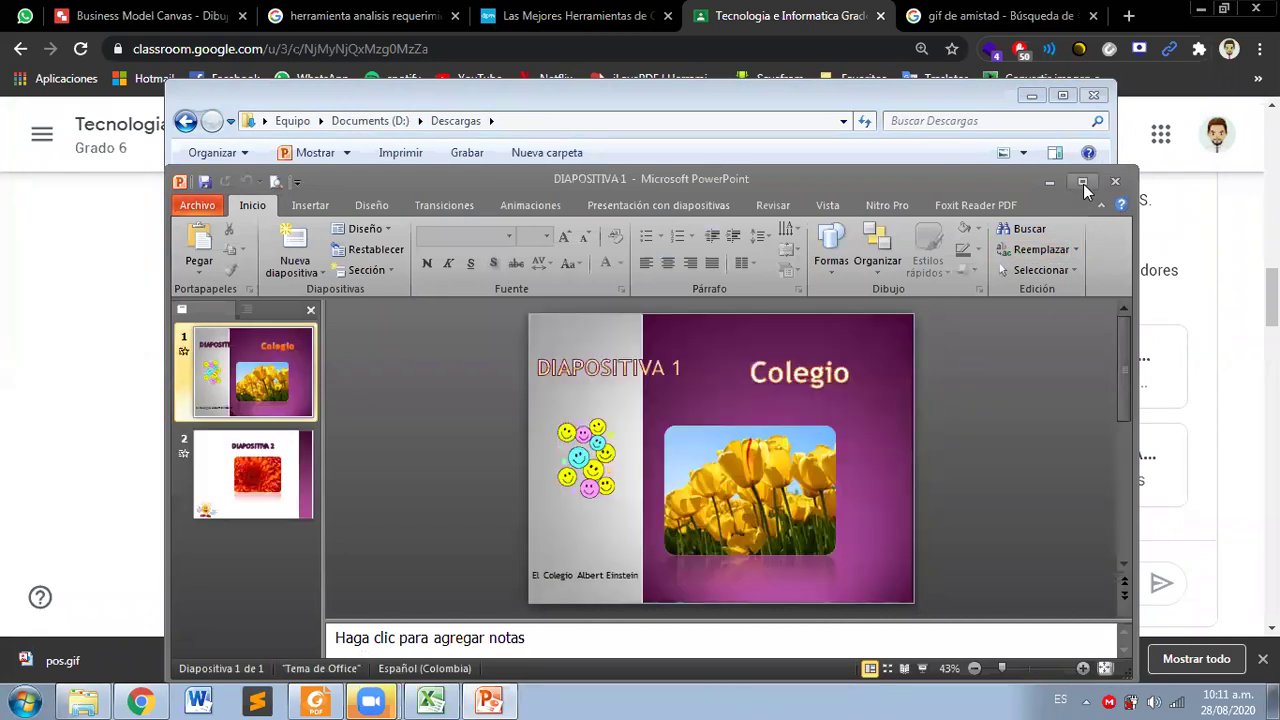
{"action": "left_click", "coordinate": [1082, 181]}
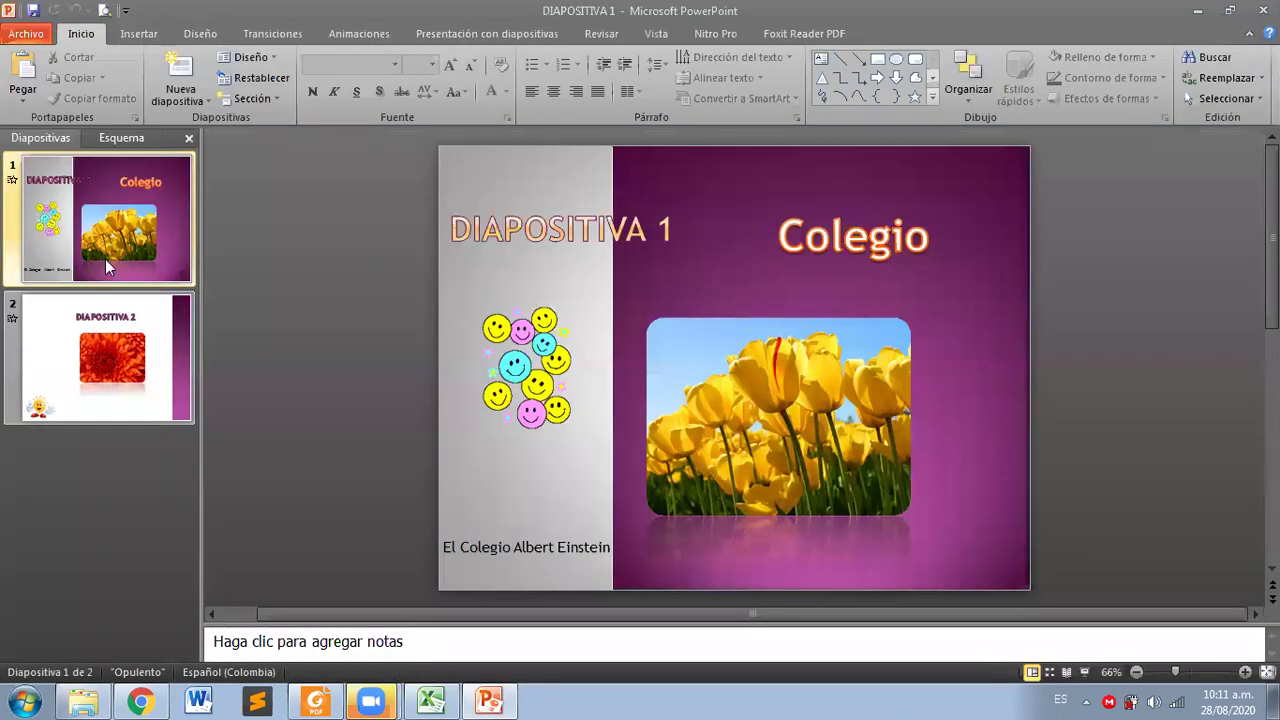
Step: Check slide 2, then return to slide 1's Colegio tulip layout
{"action": "left_click", "coordinate": [105, 357]}
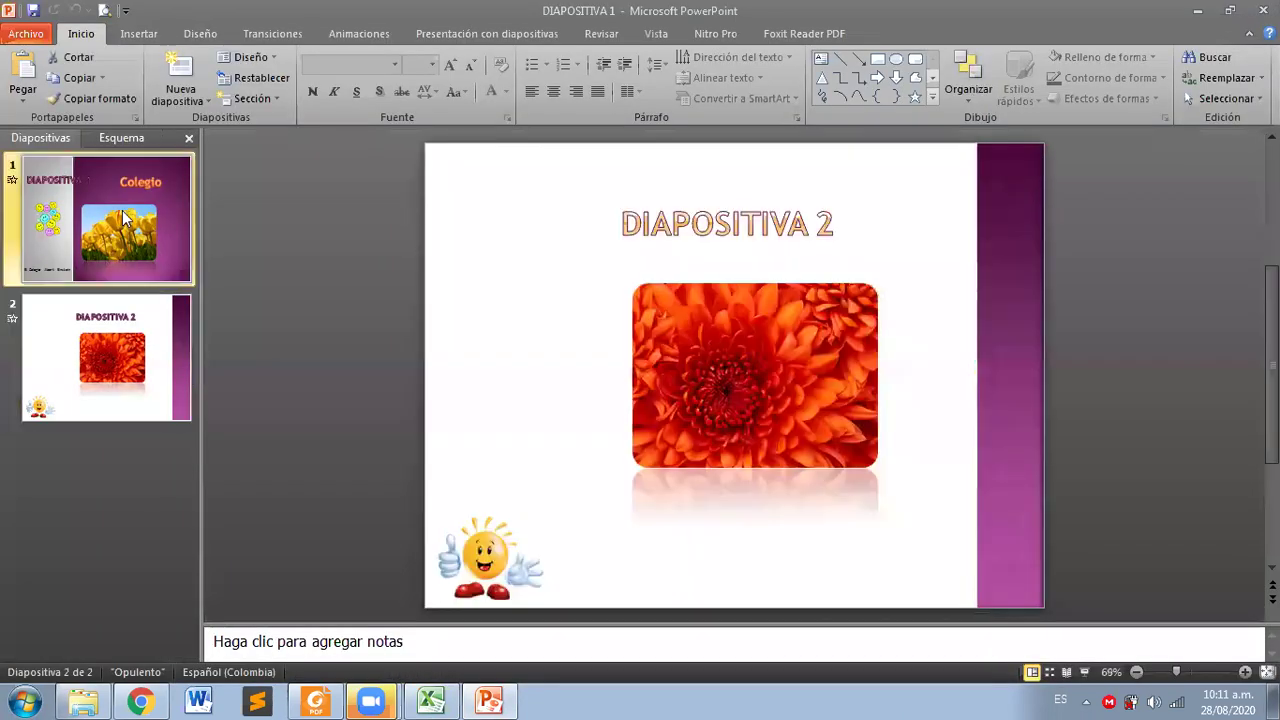
{"action": "left_click", "coordinate": [122, 215]}
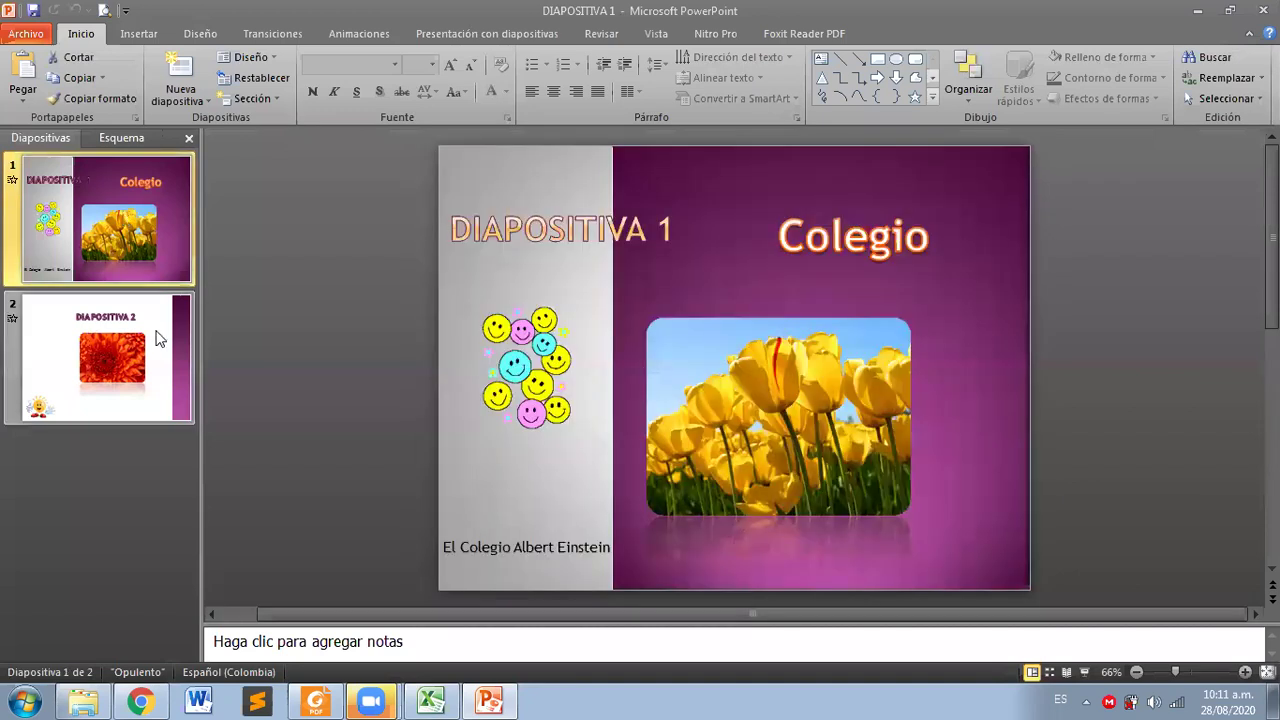
{"action": "left_click", "coordinate": [157, 338]}
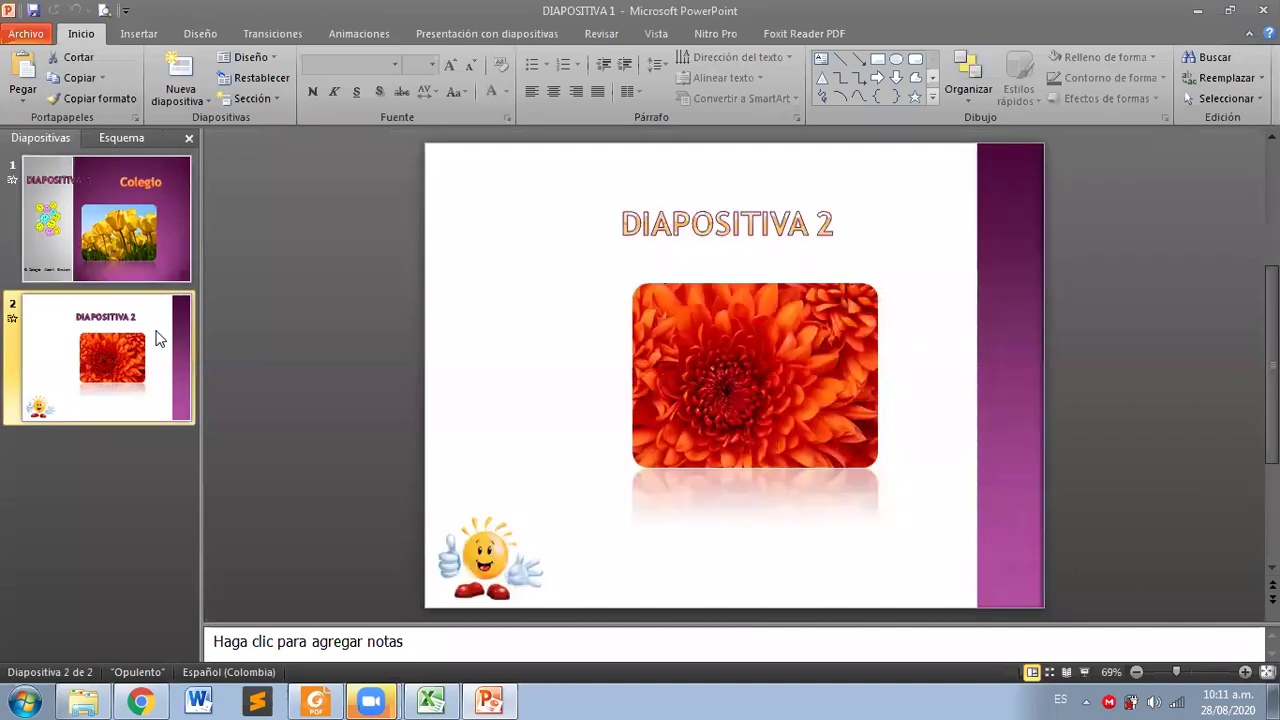
{"action": "left_click", "coordinate": [178, 242]}
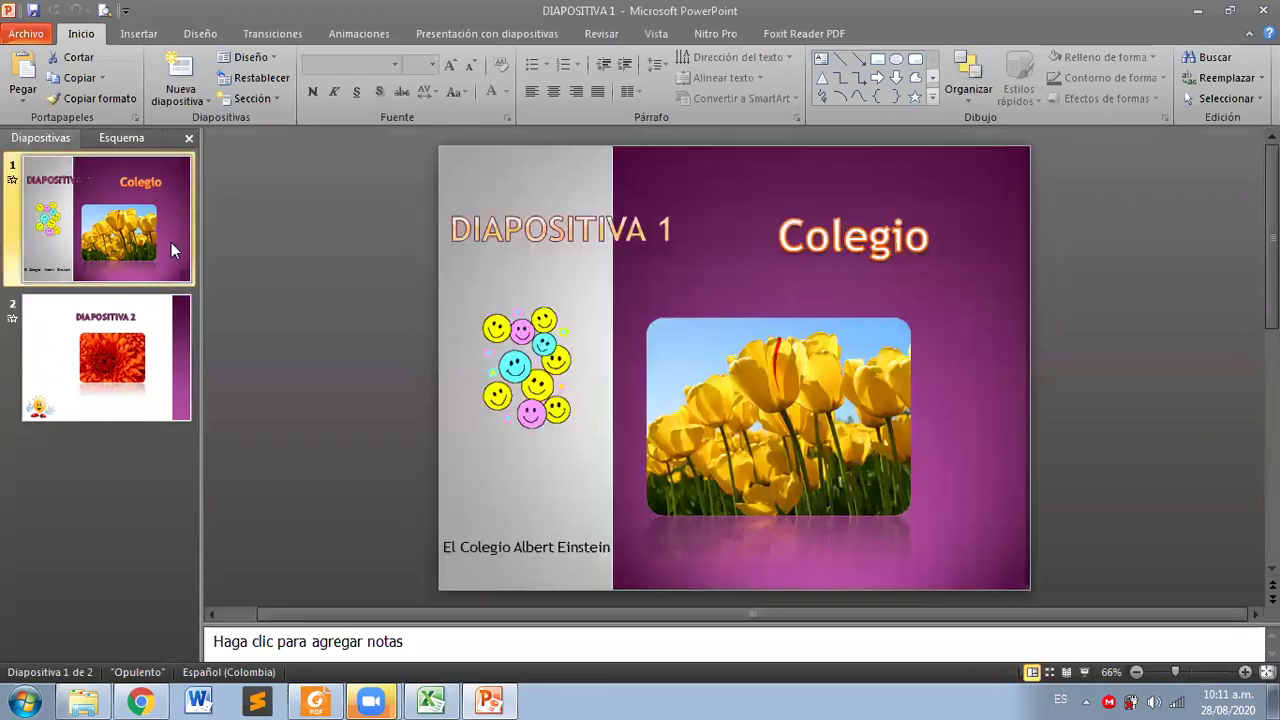
{"action": "left_click", "coordinate": [507, 558]}
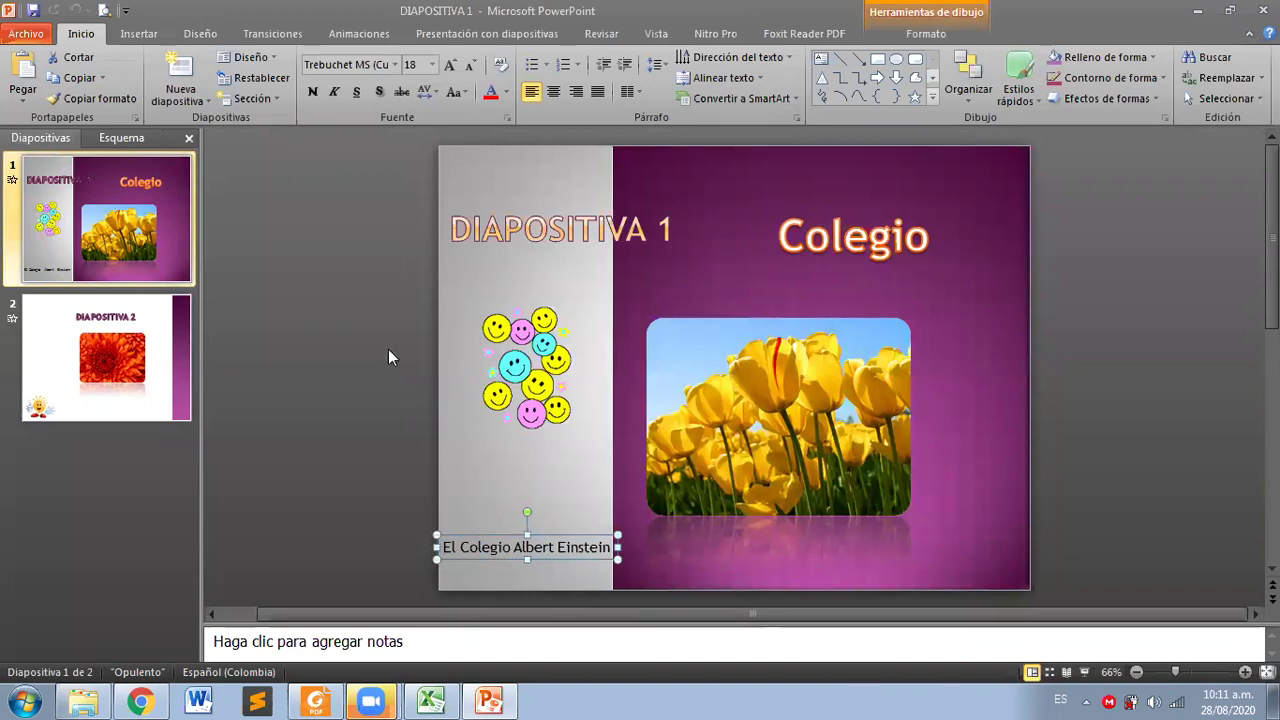
{"action": "left_click", "coordinate": [490, 92]}
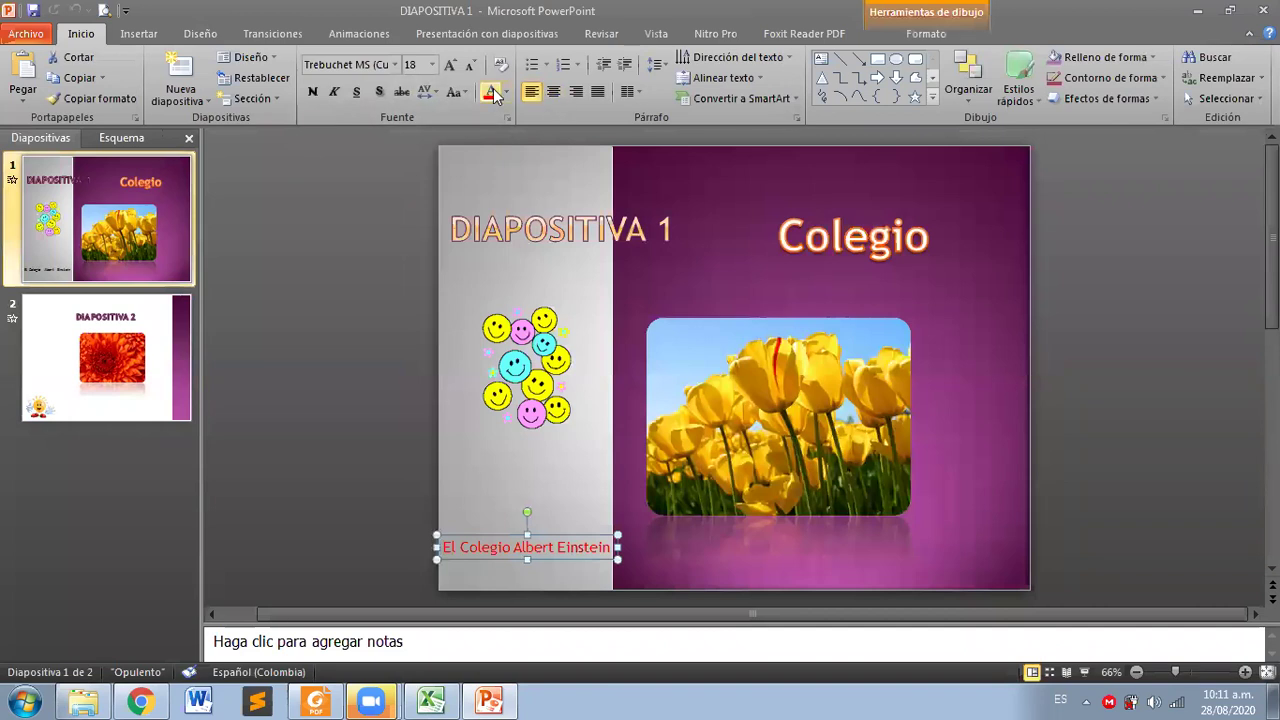
{"action": "left_click", "coordinate": [506, 92]}
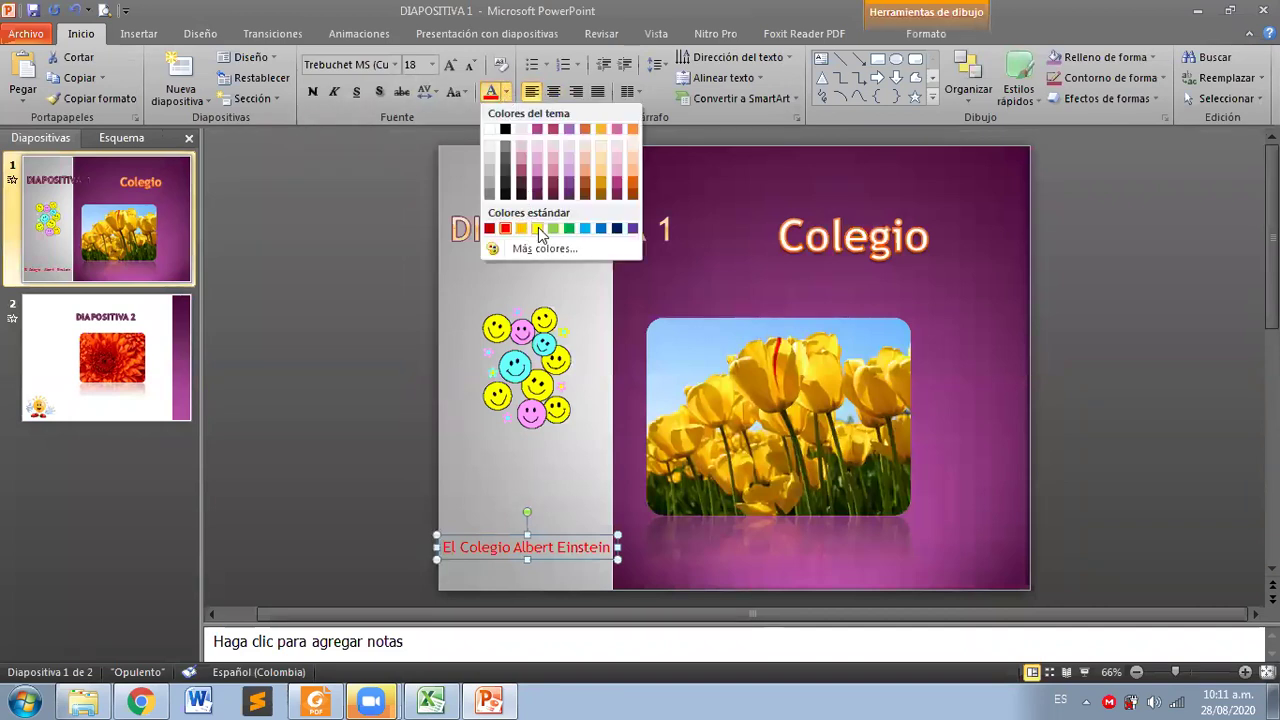
{"action": "left_click", "coordinate": [505, 130]}
{"action": "left_click", "coordinate": [381, 291]}
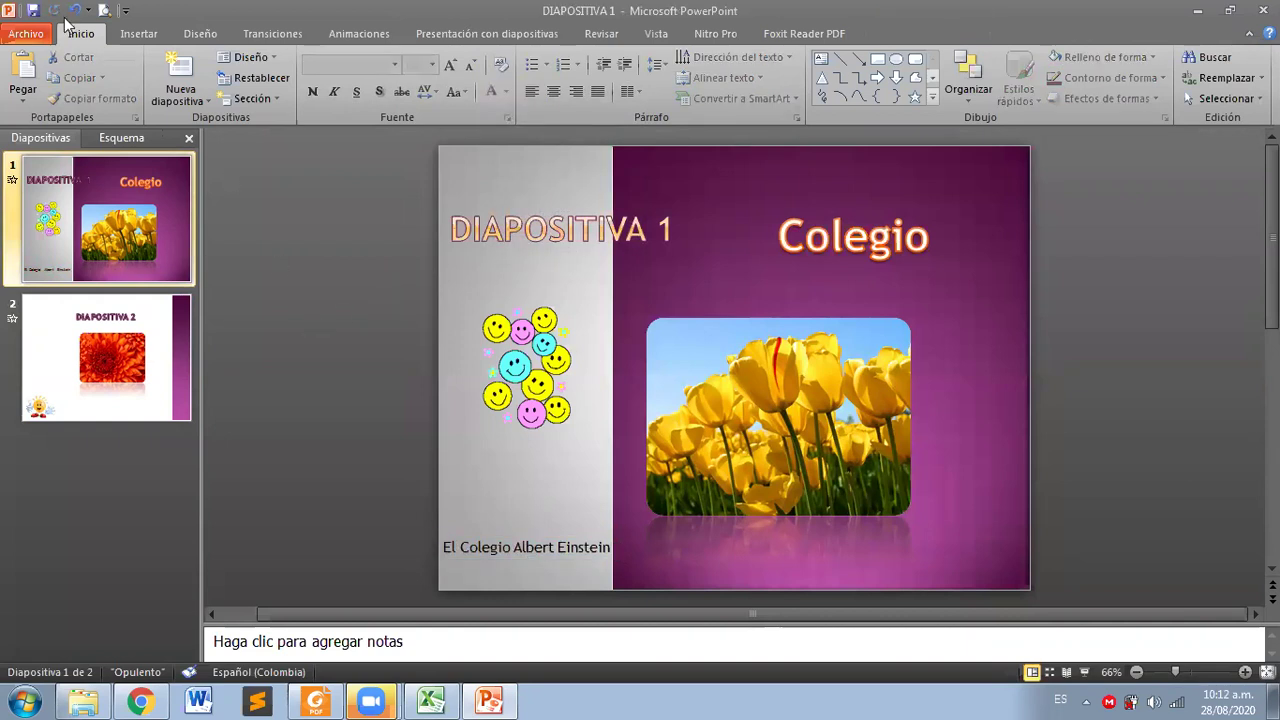
{"action": "left_click", "coordinate": [26, 33]}
{"action": "key", "text": "Escape"}
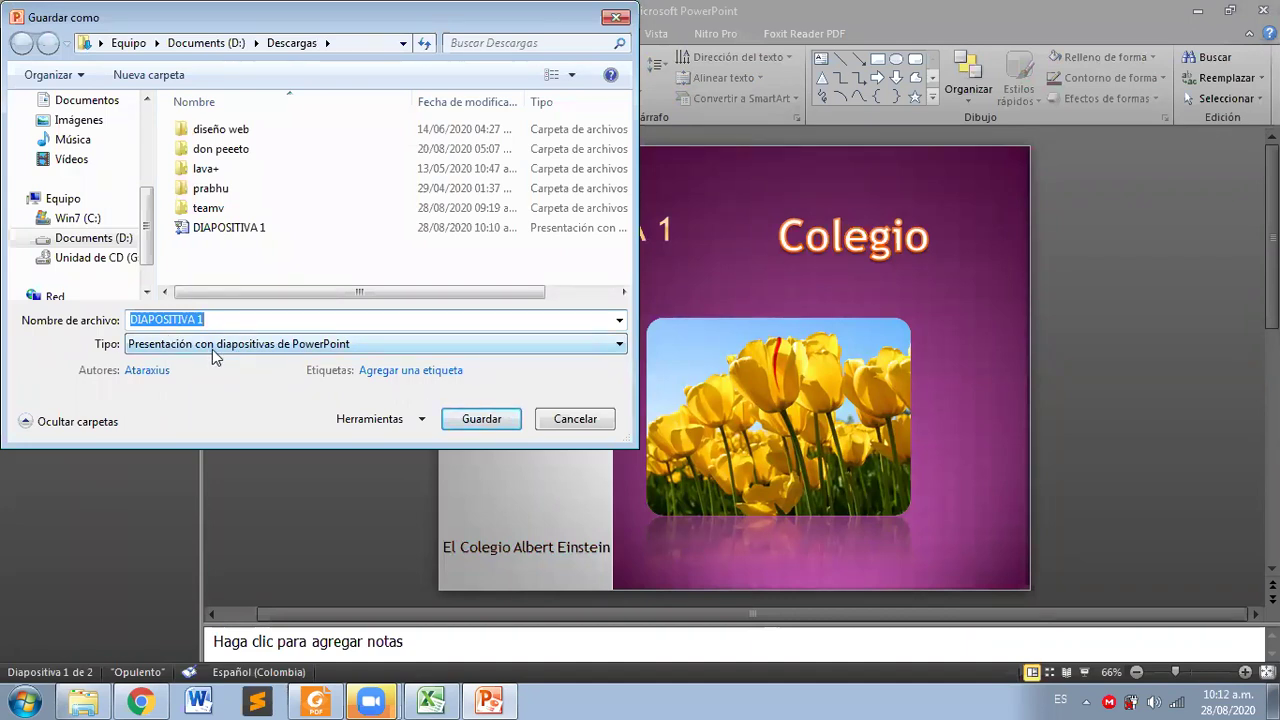
{"action": "left_click", "coordinate": [212, 349]}
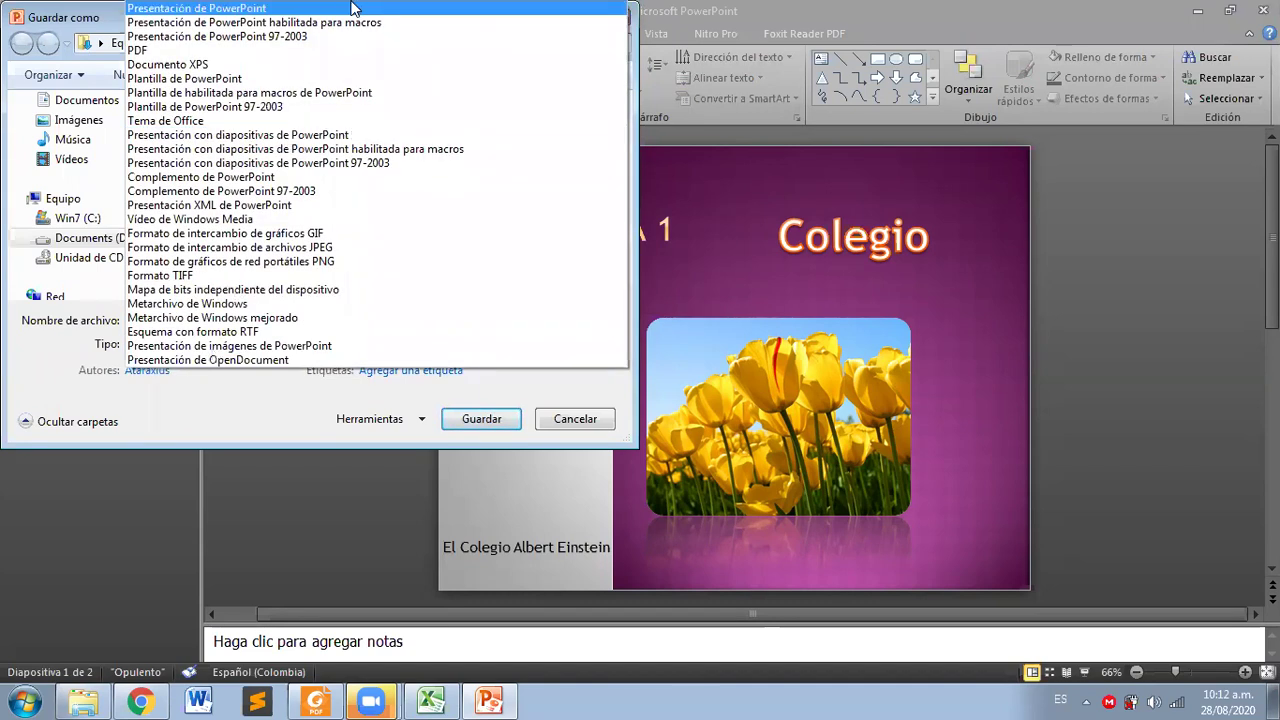
{"action": "left_click", "coordinate": [343, 8]}
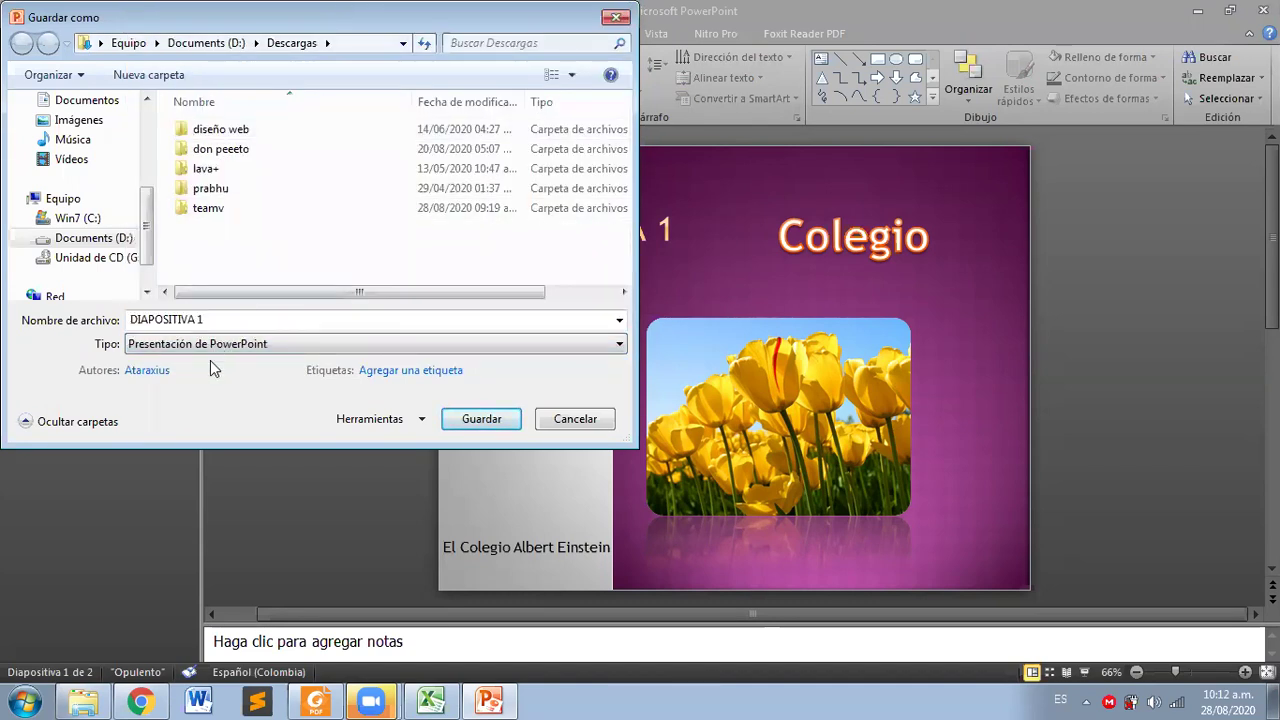
{"action": "left_click", "coordinate": [557, 424]}
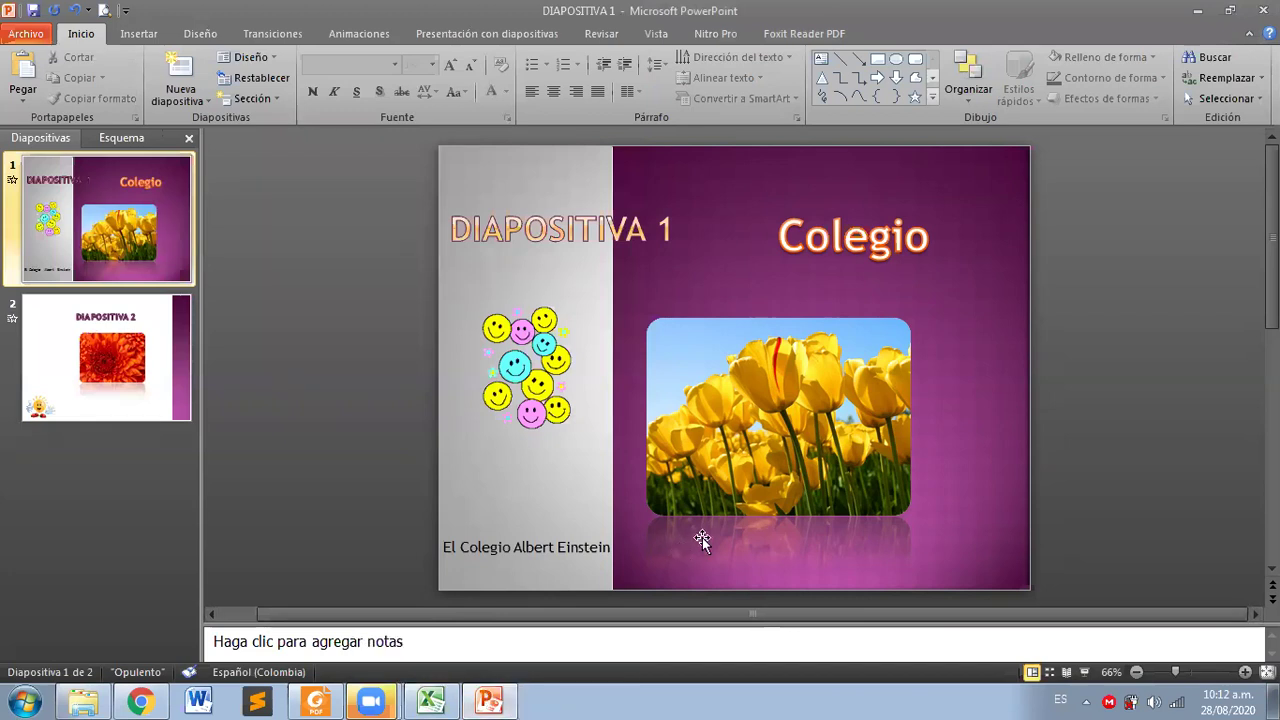
Step: Switch to Chrome, scroll up to the 'Efectos,Transiciones y Animaciones en Powerpoint' post, and close the downloads bar
{"action": "left_click", "coordinate": [489, 700]}
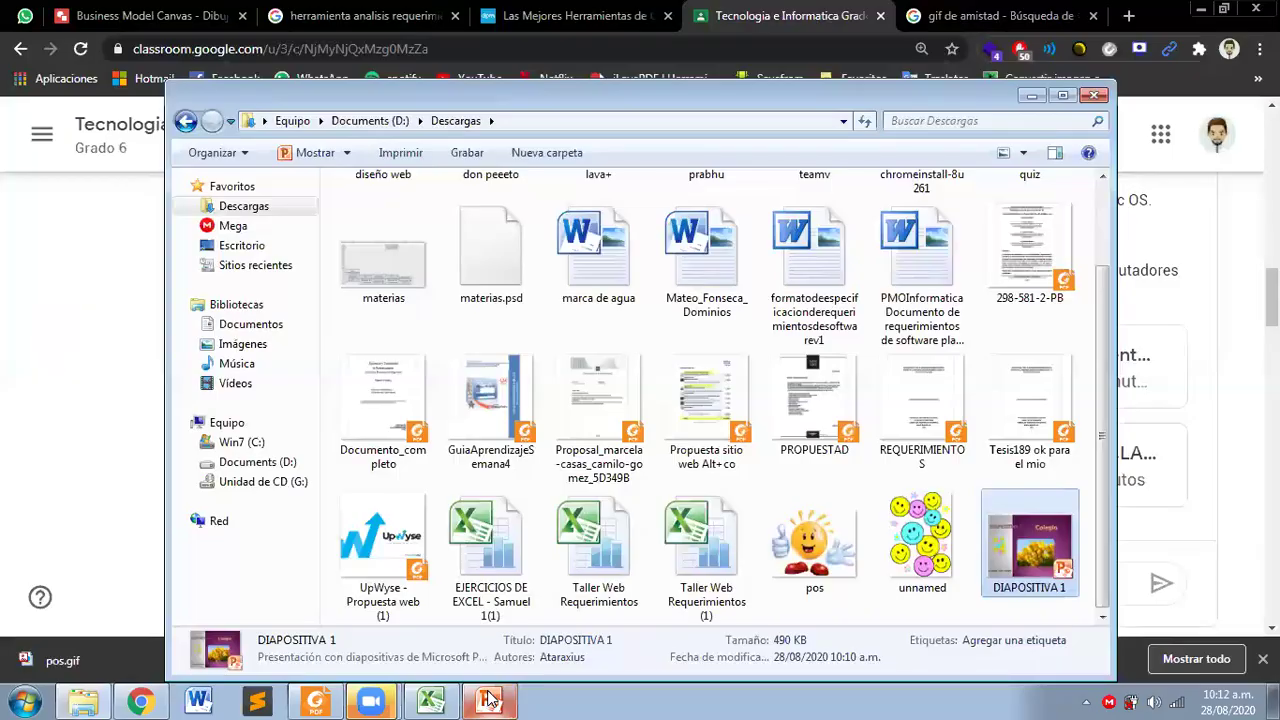
{"action": "key", "text": "alt+Tab"}
{"action": "left_click", "coordinate": [140, 700]}
{"action": "scroll", "coordinate": [202, 487], "scroll_direction": "up", "scroll_amount": 4}
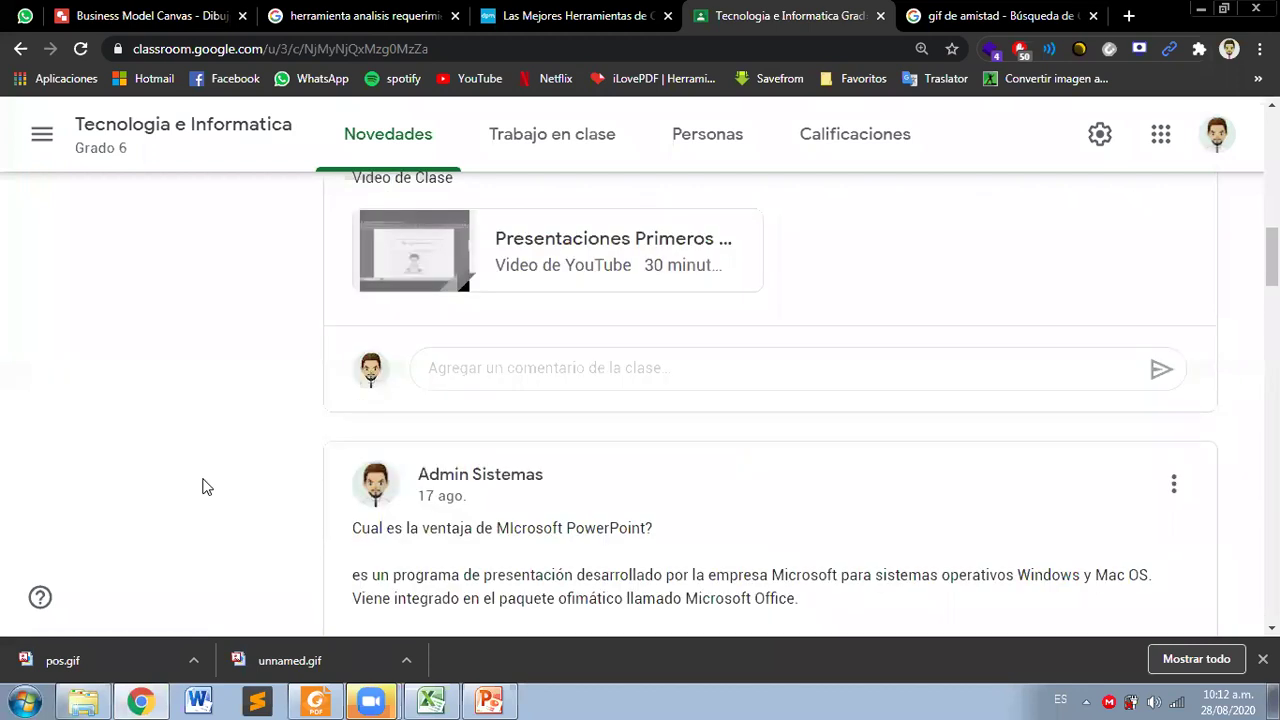
{"action": "scroll", "coordinate": [202, 487], "scroll_direction": "up", "scroll_amount": 4}
{"action": "scroll", "coordinate": [202, 487], "scroll_direction": "up", "scroll_amount": 1}
{"action": "scroll", "coordinate": [202, 487], "scroll_direction": "up", "scroll_amount": 1}
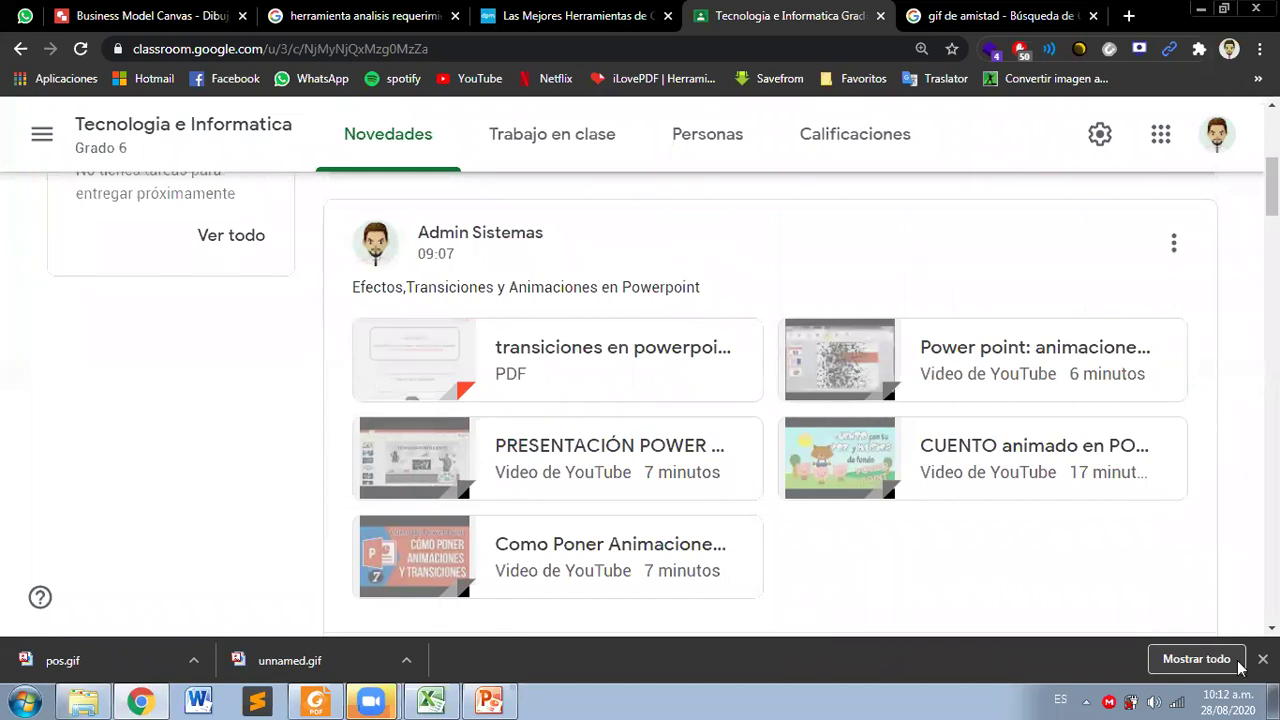
{"action": "left_click", "coordinate": [1262, 659]}
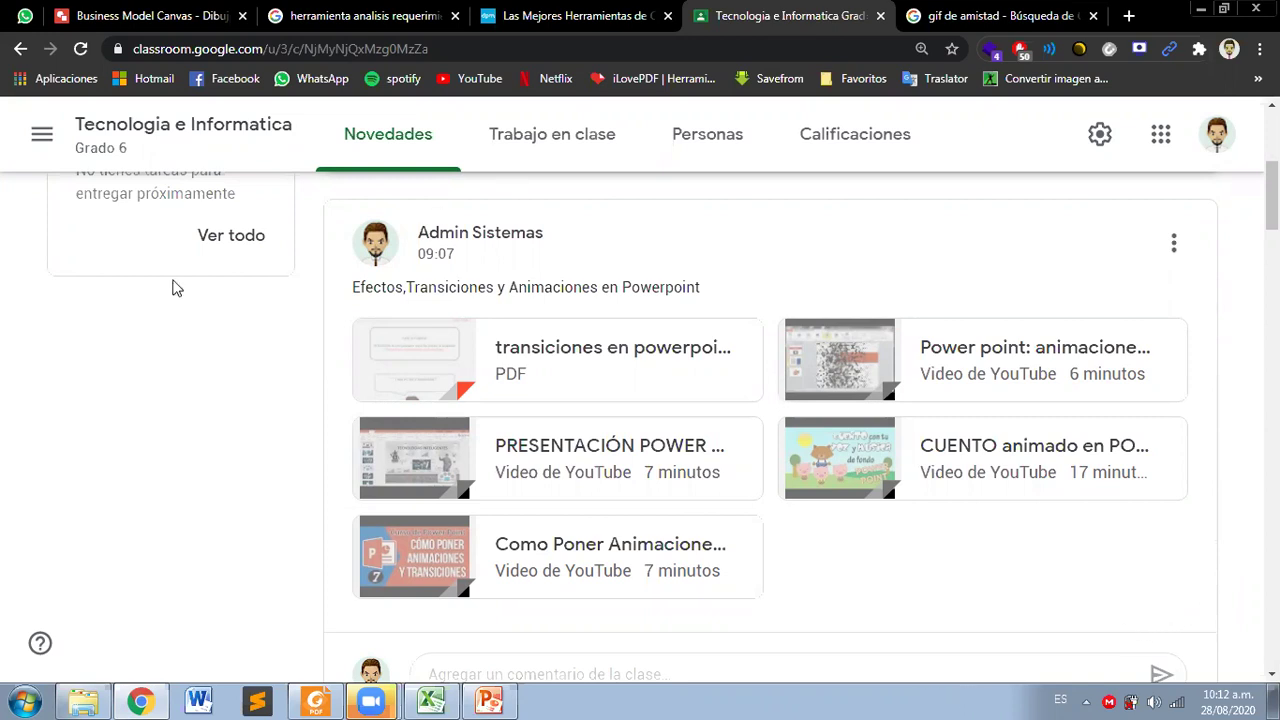
{"action": "left_click", "coordinate": [488, 699]}
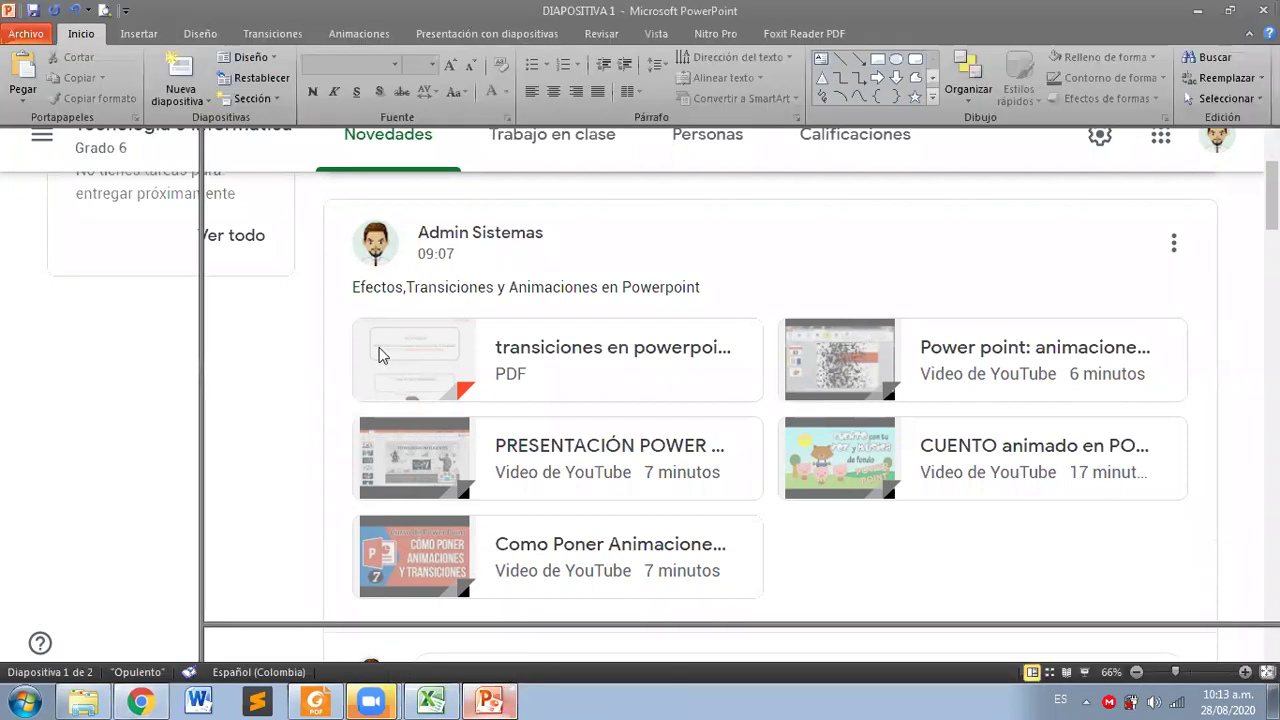
{"action": "left_click", "coordinate": [6, 34]}
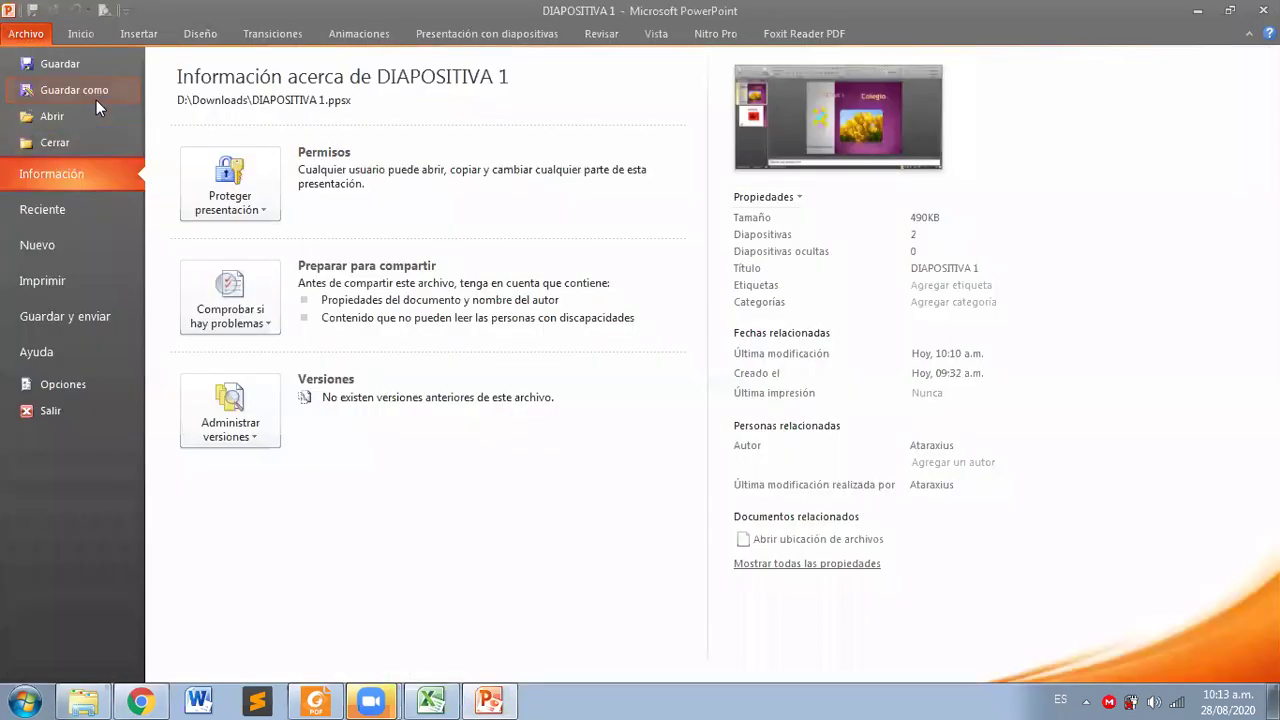
{"action": "left_click", "coordinate": [70, 90]}
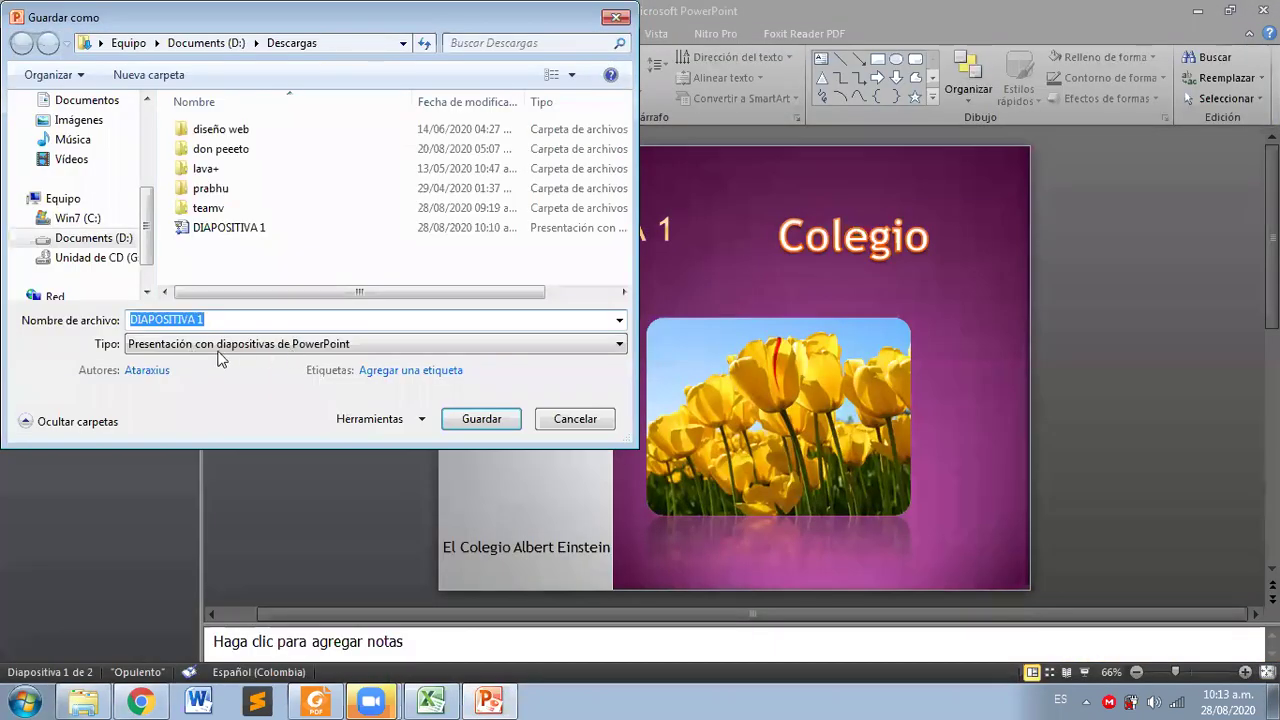
{"action": "left_click", "coordinate": [214, 354]}
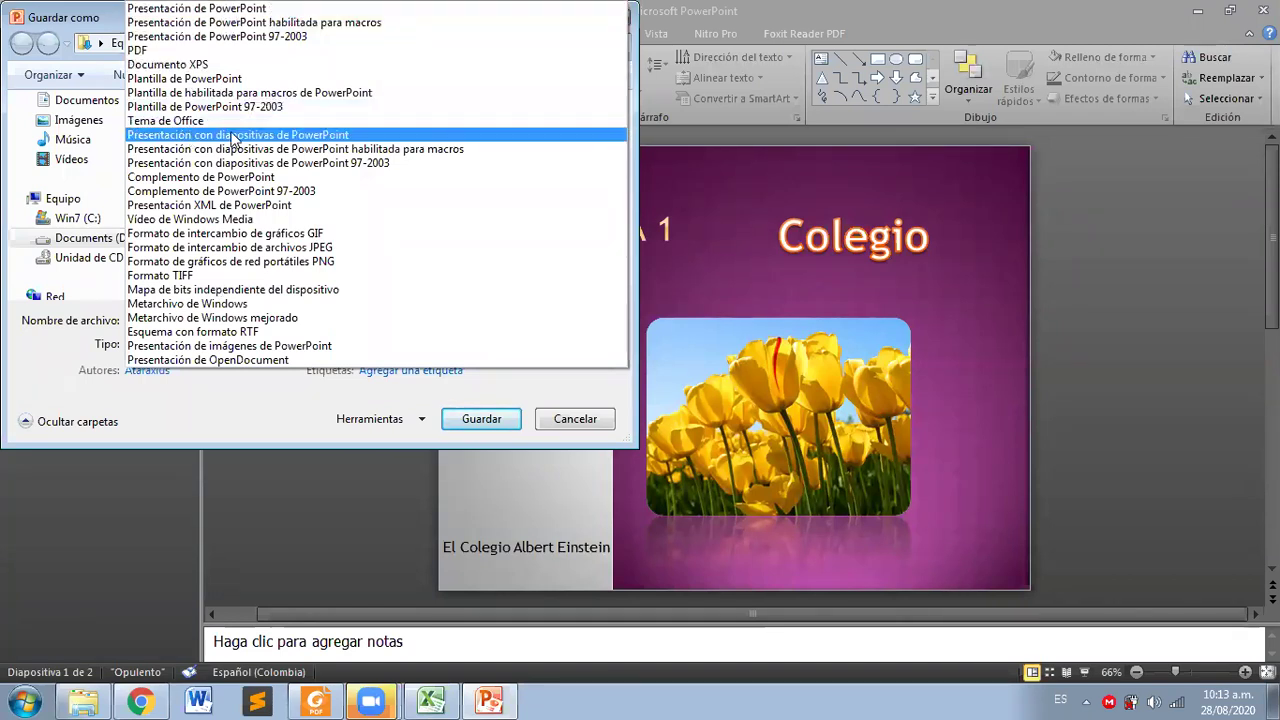
{"action": "left_click", "coordinate": [295, 136]}
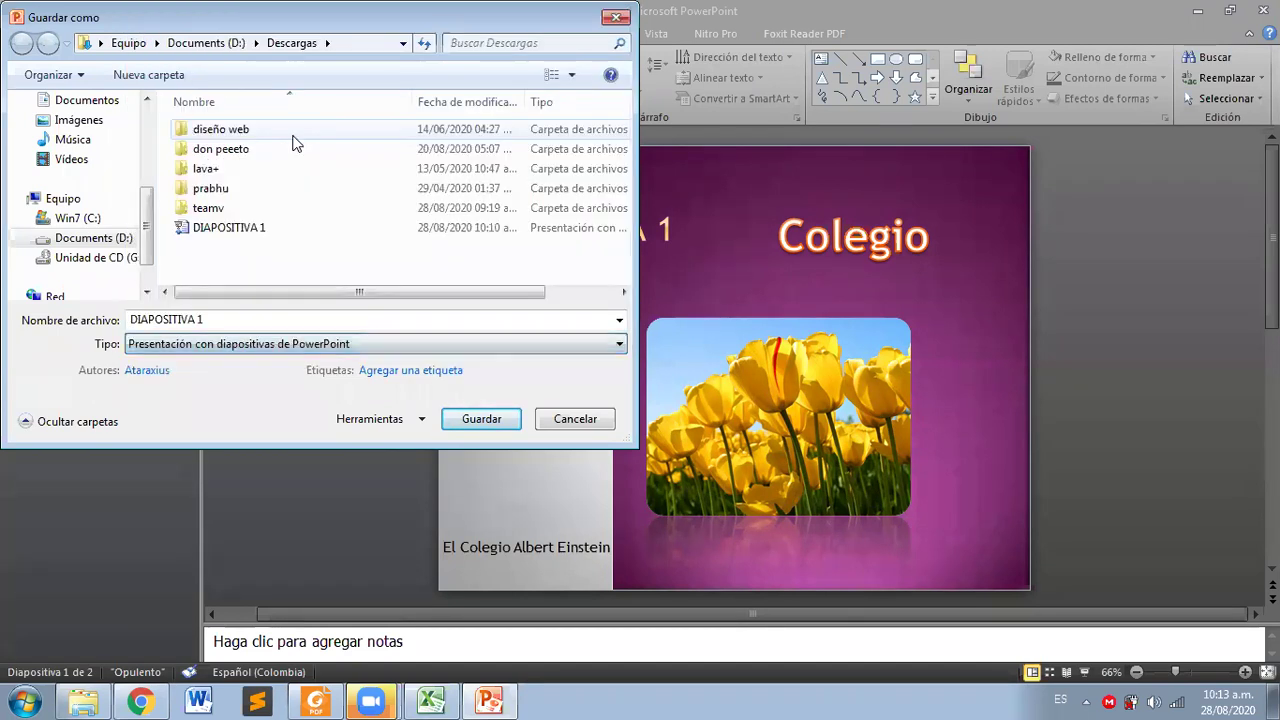
{"action": "left_click", "coordinate": [568, 416]}
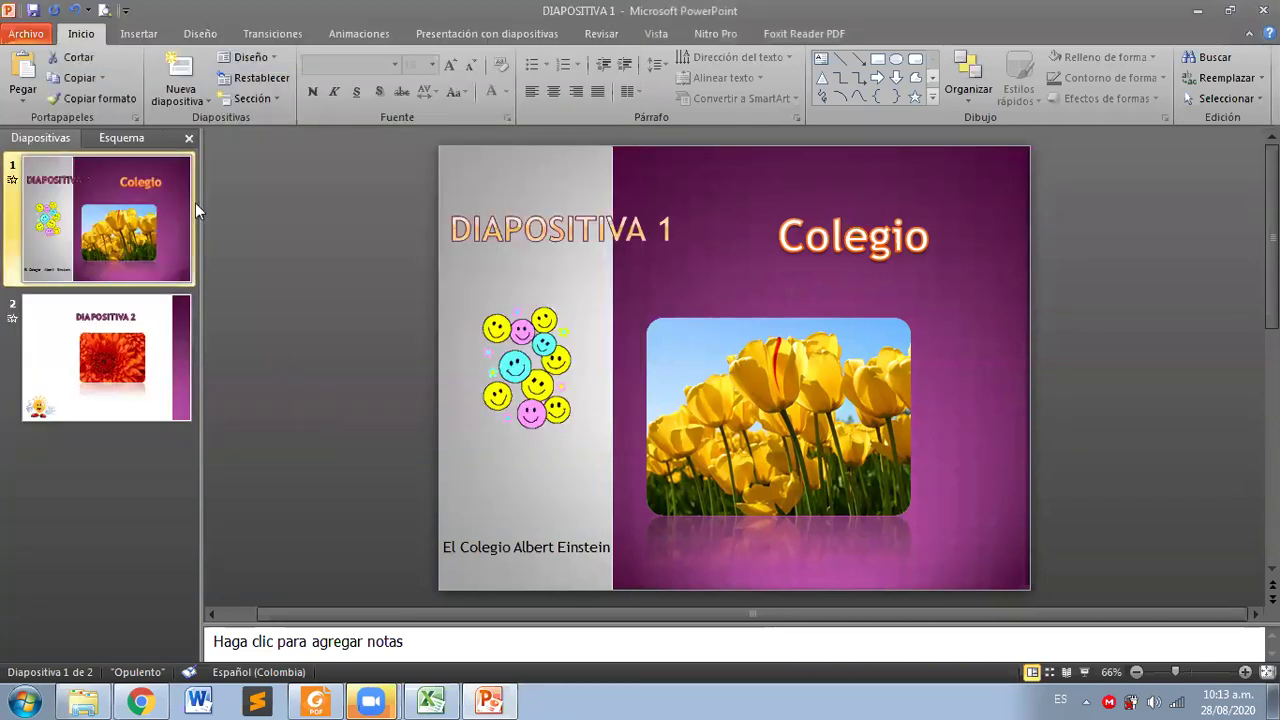
Step: Insert the song 'Adele - Rolling In The Deep' from Música > Musik onto slide 1
{"action": "left_click", "coordinate": [160, 32]}
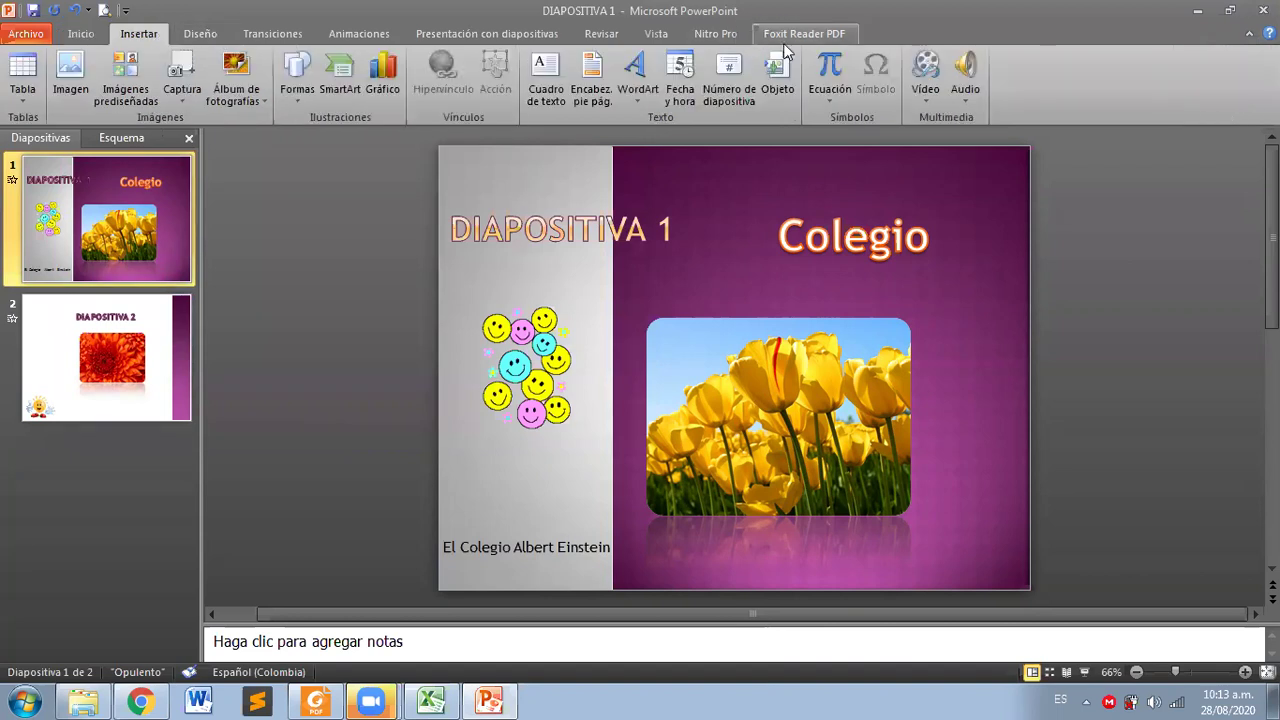
{"action": "left_click", "coordinate": [966, 68]}
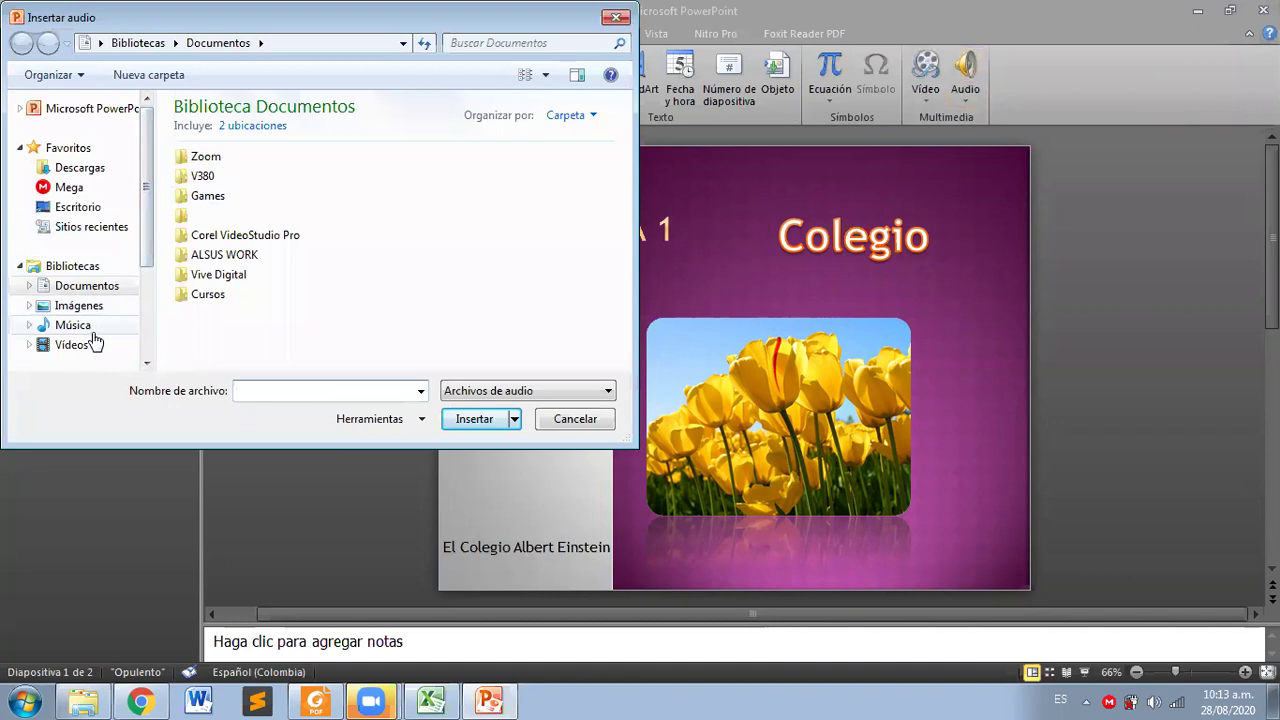
{"action": "left_click", "coordinate": [90, 328]}
{"action": "double_click", "coordinate": [200, 220]}
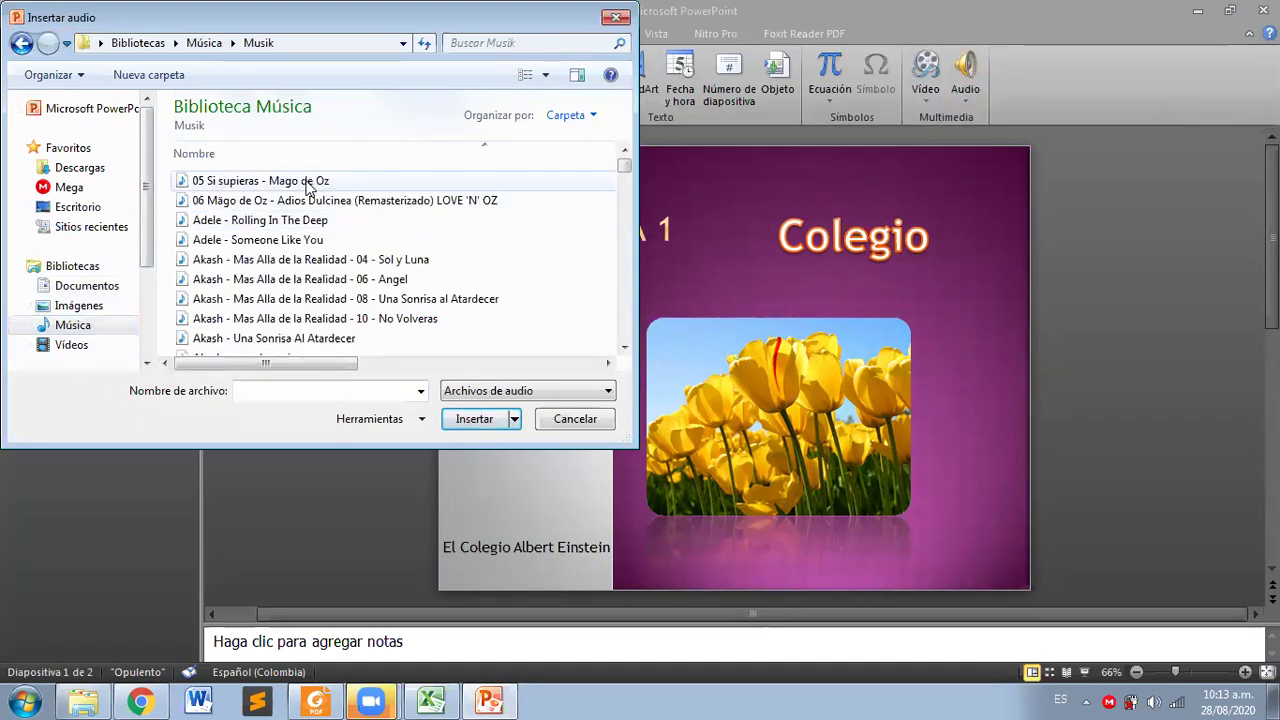
{"action": "left_click", "coordinate": [300, 224]}
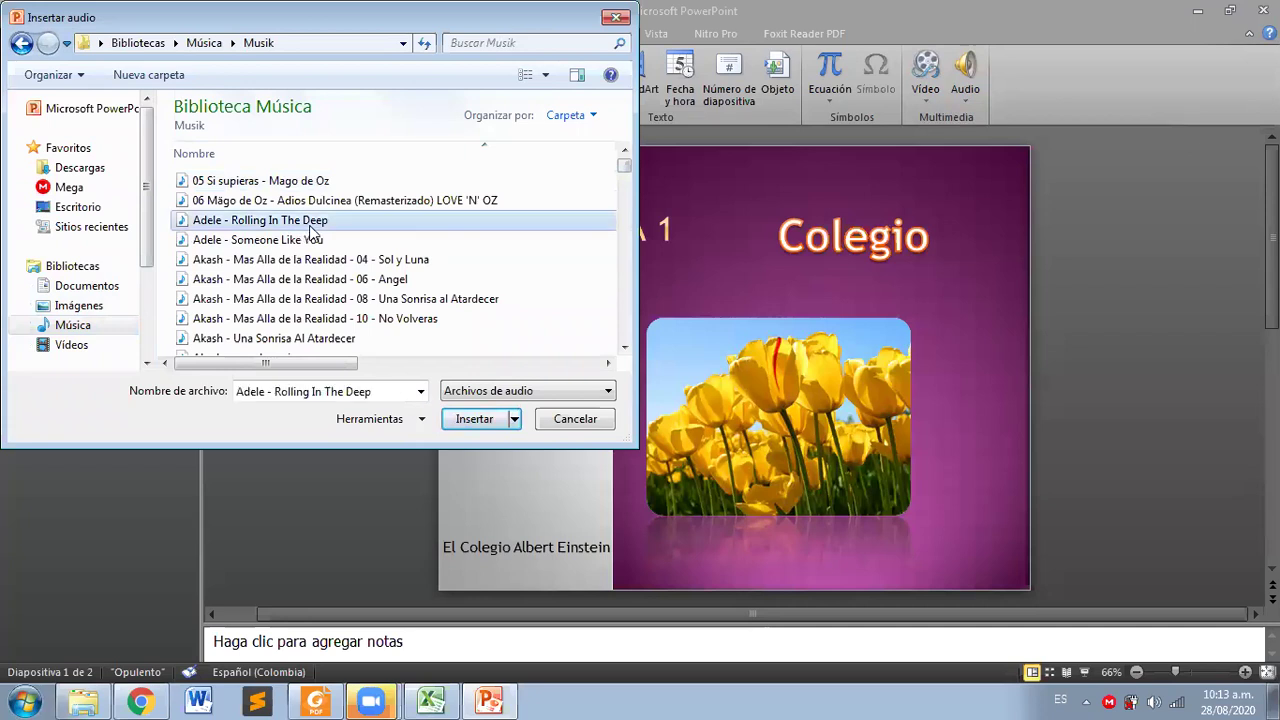
{"action": "left_click", "coordinate": [470, 422]}
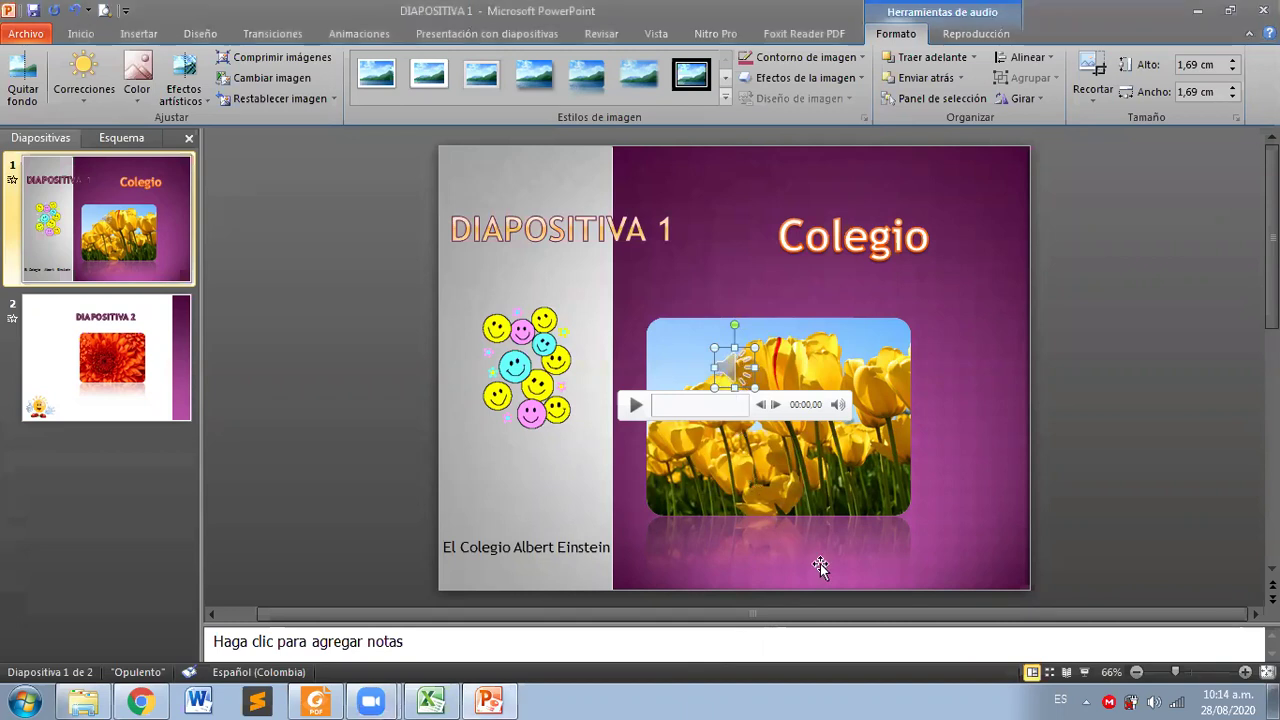
Step: Move the audio icon to the bottom-right, set it to start Automatically and Hide During Show
{"action": "mouse_move", "coordinate": [733, 368]}
{"action": "left_mouse_down"}
{"action": "mouse_move", "coordinate": [949, 551]}
{"action": "mouse_move", "coordinate": [987, 560]}
{"action": "left_mouse_up"}
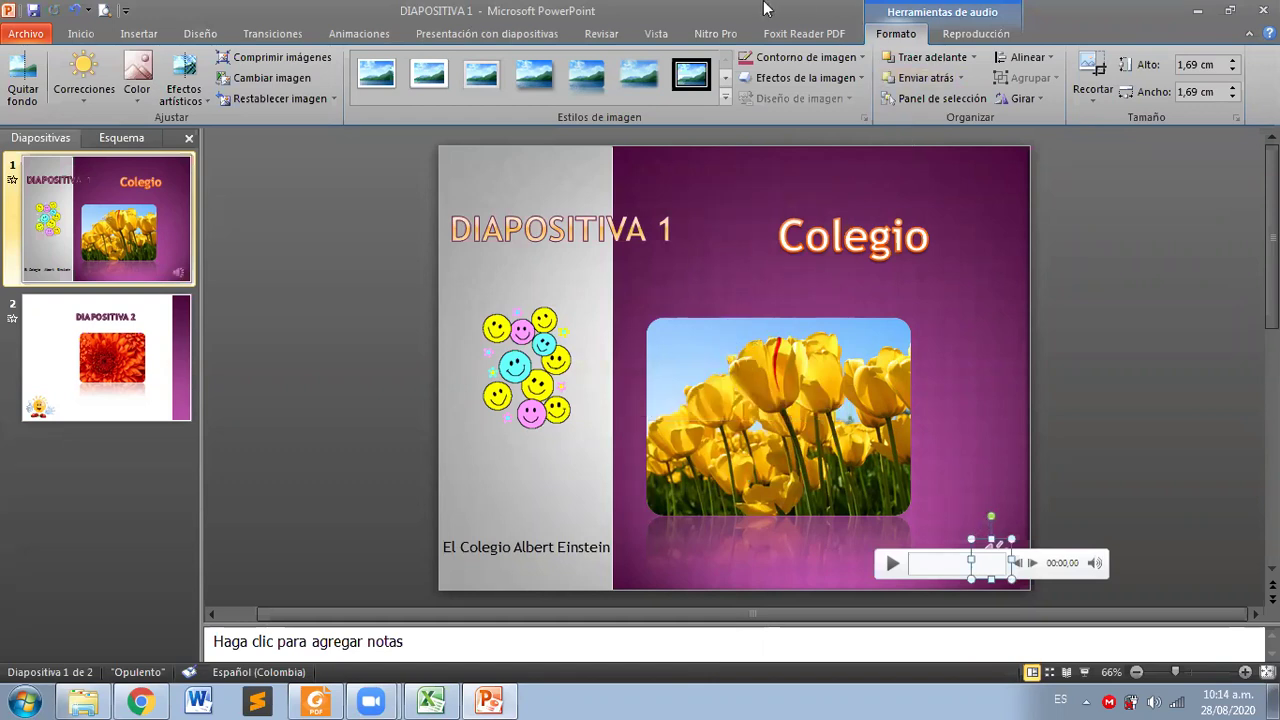
{"action": "left_click", "coordinate": [993, 38]}
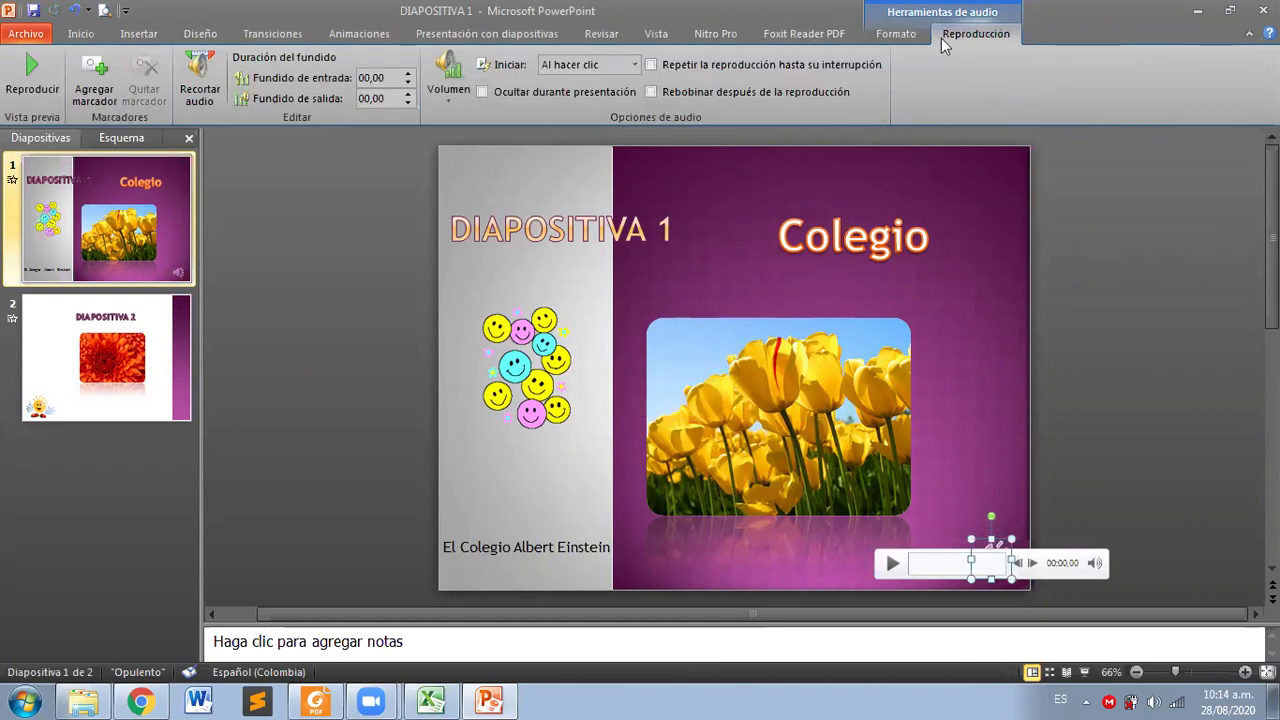
{"action": "left_click", "coordinate": [631, 66]}
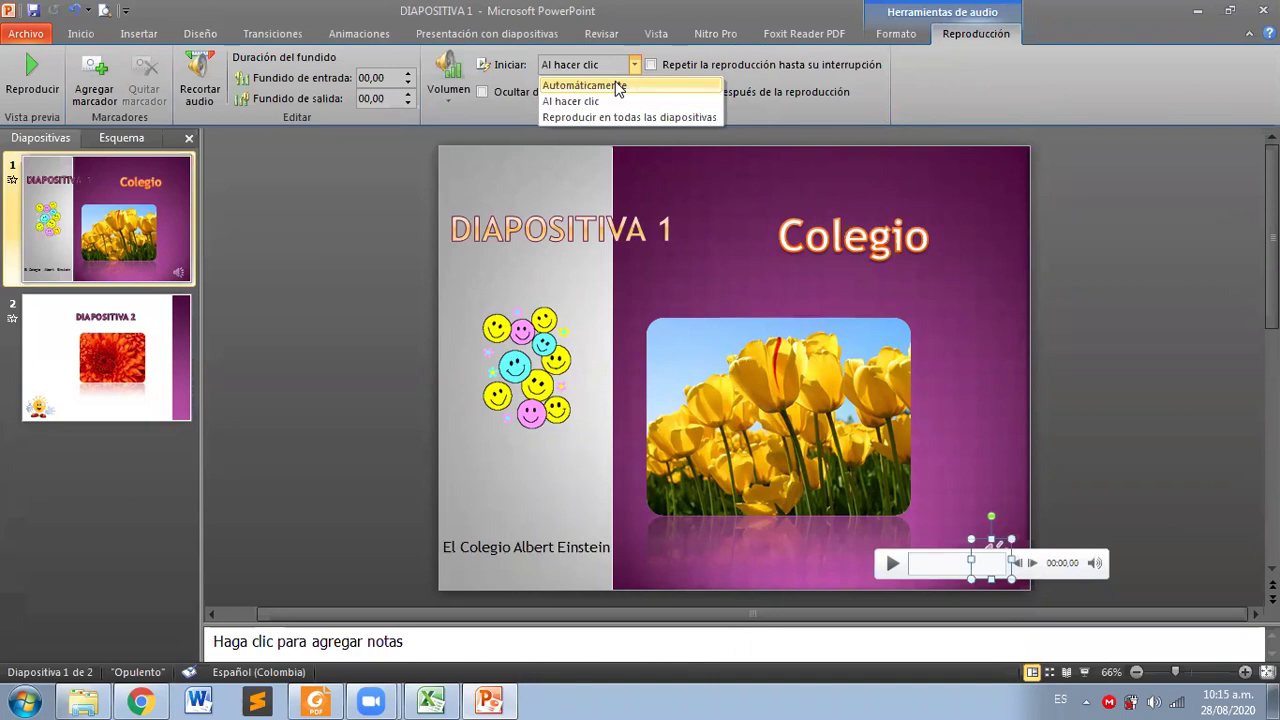
{"action": "left_click", "coordinate": [619, 86]}
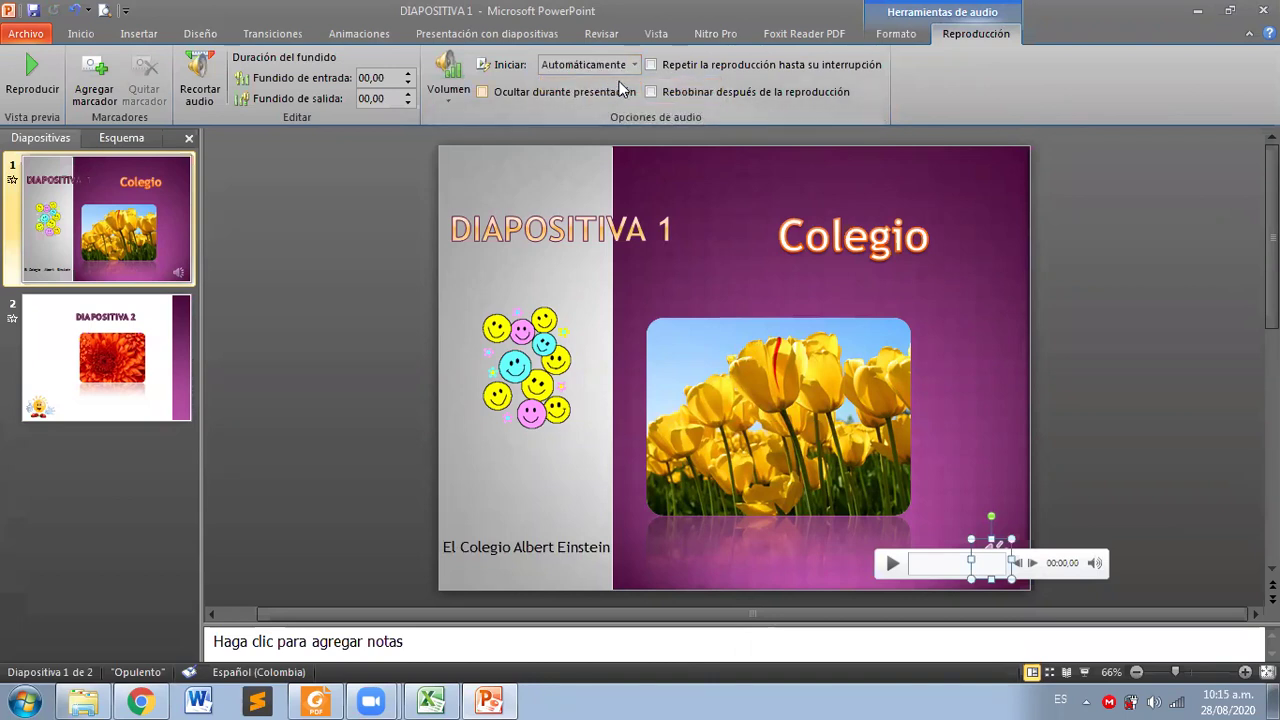
{"action": "left_click", "coordinate": [567, 93]}
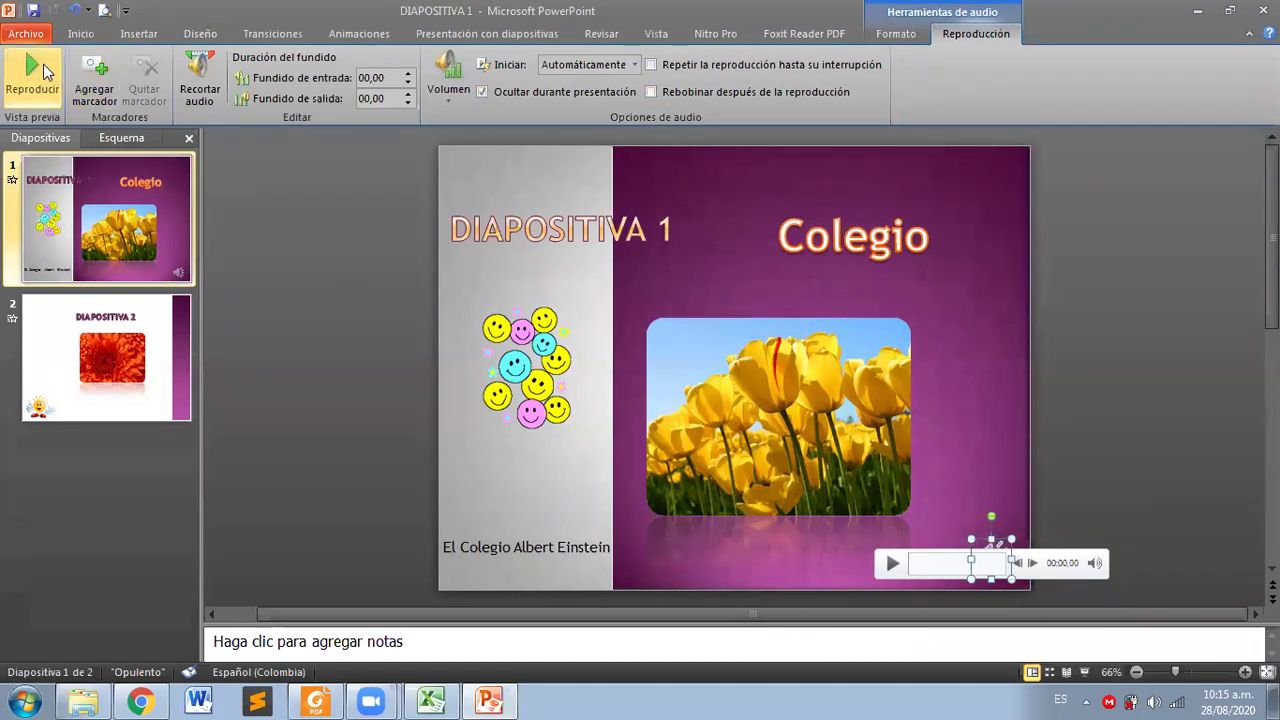
Step: Preview slide 1's animations and sound, then recheck the audio playback settings
{"action": "left_click", "coordinate": [359, 33]}
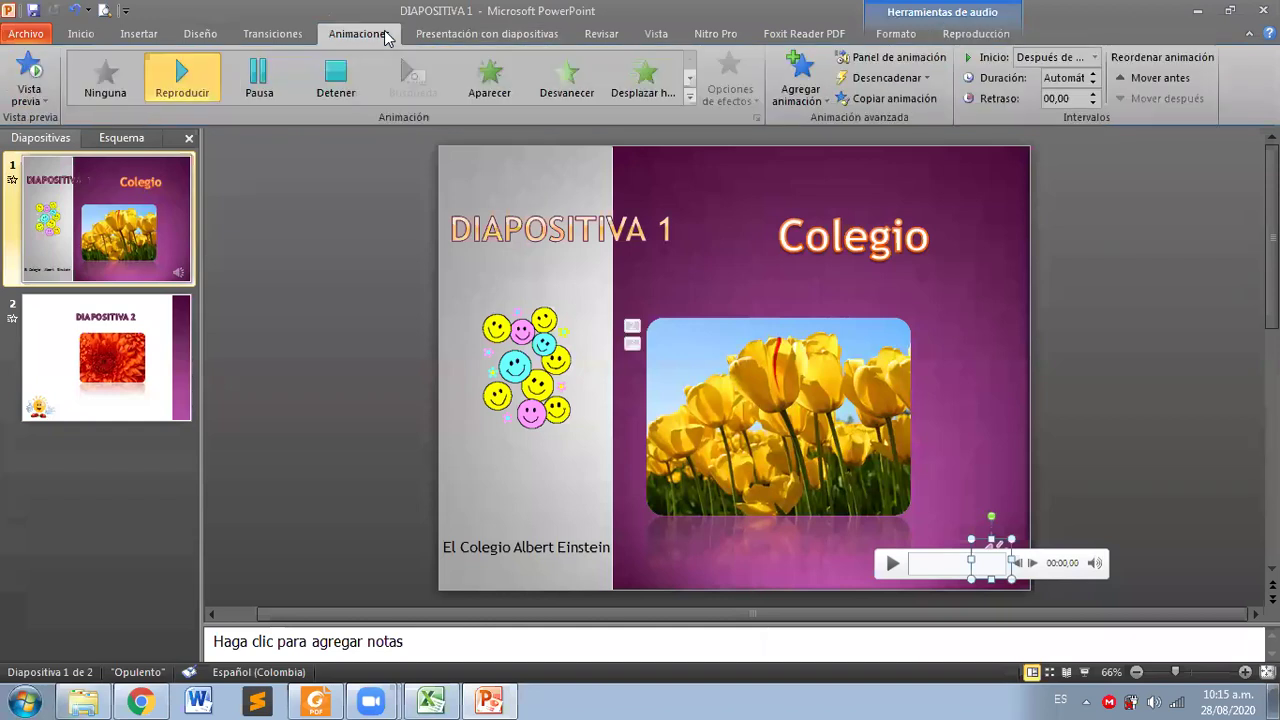
{"action": "left_click", "coordinate": [27, 87]}
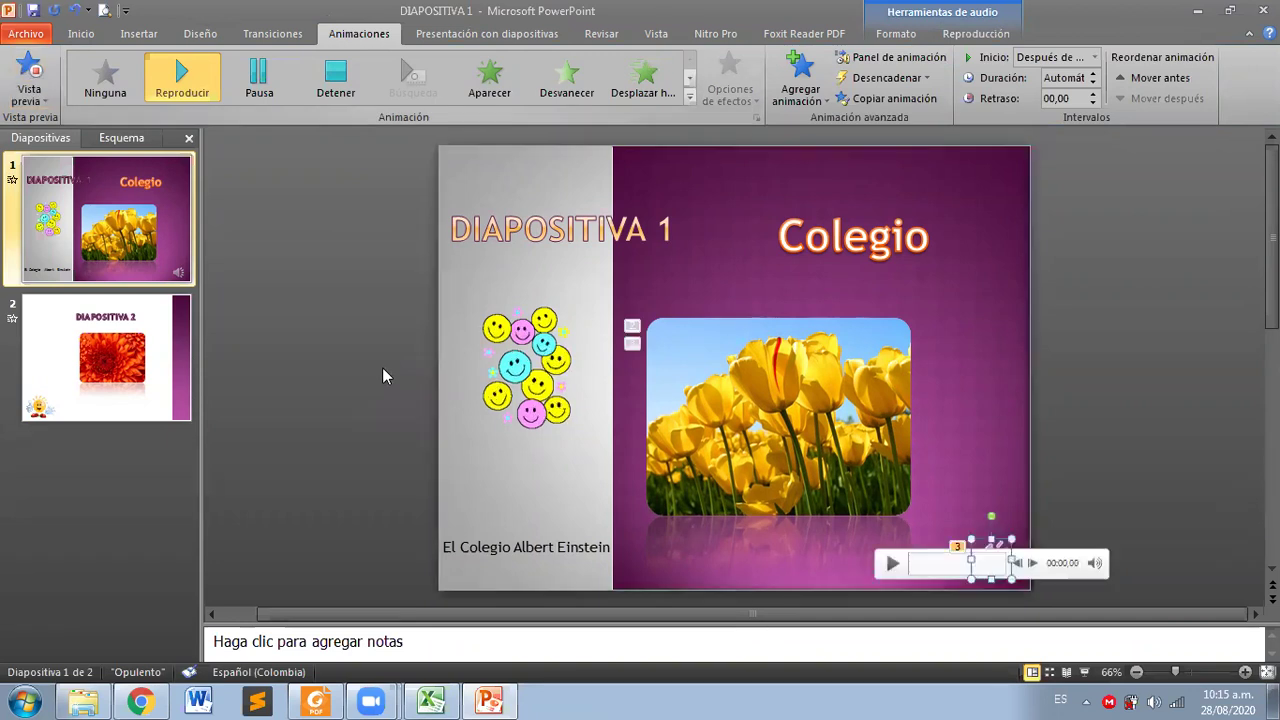
{"action": "left_click", "coordinate": [423, 367]}
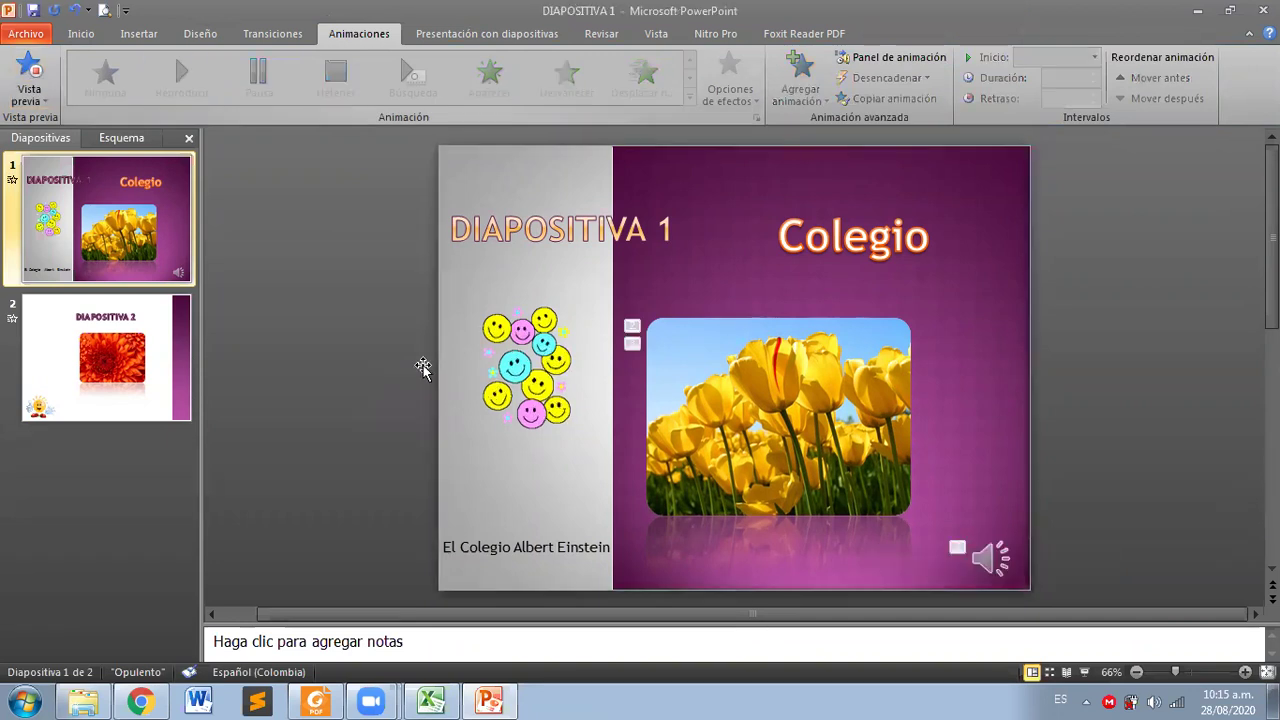
{"action": "left_click", "coordinate": [992, 550]}
{"action": "left_click", "coordinate": [968, 34]}
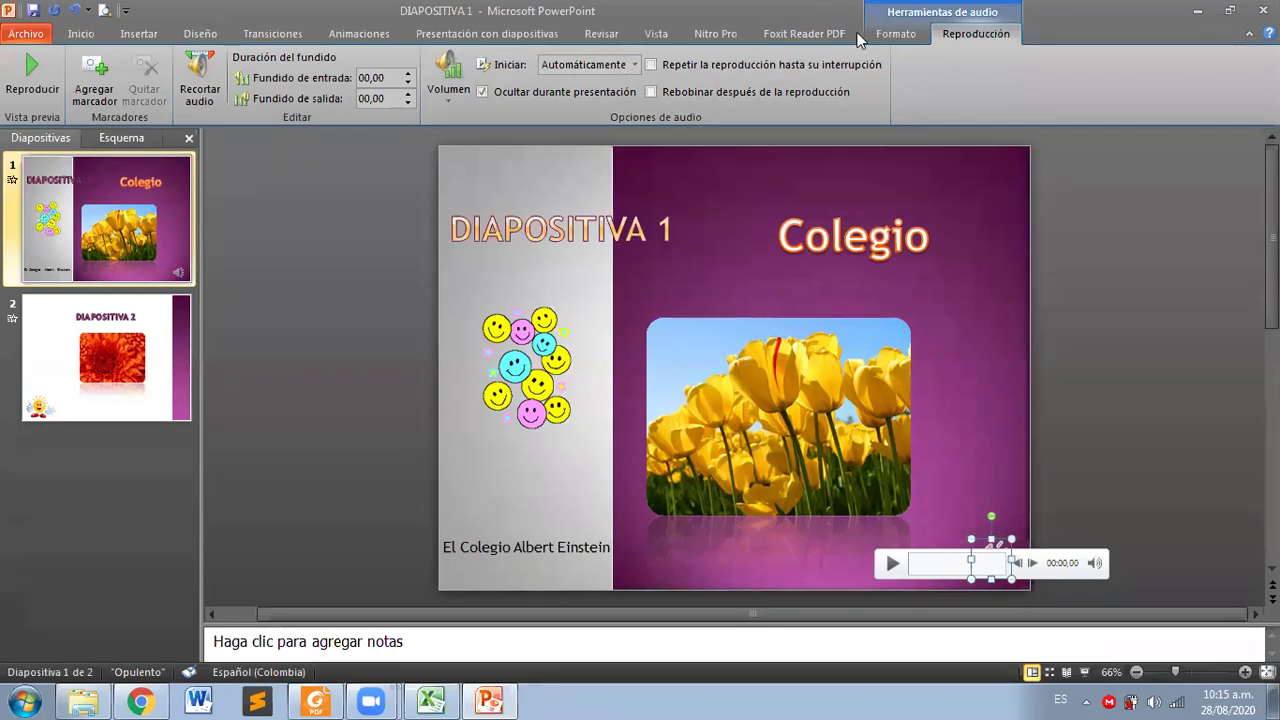
Step: Delete the flower picture from slide 2
{"action": "left_click", "coordinate": [122, 330]}
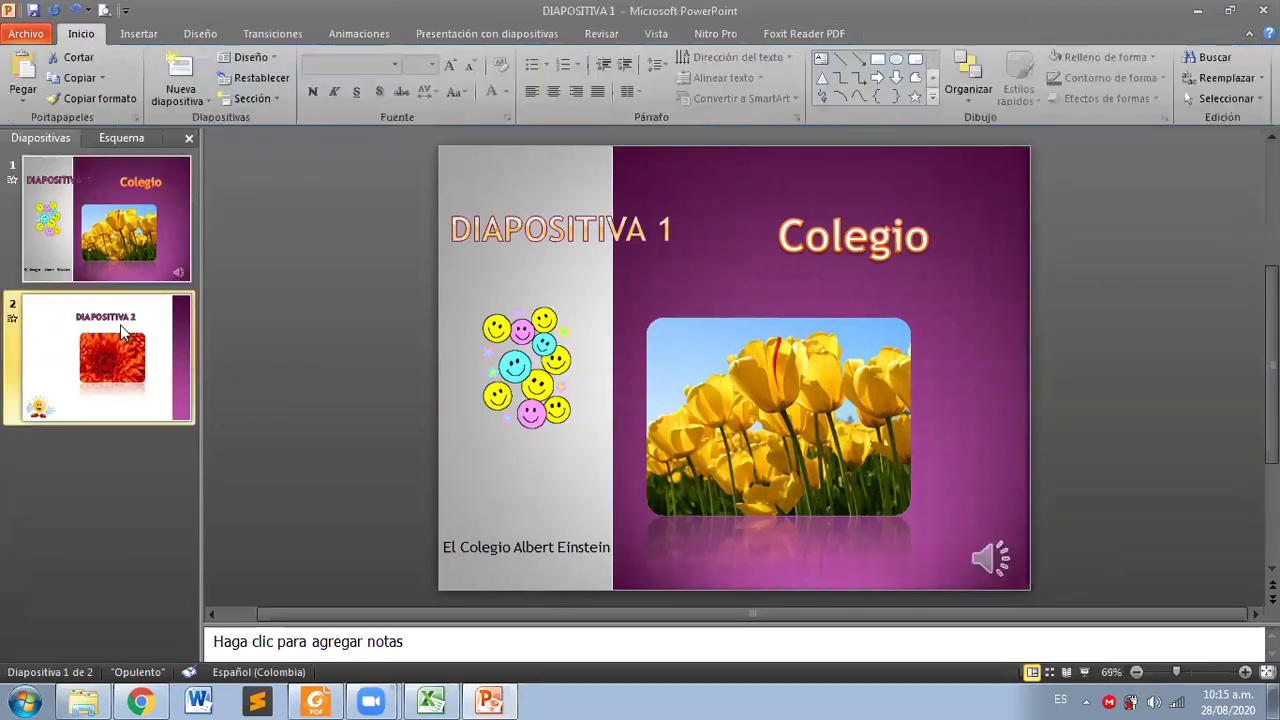
{"action": "left_click", "coordinate": [747, 397]}
{"action": "key", "text": "Delete"}
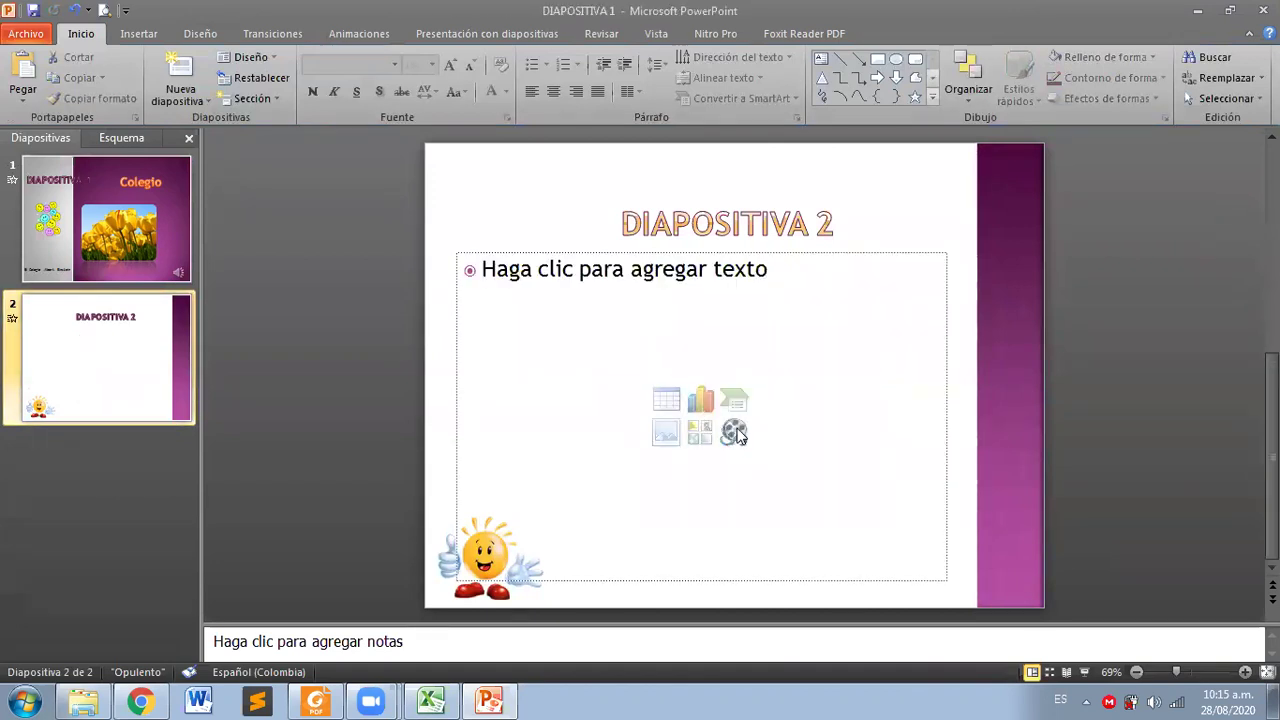
Step: Insert the Aladdin video from file onto slide 2, dismissing the crash warnings
{"action": "left_click", "coordinate": [148, 37]}
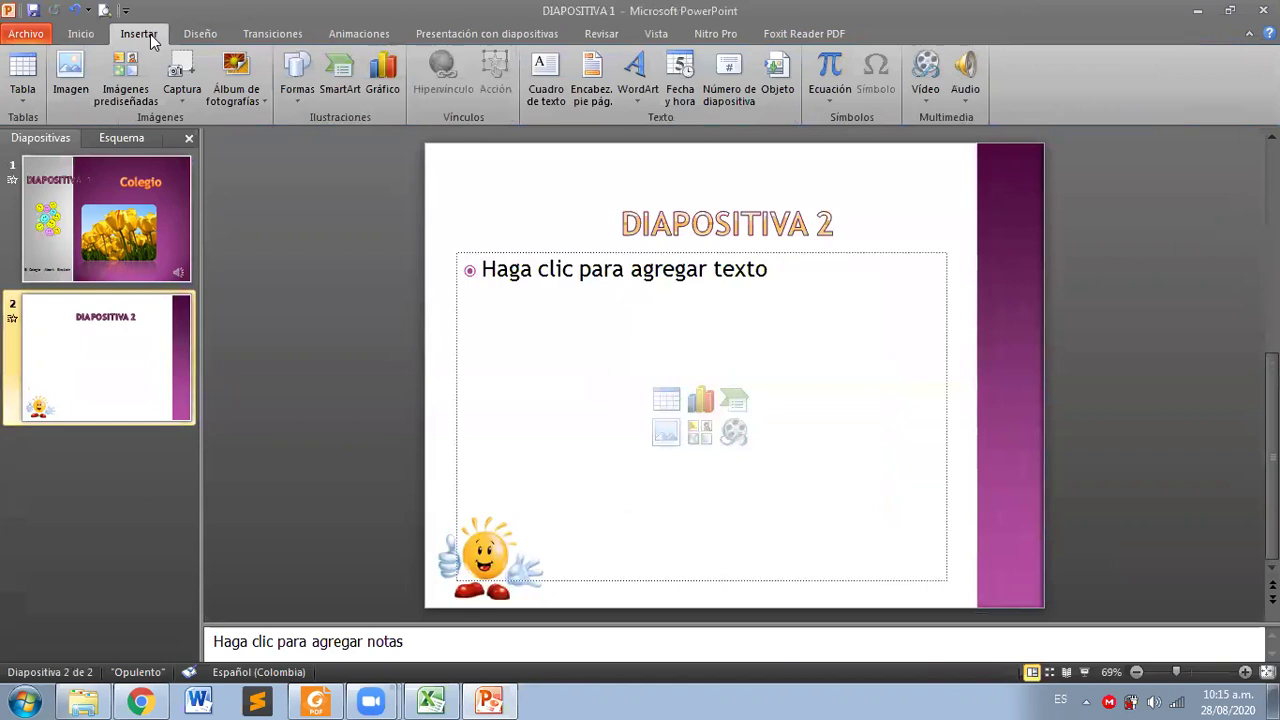
{"action": "left_click", "coordinate": [928, 82]}
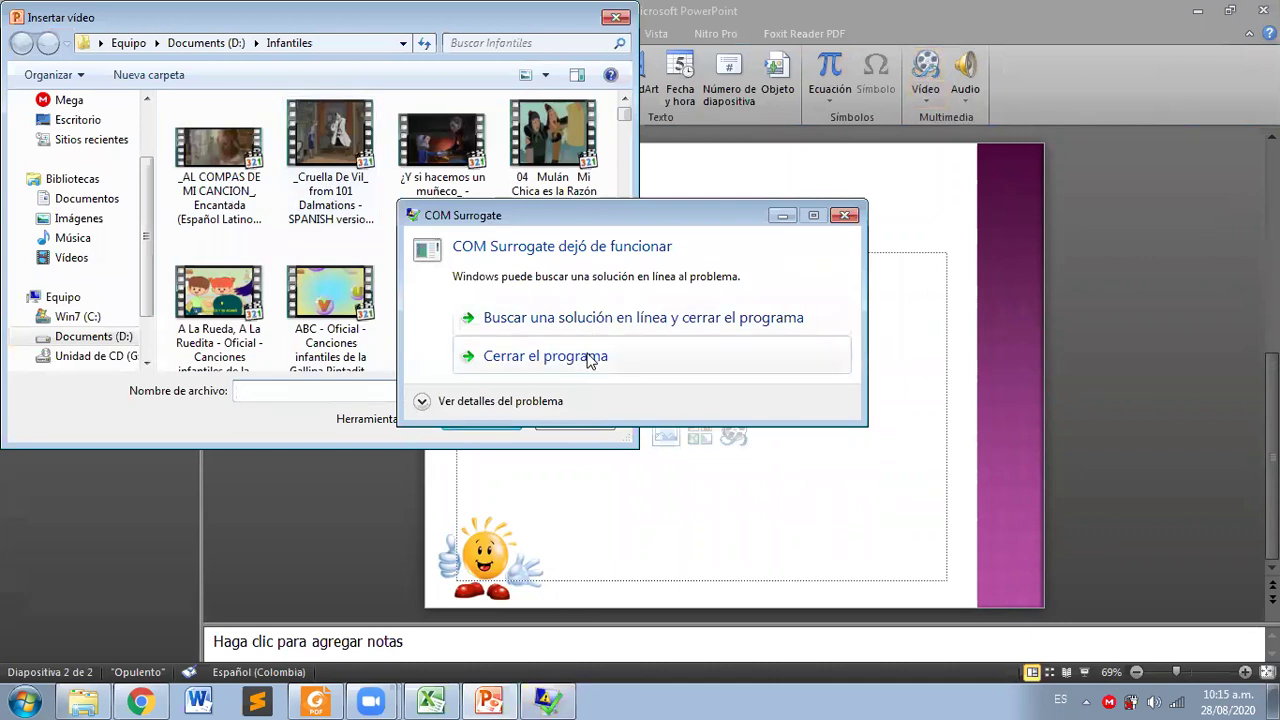
{"action": "left_click", "coordinate": [590, 358]}
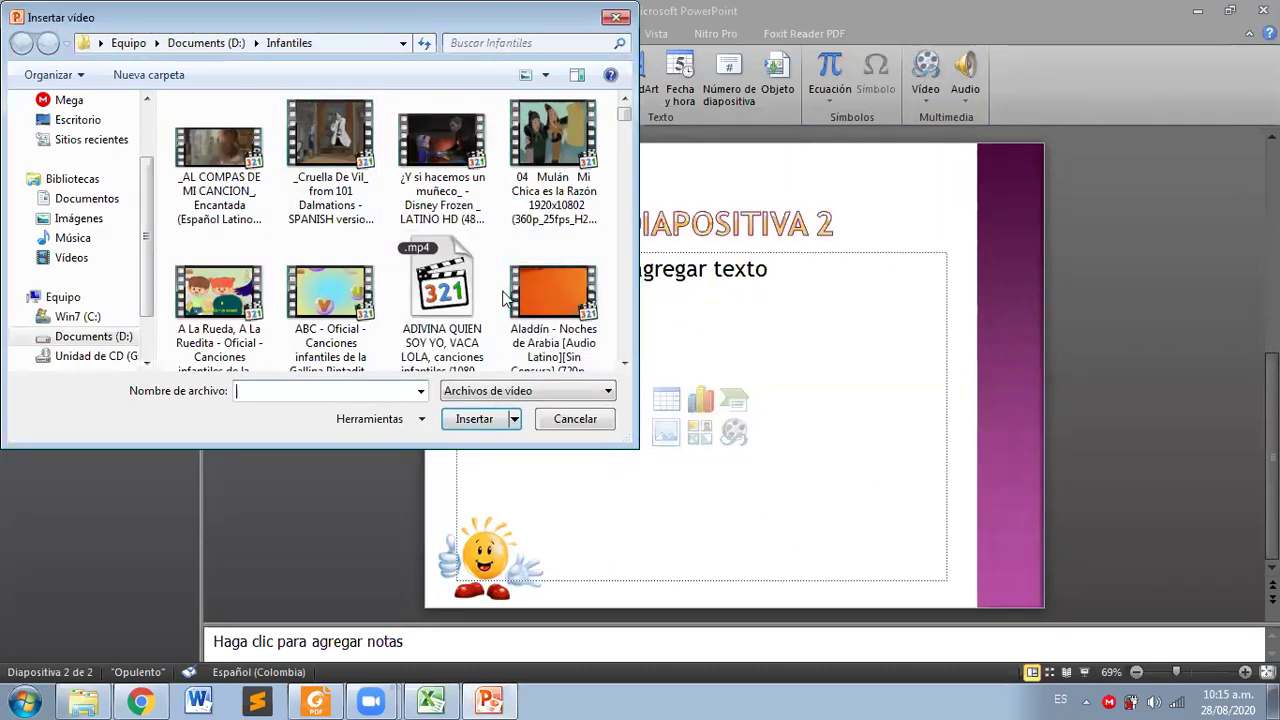
{"action": "left_click", "coordinate": [531, 354]}
{"action": "double_click", "coordinate": [533, 300]}
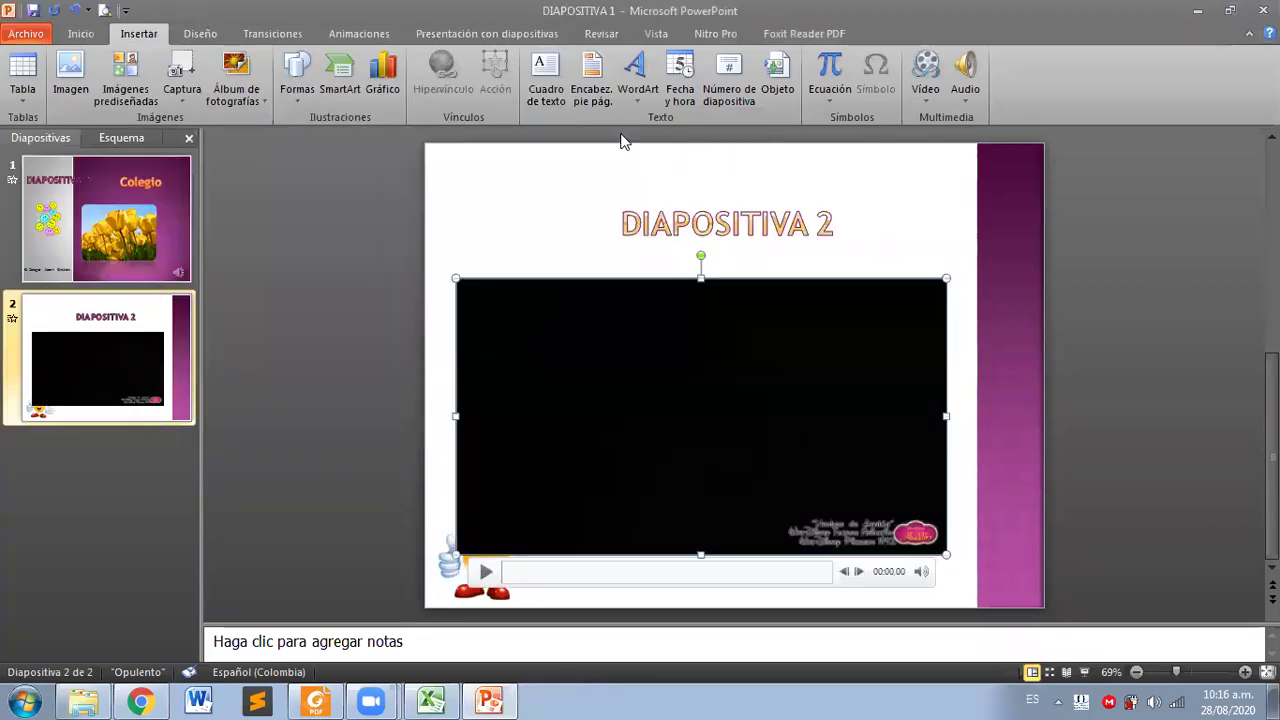
{"action": "left_click", "coordinate": [774, 99]}
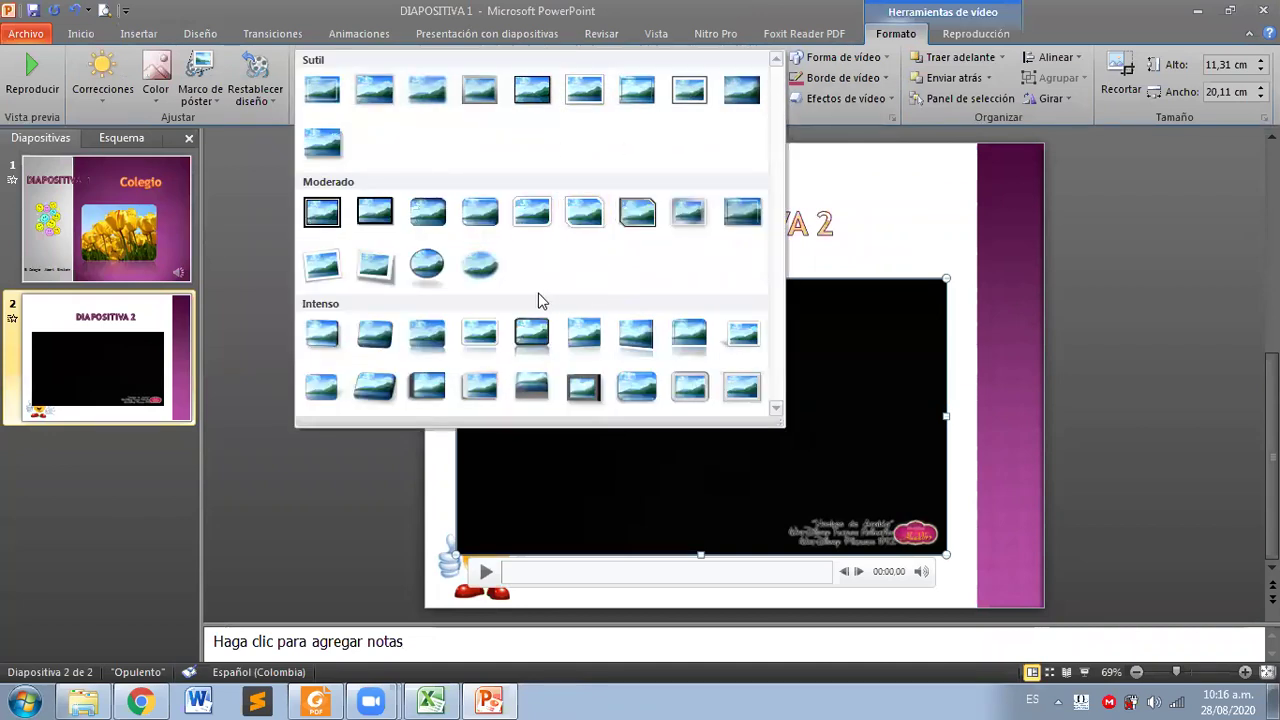
Step: Apply a rounded reflection frame style to the video, move it up and shrink it slightly
{"action": "left_click", "coordinate": [322, 334]}
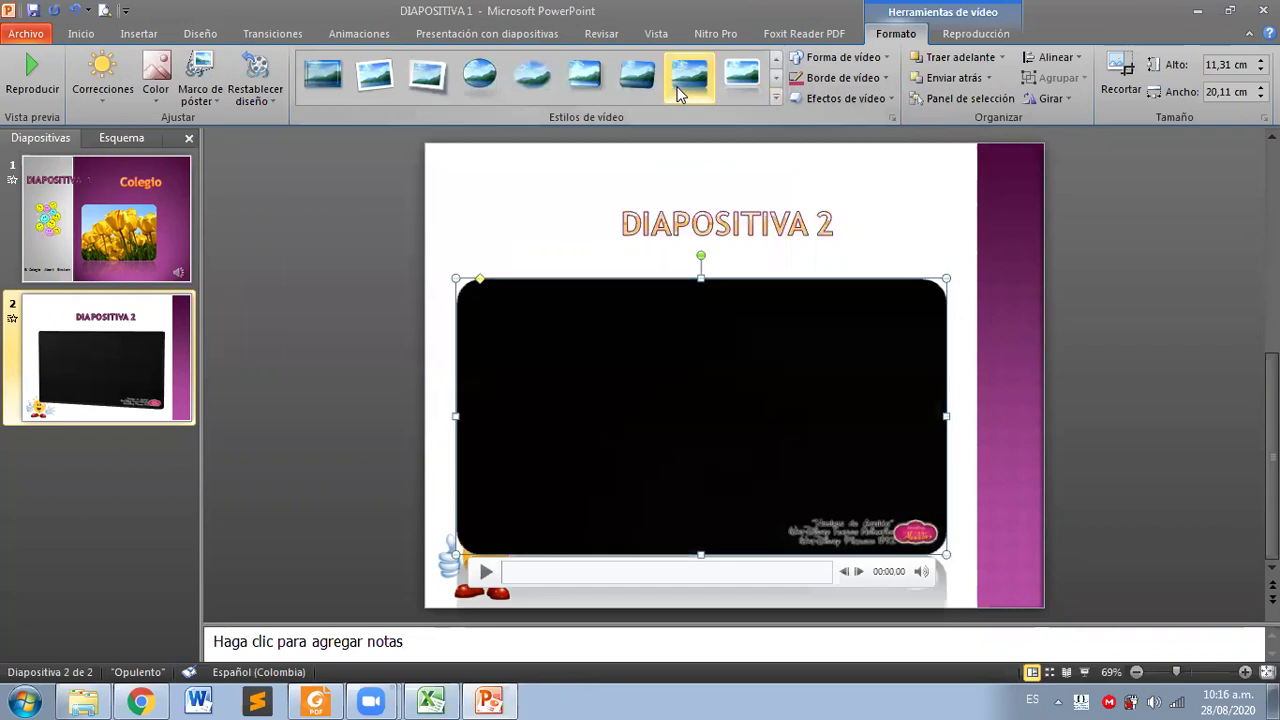
{"action": "left_click", "coordinate": [679, 93]}
{"action": "left_click_drag", "start_coordinate": [729, 337], "coordinate": [743, 301]}
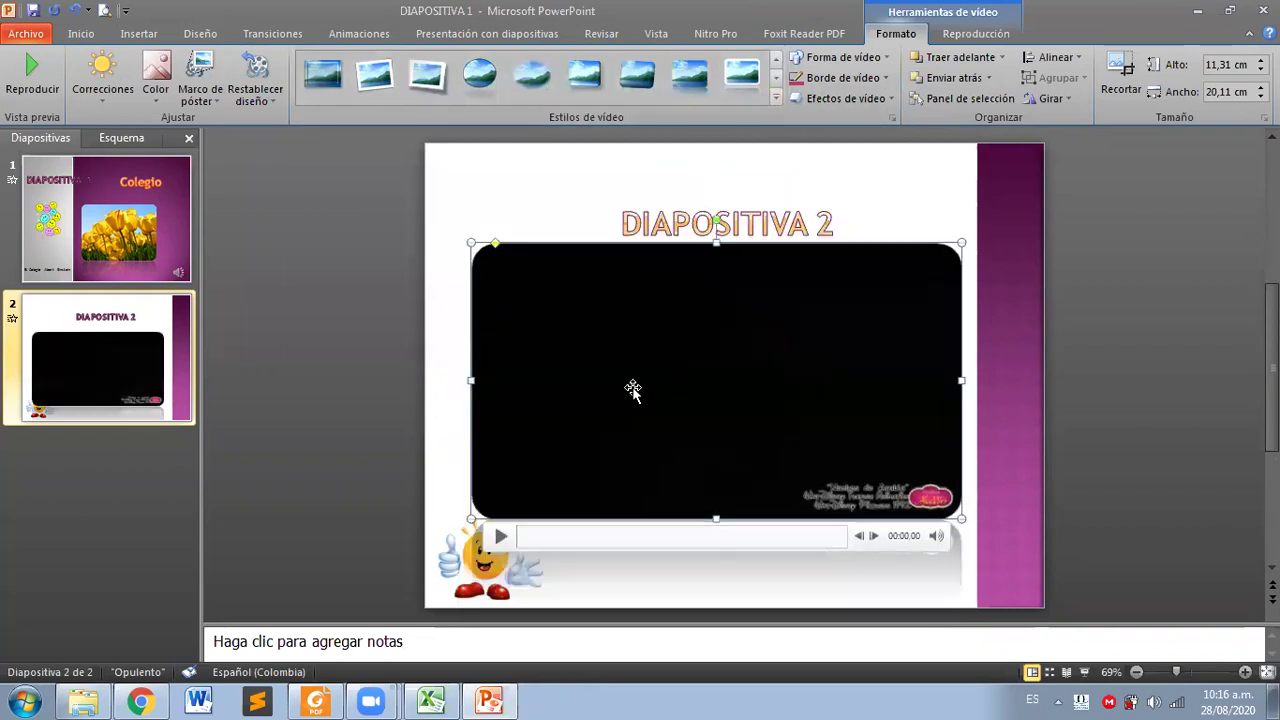
{"action": "mouse_move", "coordinate": [466, 522]}
{"action": "left_mouse_down"}
{"action": "mouse_move", "coordinate": [476, 515]}
{"action": "mouse_move", "coordinate": [456, 543]}
{"action": "left_mouse_up"}
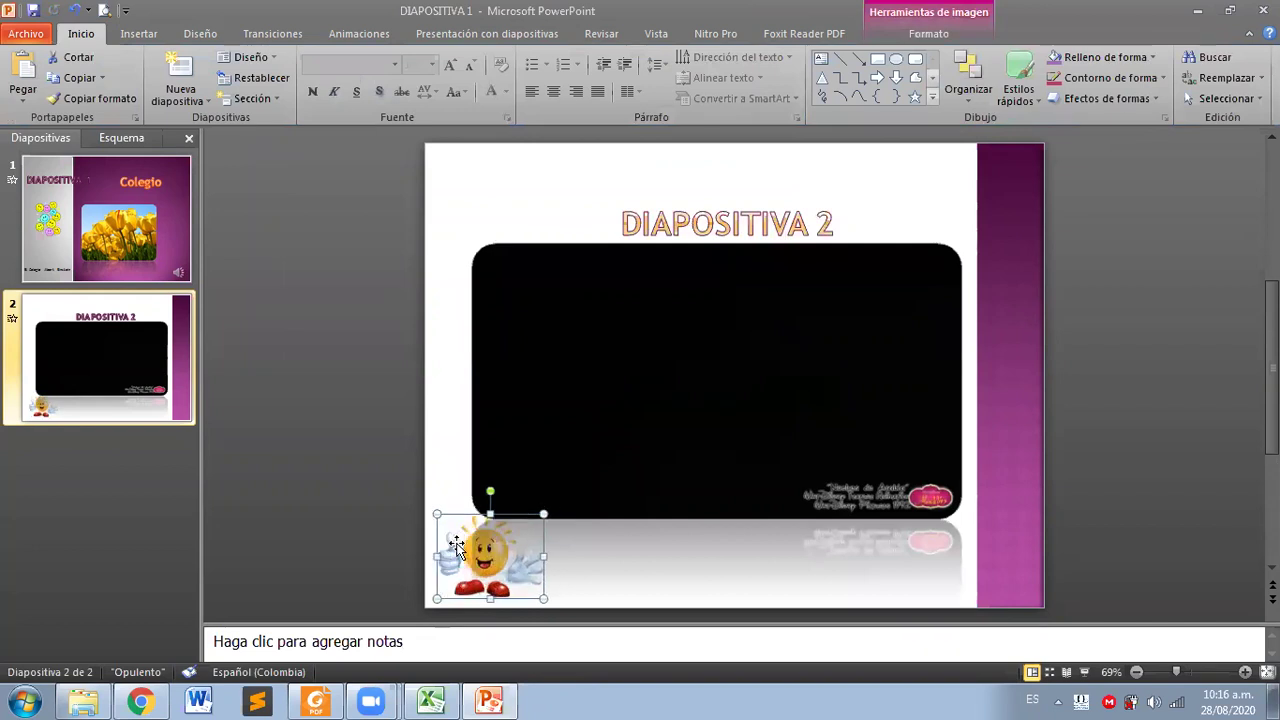
{"action": "left_click", "coordinate": [443, 449]}
{"action": "left_click", "coordinate": [540, 415]}
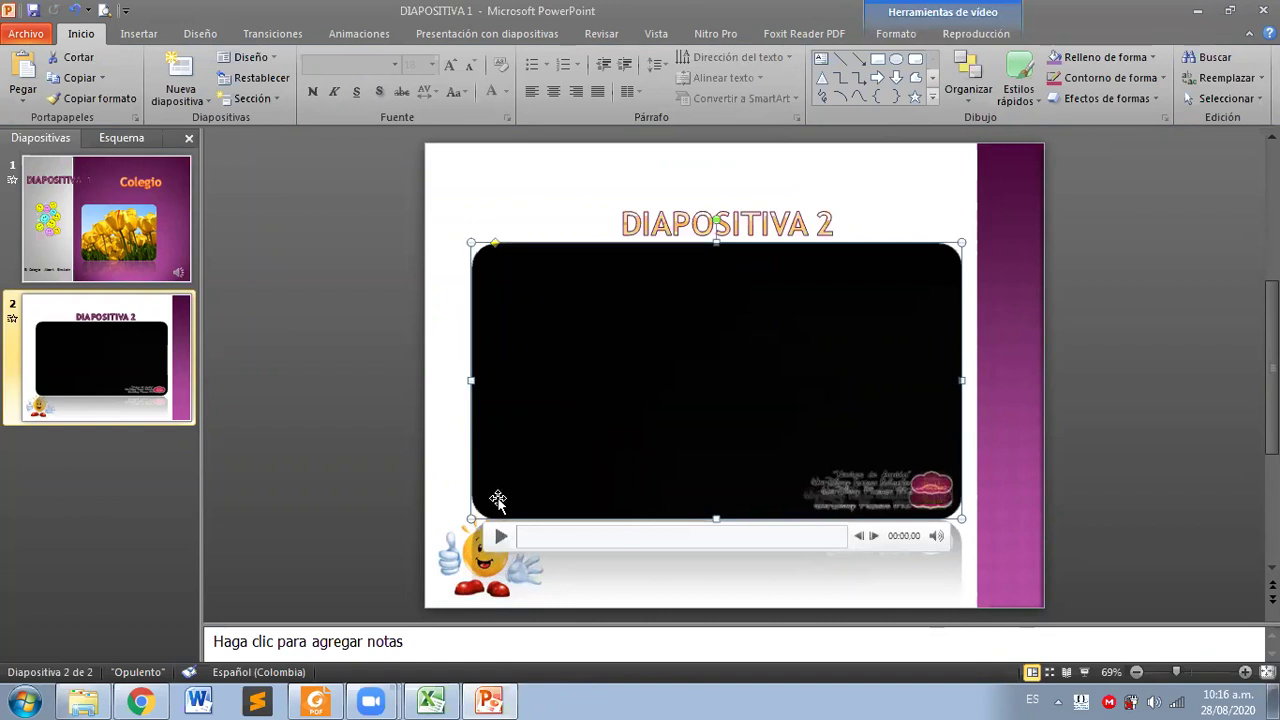
{"action": "left_click_drag", "start_coordinate": [481, 507], "coordinate": [495, 500]}
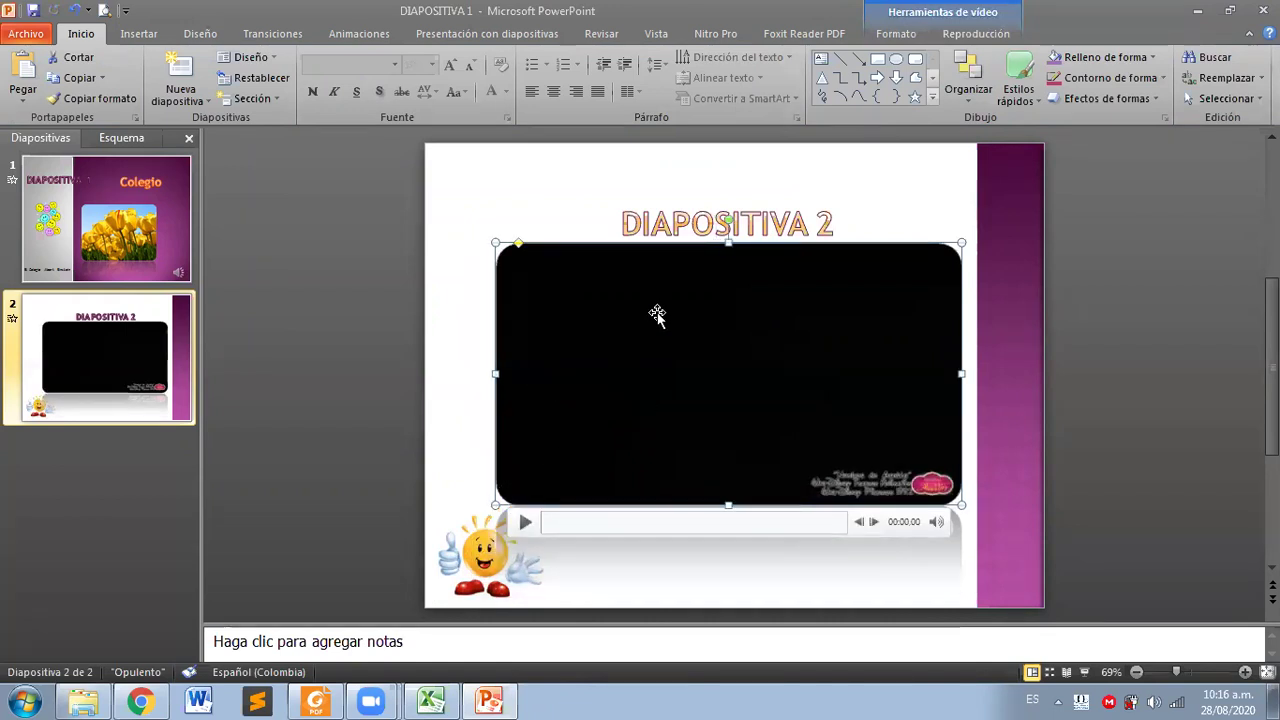
{"action": "left_click", "coordinate": [975, 33]}
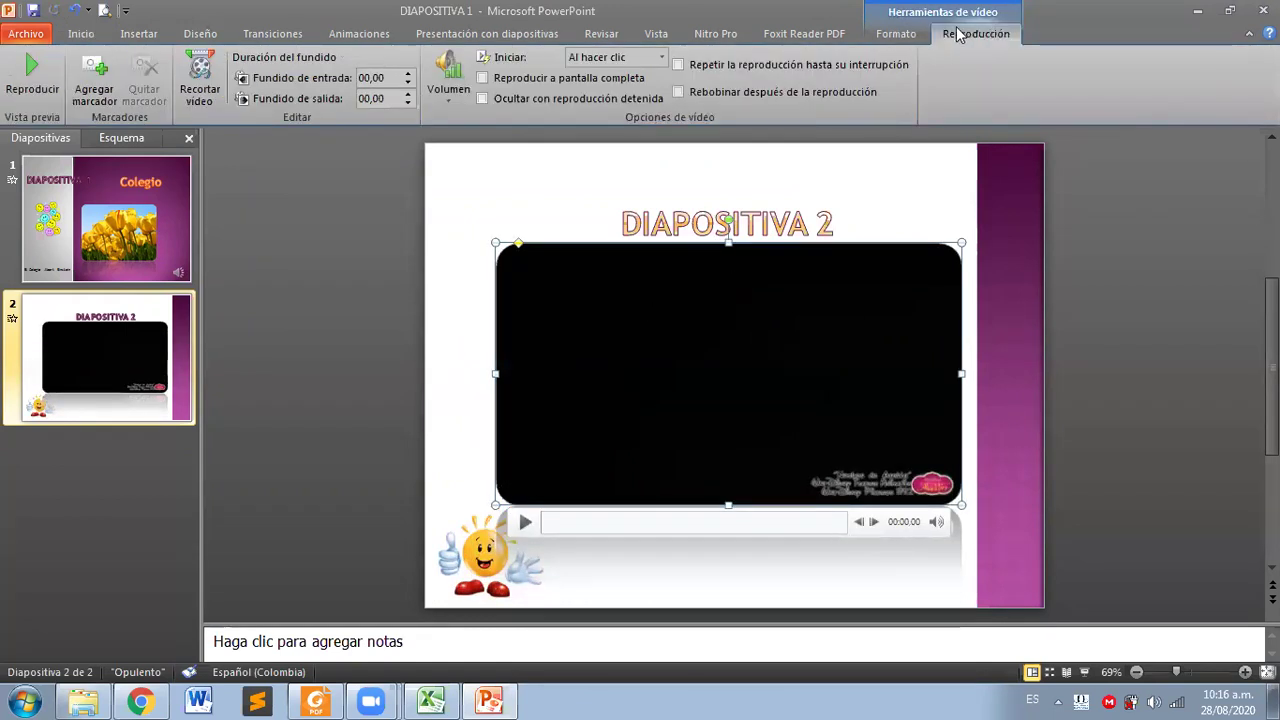
Step: Set the video to start Automatically and play full screen, then raise the DIAPOSITIVA 2 title slightly
{"action": "left_click", "coordinate": [622, 57]}
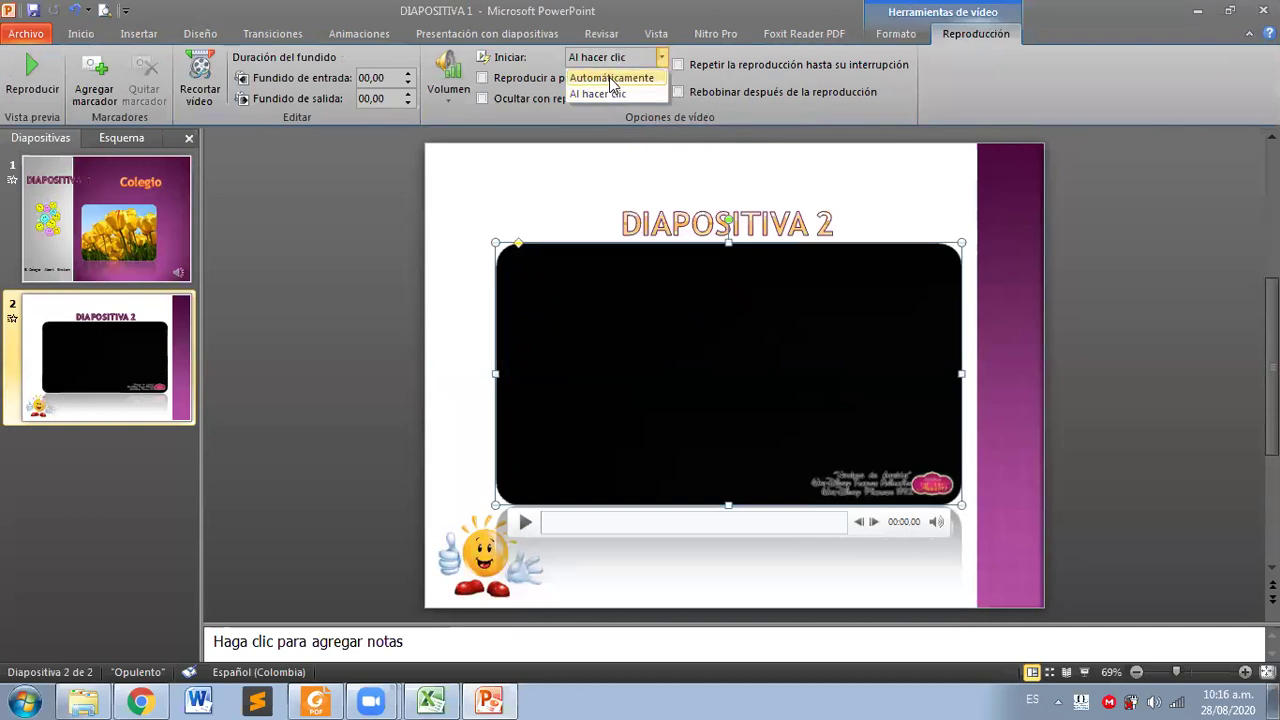
{"action": "left_click", "coordinate": [610, 78]}
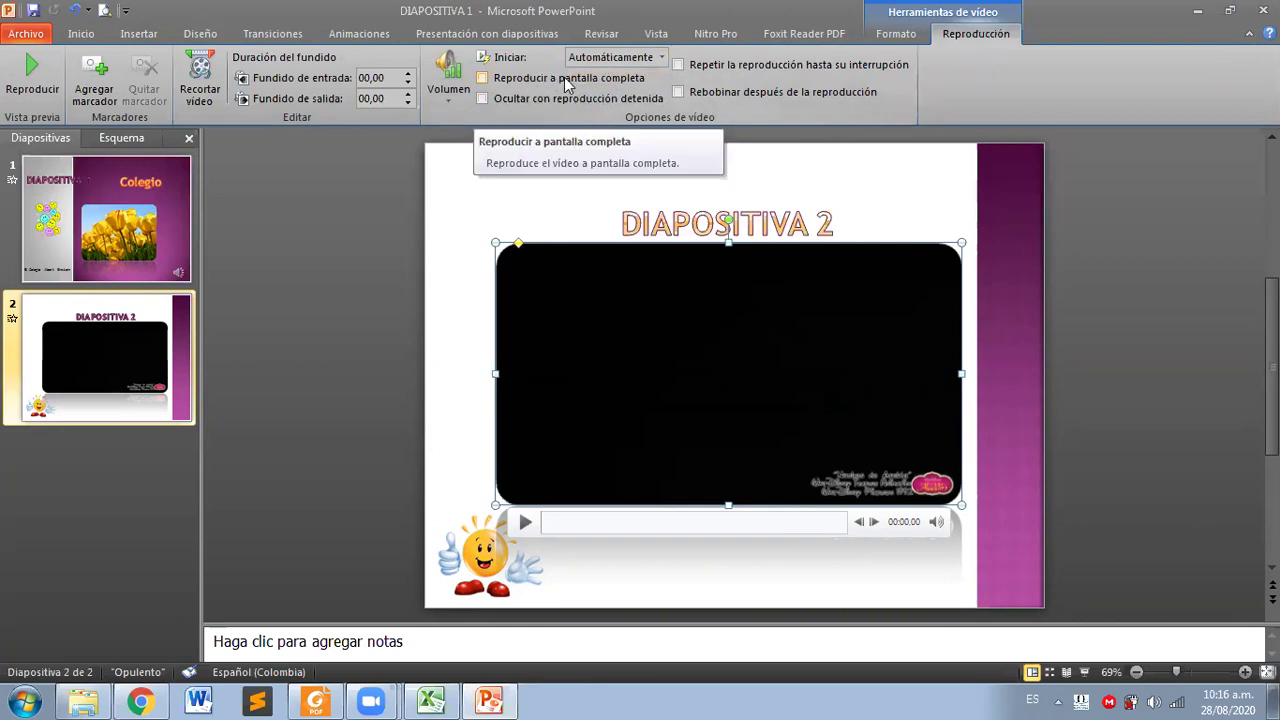
{"action": "left_click", "coordinate": [568, 77]}
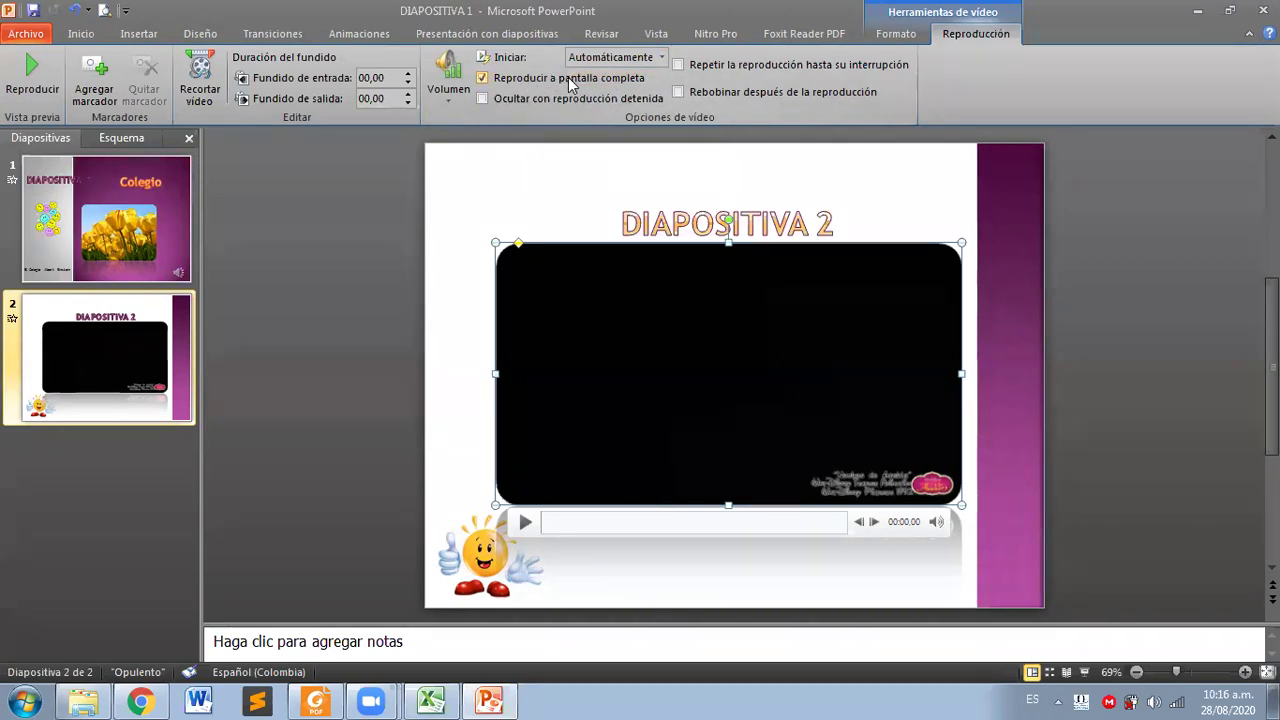
{"action": "left_click", "coordinate": [701, 191]}
{"action": "left_click_drag", "start_coordinate": [704, 179], "coordinate": [700, 161]}
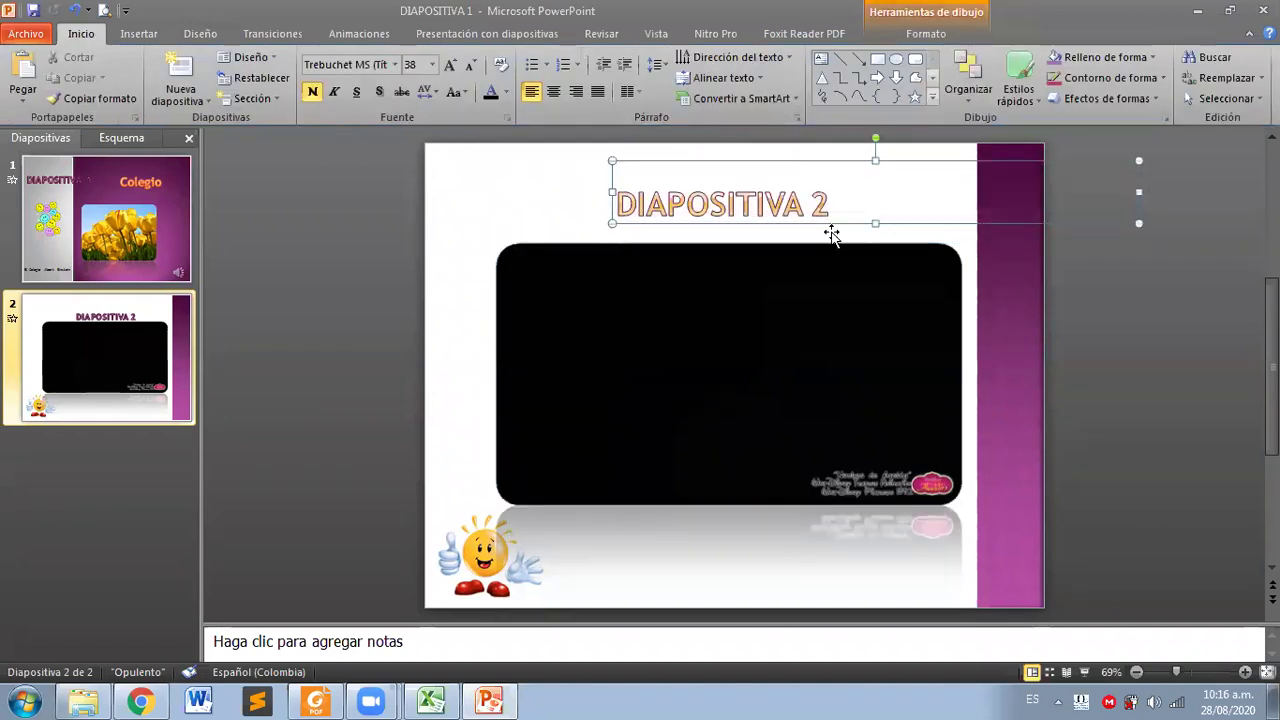
{"action": "left_click", "coordinate": [1097, 328]}
Step: Give the slide 2 video the Rebote entrance animation, then return to slide 1
{"action": "left_click", "coordinate": [150, 180]}
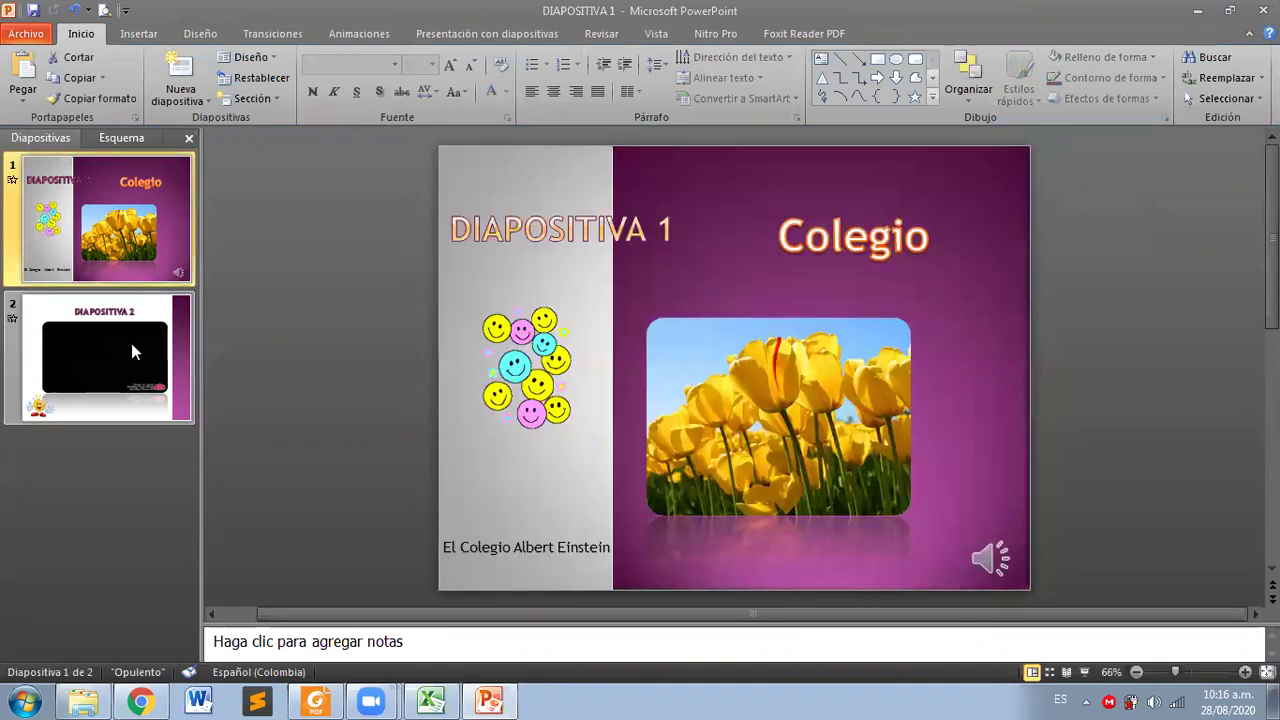
{"action": "left_click", "coordinate": [131, 343]}
{"action": "left_click", "coordinate": [722, 326]}
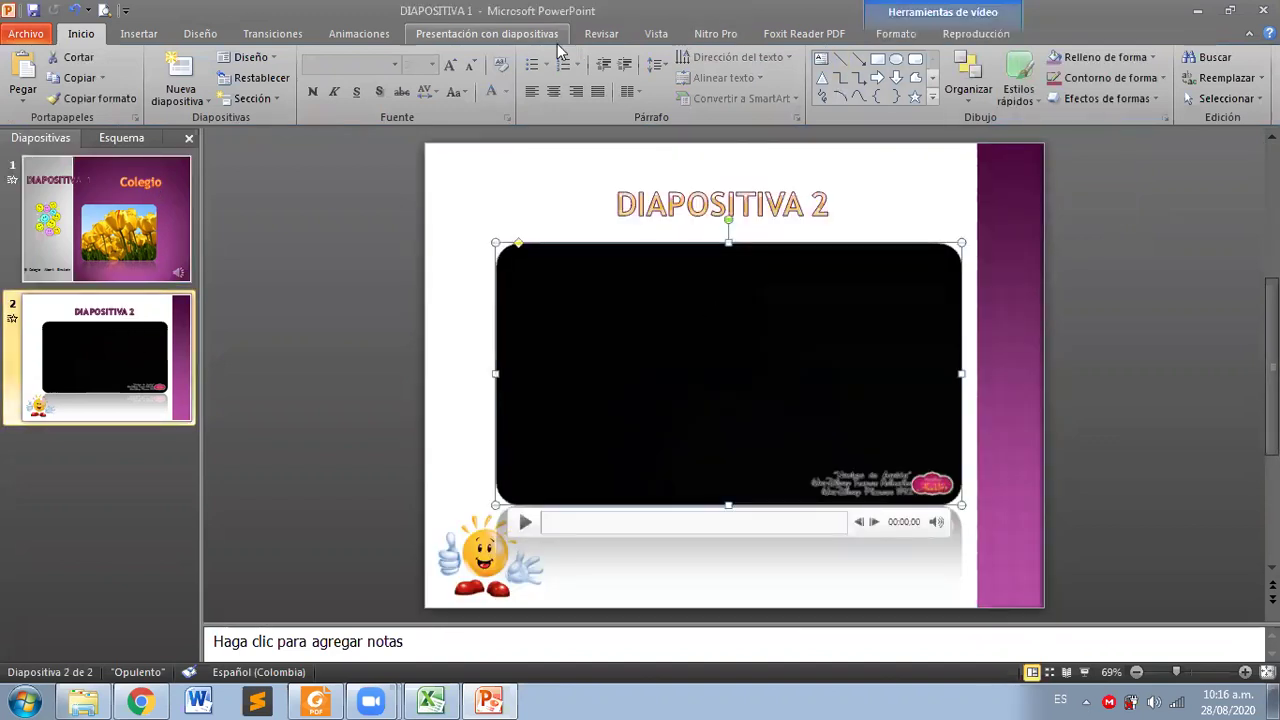
{"action": "left_click", "coordinate": [359, 33]}
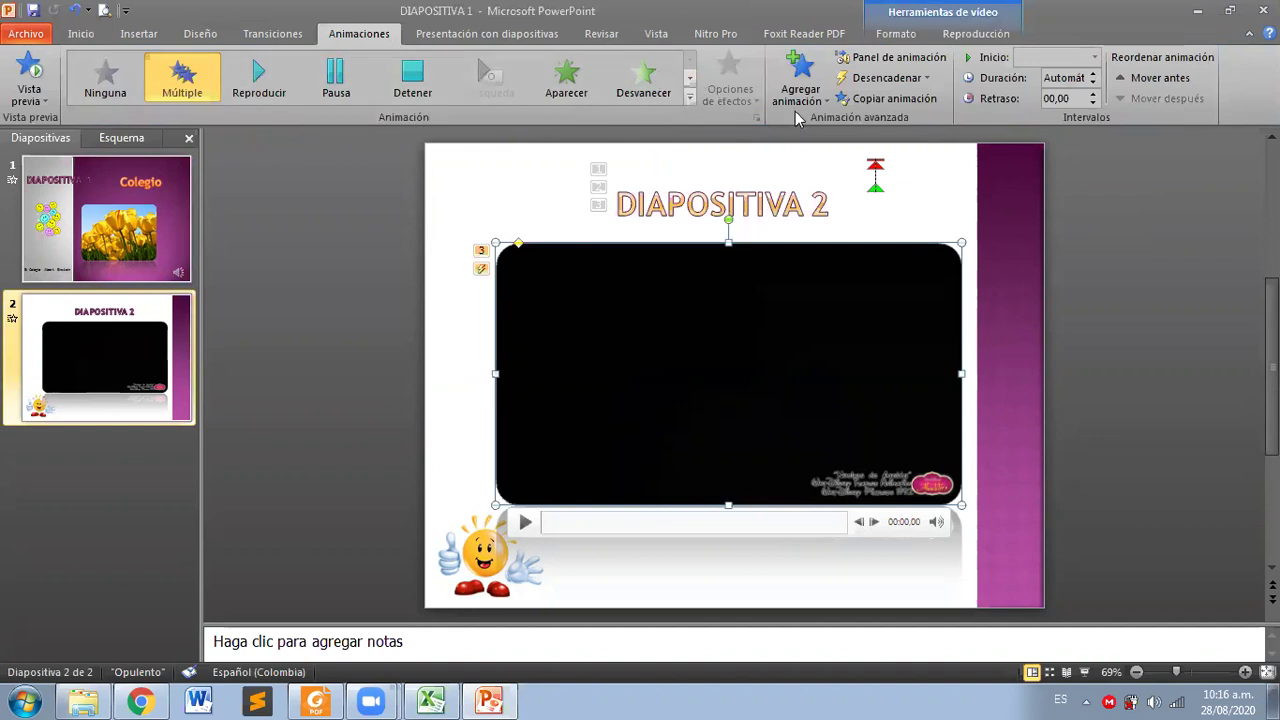
{"action": "left_click", "coordinate": [139, 33]}
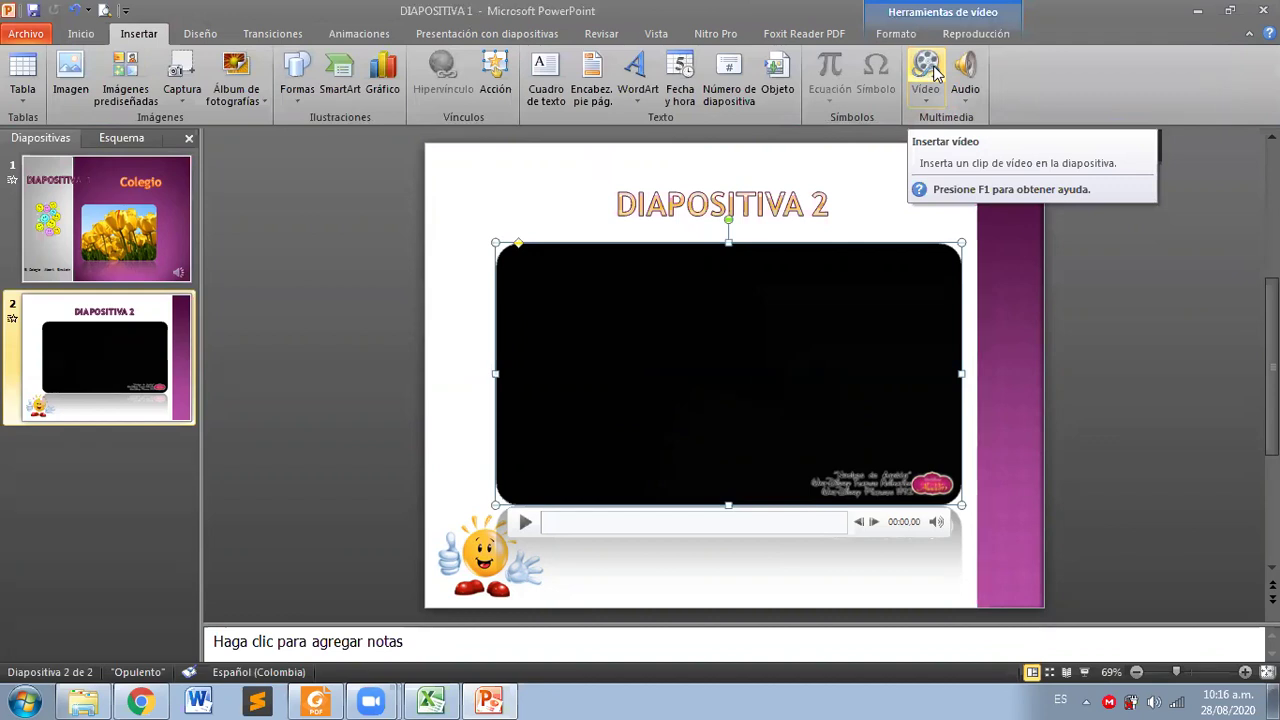
{"action": "left_click", "coordinate": [352, 33]}
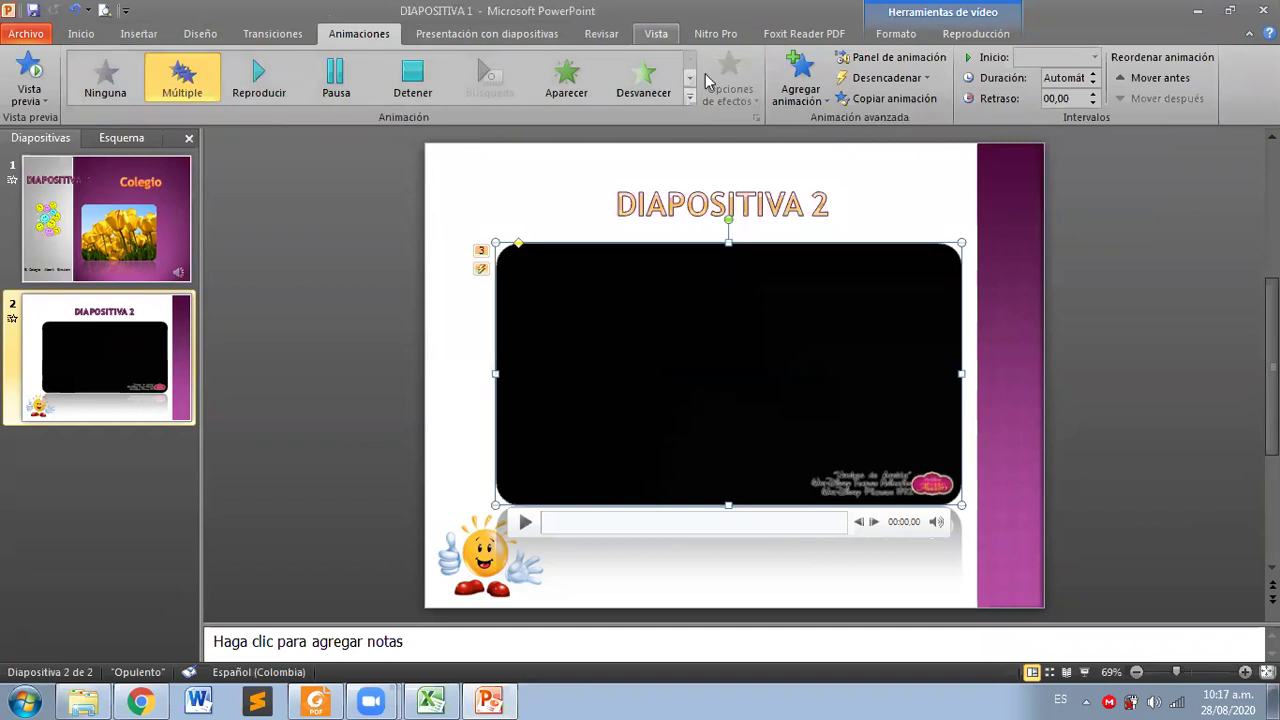
{"action": "left_click", "coordinate": [800, 85]}
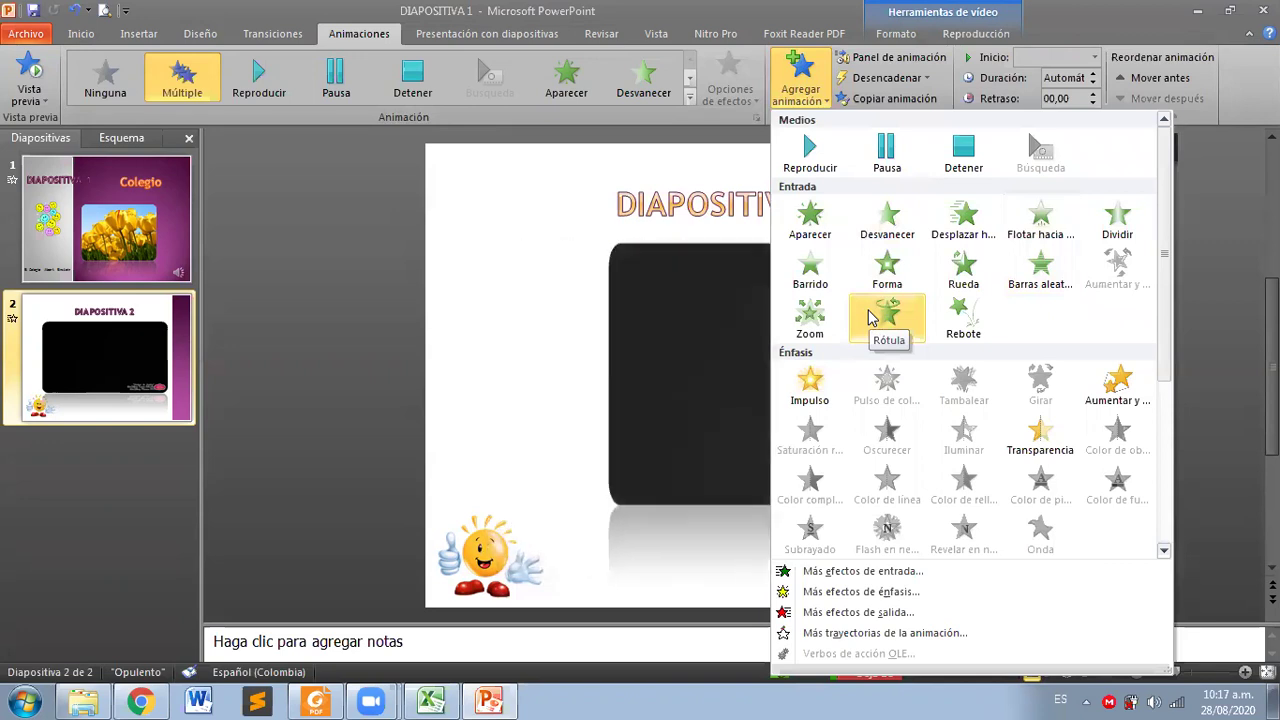
{"action": "left_click", "coordinate": [940, 318]}
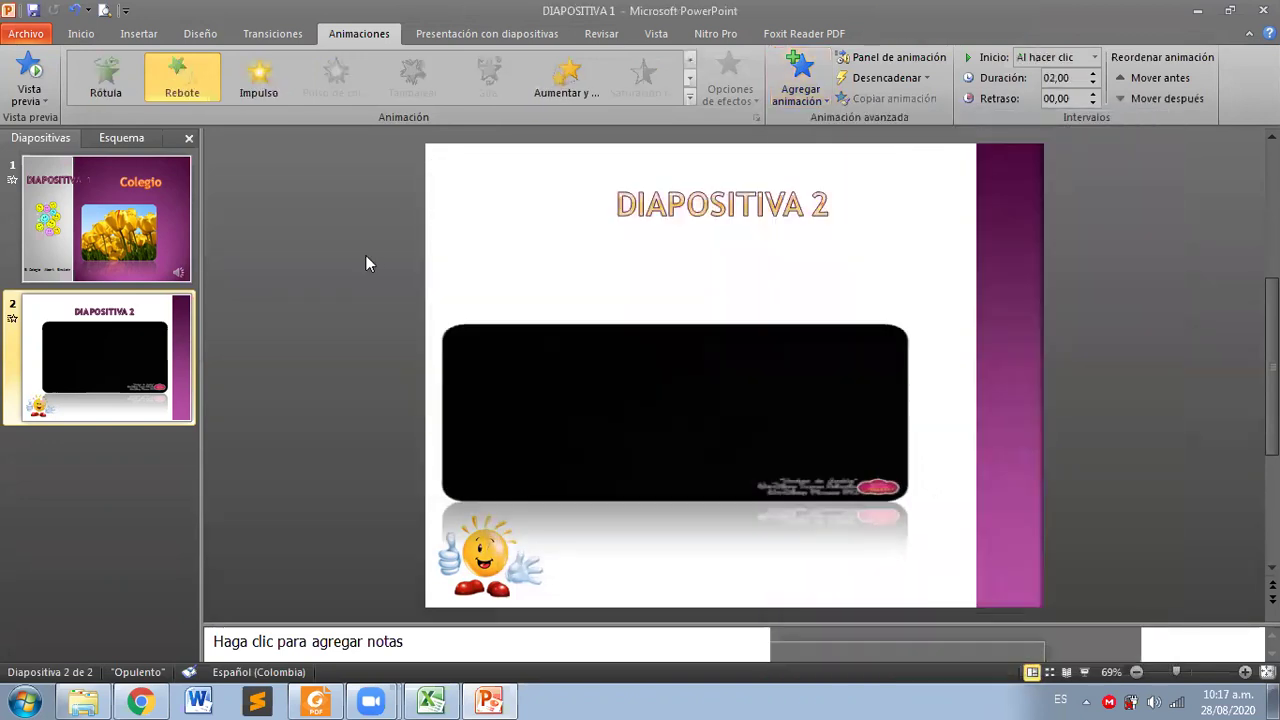
{"action": "left_click", "coordinate": [137, 189]}
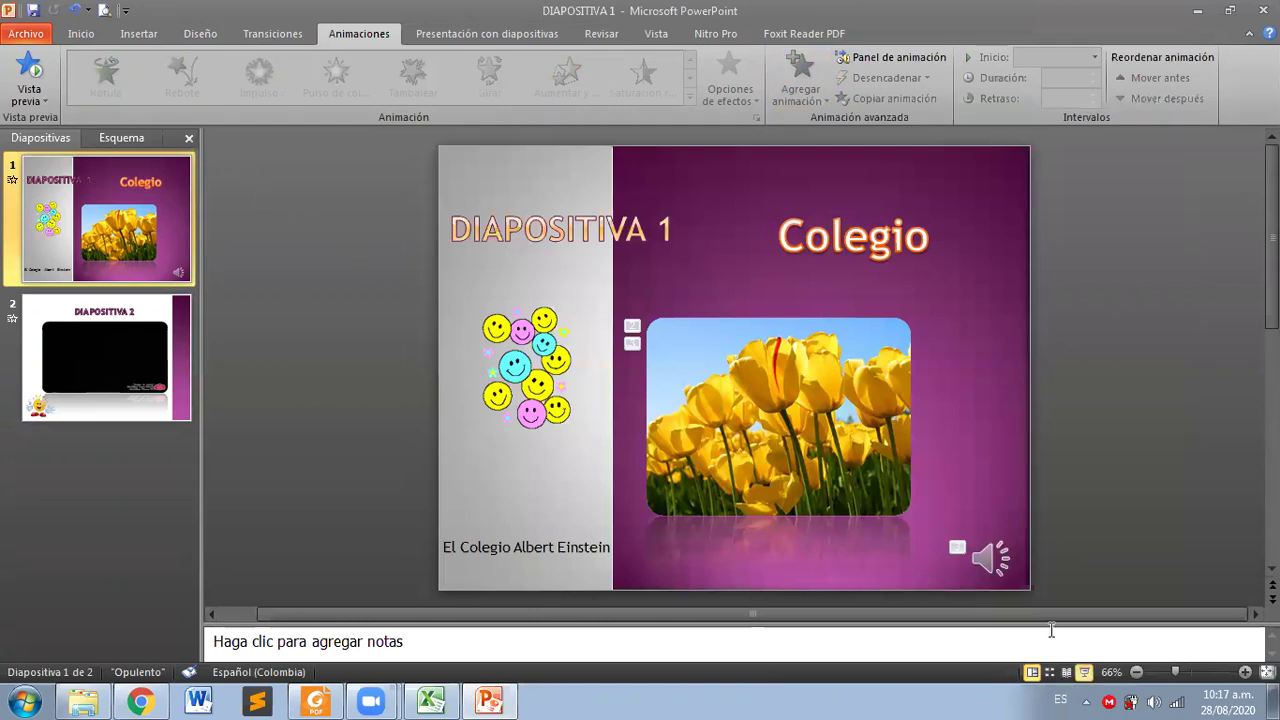
Step: Run the slideshow through slide 2's Aladdin video, then exit back to editing
{"action": "key", "text": "F5"}
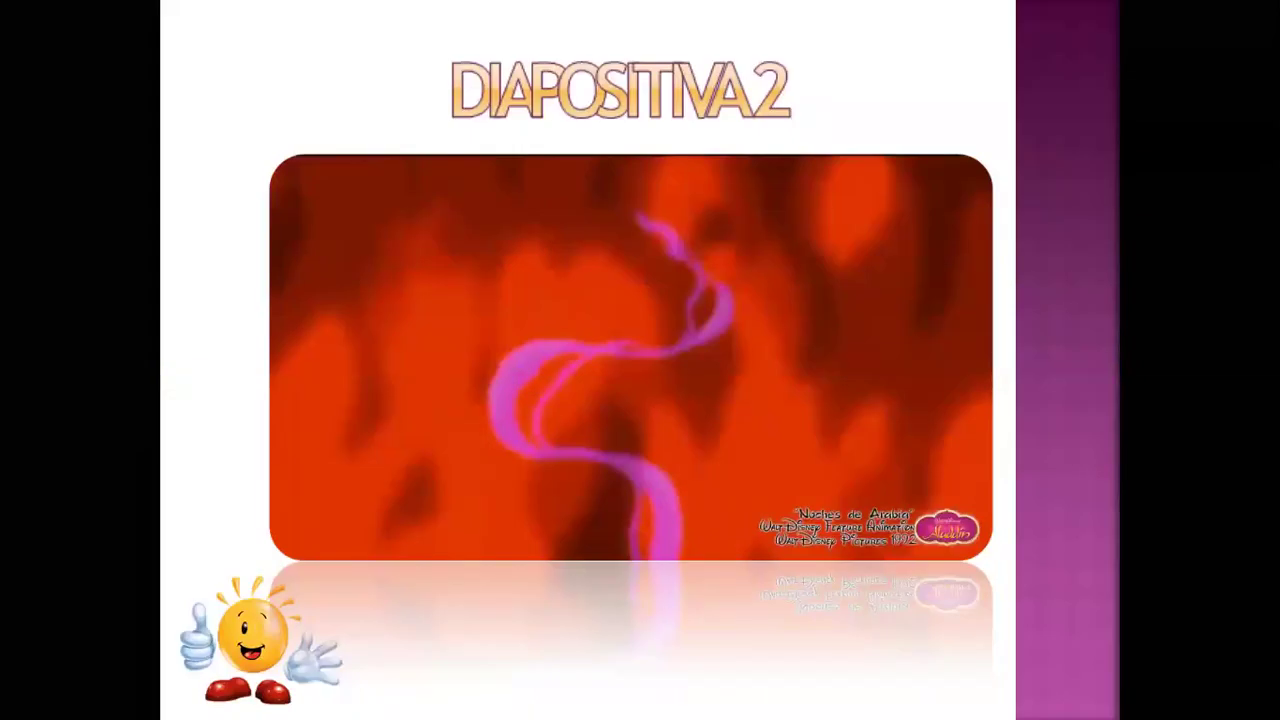
{"action": "key", "text": "Escape"}
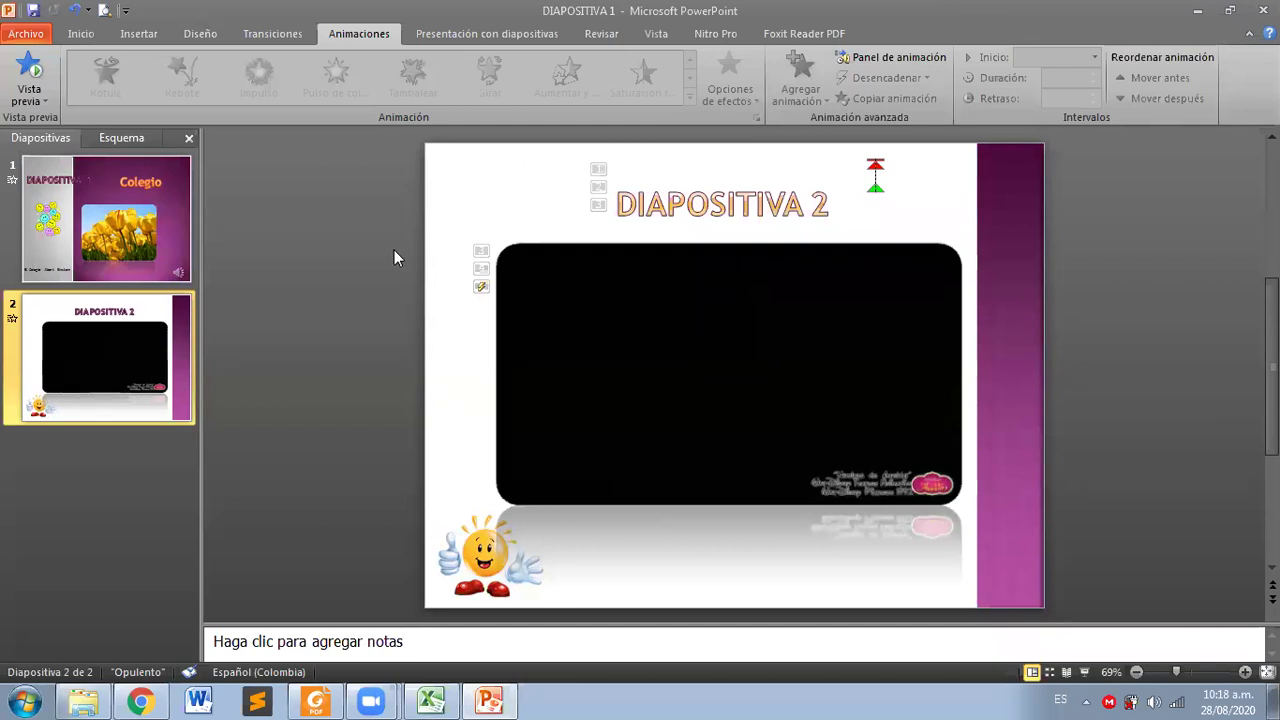
{"action": "left_click", "coordinate": [190, 220]}
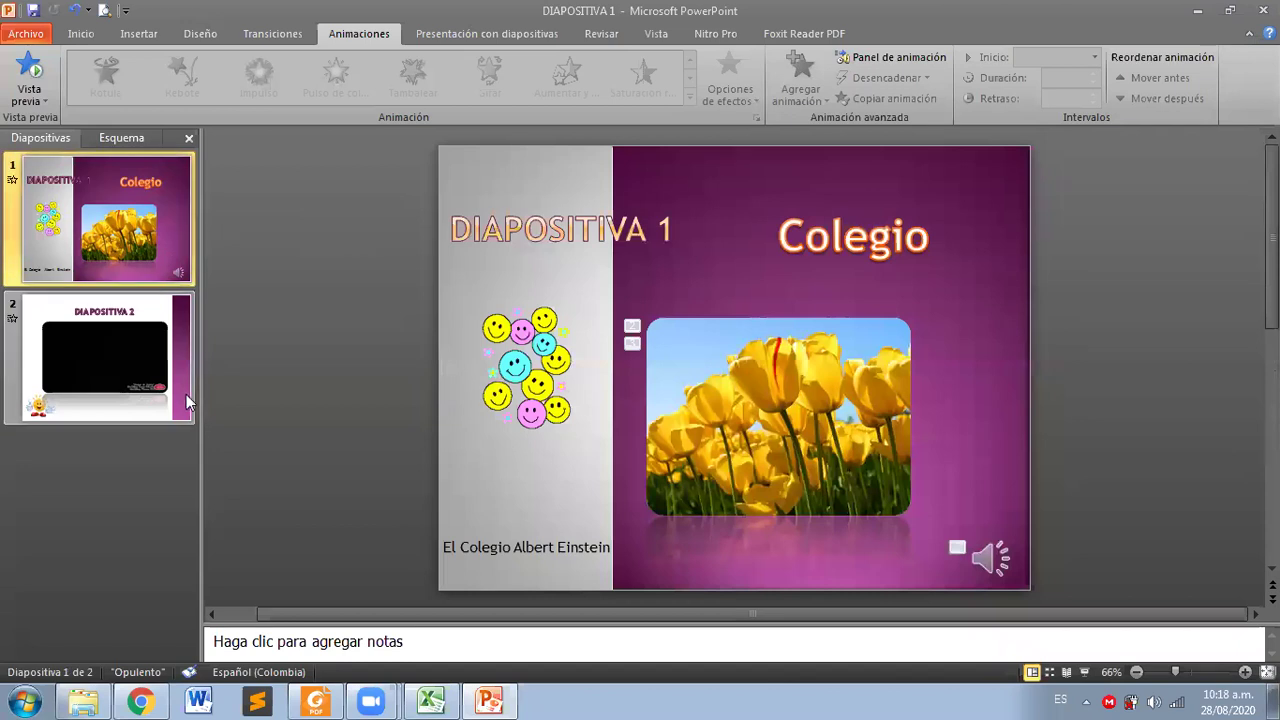
{"action": "left_click", "coordinate": [186, 396]}
{"action": "left_click", "coordinate": [169, 233]}
{"action": "left_click", "coordinate": [173, 332]}
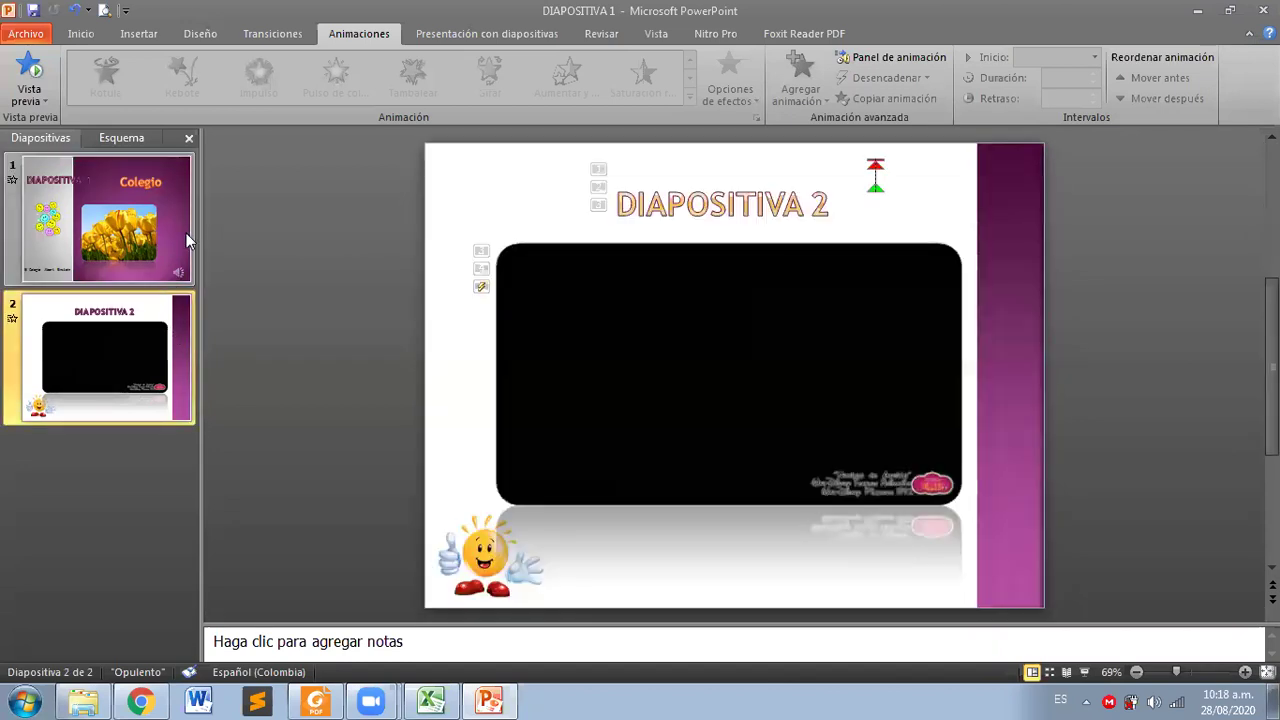
{"action": "left_click", "coordinate": [186, 233]}
{"action": "left_click", "coordinate": [176, 321]}
{"action": "left_click", "coordinate": [182, 249]}
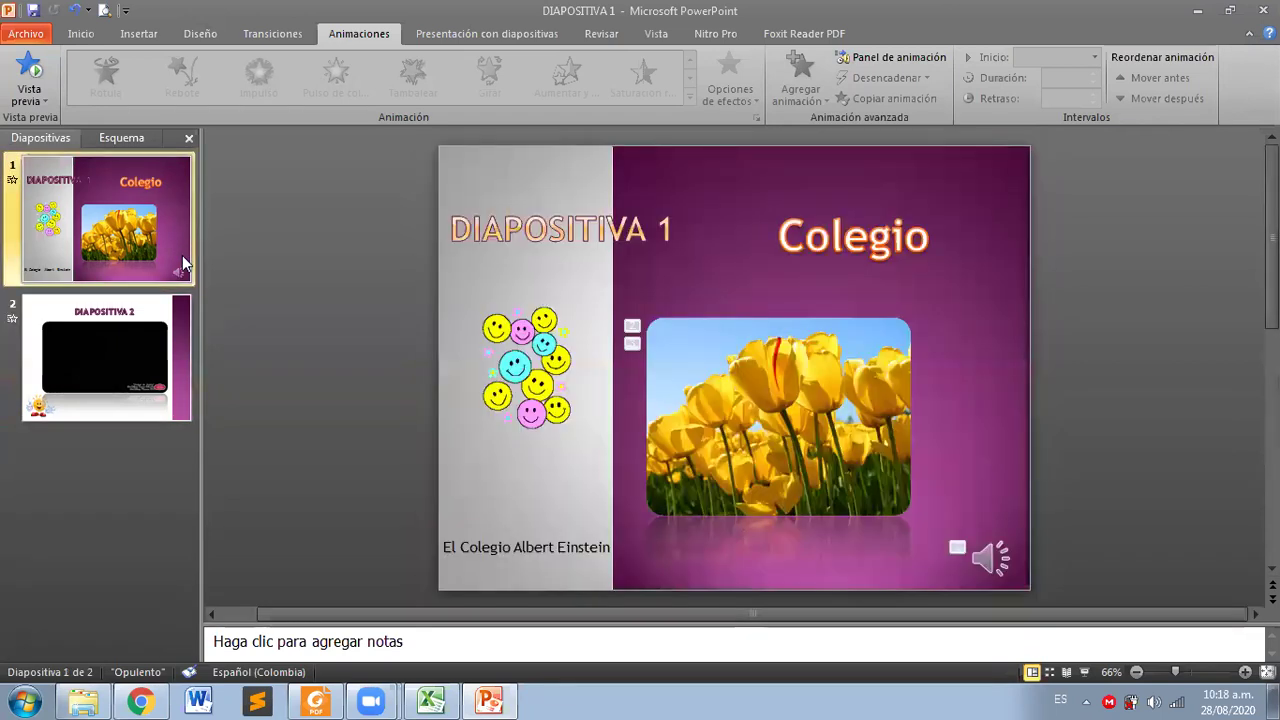
{"action": "left_click", "coordinate": [139, 33]}
{"action": "left_click", "coordinate": [297, 78]}
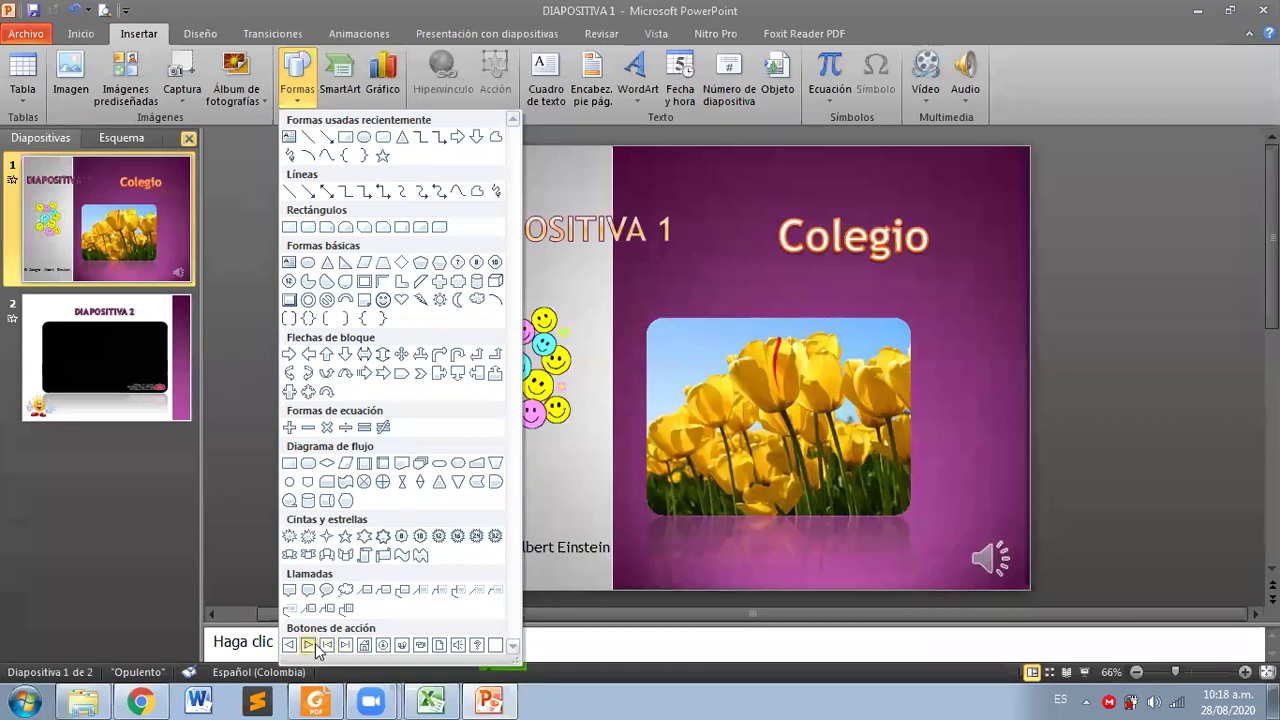
{"action": "left_click", "coordinate": [386, 140]}
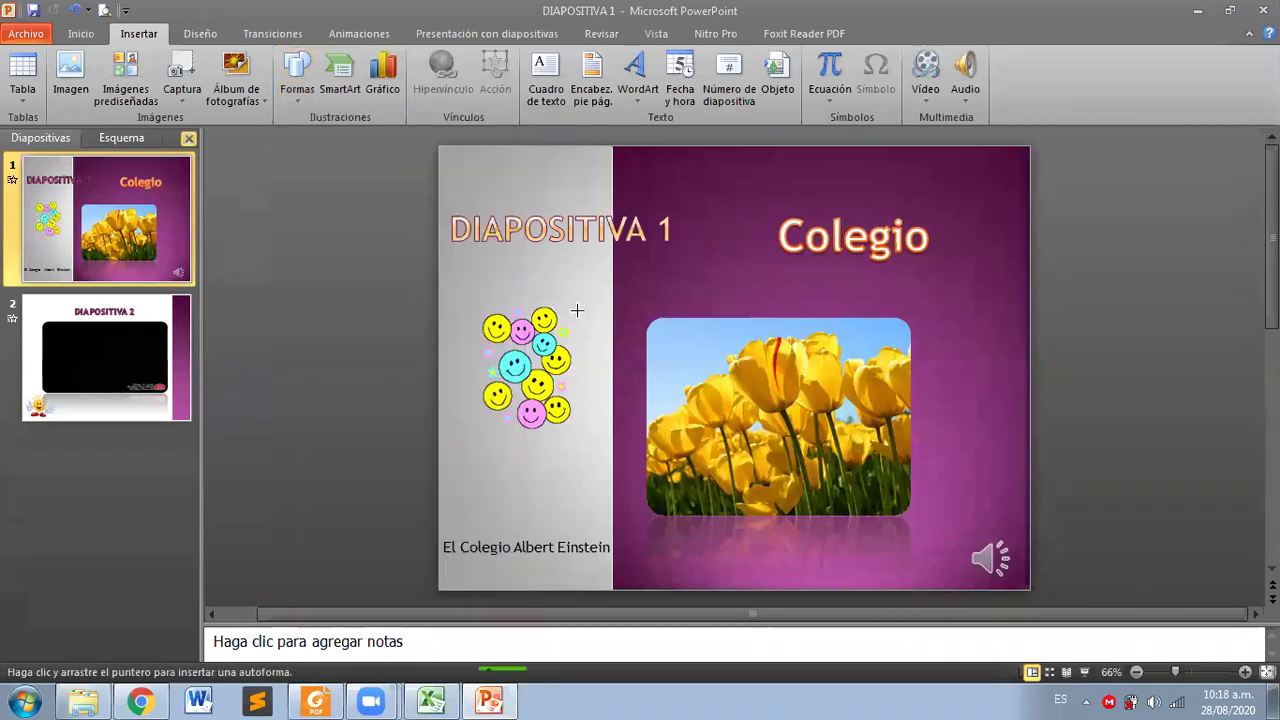
{"action": "left_click", "coordinate": [186, 343]}
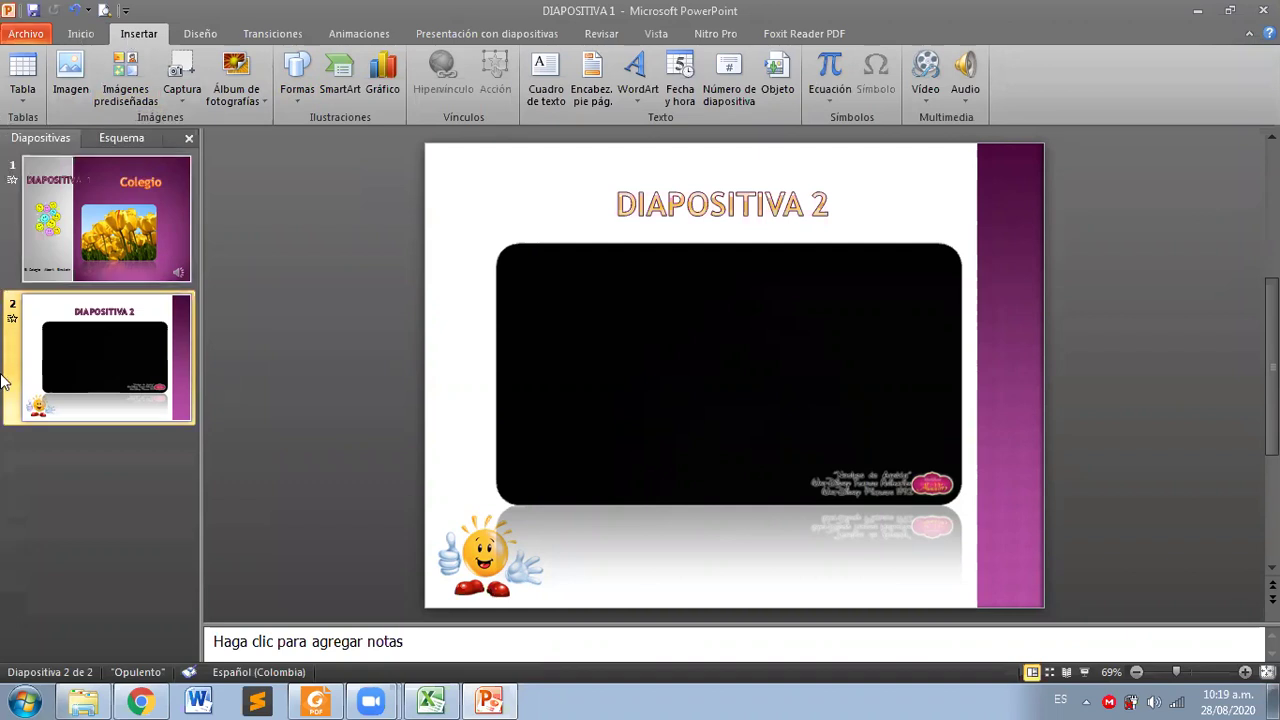
{"action": "left_click", "coordinate": [277, 499]}
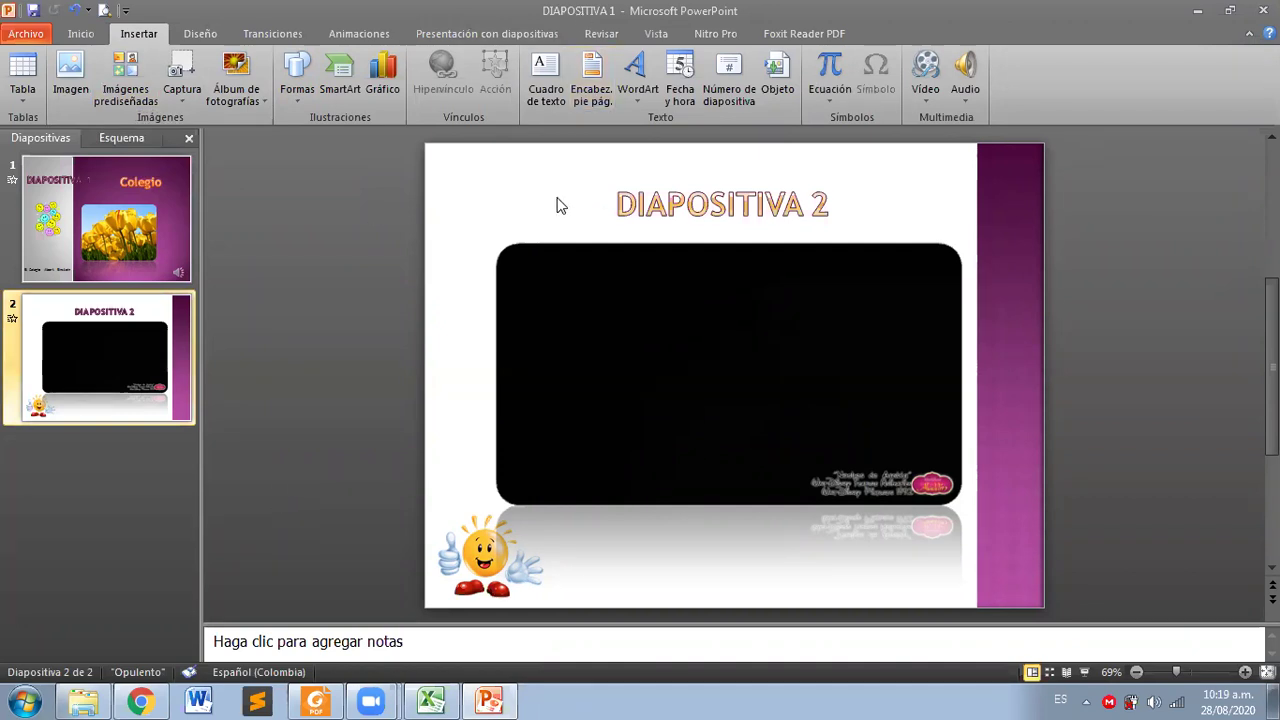
{"action": "left_click", "coordinate": [537, 272]}
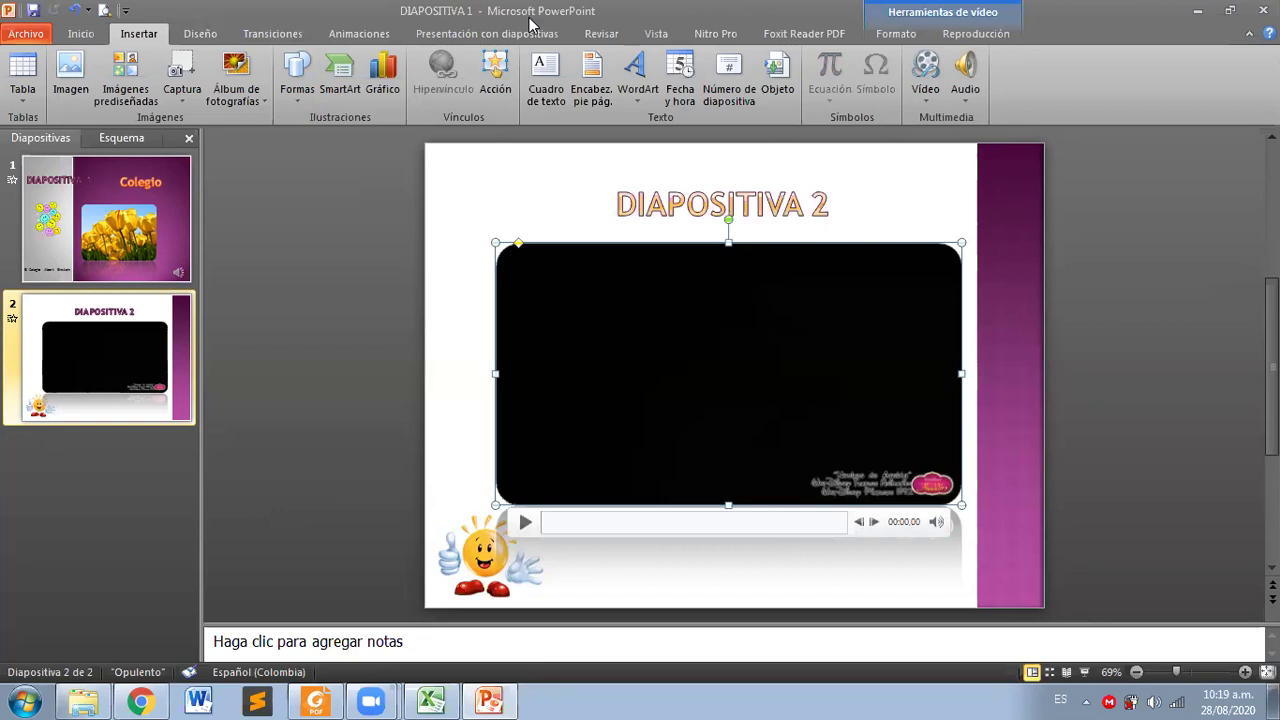
{"action": "left_click", "coordinate": [472, 172]}
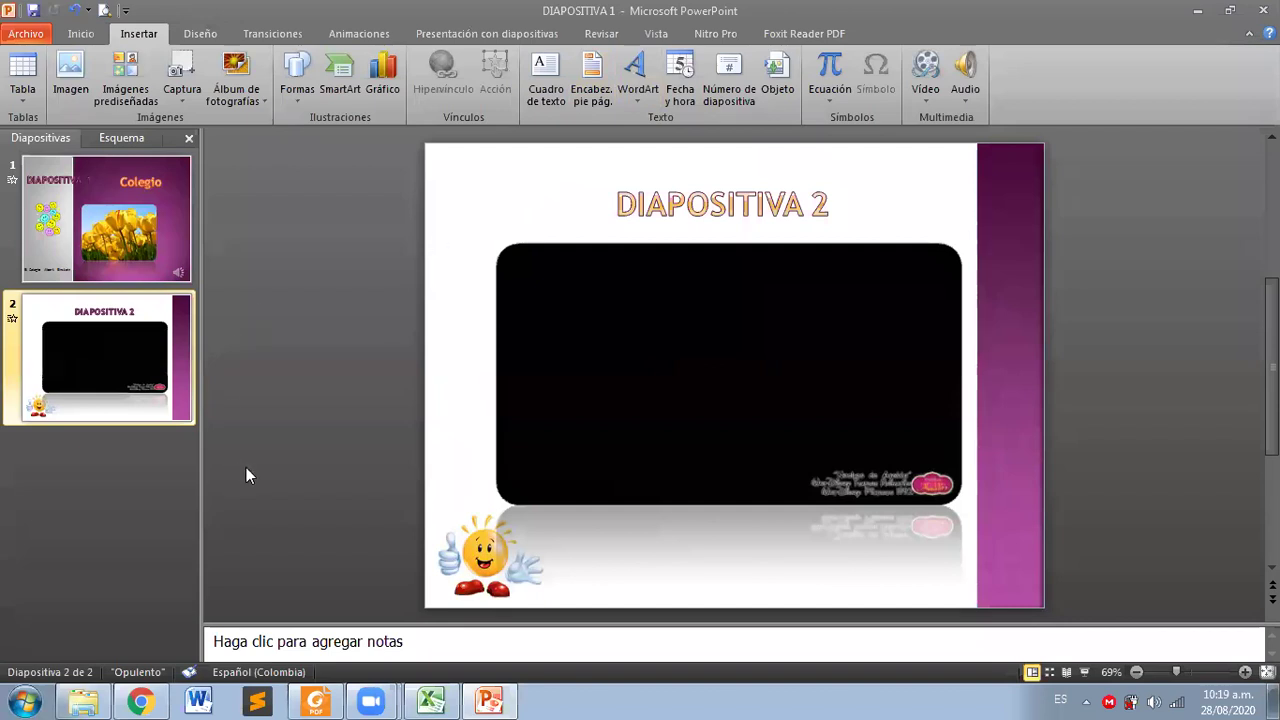
{"action": "left_click", "coordinate": [468, 552]}
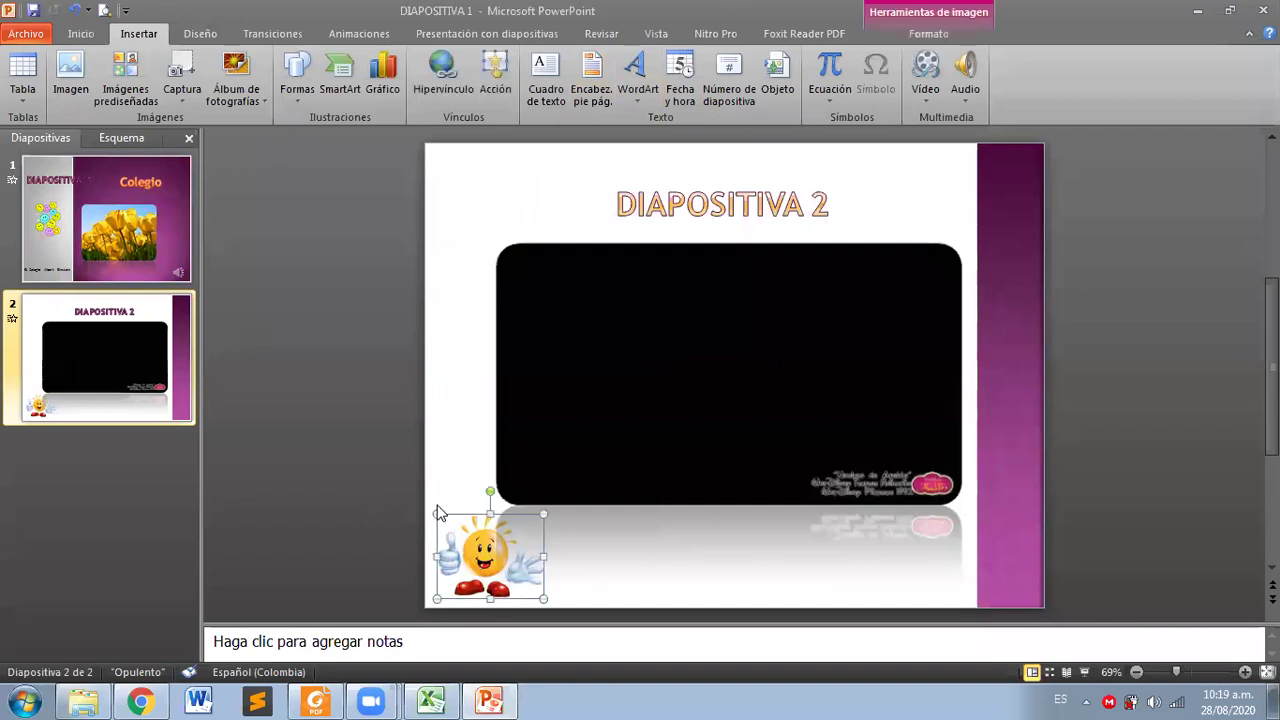
Step: Check the smiley faces, sun clip-art and tulip images on slides 1 and 2, ending on slide 1
{"action": "left_click", "coordinate": [73, 243]}
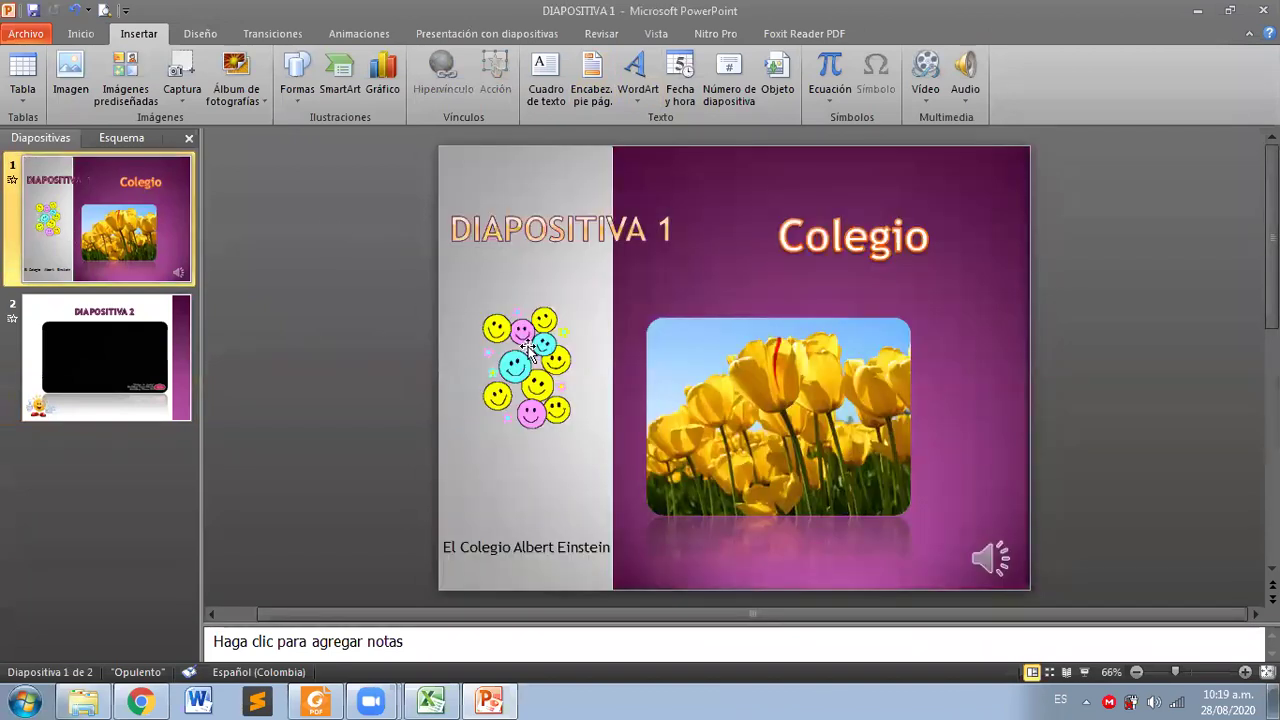
{"action": "left_click", "coordinate": [525, 342]}
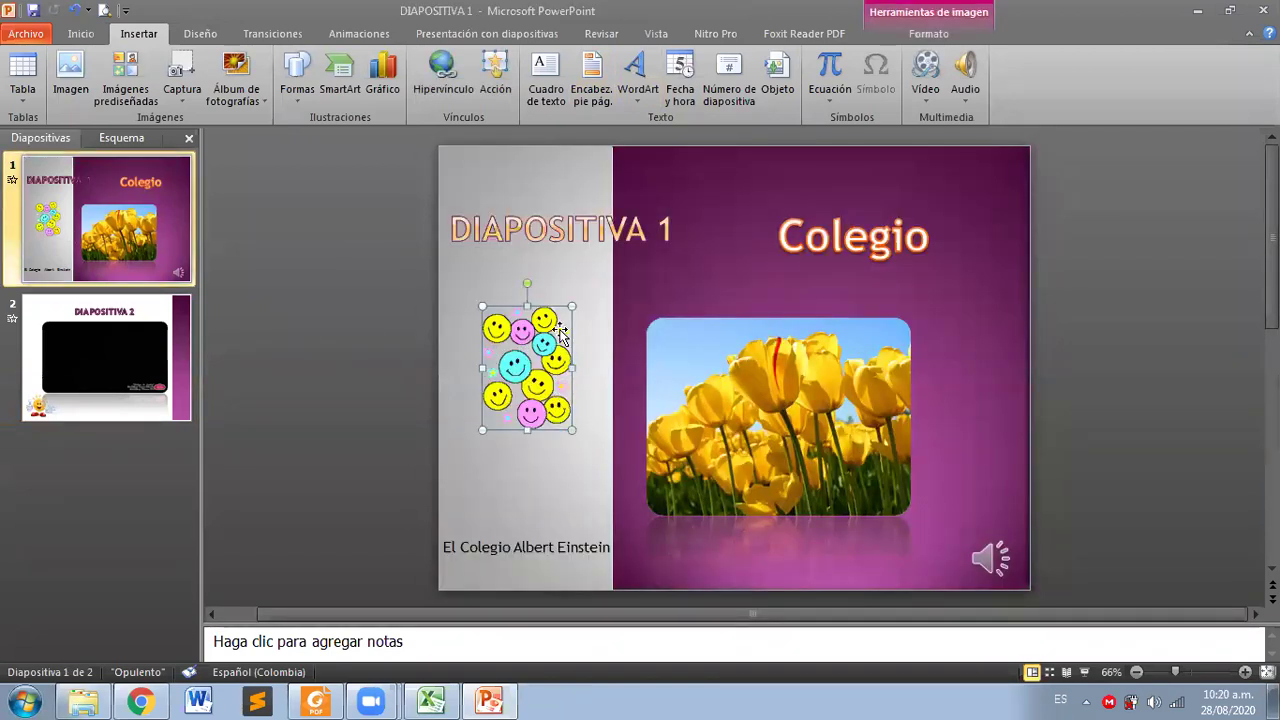
{"action": "left_click", "coordinate": [96, 368]}
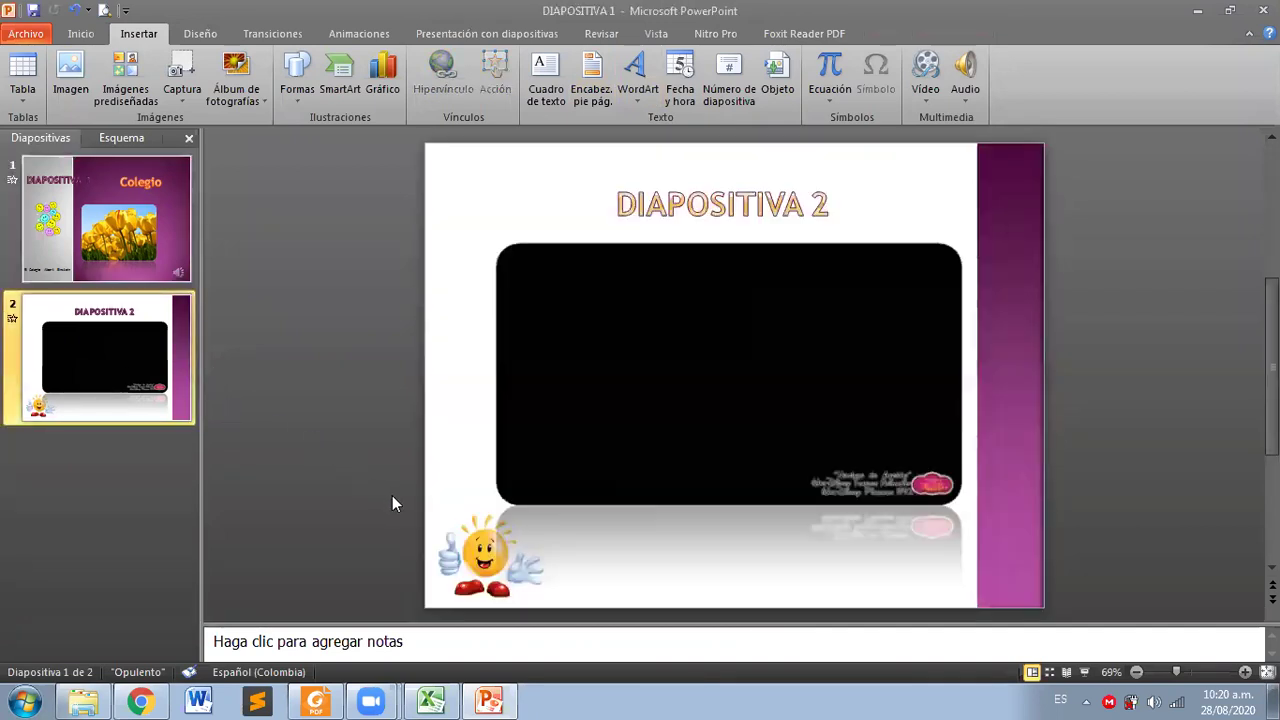
{"action": "left_click", "coordinate": [463, 548]}
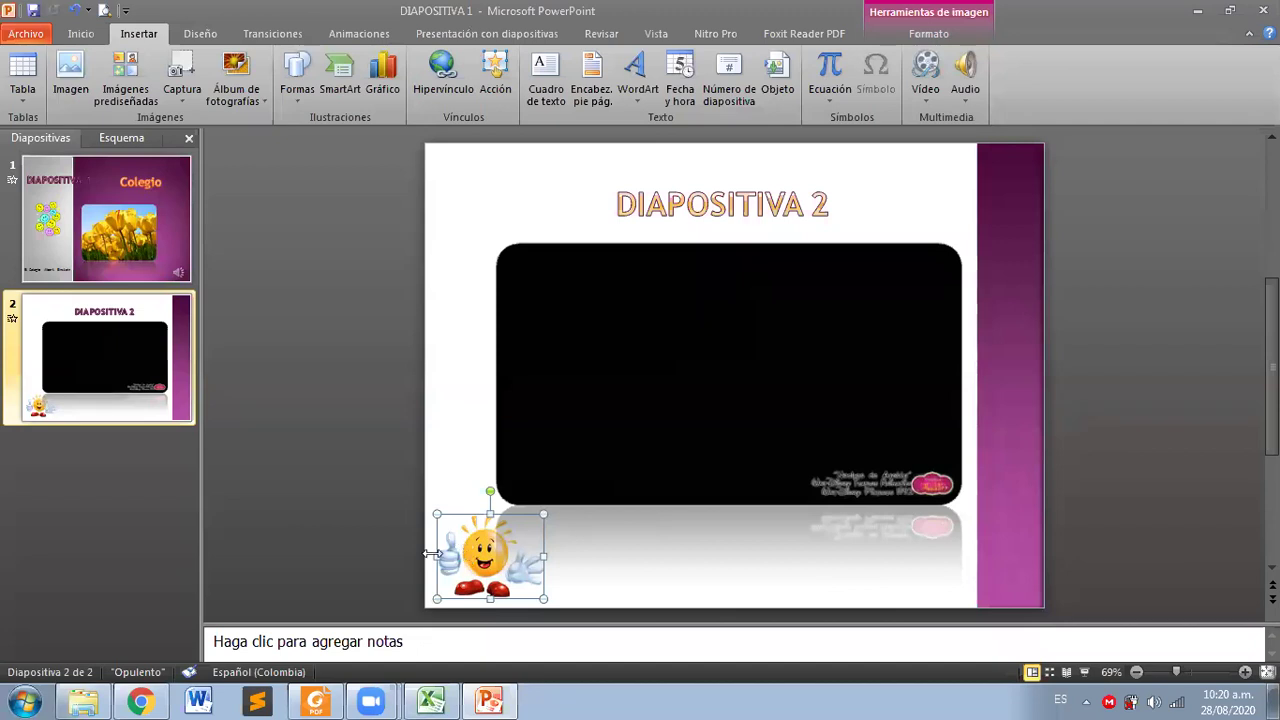
{"action": "left_click", "coordinate": [138, 268]}
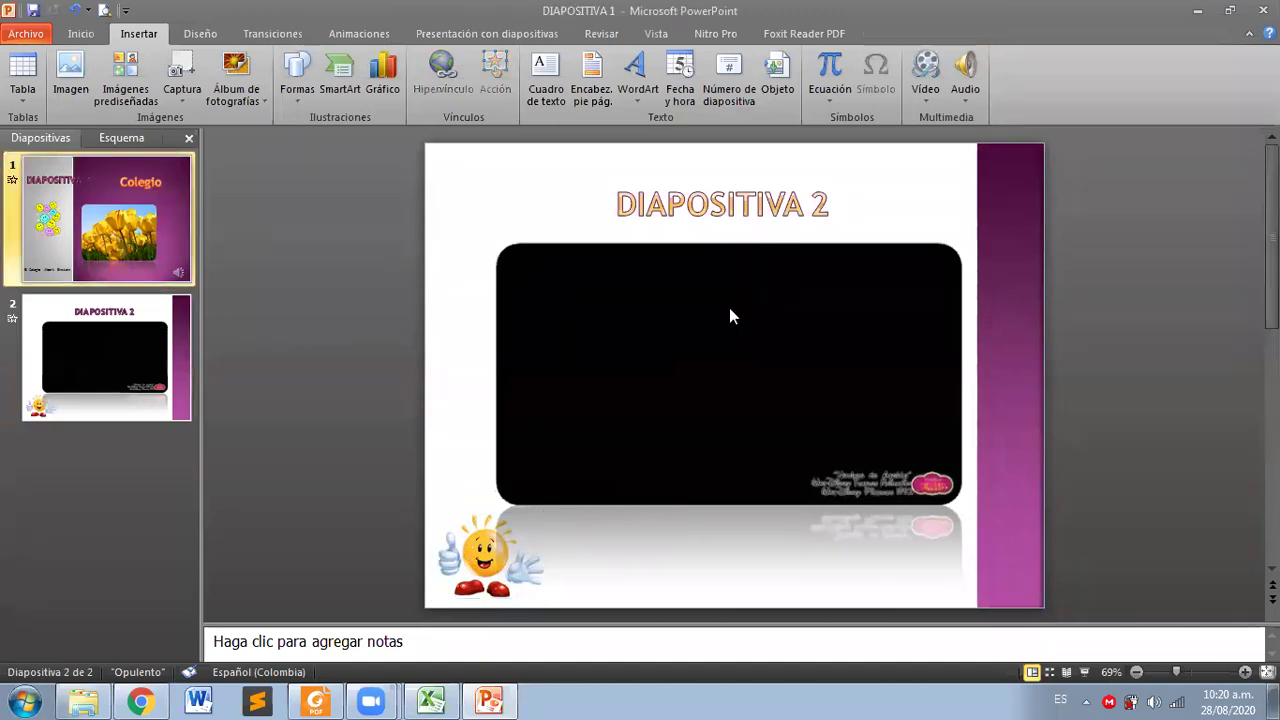
{"action": "left_click", "coordinate": [757, 385]}
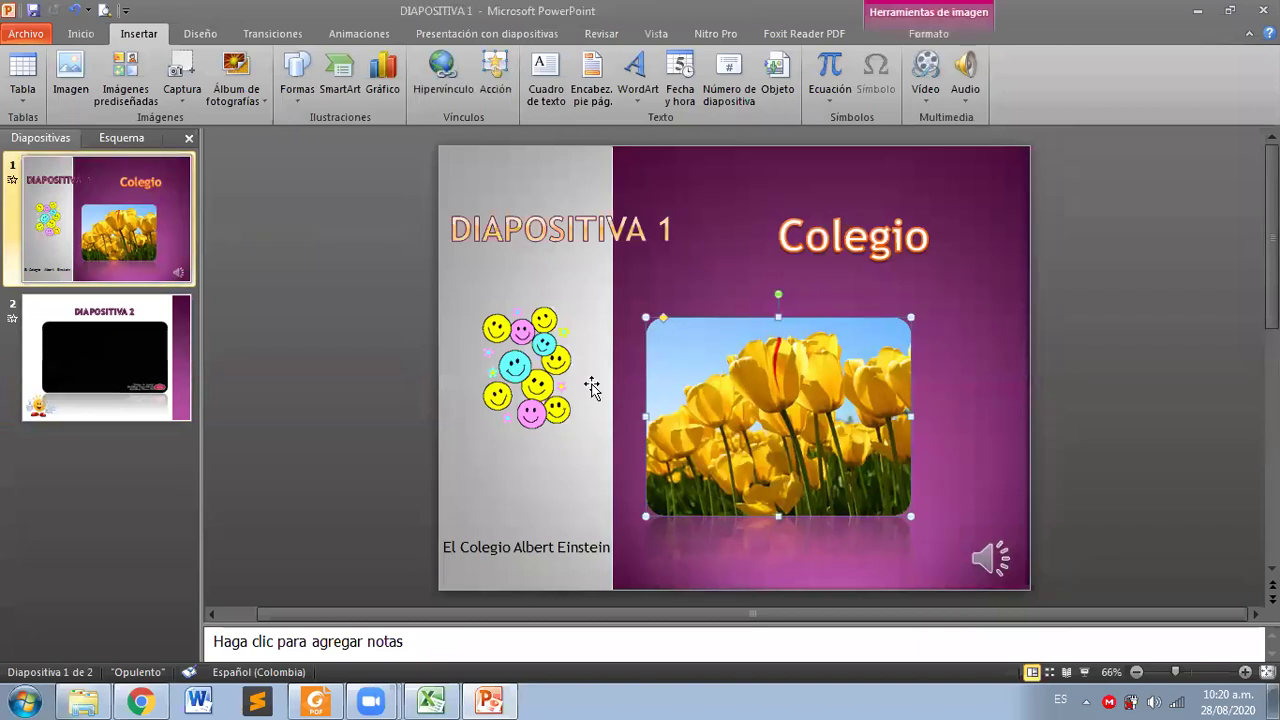
{"action": "left_click", "coordinate": [543, 385]}
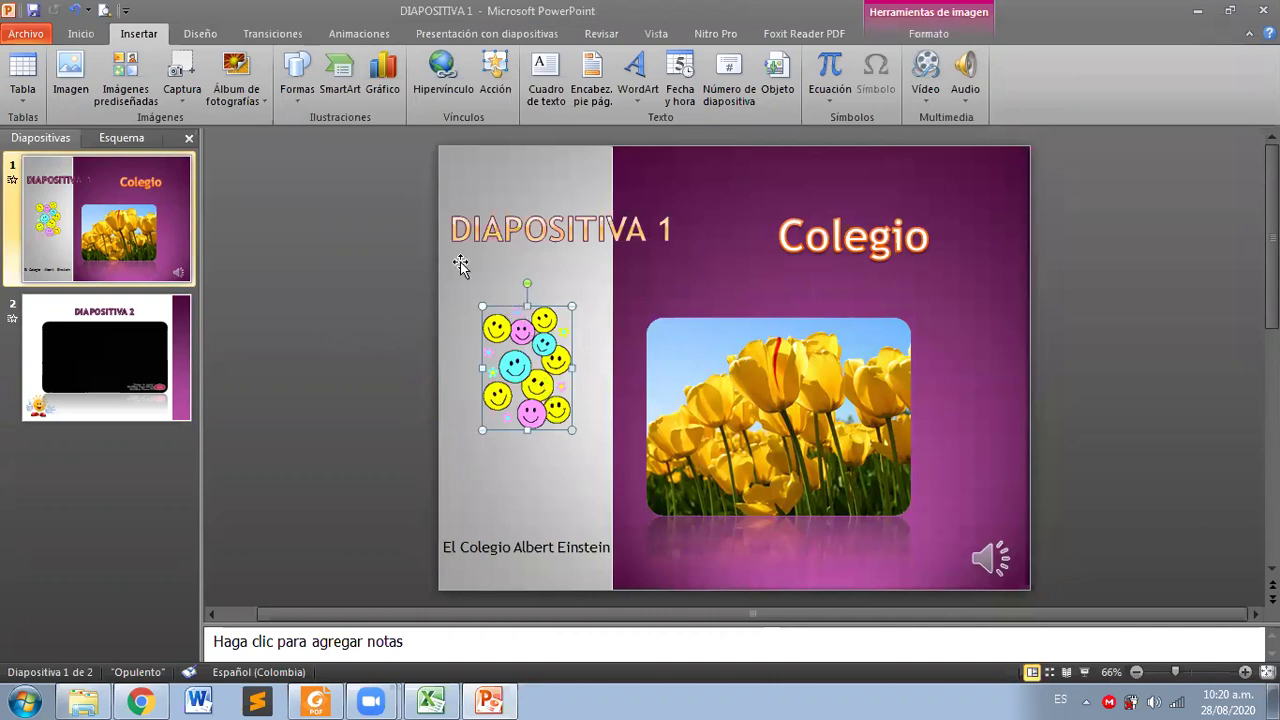
{"action": "left_click", "coordinate": [675, 343]}
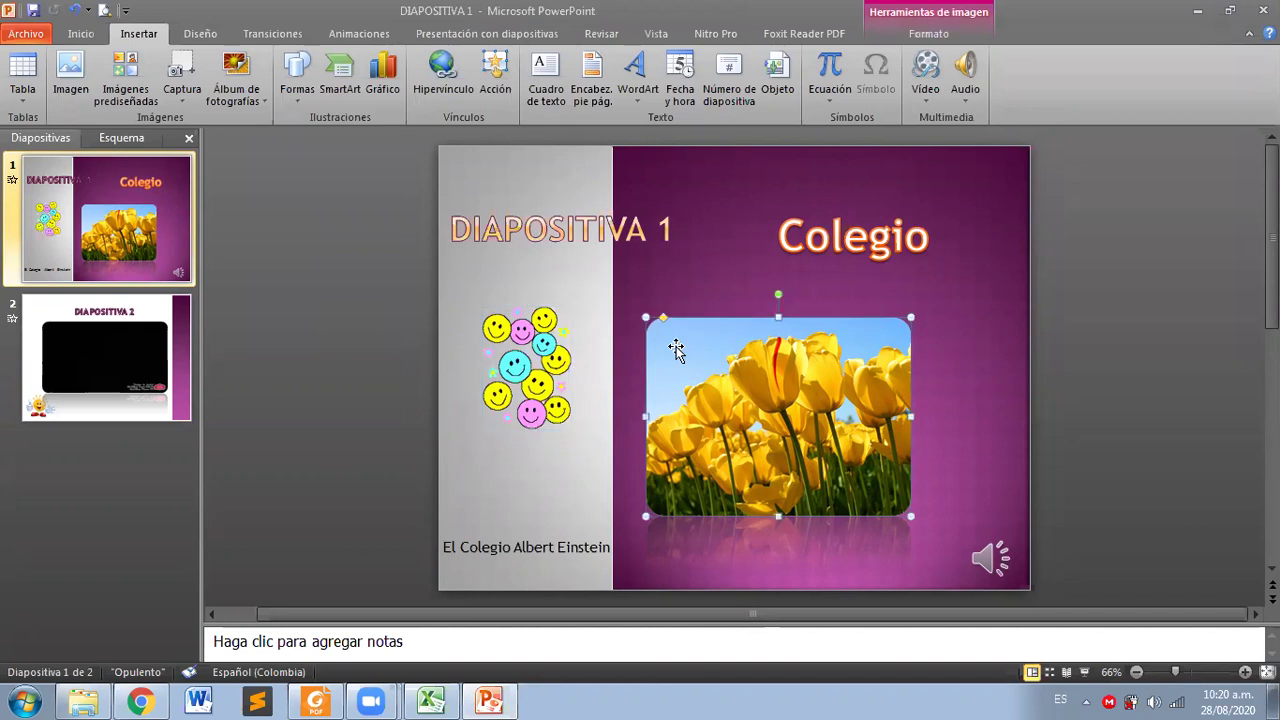